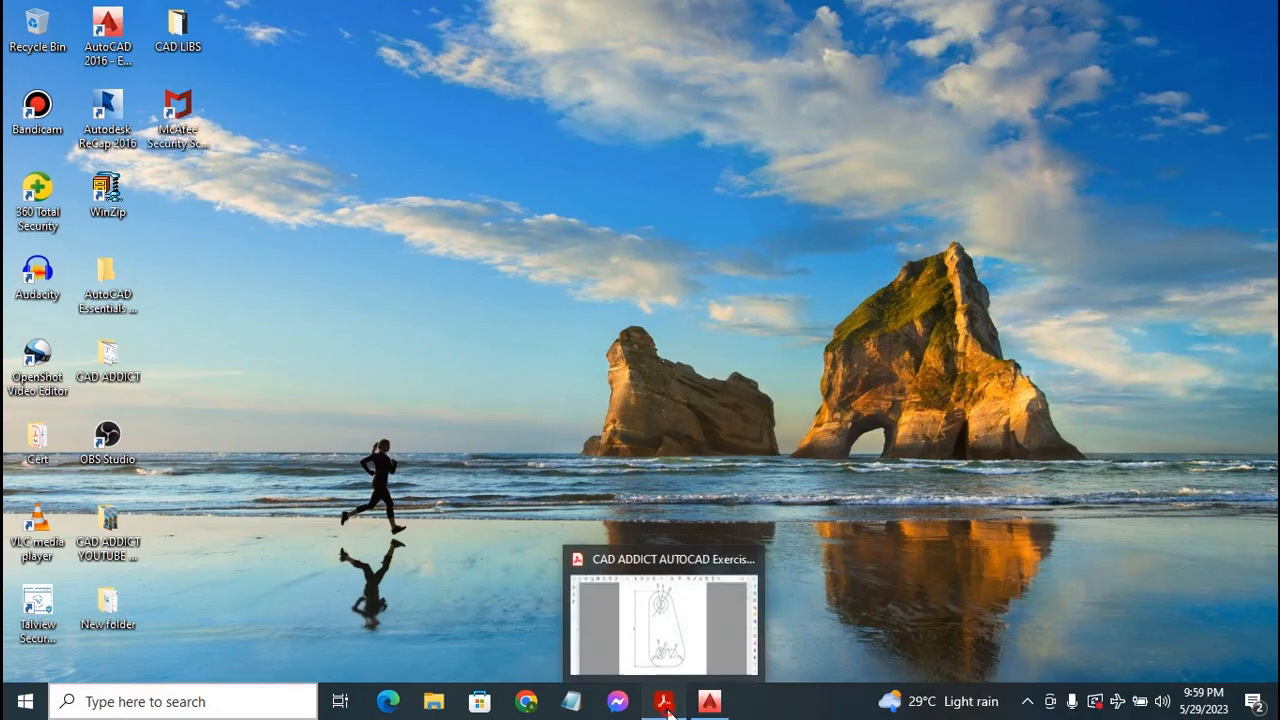
- Examine the Exercise 12 plate drawing and its dimensions in the Acrobat Reader PDF, and switch to AutoCAD
left_click(663, 702)
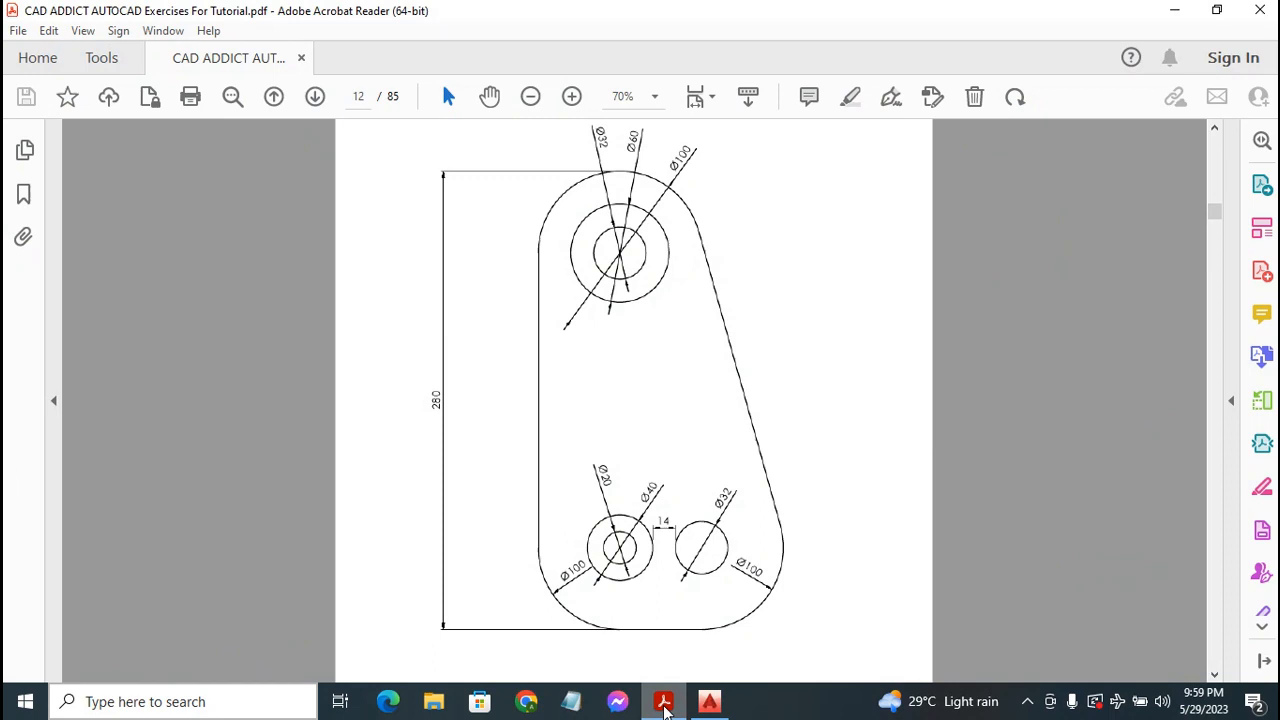
scroll(611, 540, "up", 3)
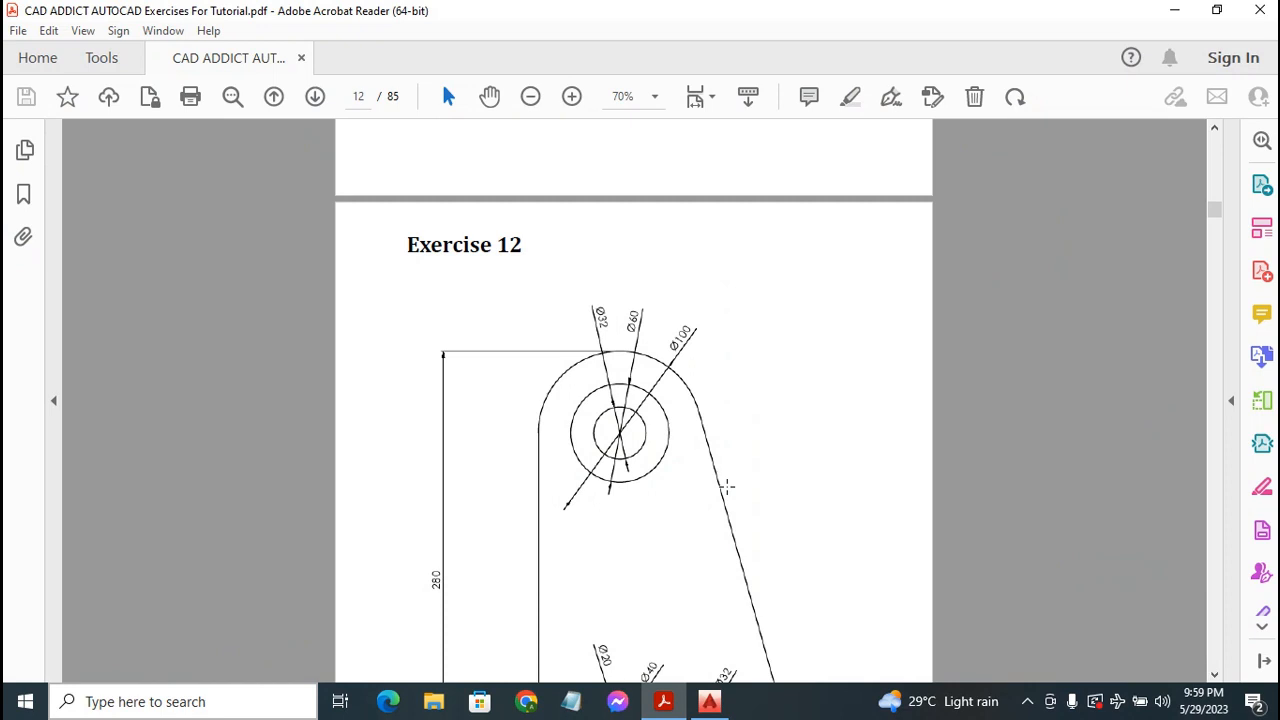
scroll(727, 487, "up", 10)
scroll(727, 487, "down", 3)
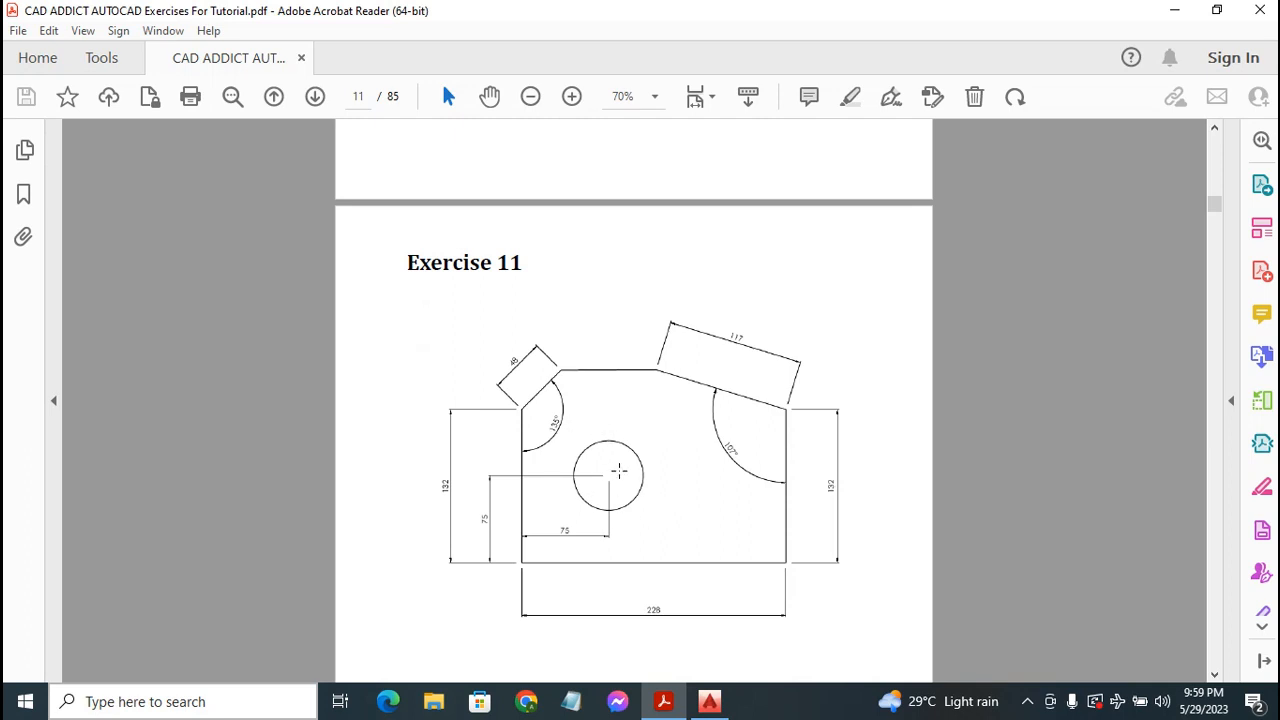
scroll(612, 480, "down", 10)
scroll(612, 480, "down", 11)
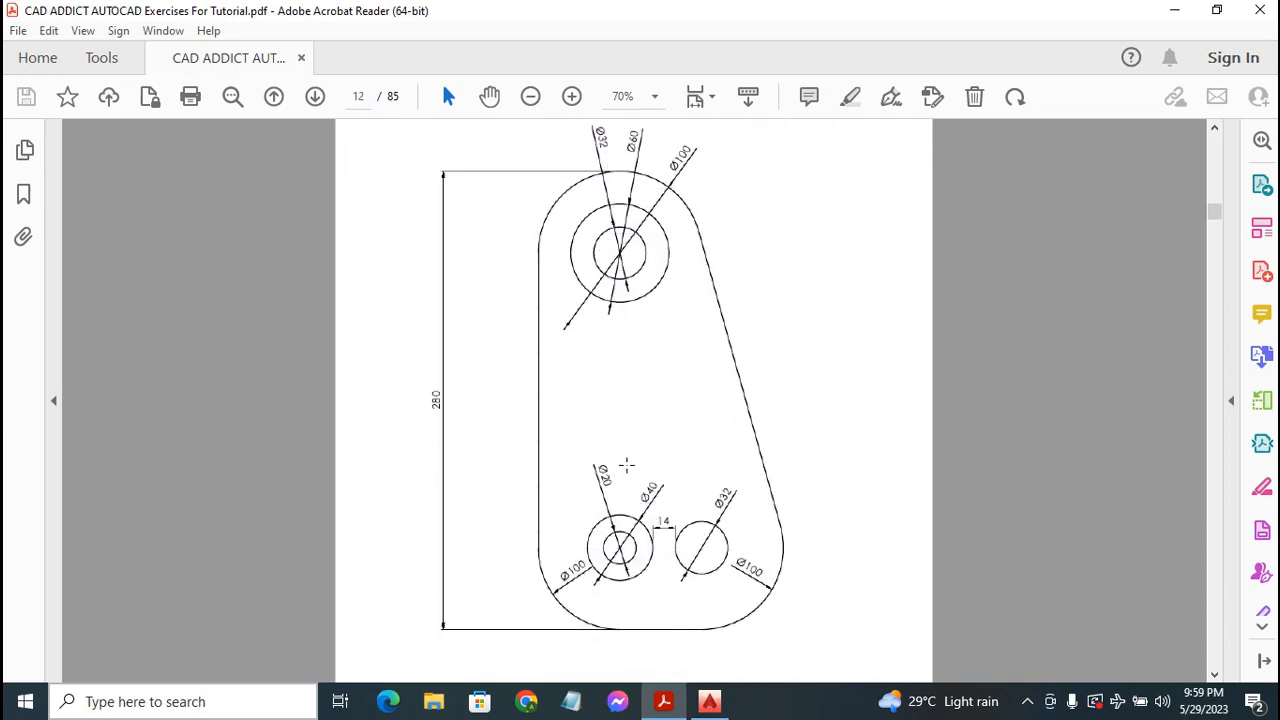
scroll(648, 398, "up", 2)
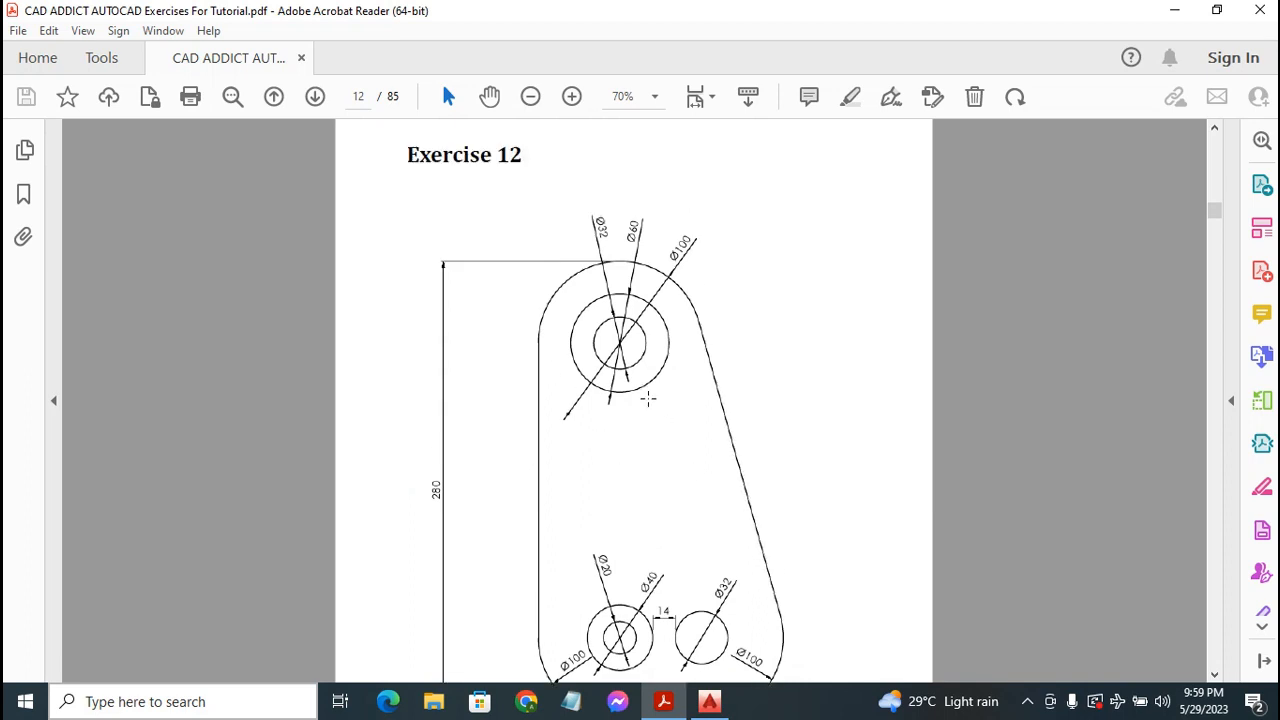
scroll(648, 398, "down", 2)
scroll(648, 398, "down", 1)
scroll(648, 398, "up", 1)
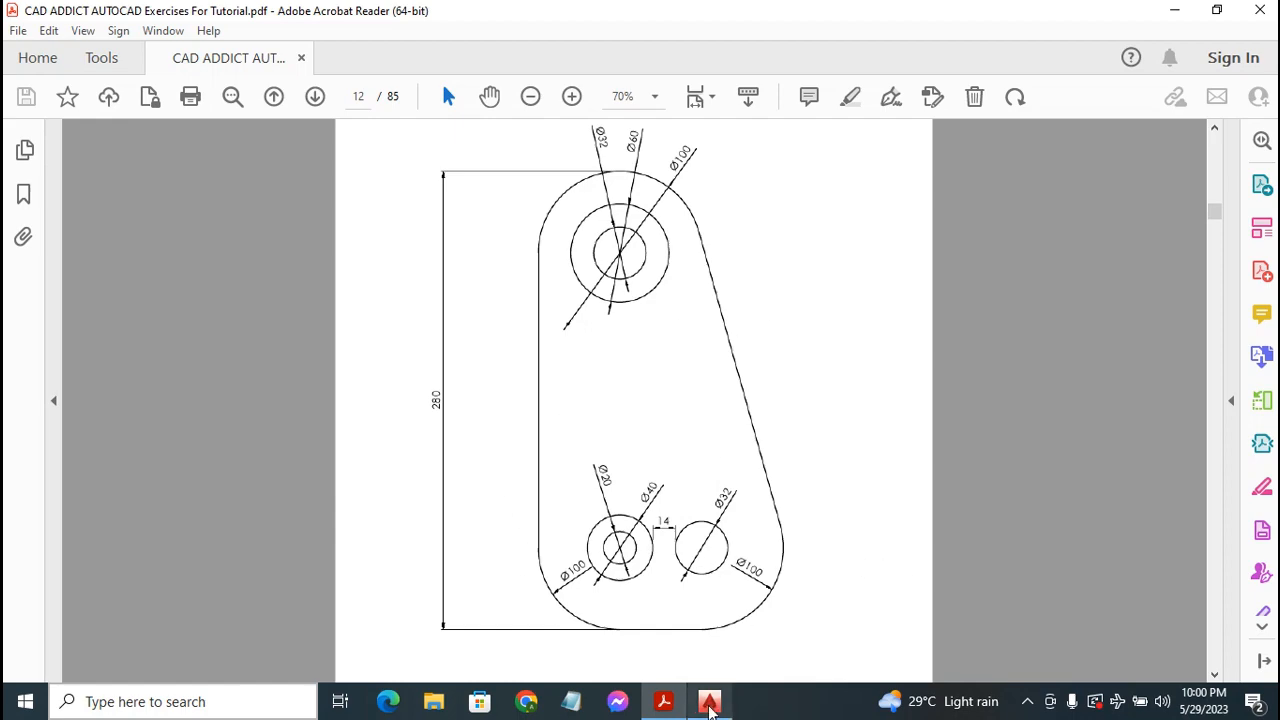
left_click(709, 701)
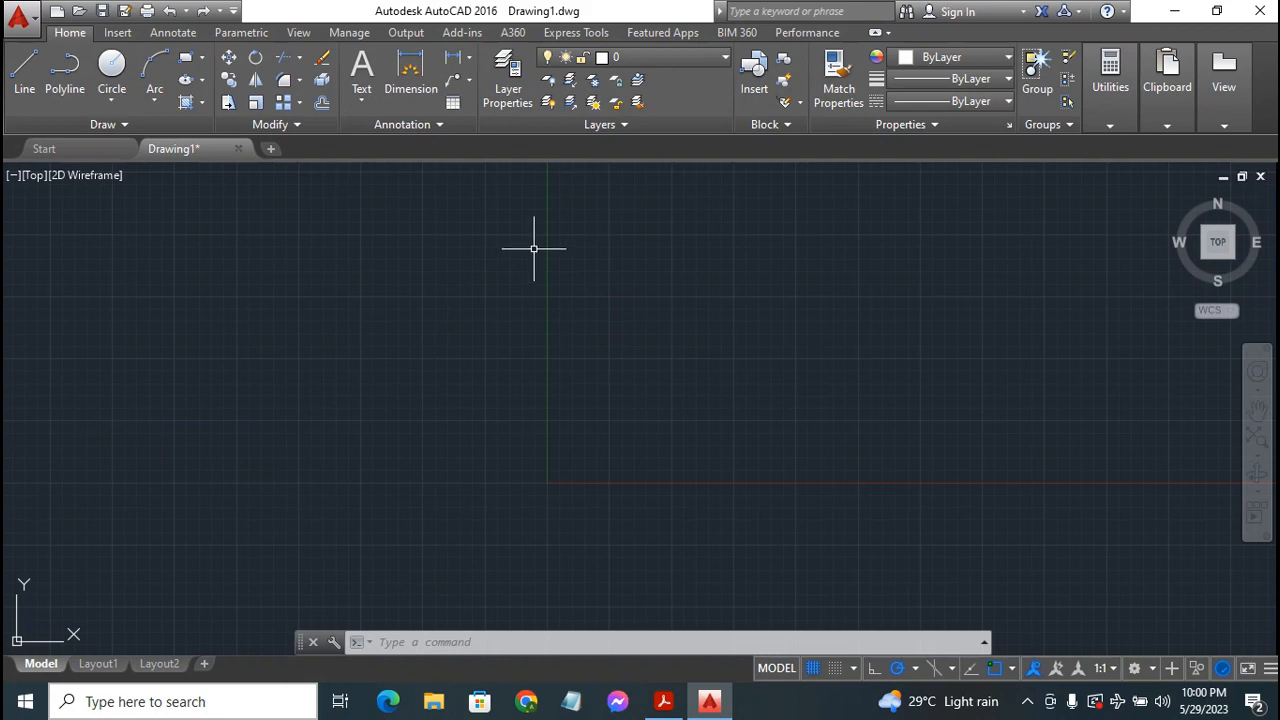
left_click(666, 60)
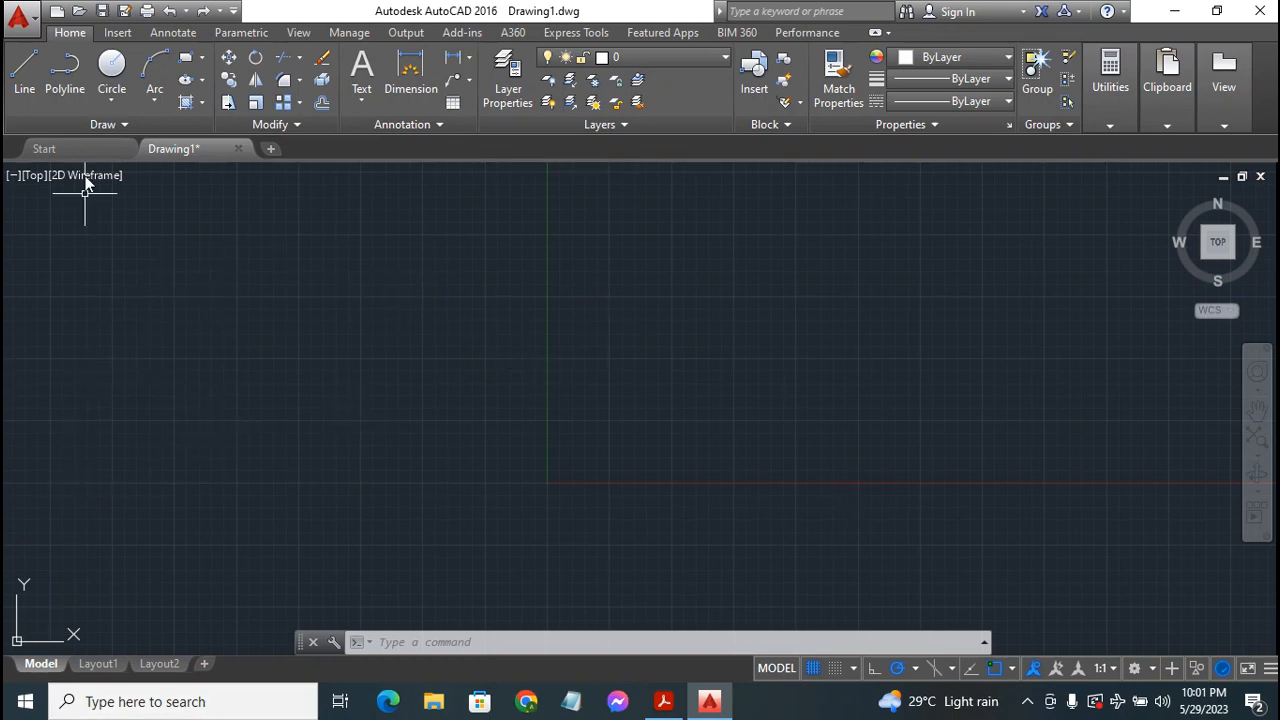
left_click(103, 124)
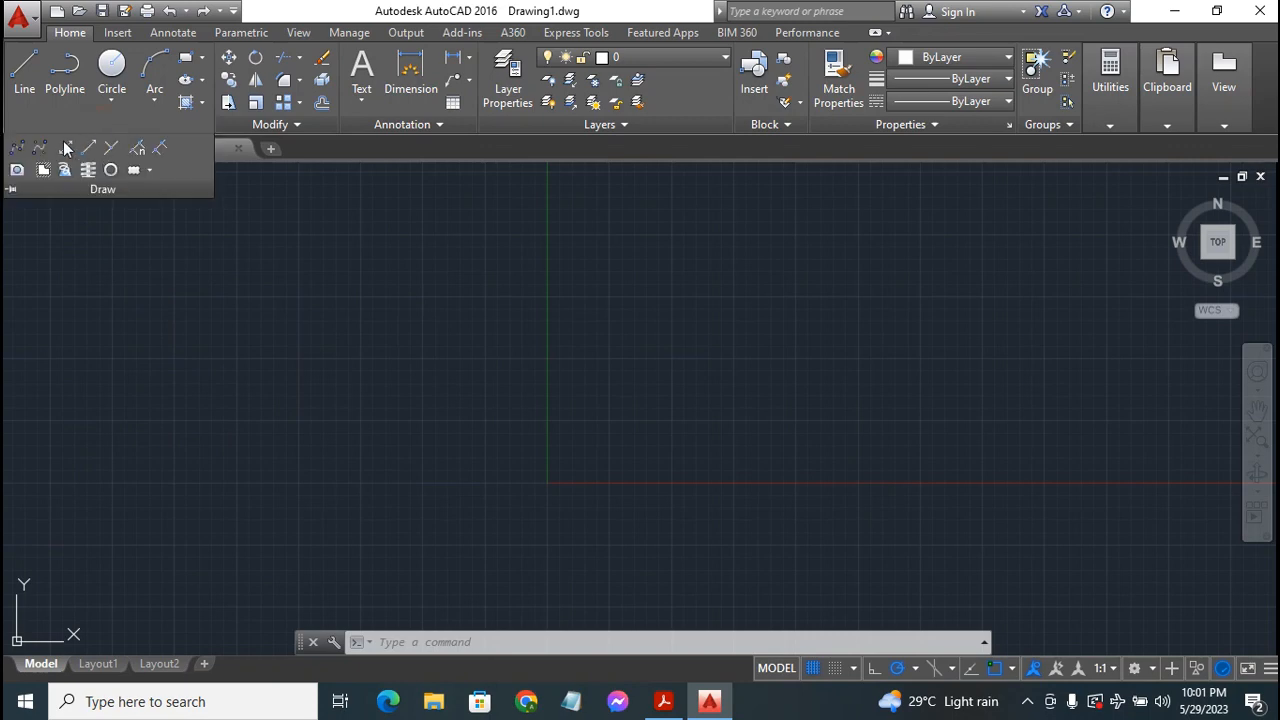
left_click(65, 148)
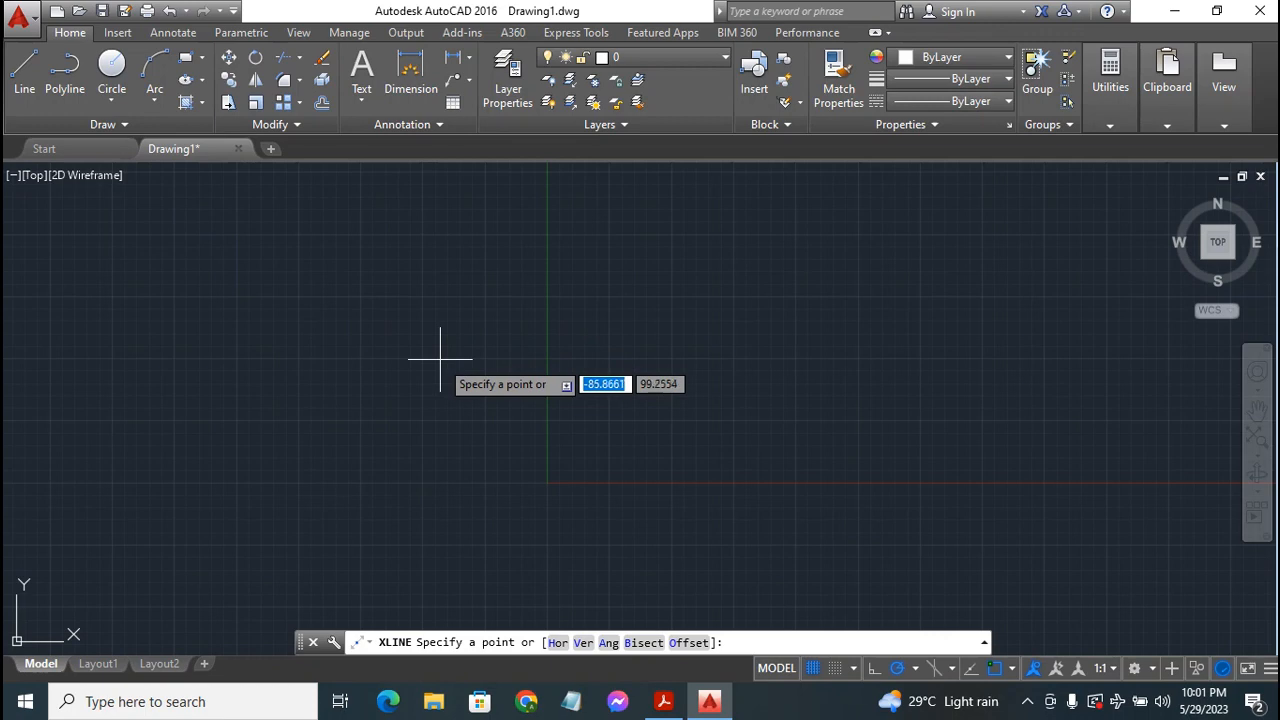
type("0,0")
key("Return")
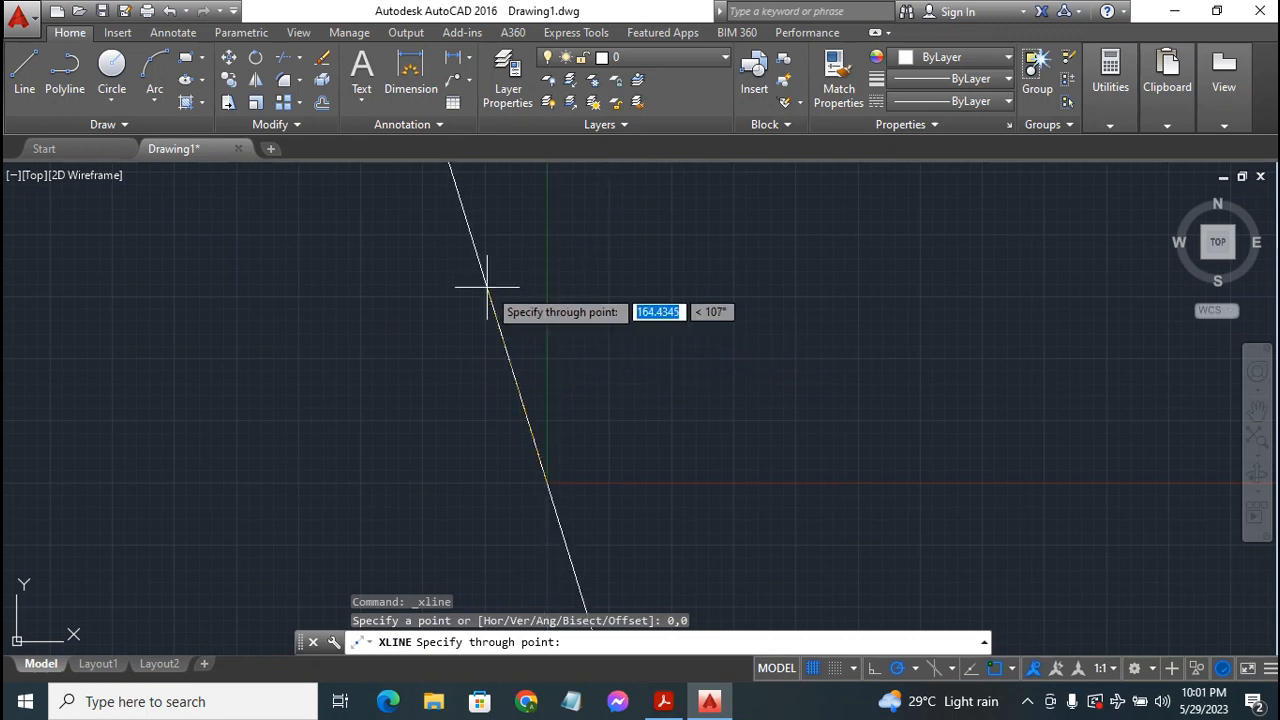
left_click(545, 275)
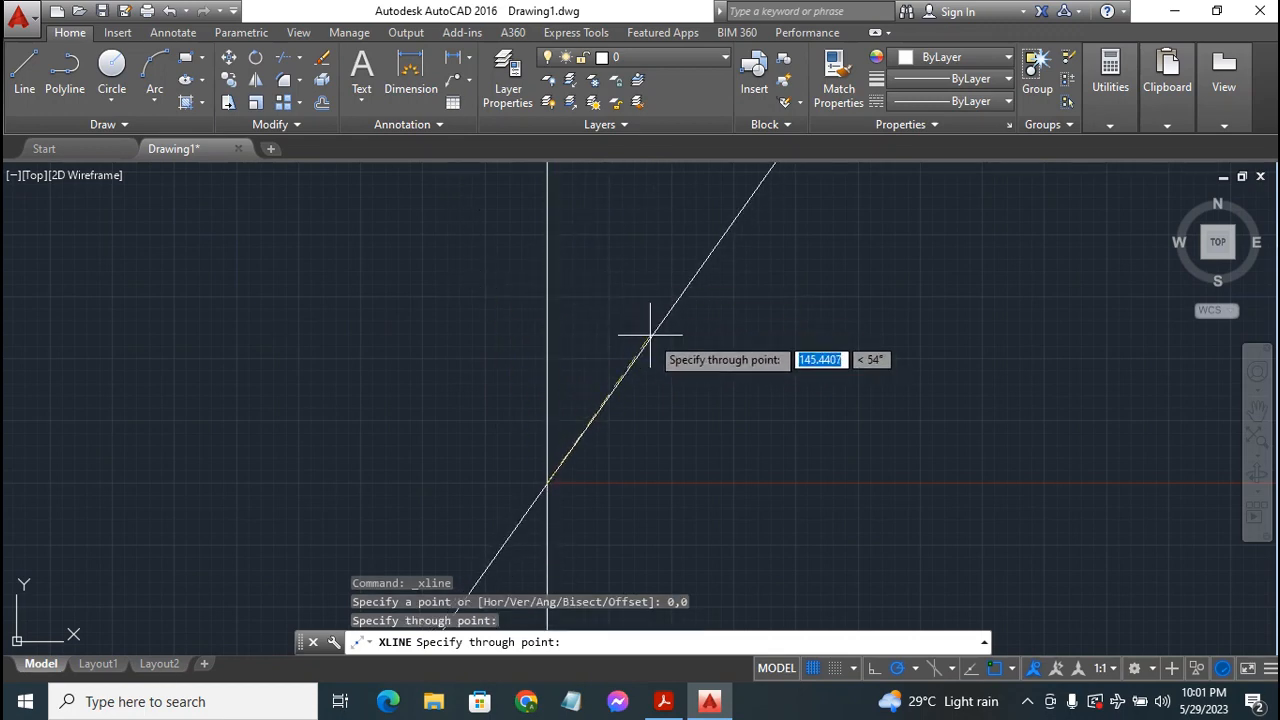
key("Escape")
left_click(547, 318)
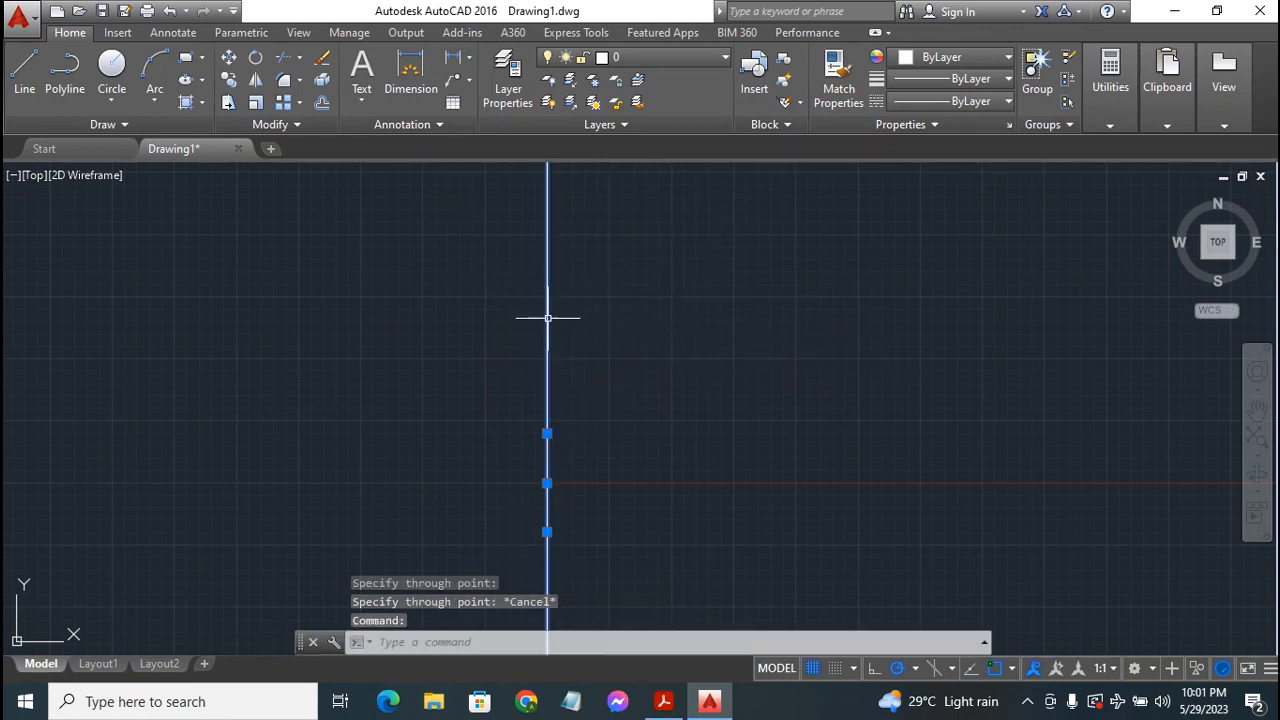
key("Delete")
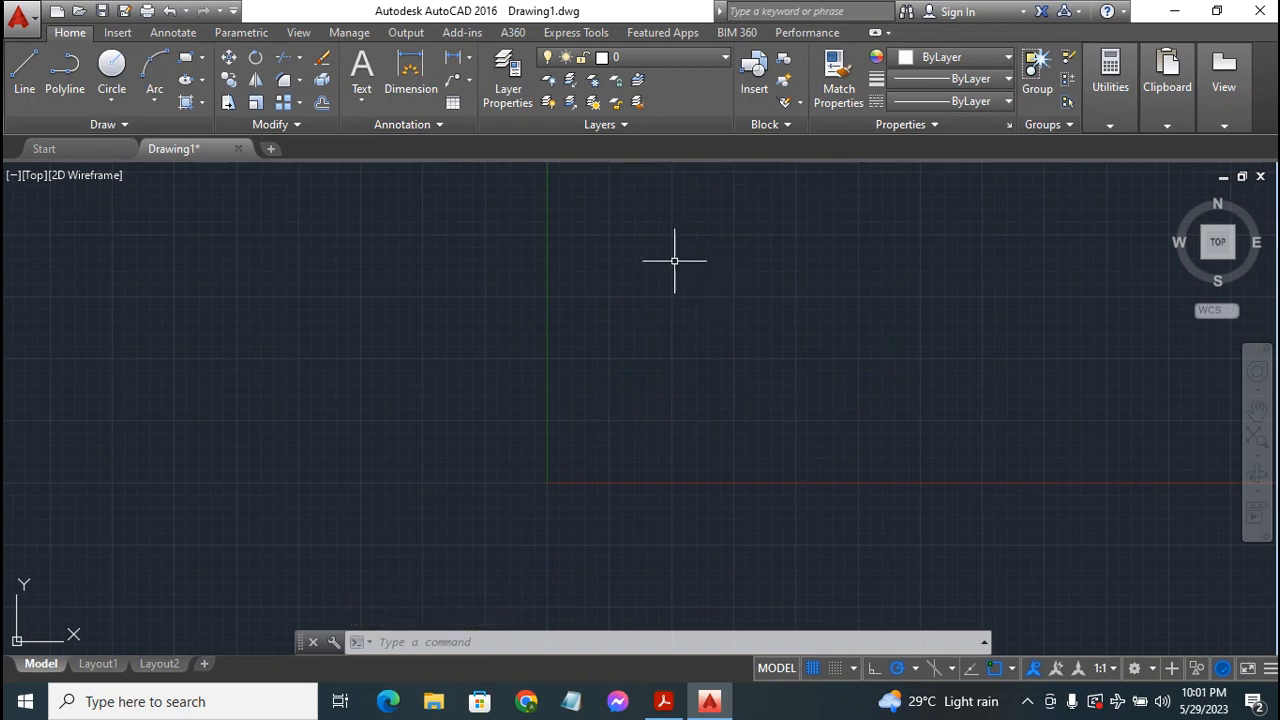
- Draw a vertical and a horizontal construction line through the origin 0,0 on the Construct 1 layer
left_click(692, 60)
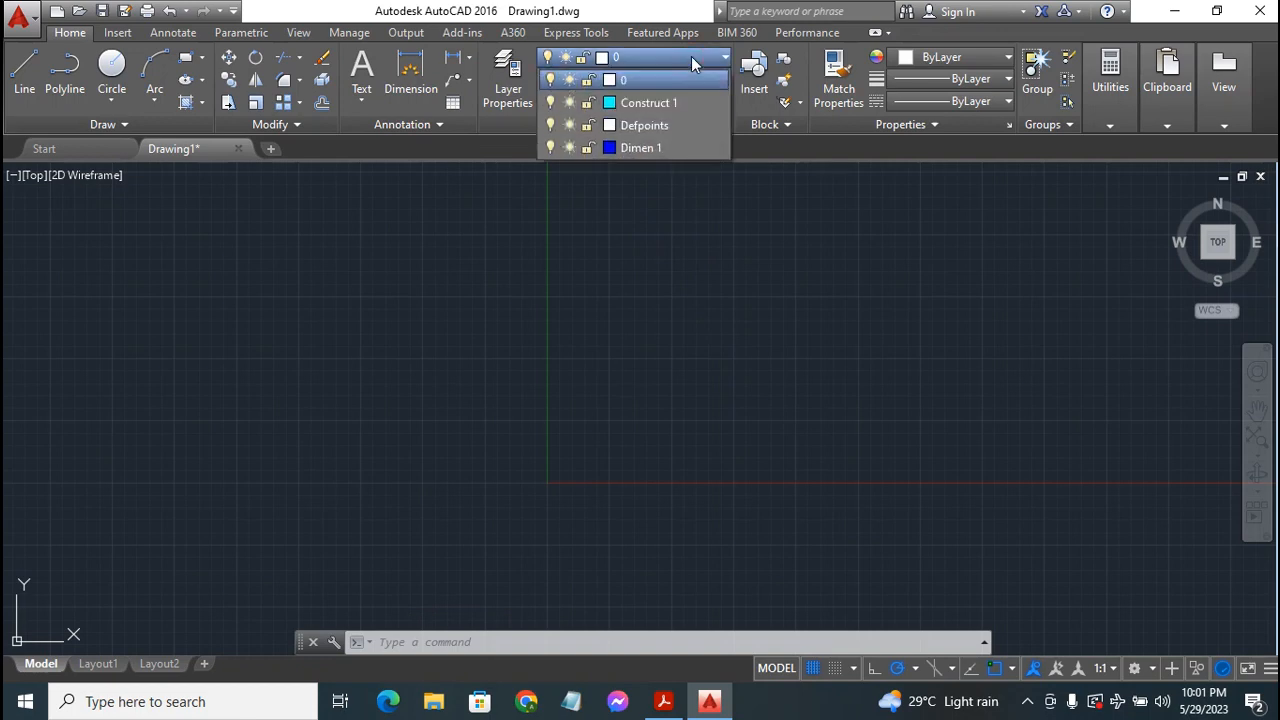
left_click(654, 101)
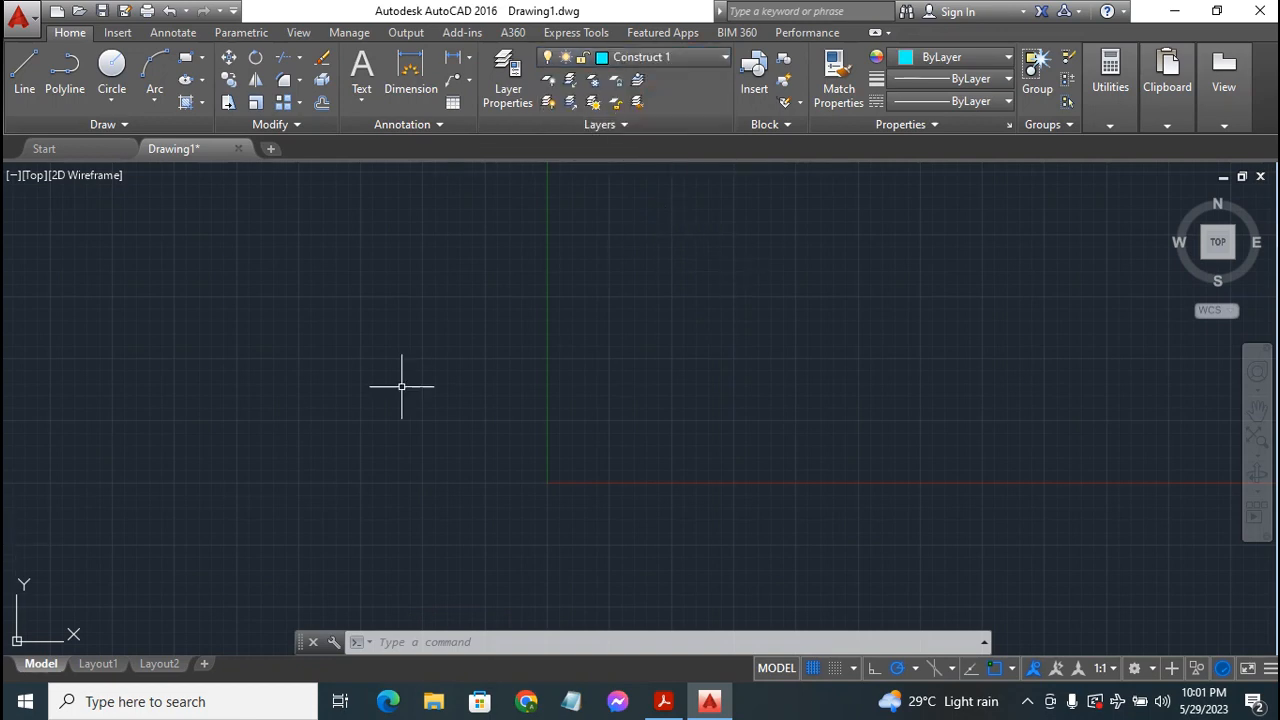
left_click(125, 124)
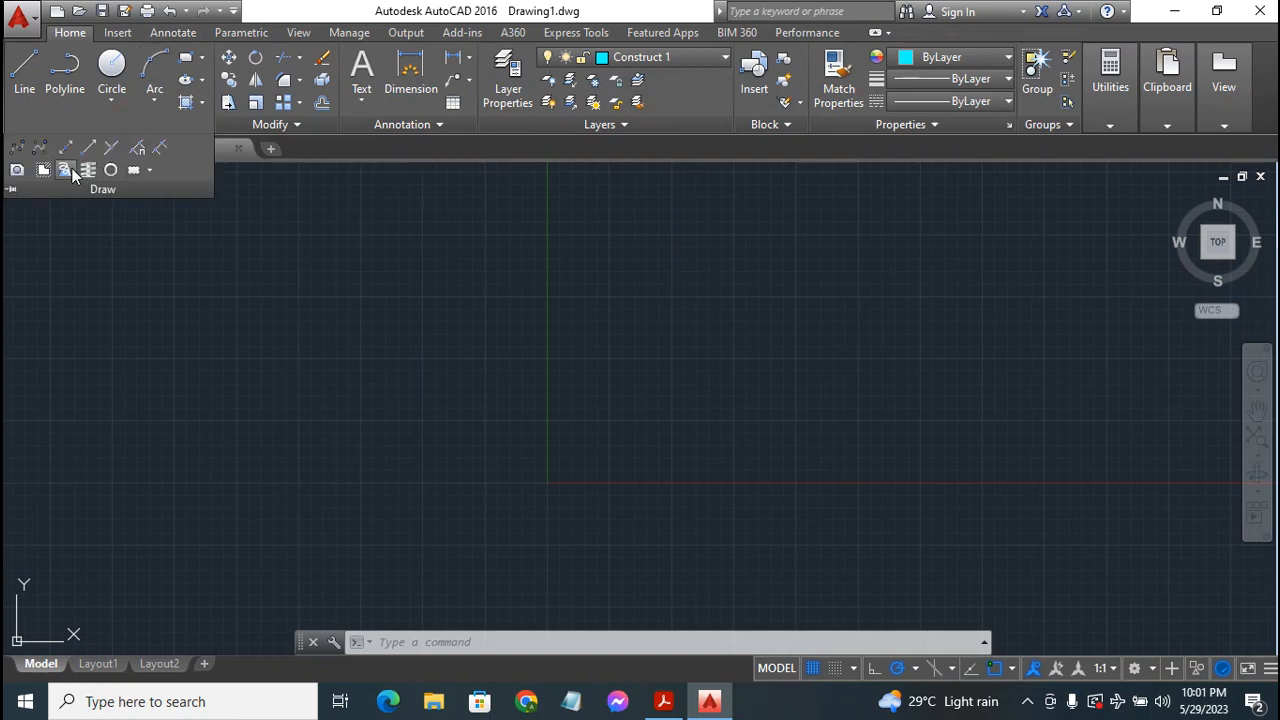
left_click(64, 150)
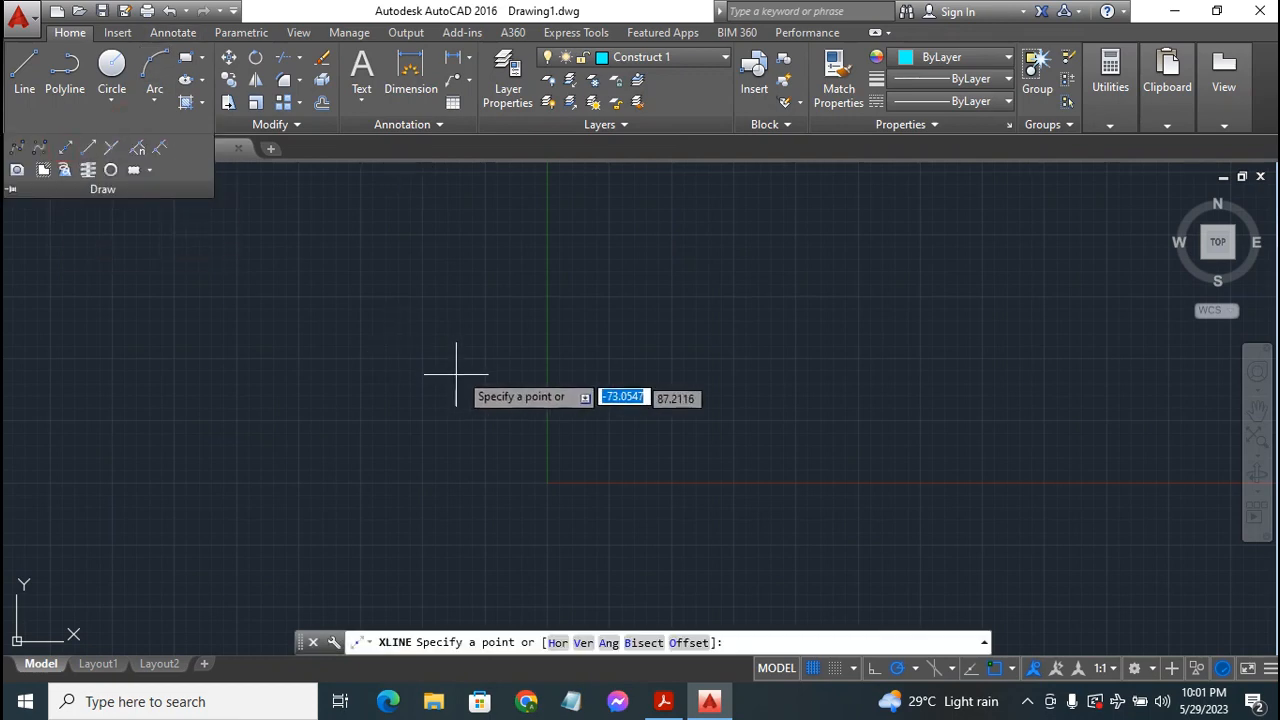
type("0")
key("Tab")
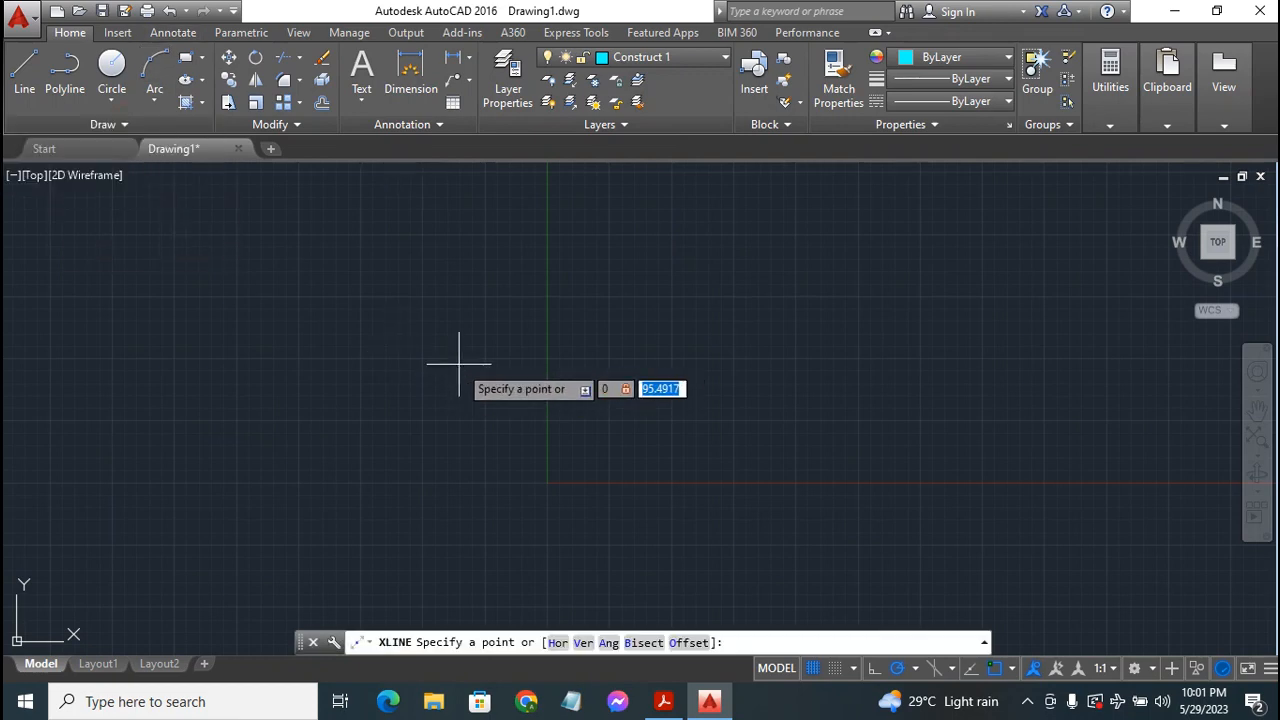
type("0")
key("Return")
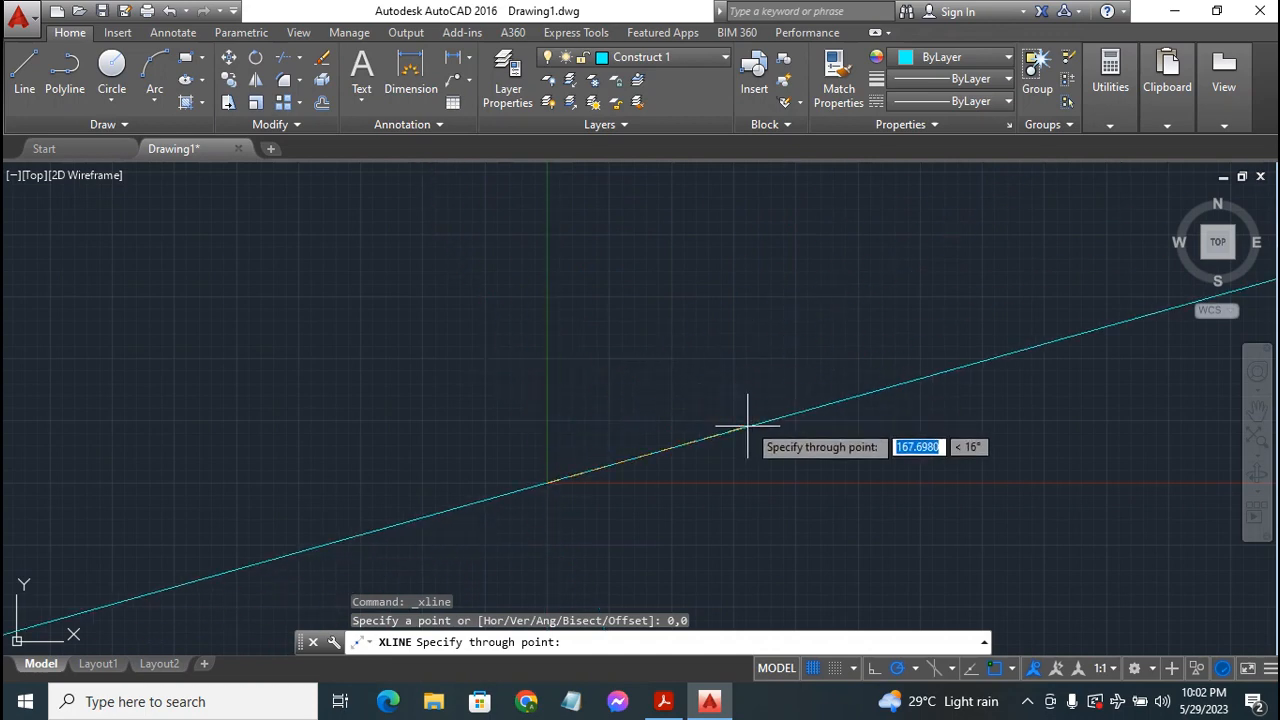
left_click(547, 275)
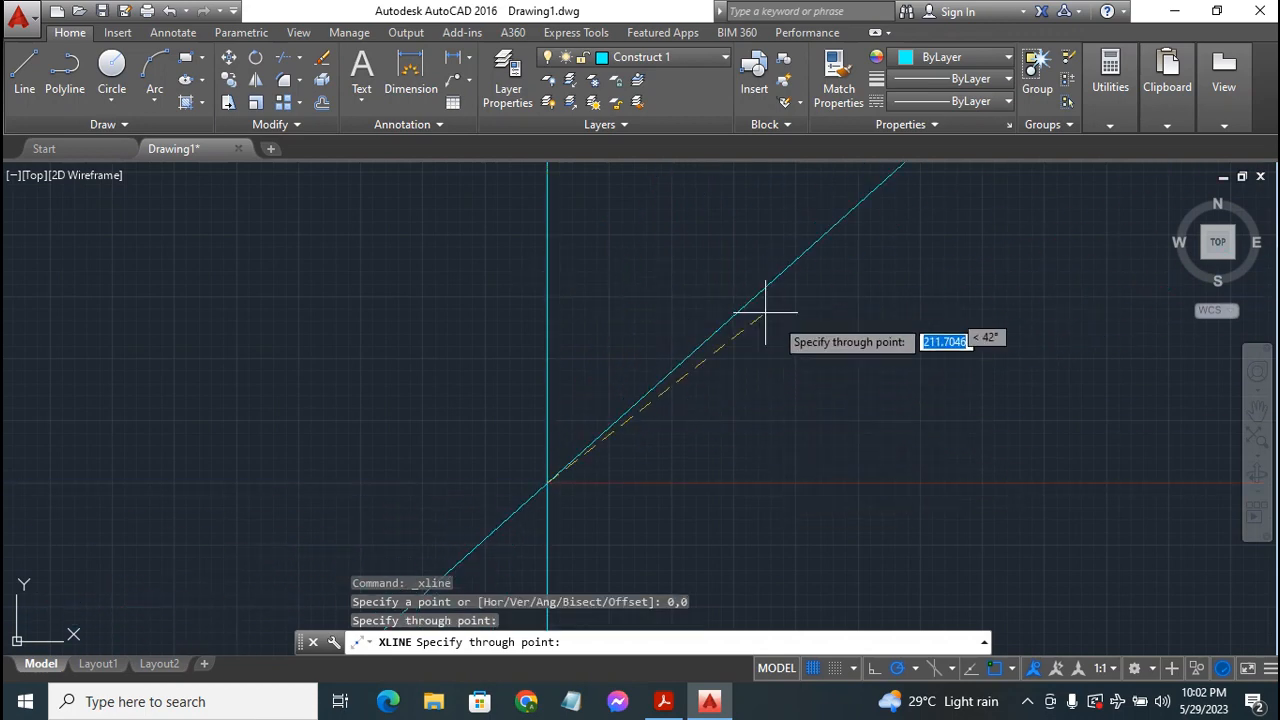
left_click(864, 483)
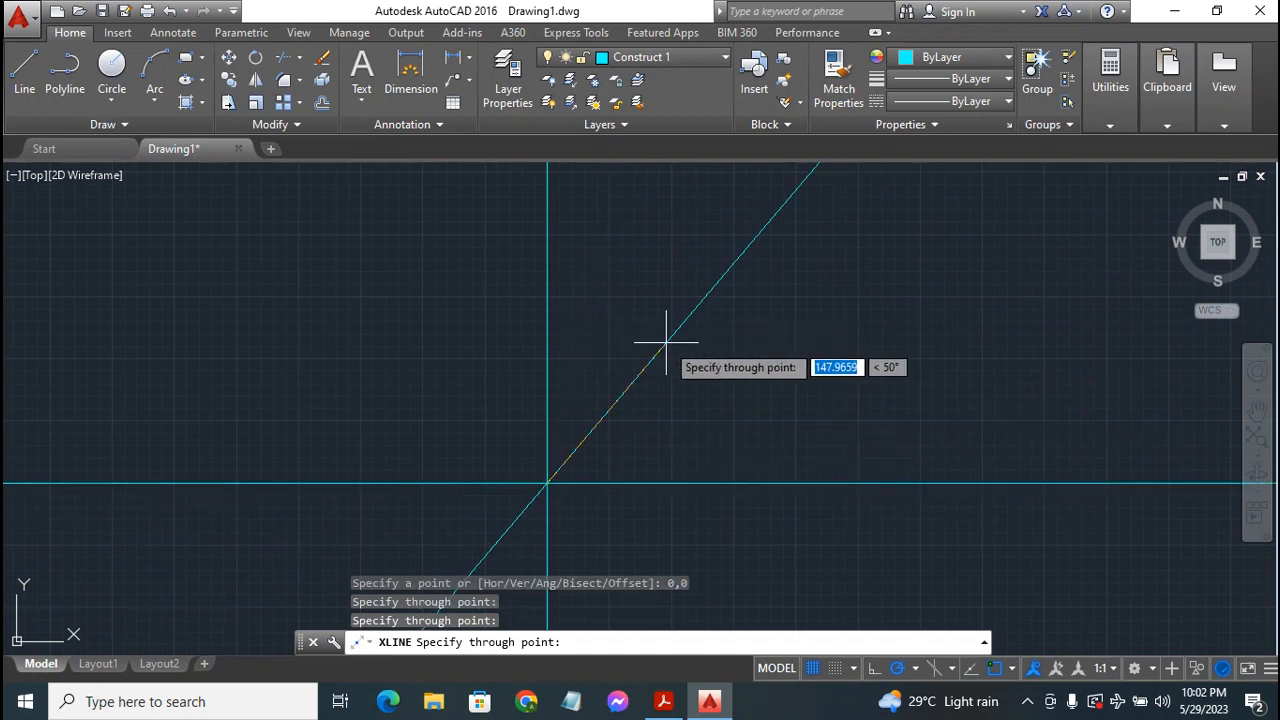
key("Escape")
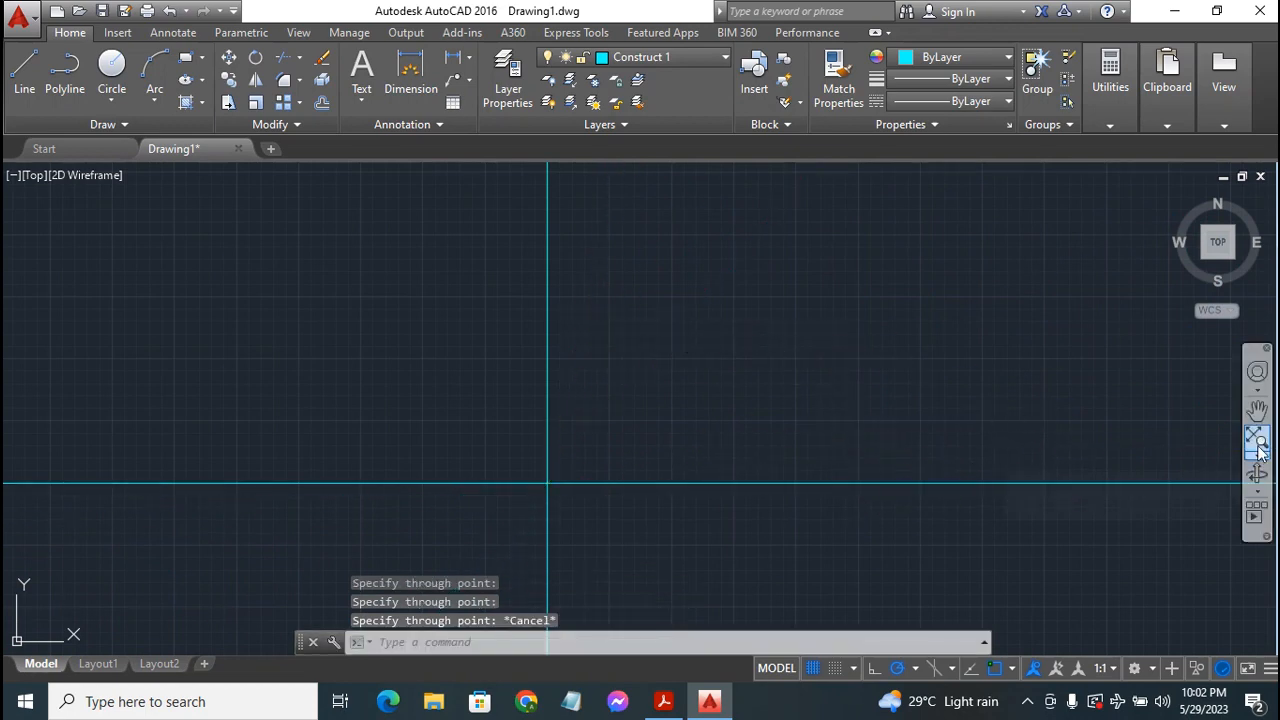
- Draw a circle of radius 50 on layer 0, centred on the intersection of the two construction lines
left_click(1257, 411)
left_click_drag(906, 423, 743, 406)
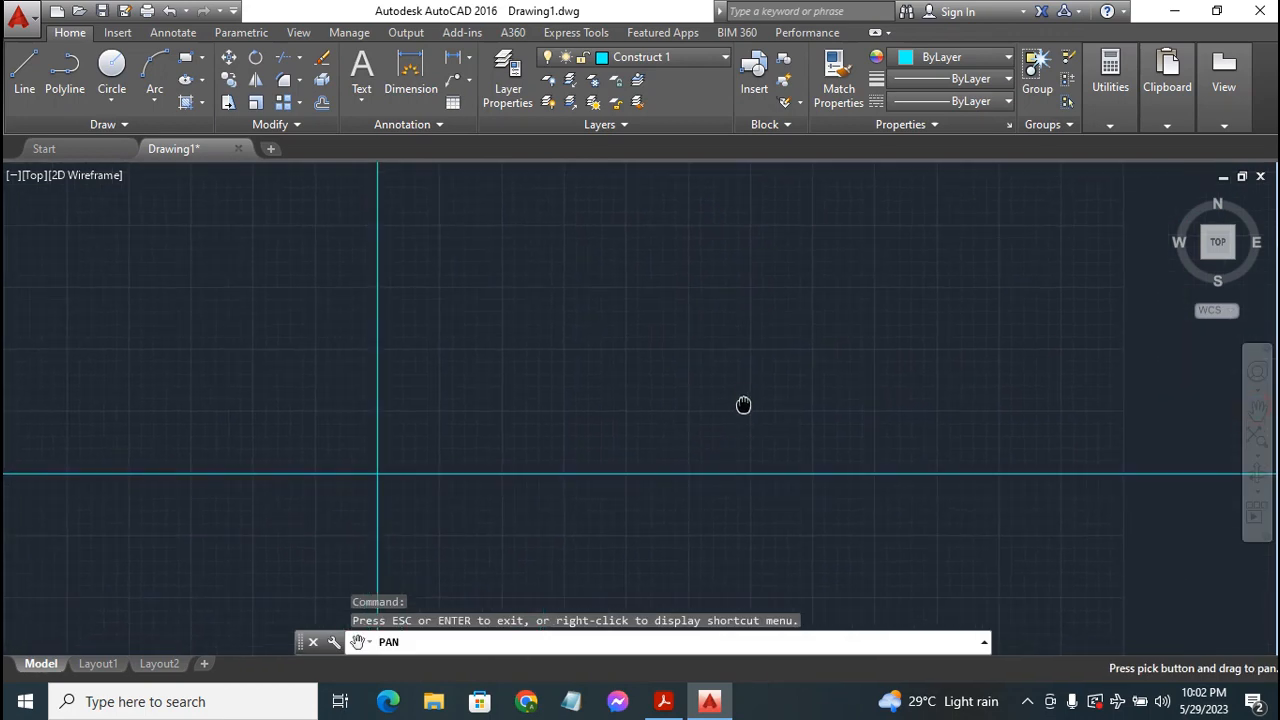
key("Escape")
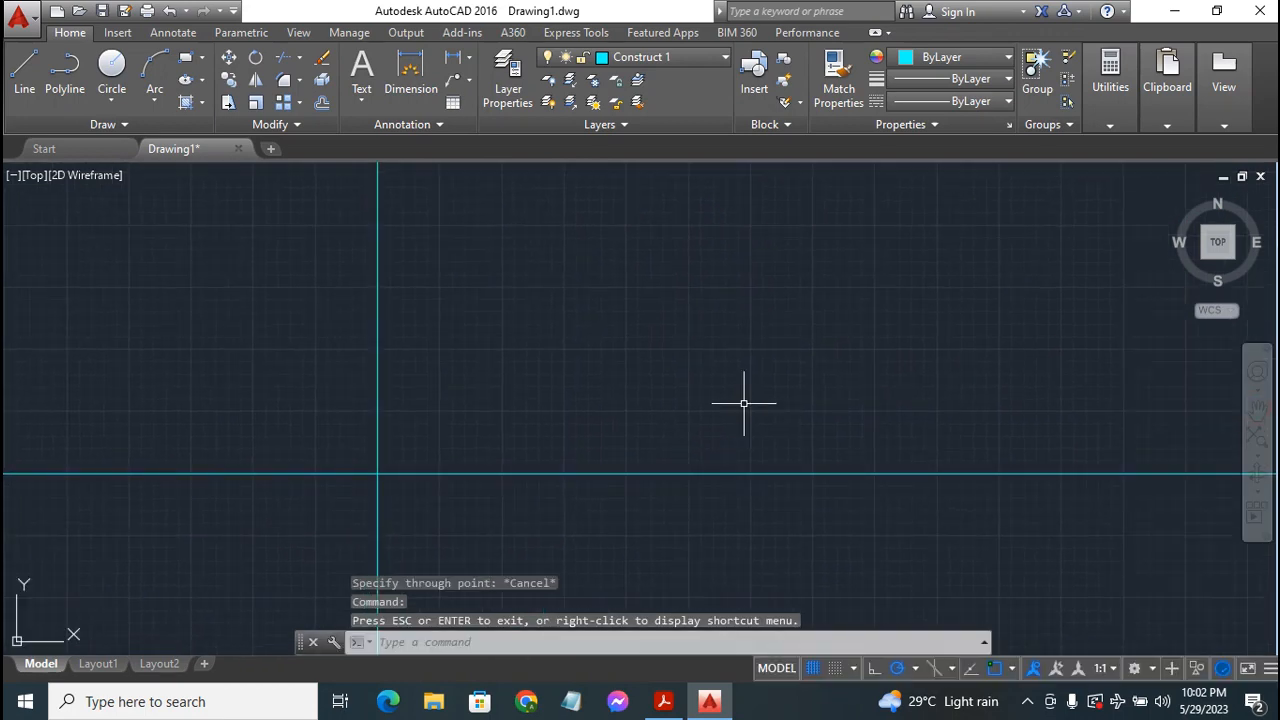
left_click(663, 701)
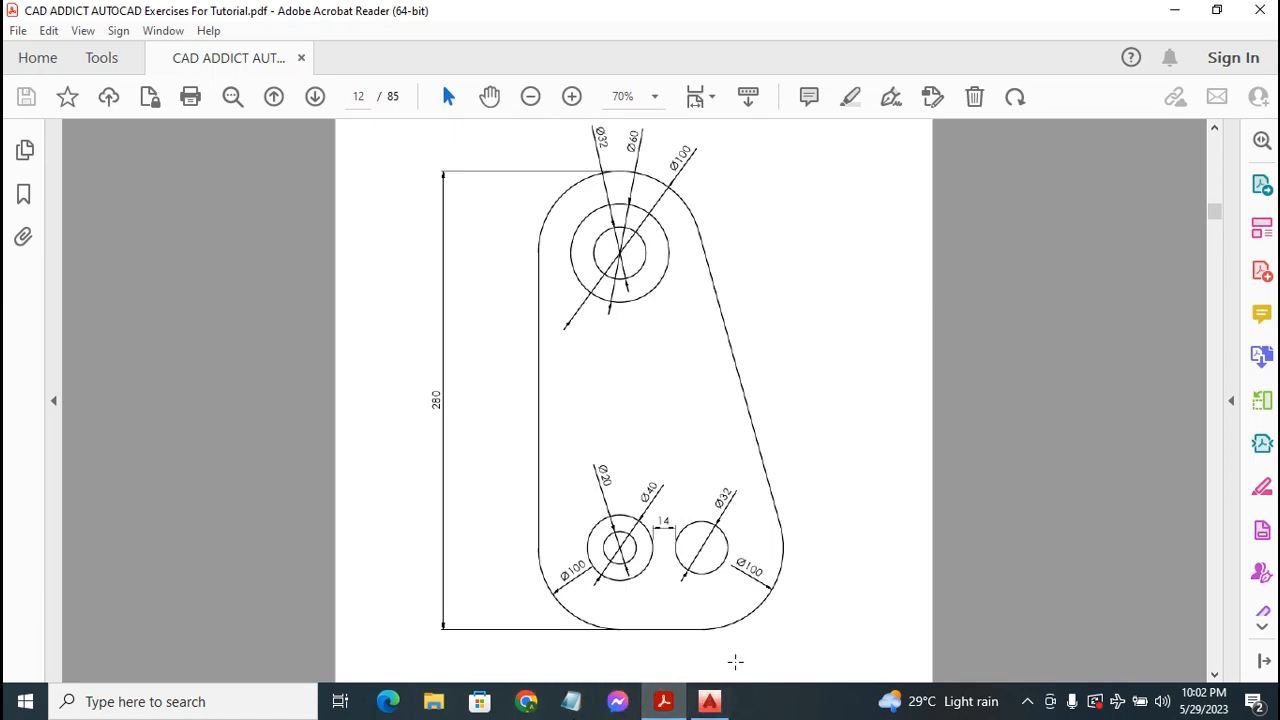
left_click(709, 701)
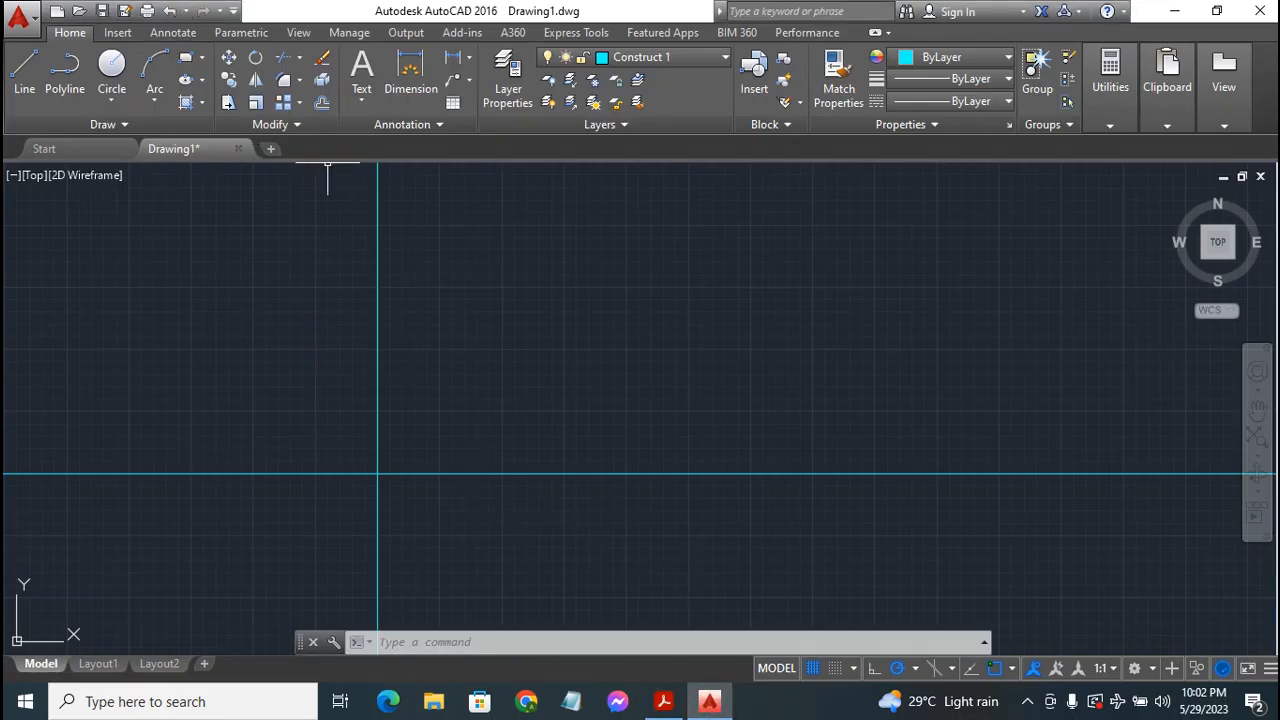
left_click(110, 62)
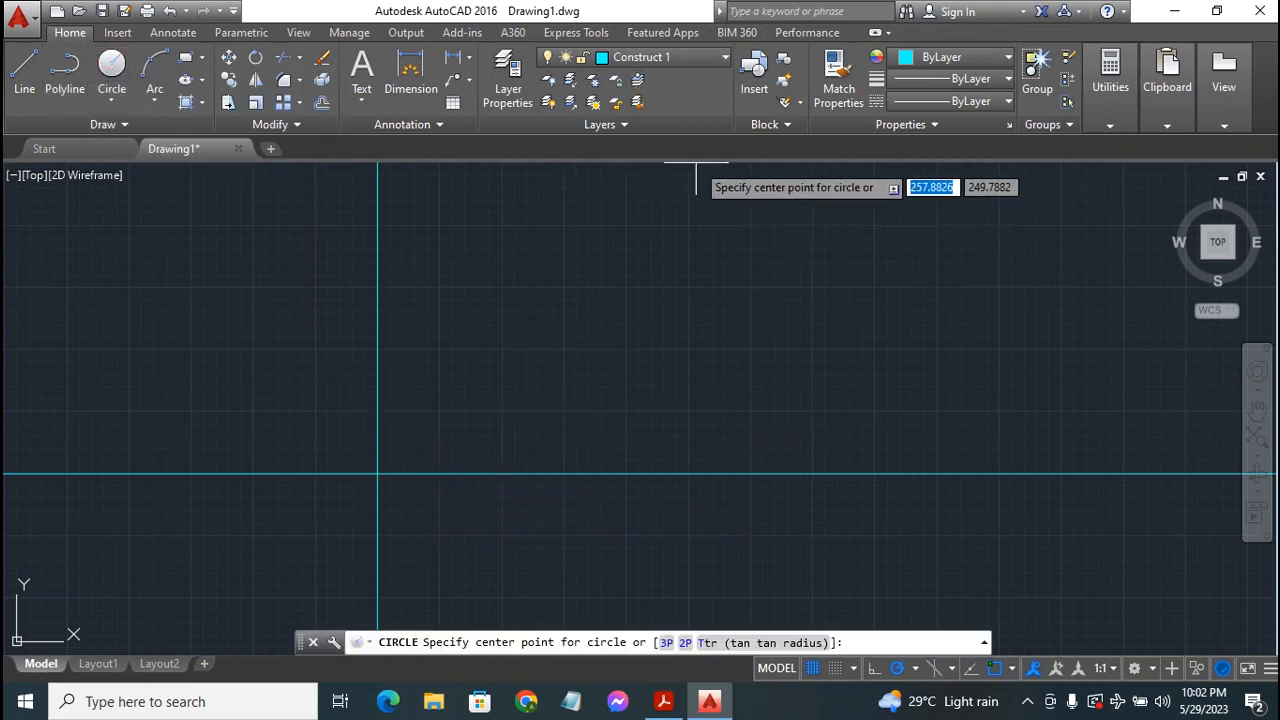
left_click(685, 57)
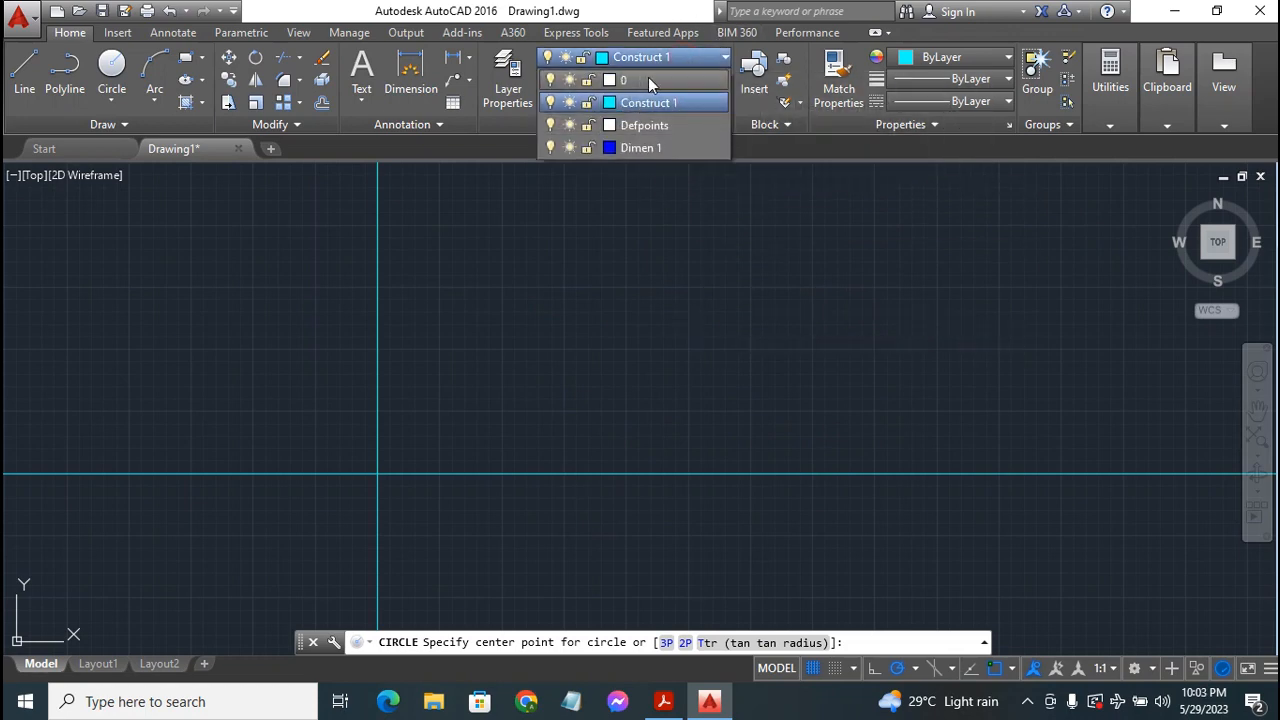
left_click(648, 80)
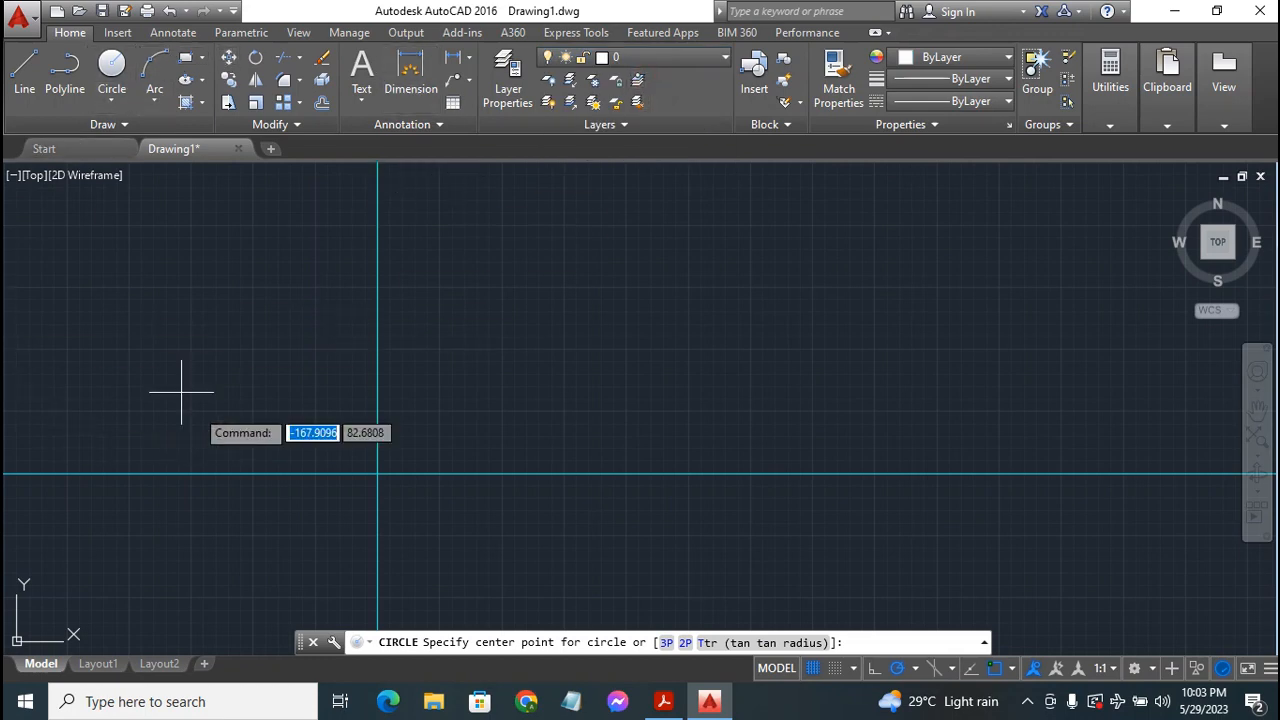
left_click(109, 78)
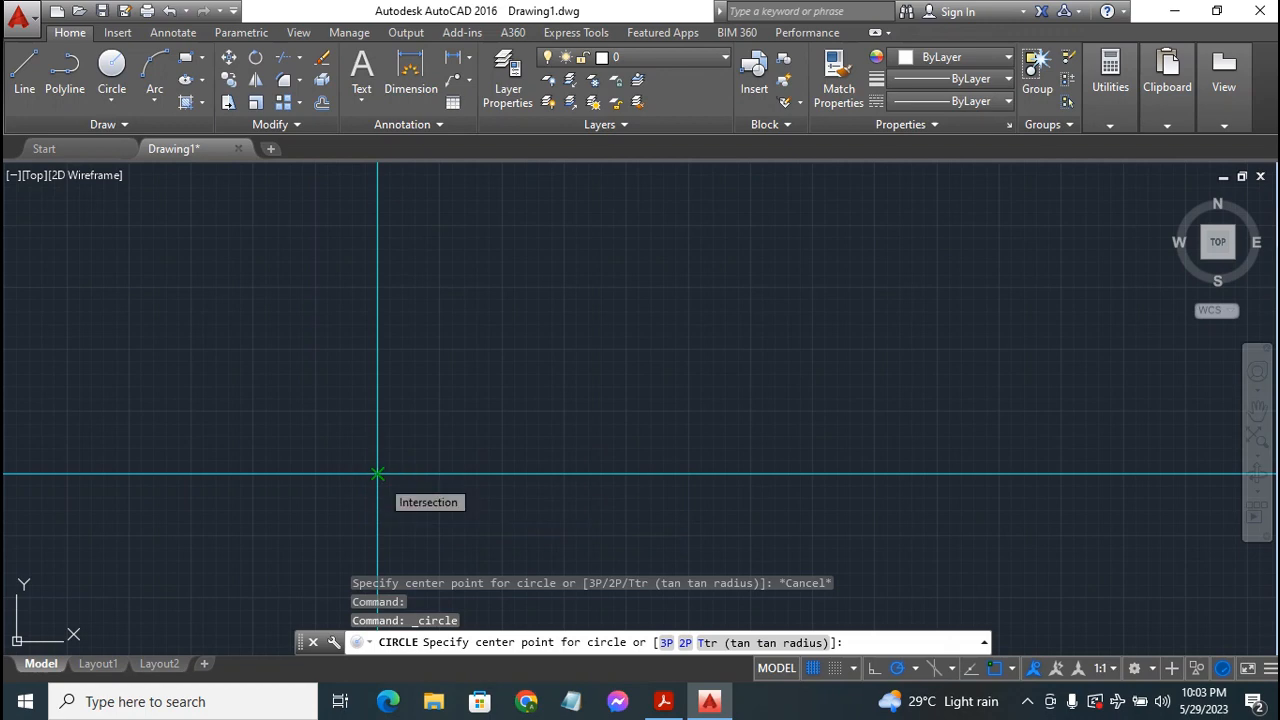
left_click(377, 474)
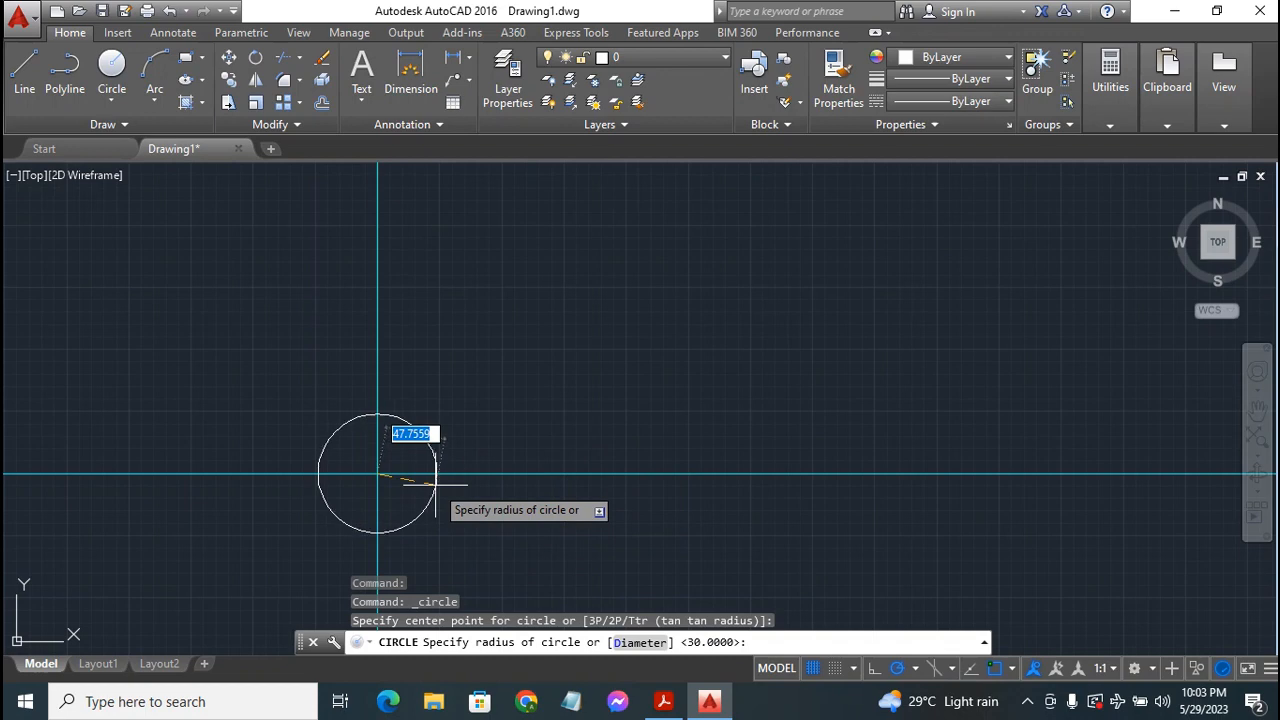
type("50")
key("Return")
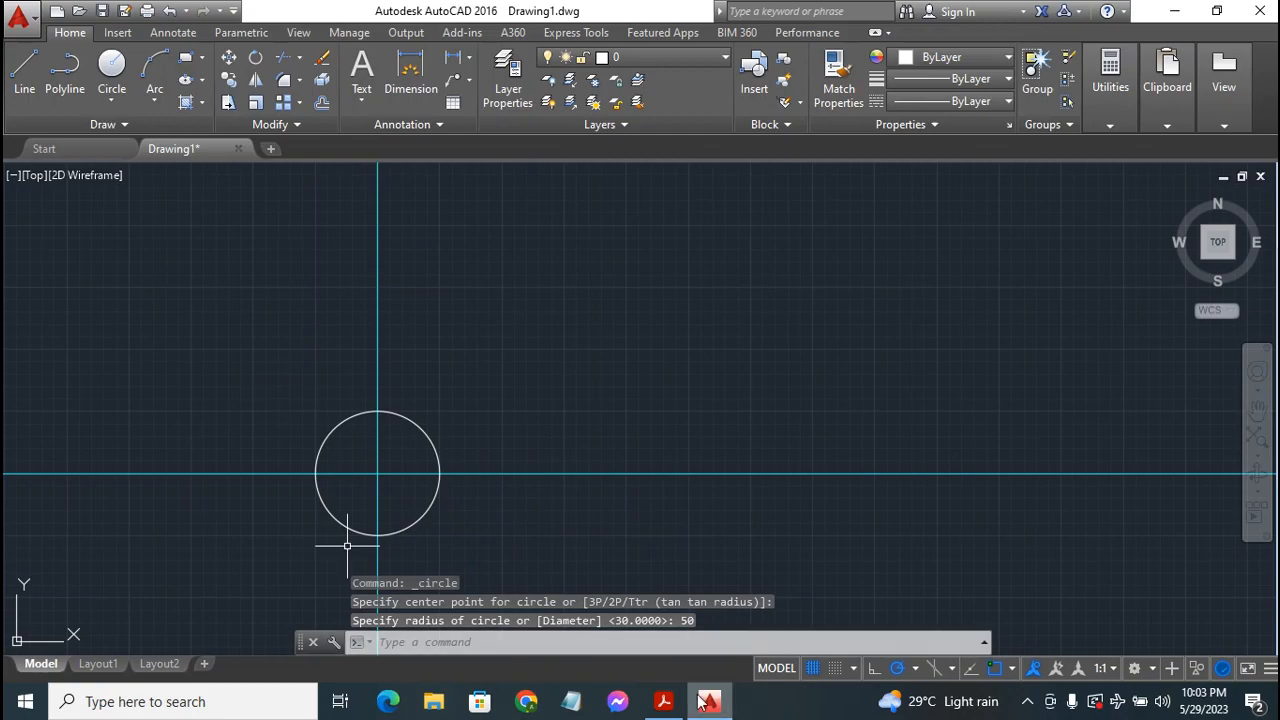
- Check the lower circles' dimensions in the Exercise 12 PDF drawing and return to AutoCAD
left_click(663, 701)
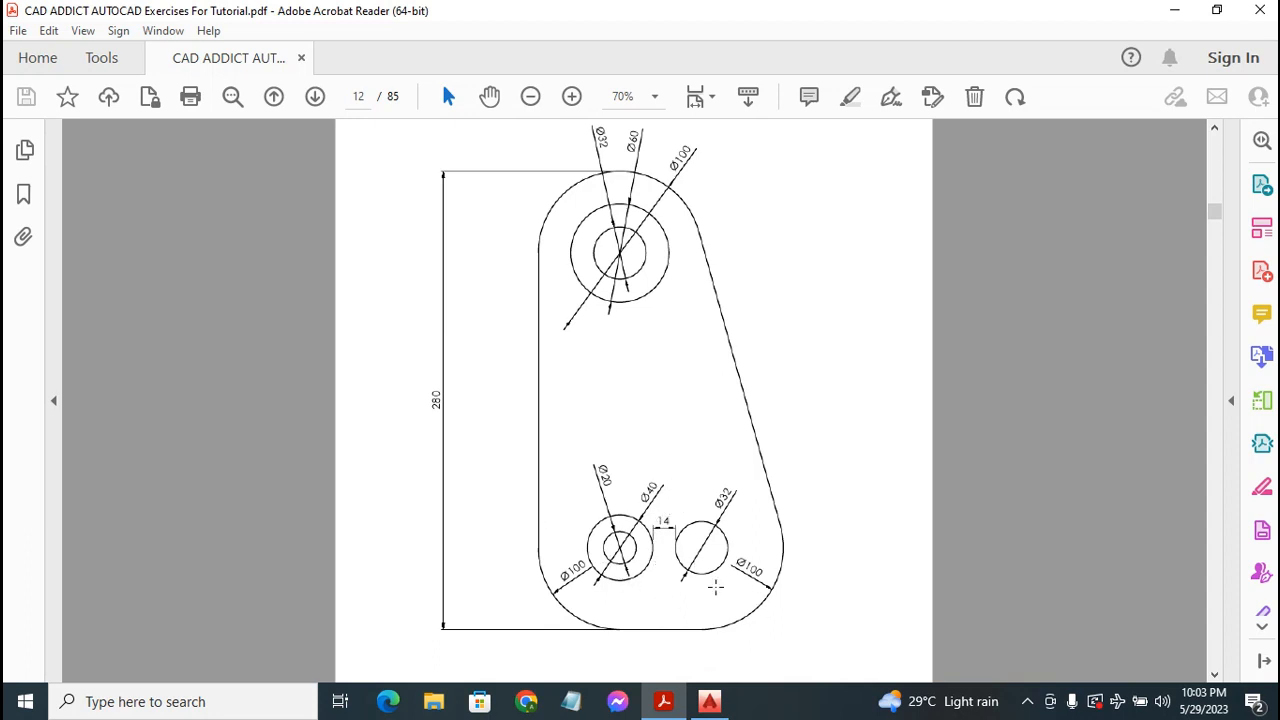
left_click(709, 701)
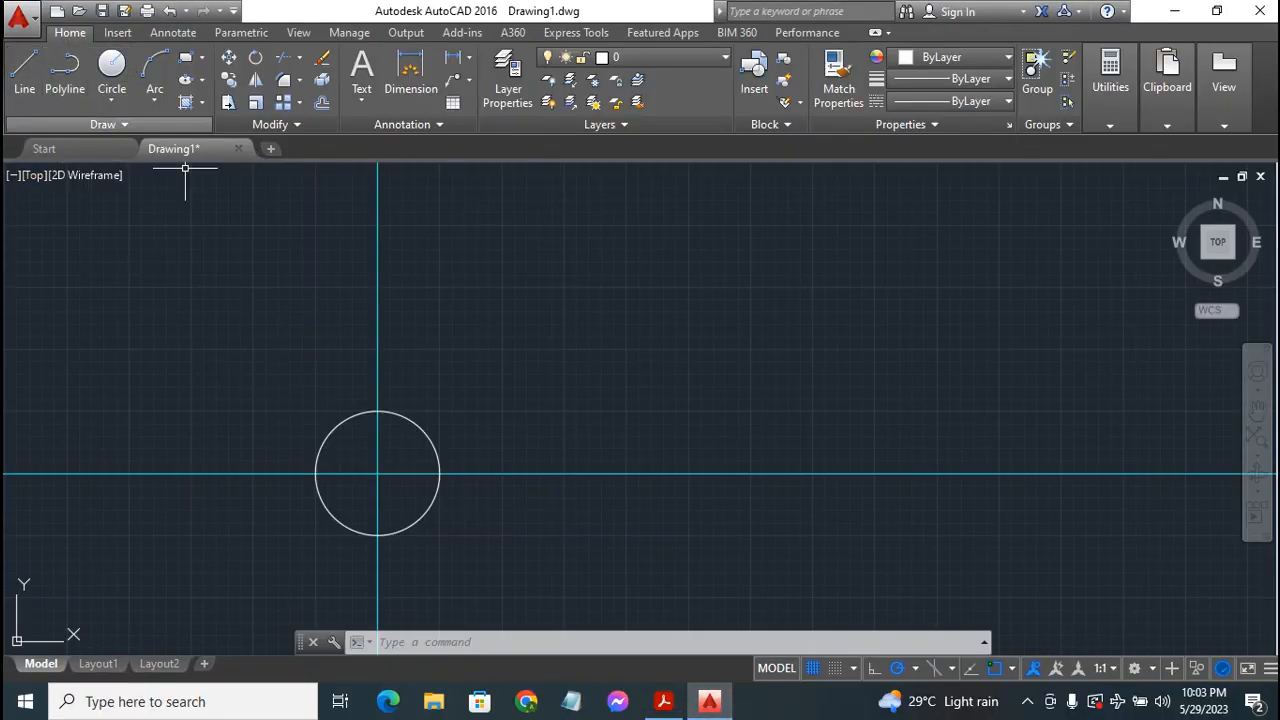
- Draw two concentric circles of radius 10 and 20 centred on the intersection of the construction lines
left_click(112, 64)
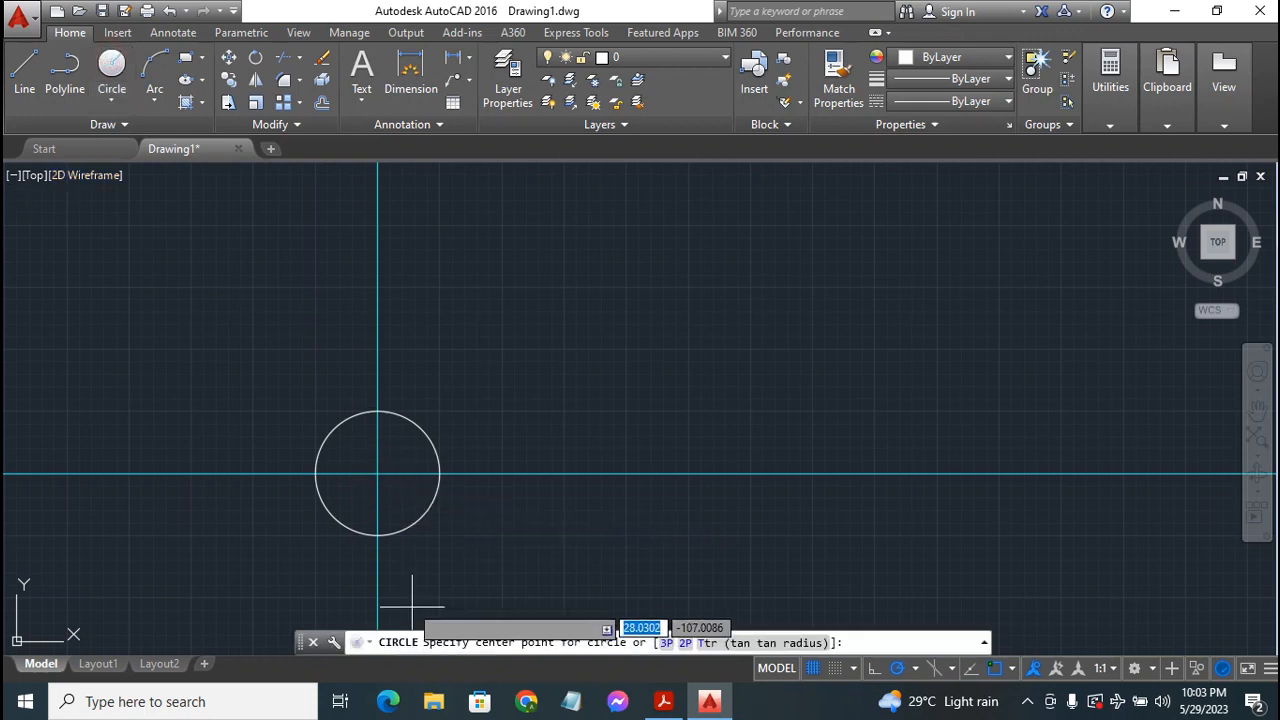
left_click(377, 473)
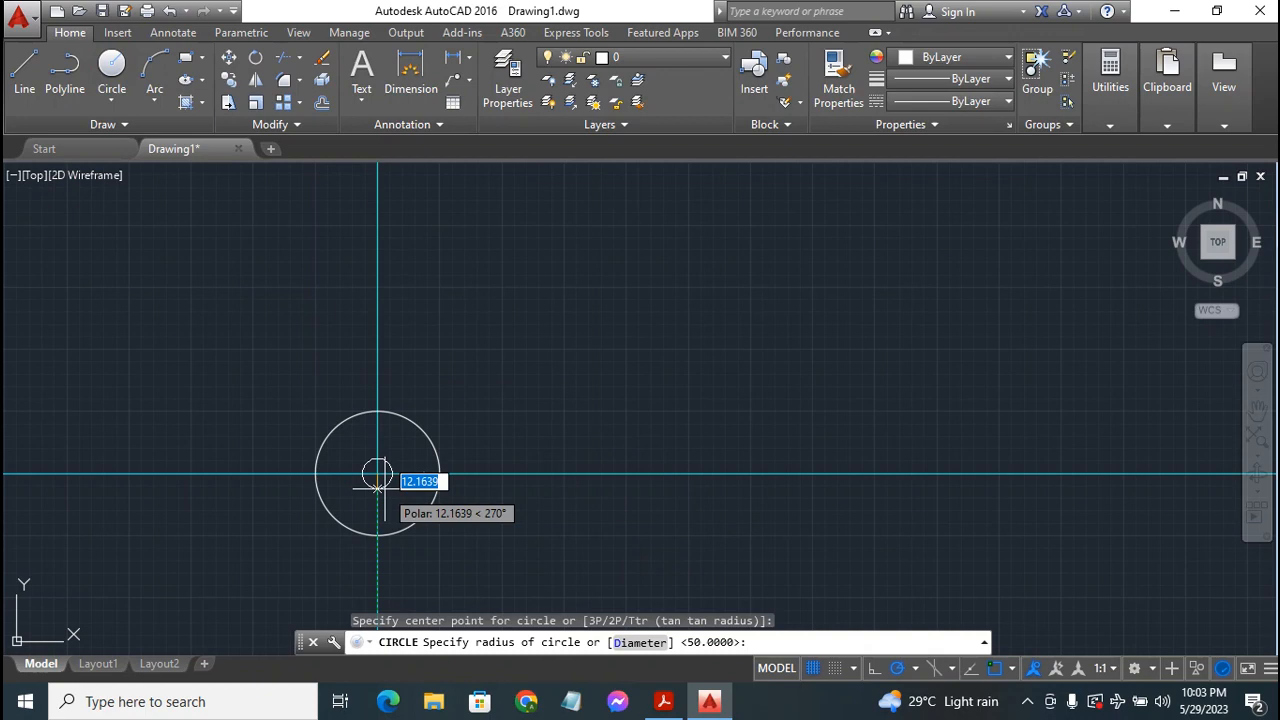
type("10")
key("Return")
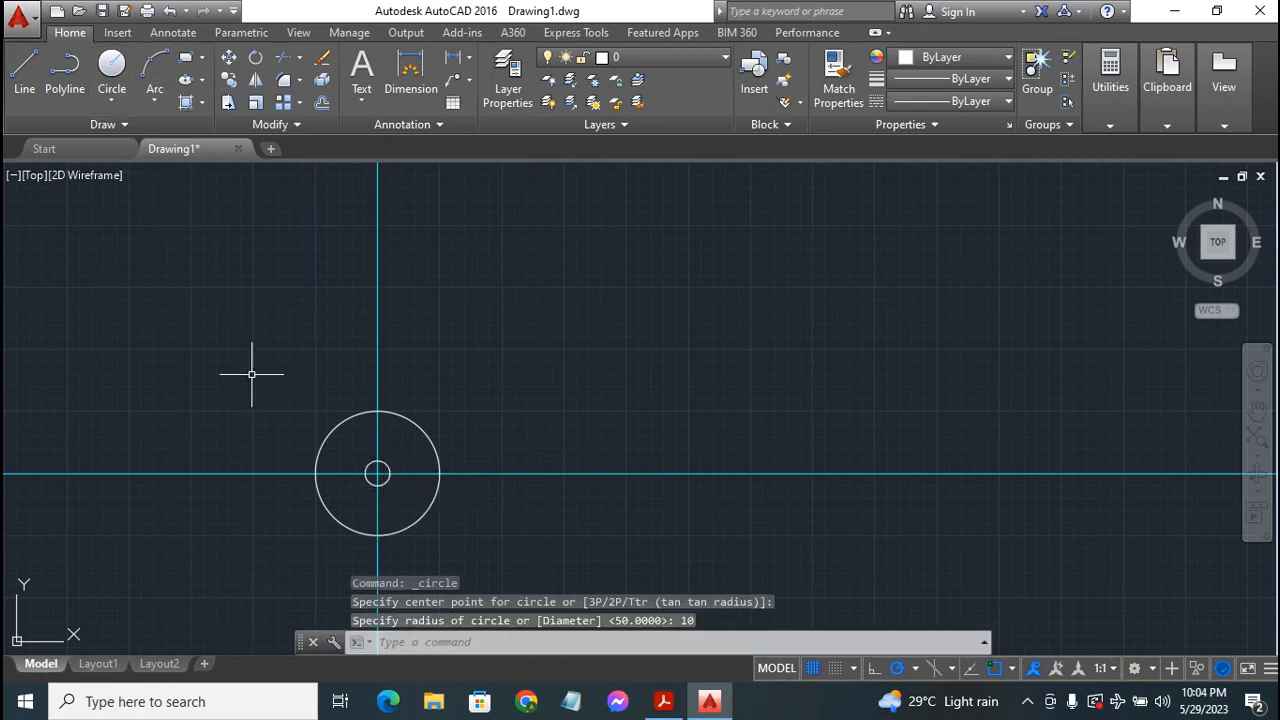
key("Return")
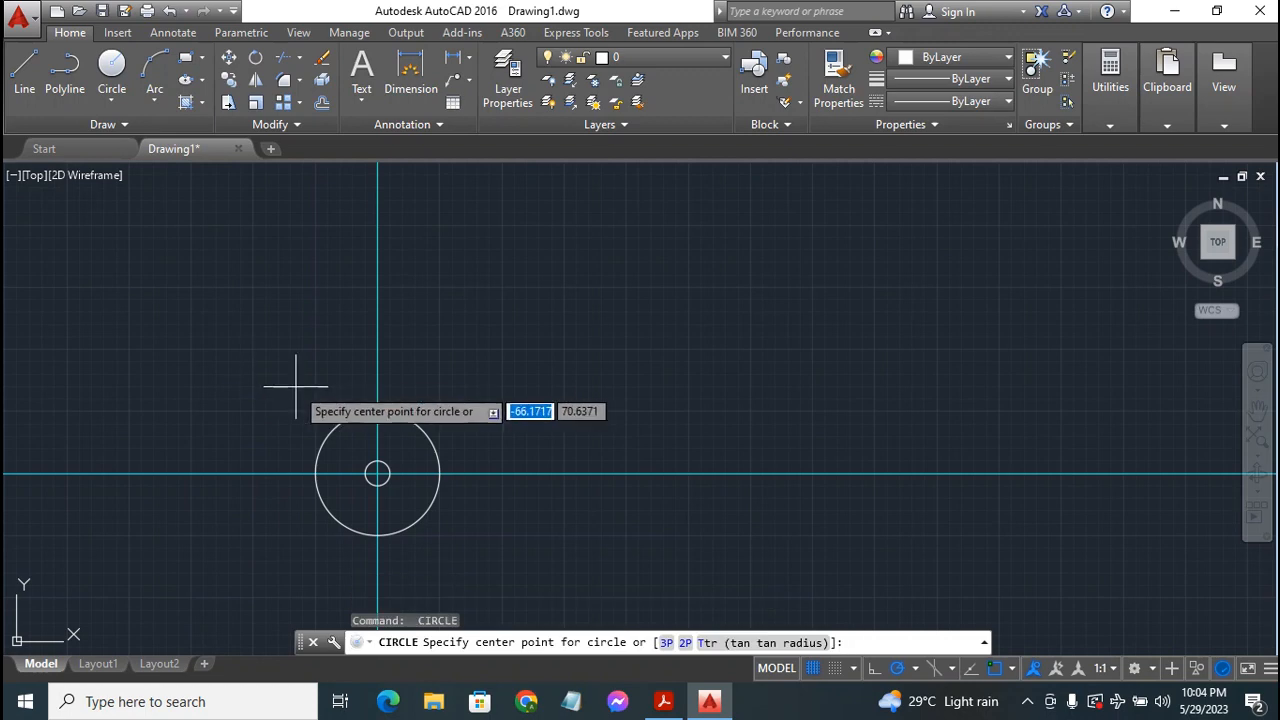
left_click(377, 473)
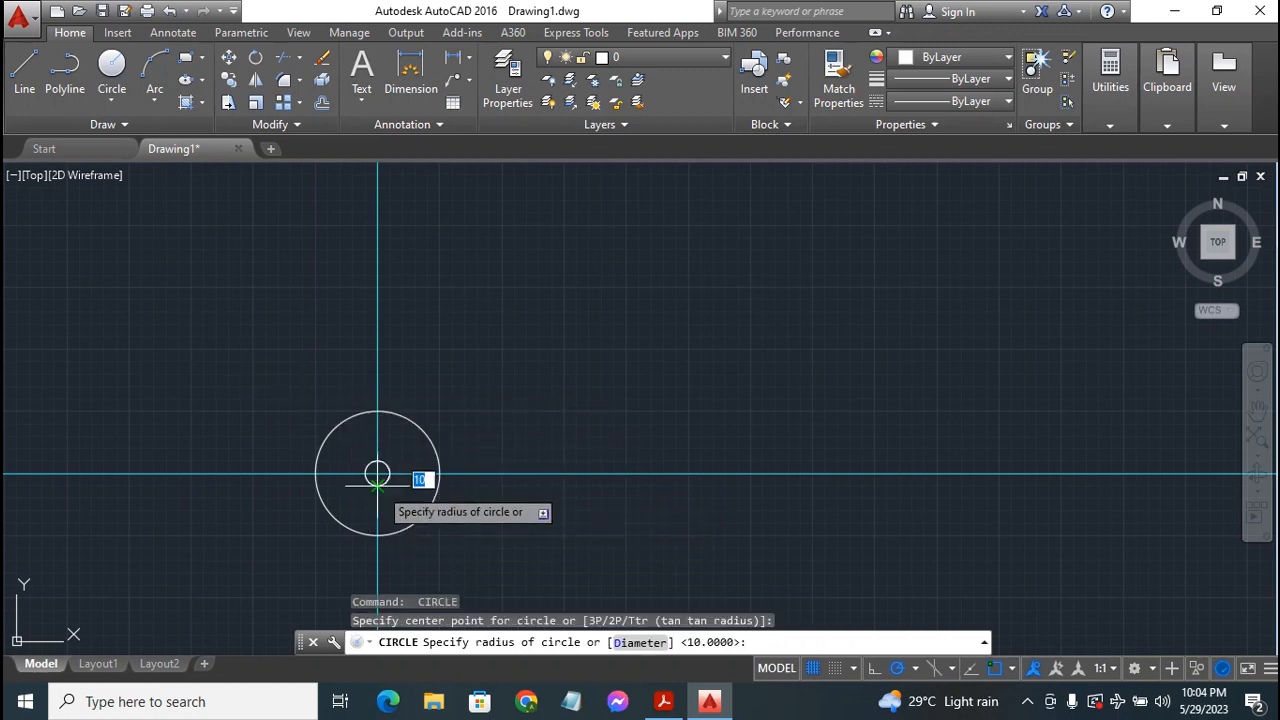
type("20")
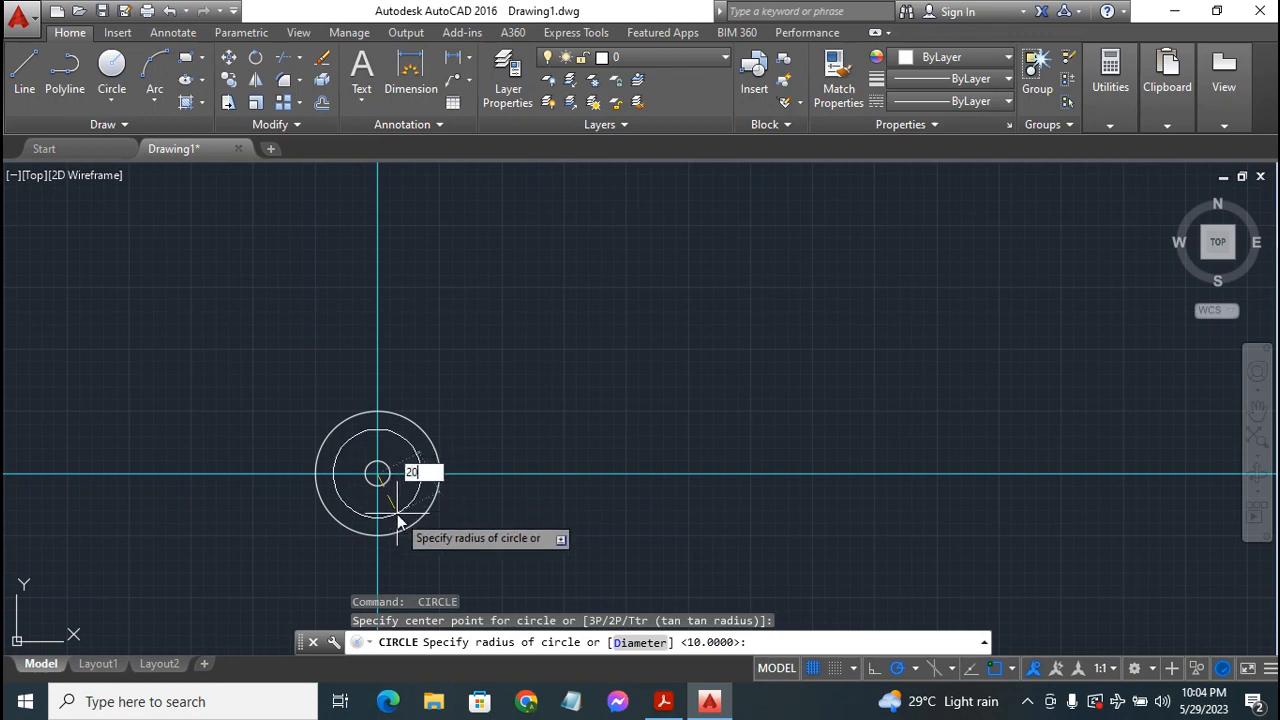
key("Return")
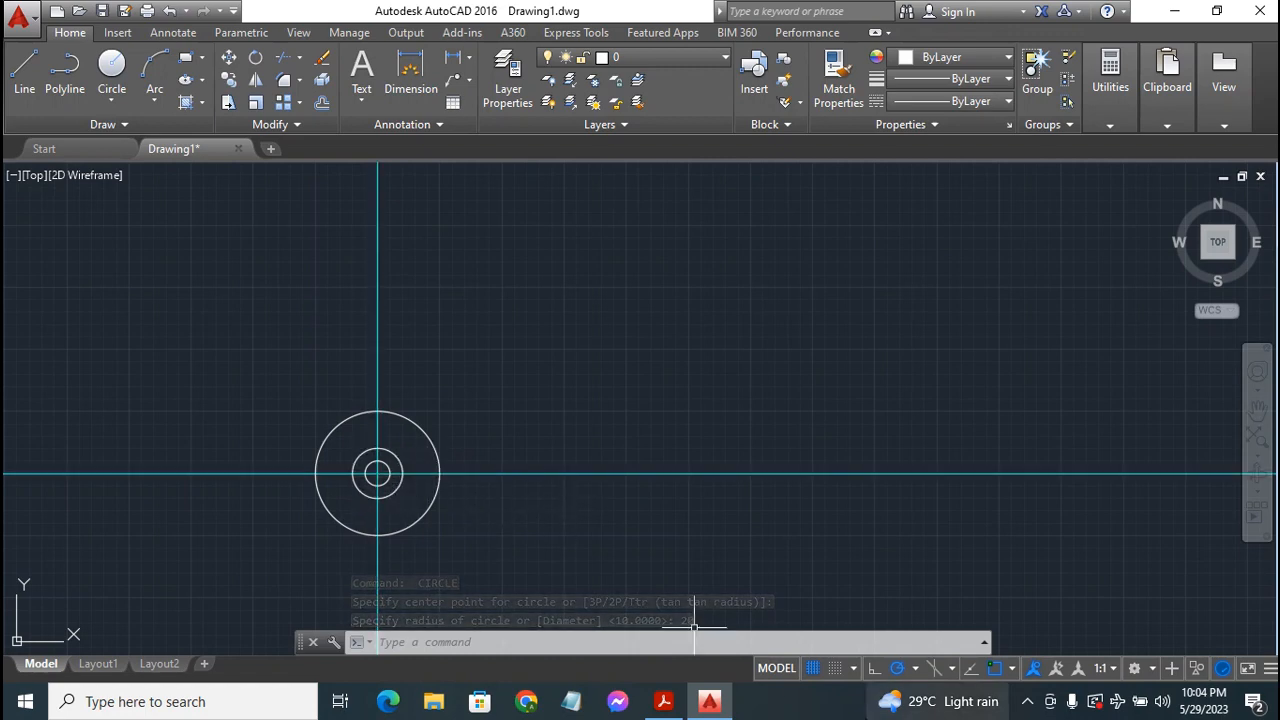
- Check the lower hole spacing in the Exercise 12 PDF, and in AutoCAD offset the vertical construction line 50 to the right
left_click(663, 701)
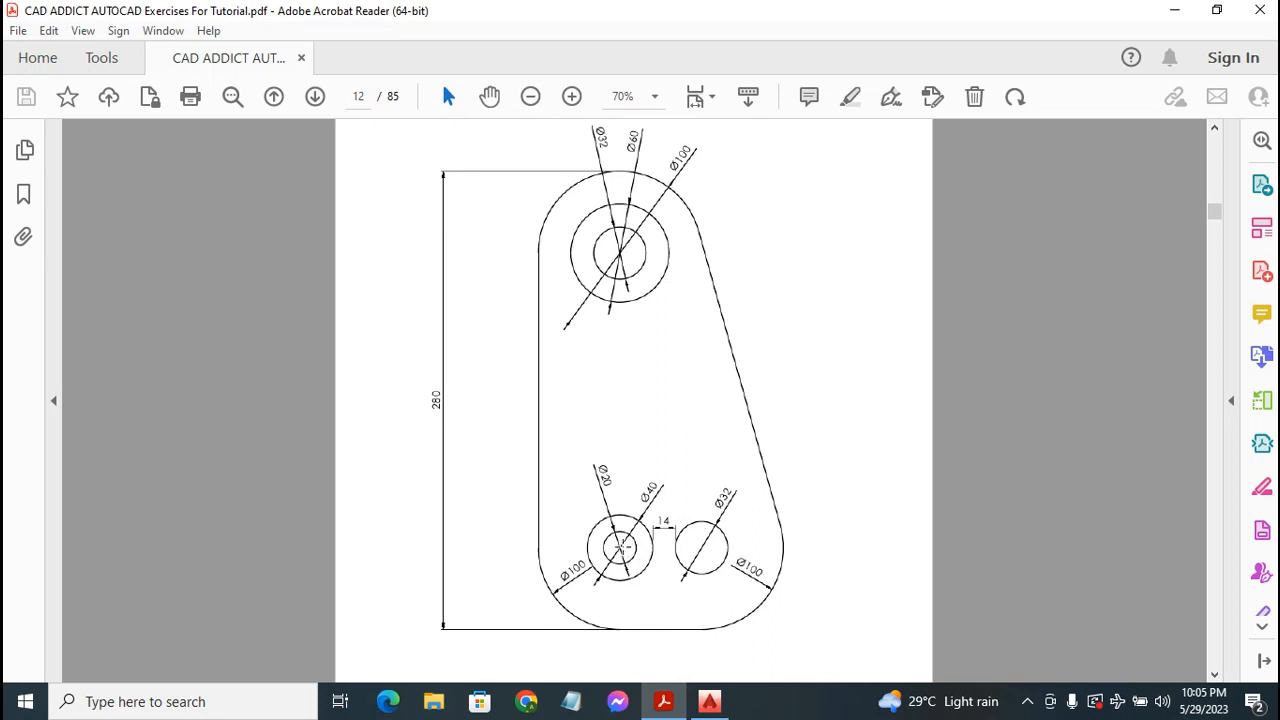
key("alt+Tab")
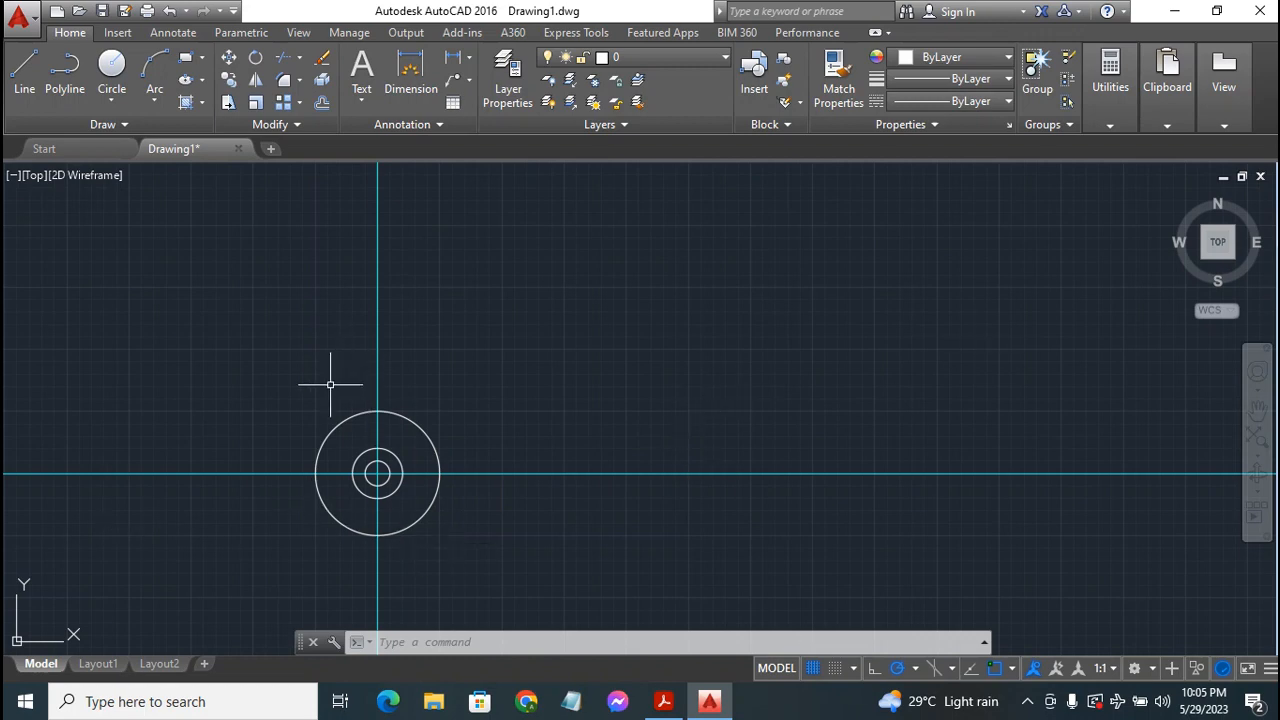
left_click(321, 105)
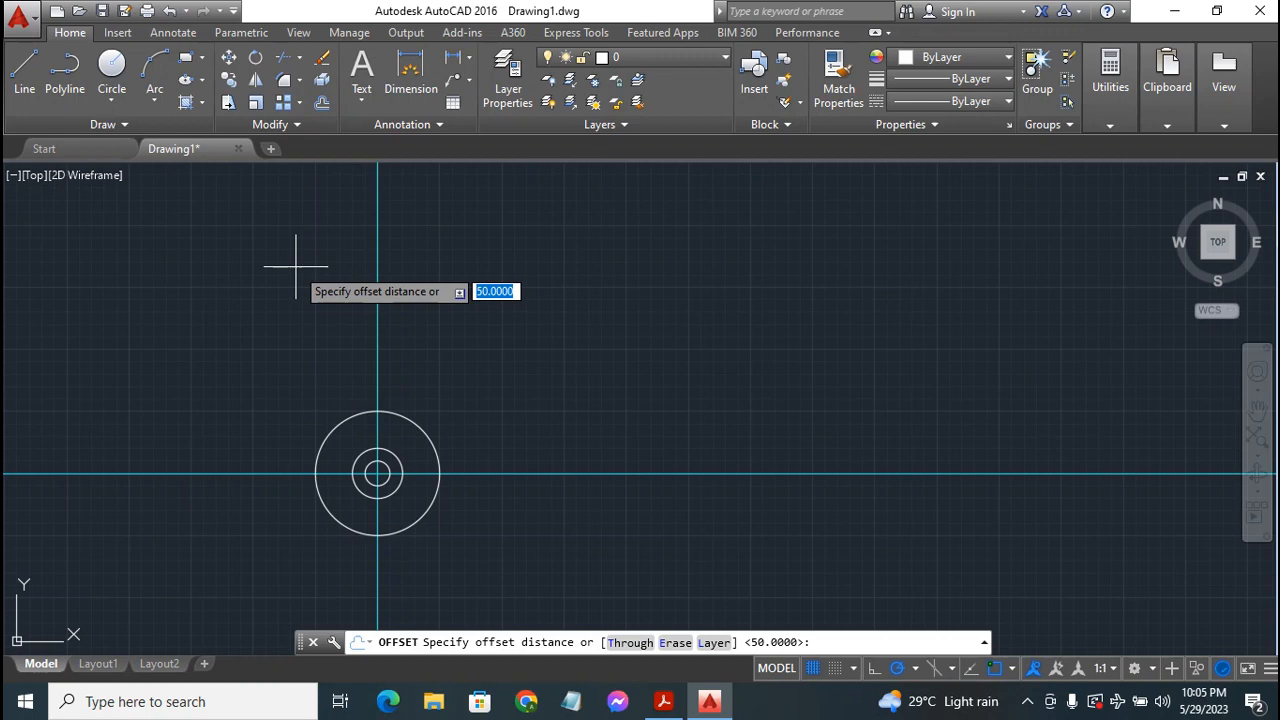
type("50")
key("Return")
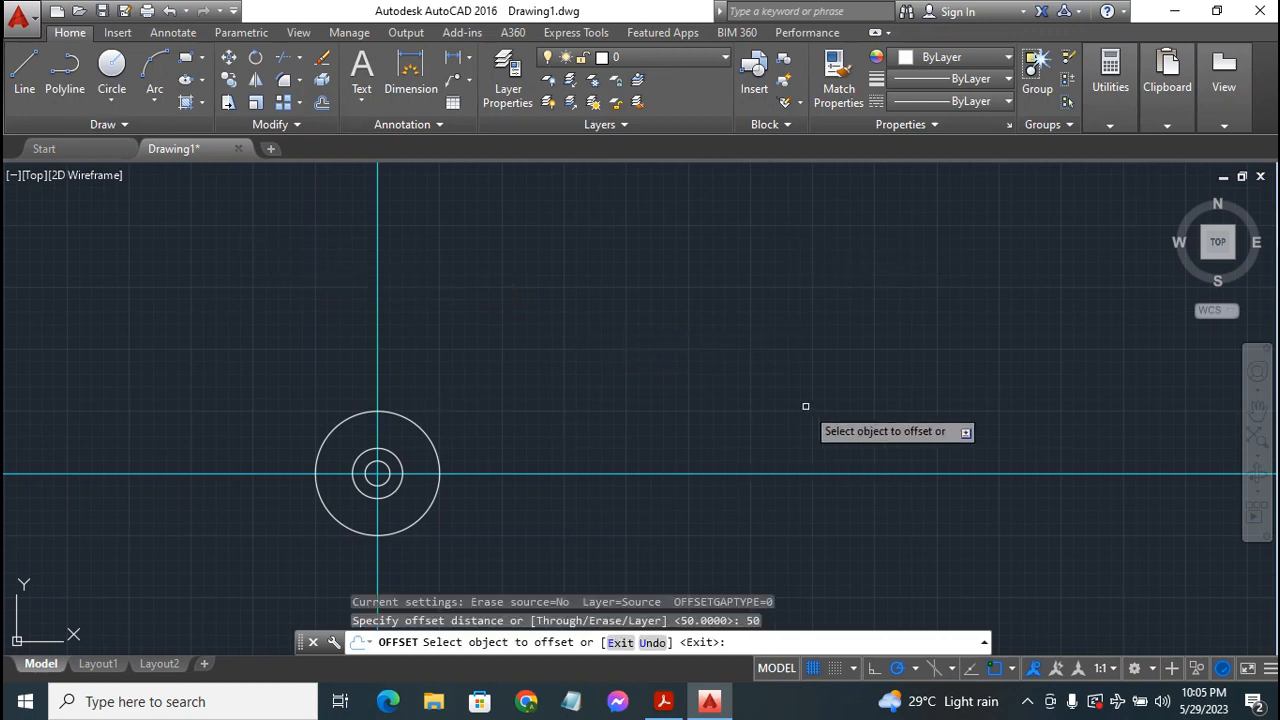
left_click(376, 326)
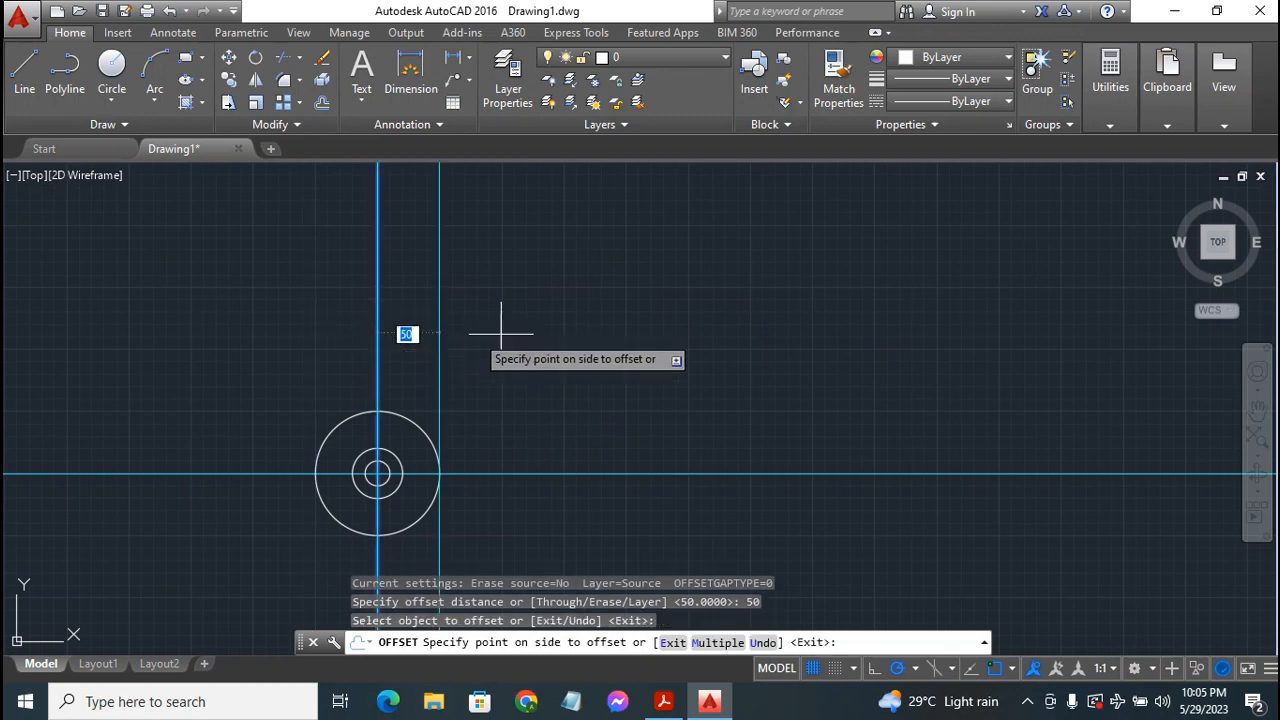
left_click(634, 320)
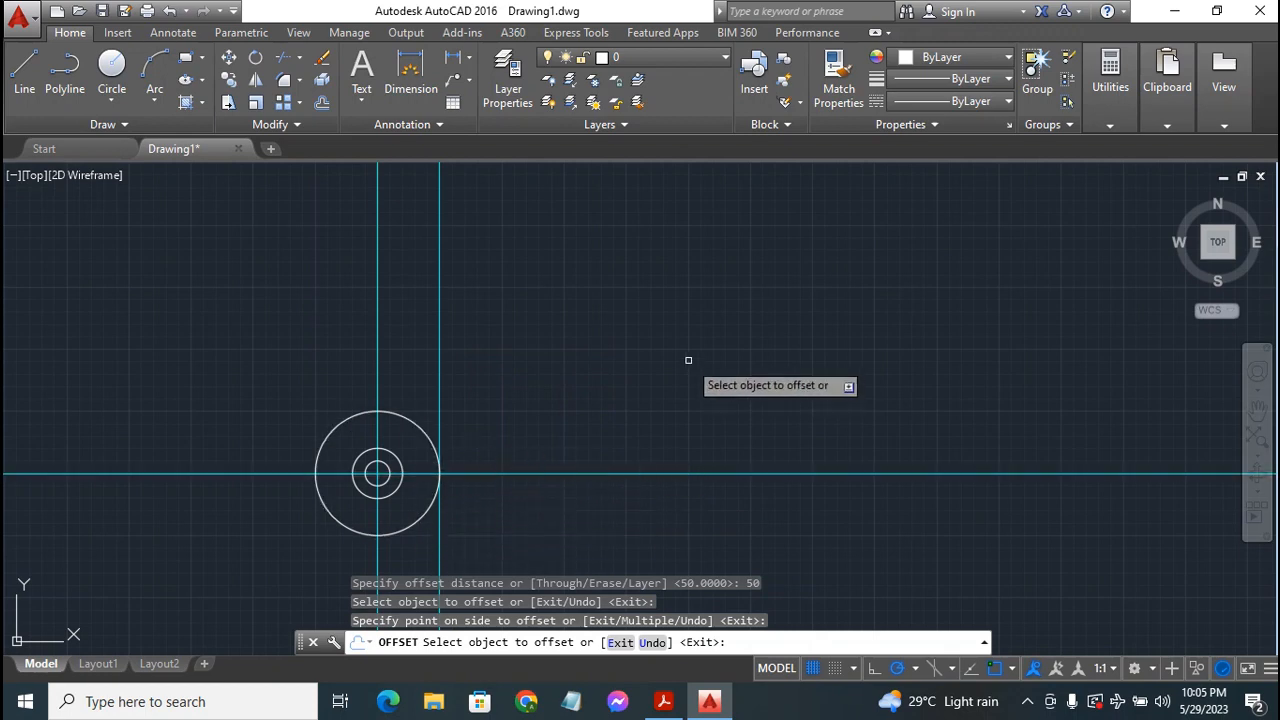
key("Escape")
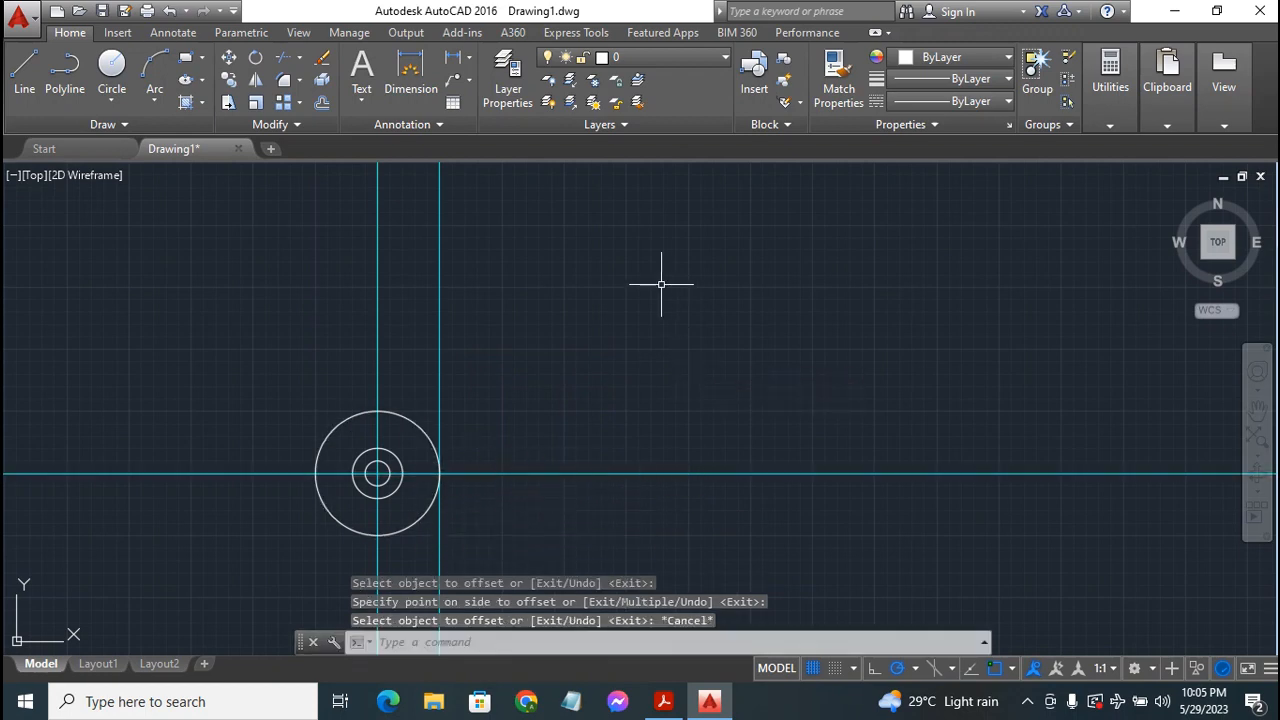
- Consult the PDF, and in AutoCAD draw circles of radius 50 and 16 centred where the offset line crosses the horizontal construction line
left_click(663, 701)
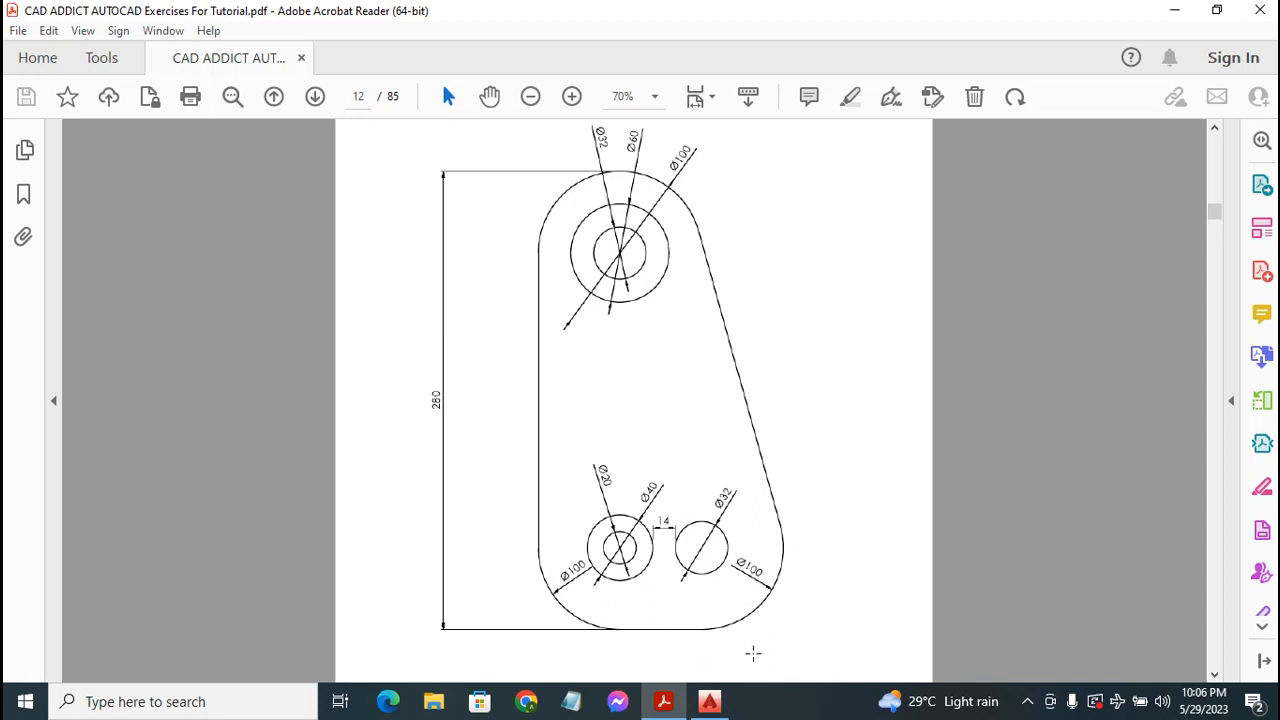
left_click(709, 701)
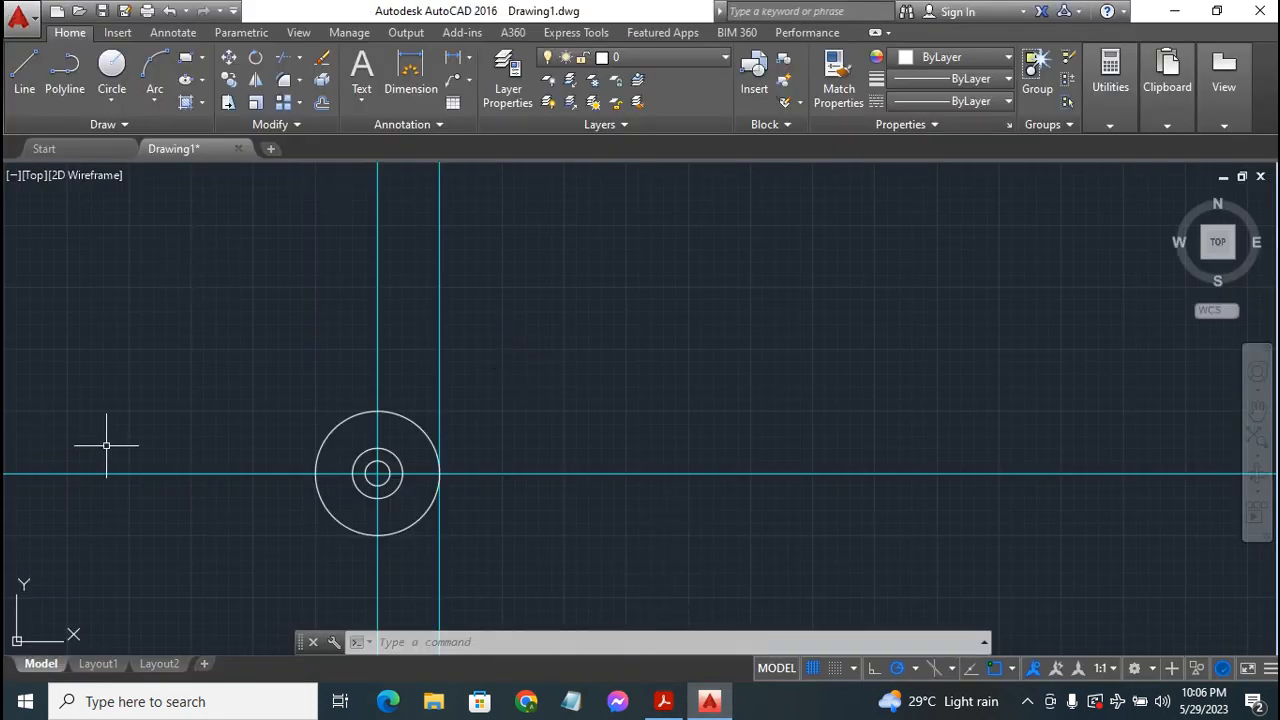
left_click(111, 66)
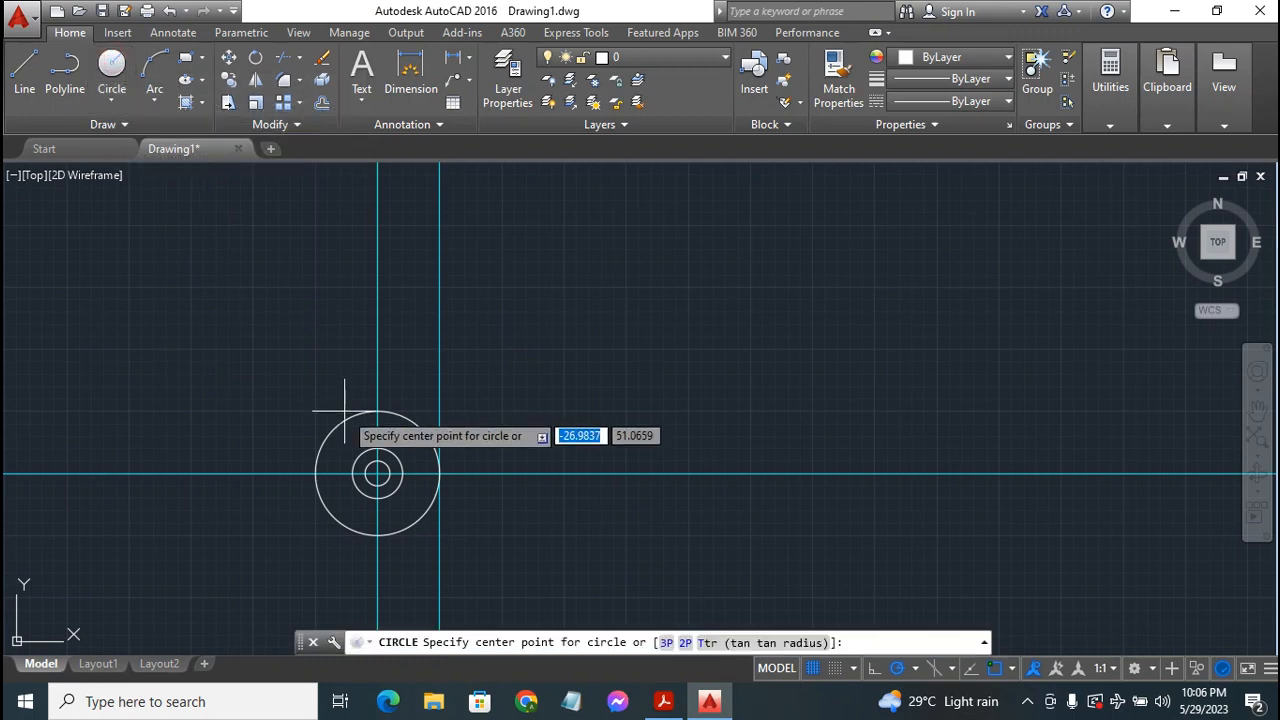
left_click(439, 473)
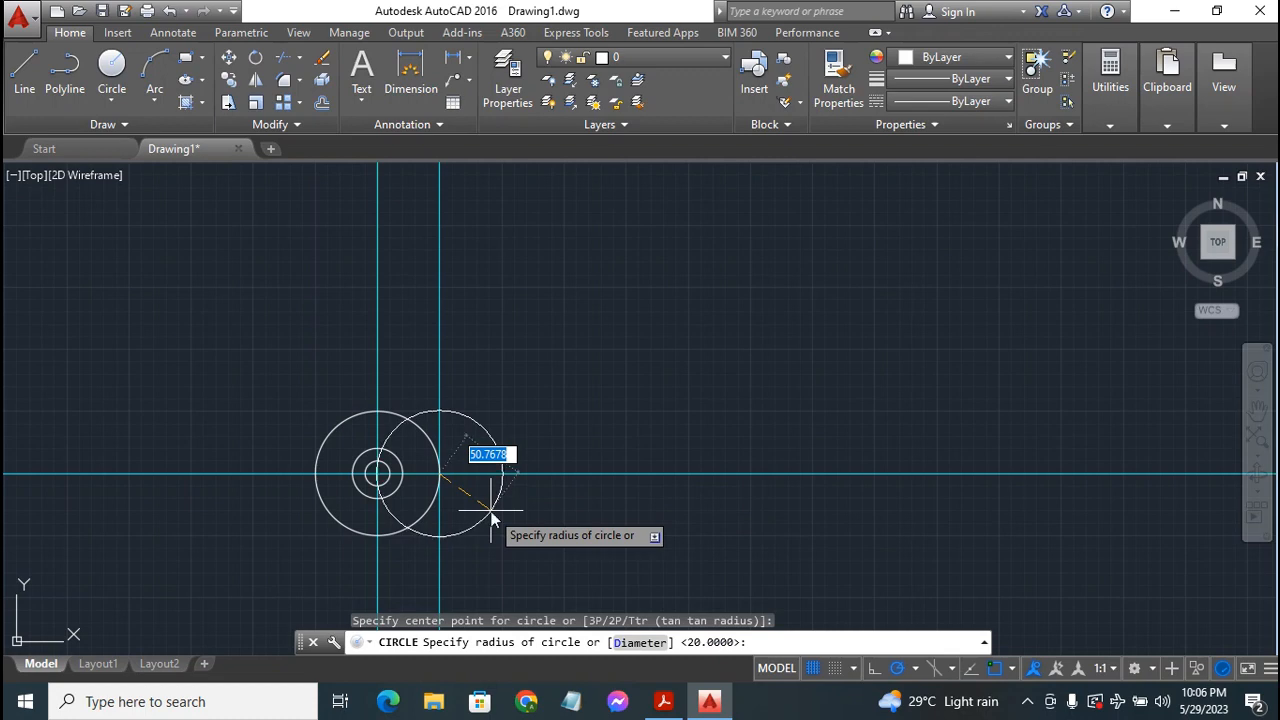
key("Return")
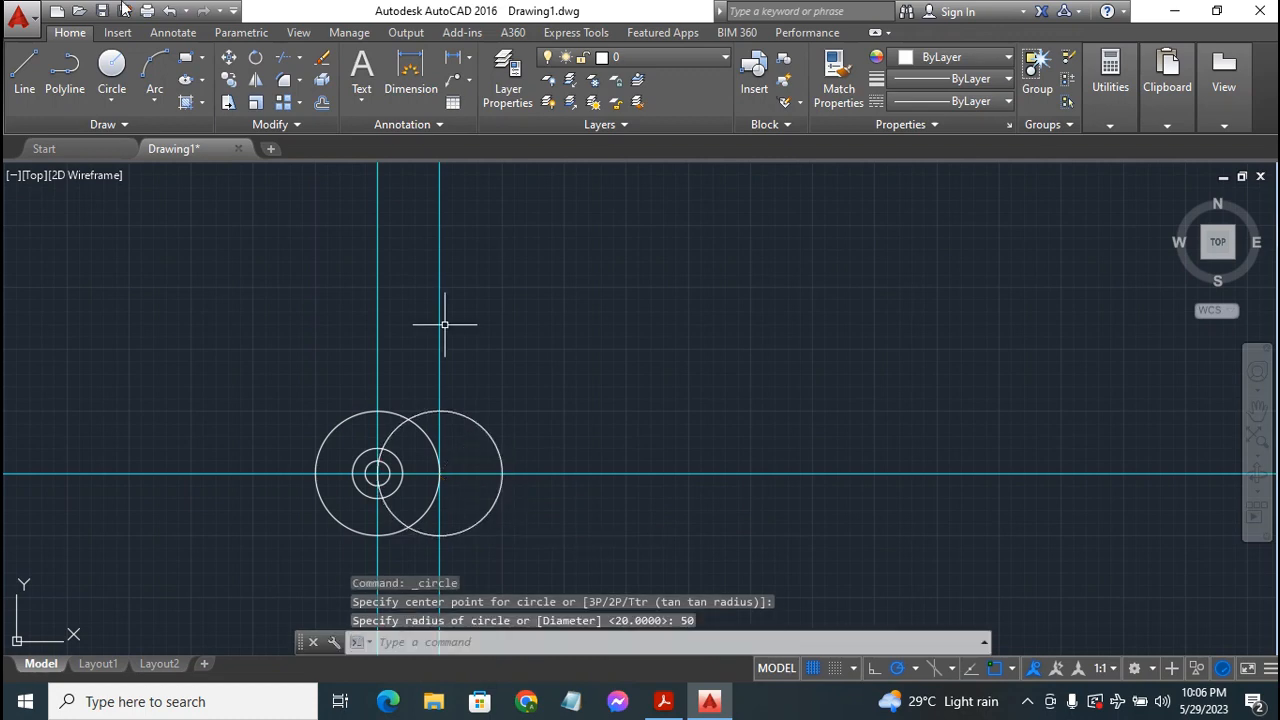
left_click(132, 86)
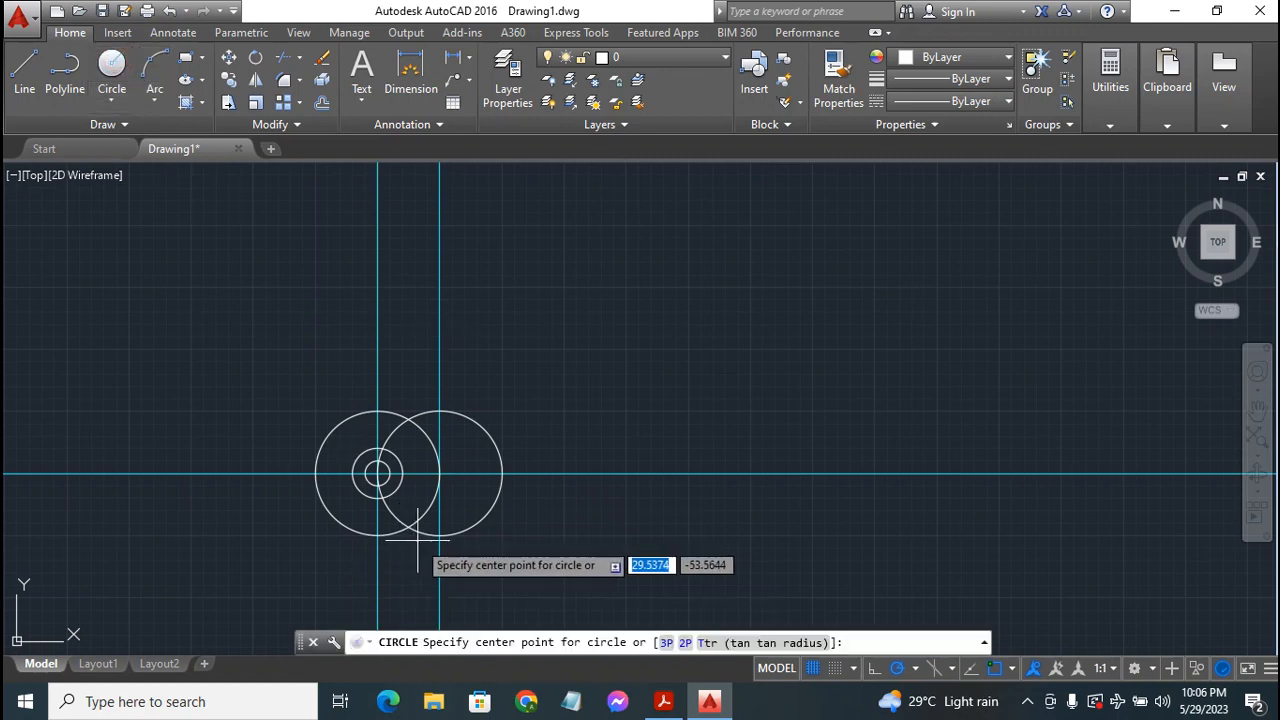
left_click(439, 473)
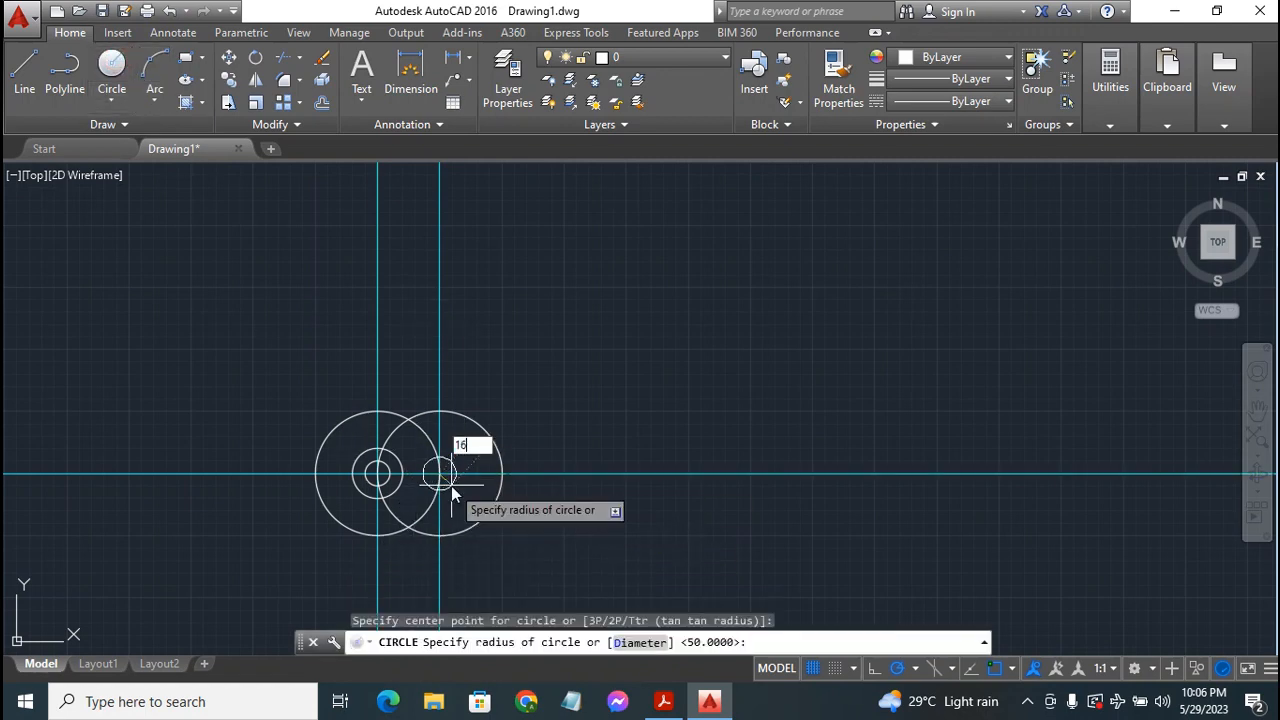
key("Return")
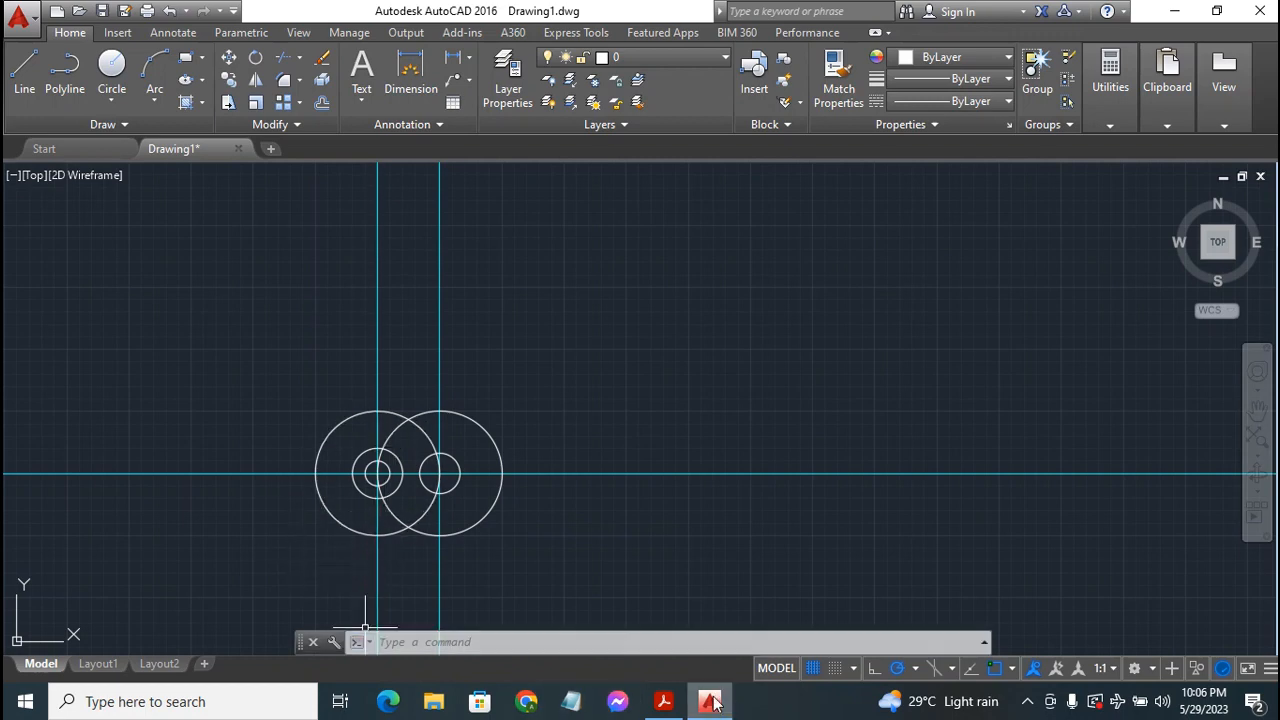
- Check the plate's bottom edge in the PDF, and in AutoCAD turn off the Extension and Intersection object snaps, leaving only Tangent
left_click(663, 701)
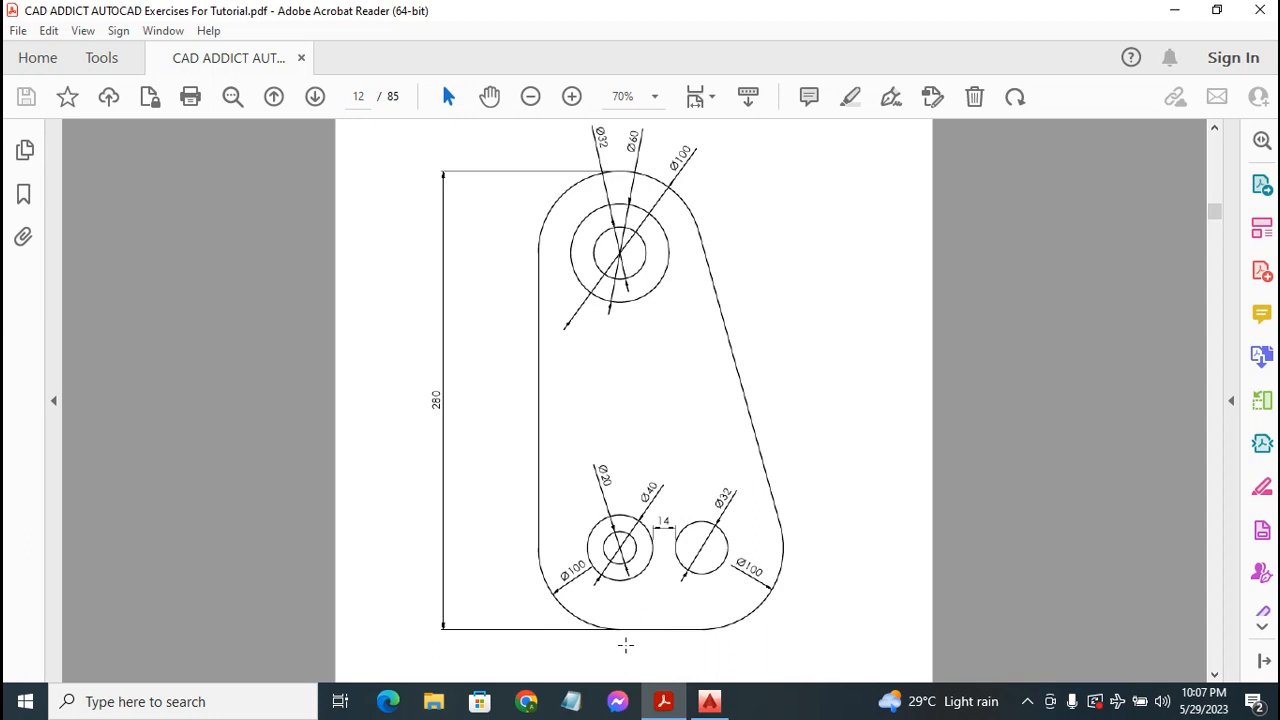
left_click(709, 701)
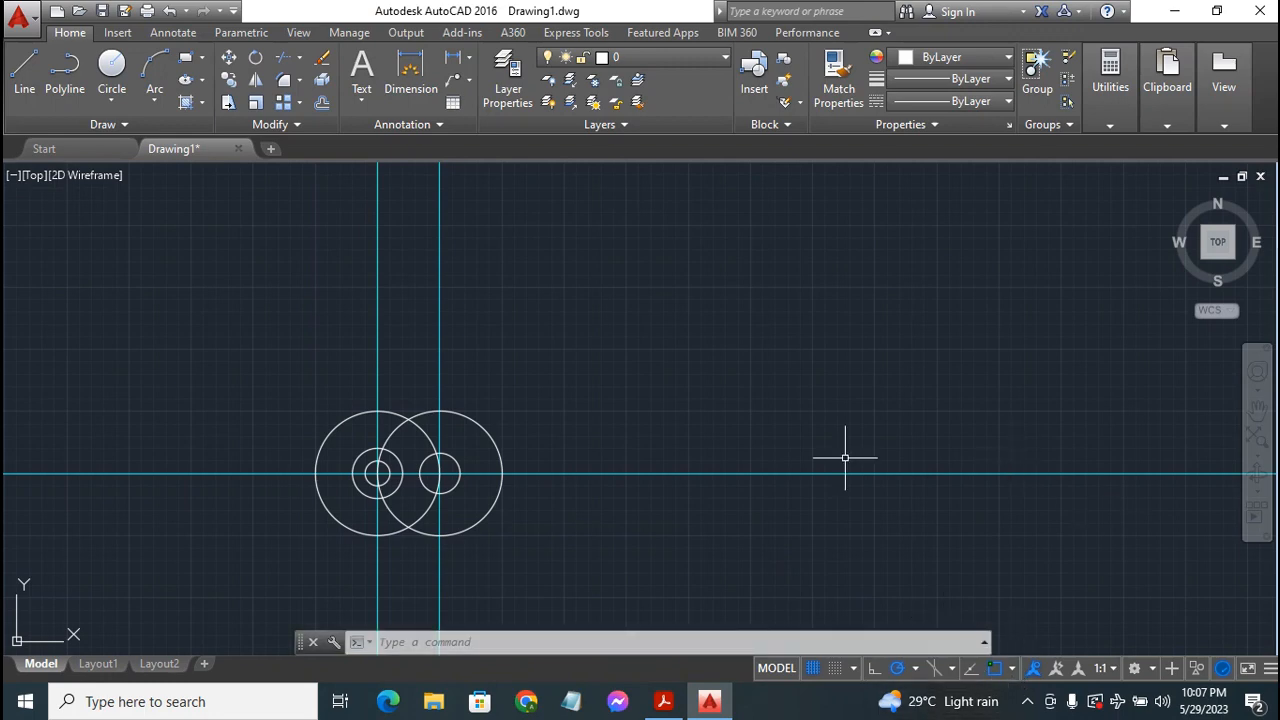
left_click(1011, 669)
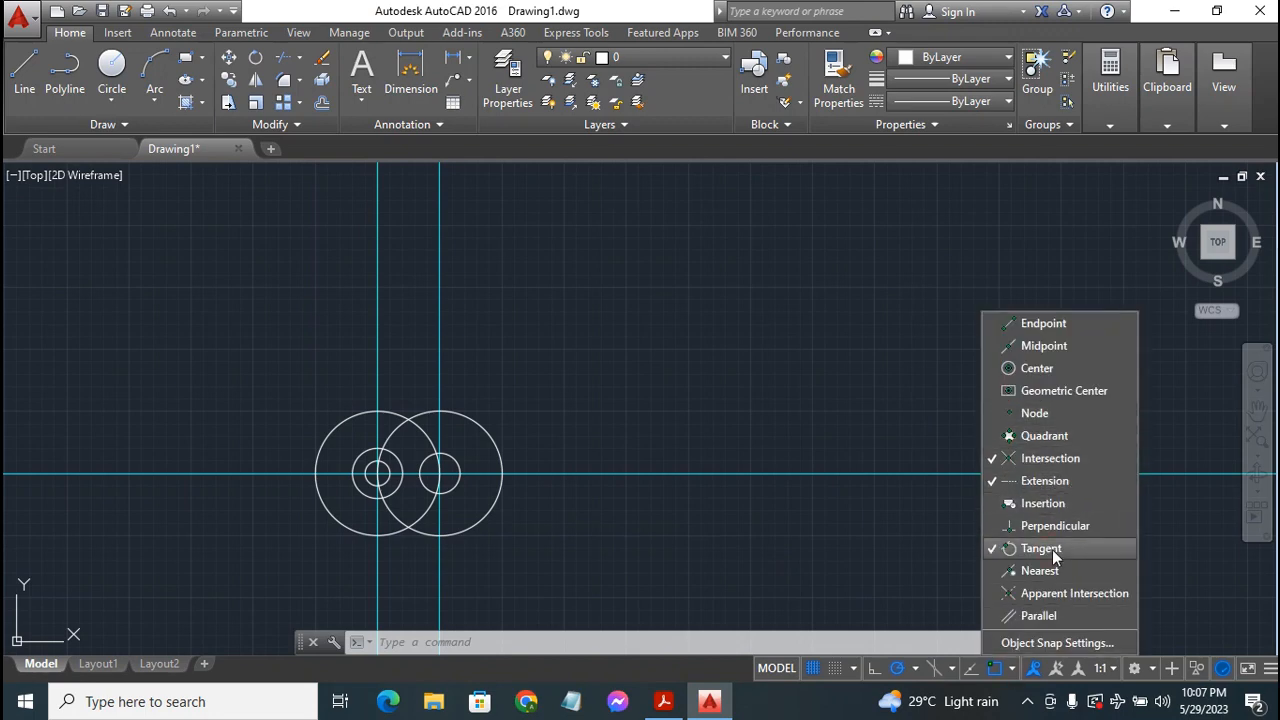
left_click(1030, 483)
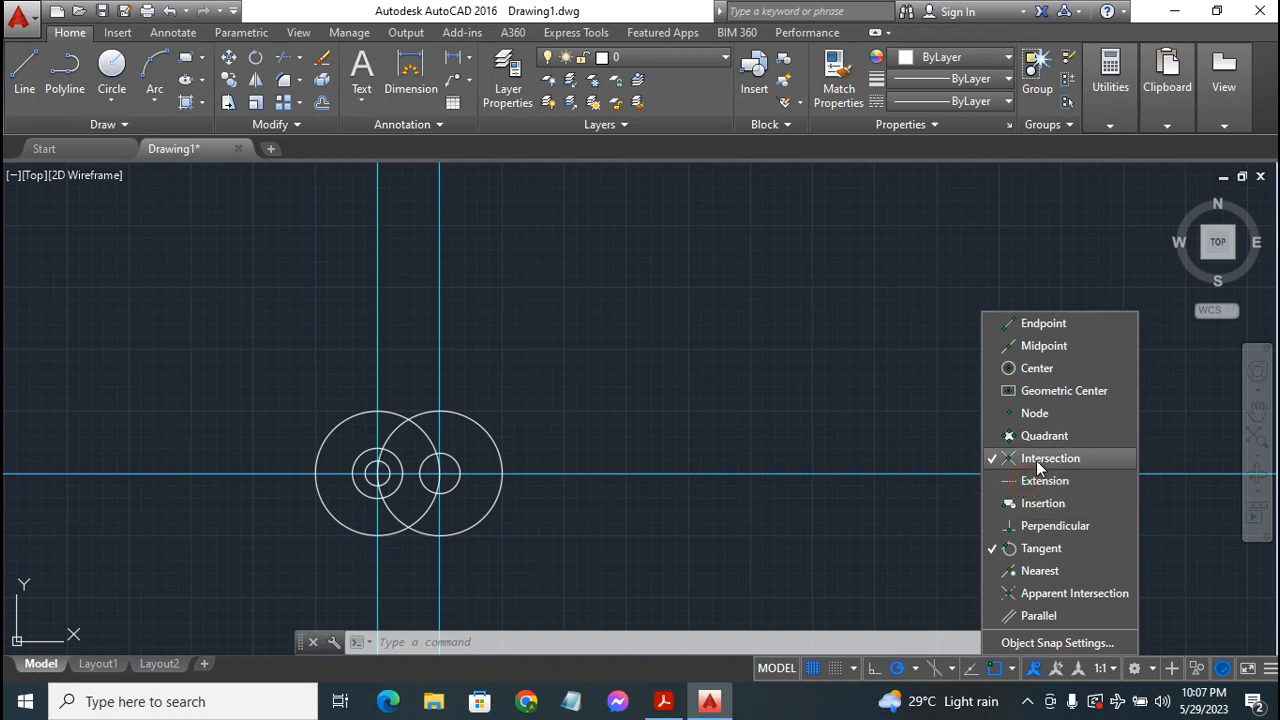
left_click(1036, 460)
left_click(938, 548)
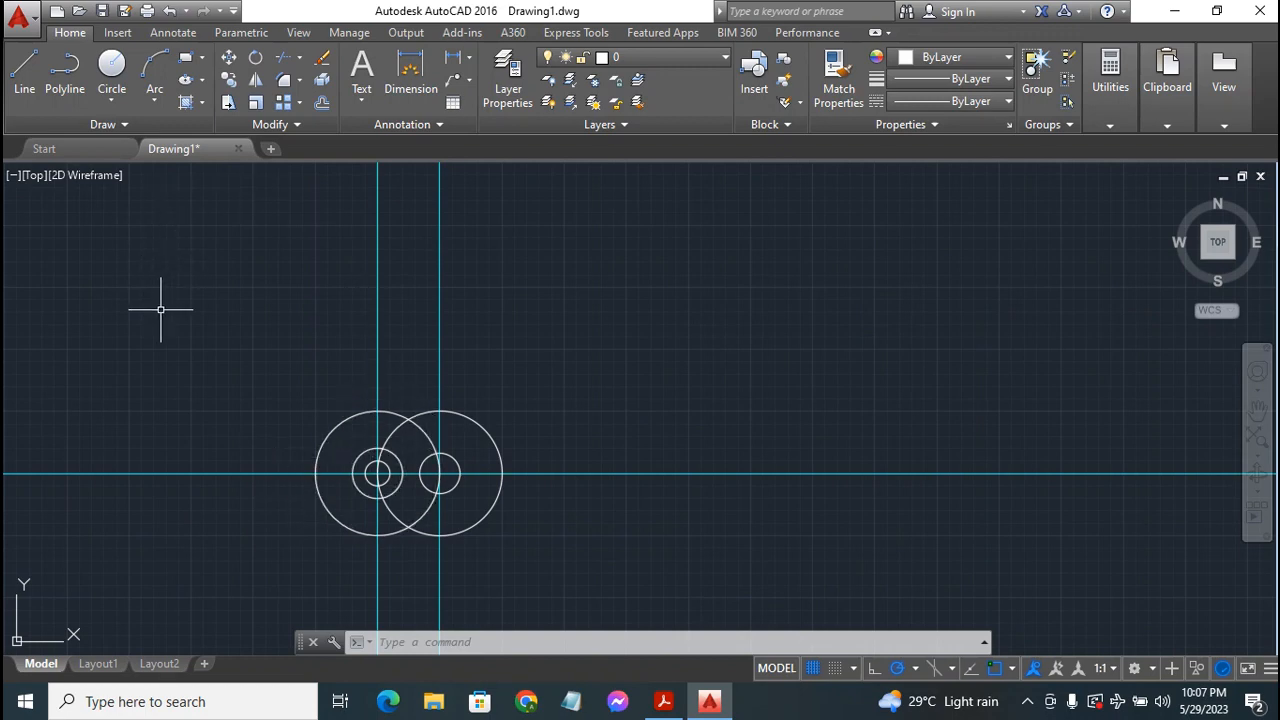
- Draw a horizontal line tangent to the bottoms of the two radius 50 circles
left_click(24, 72)
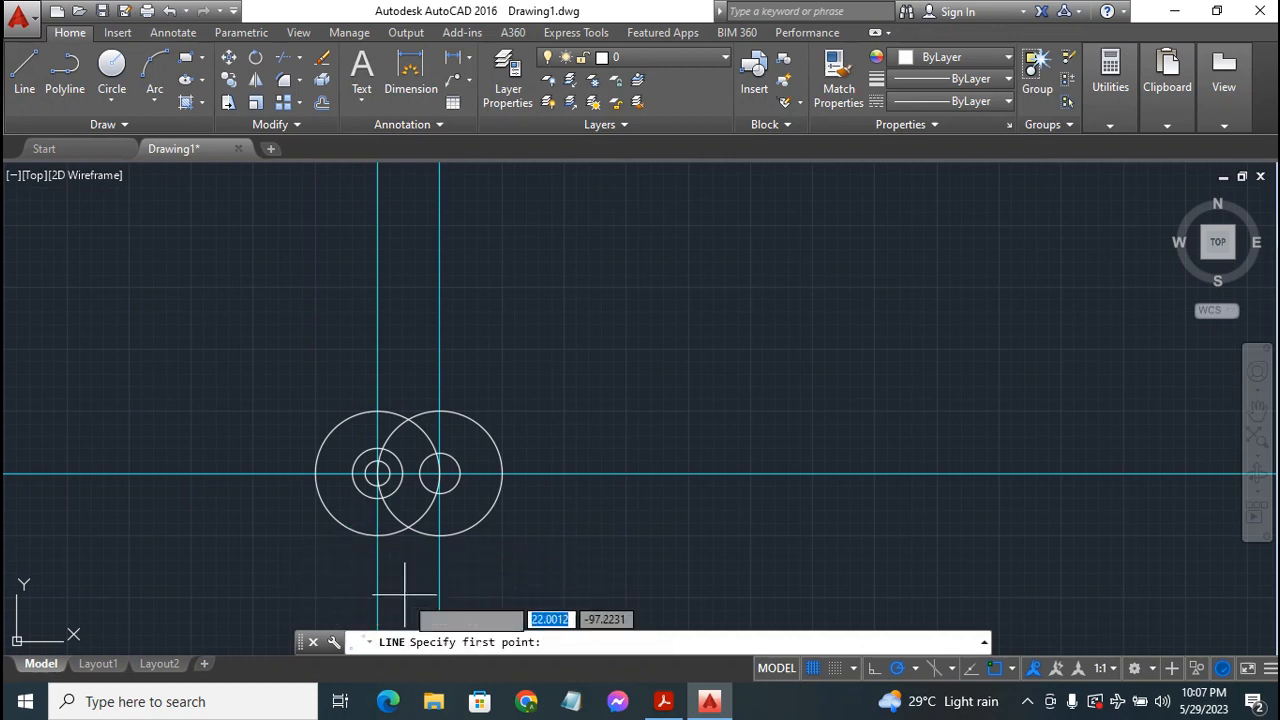
left_click(360, 534)
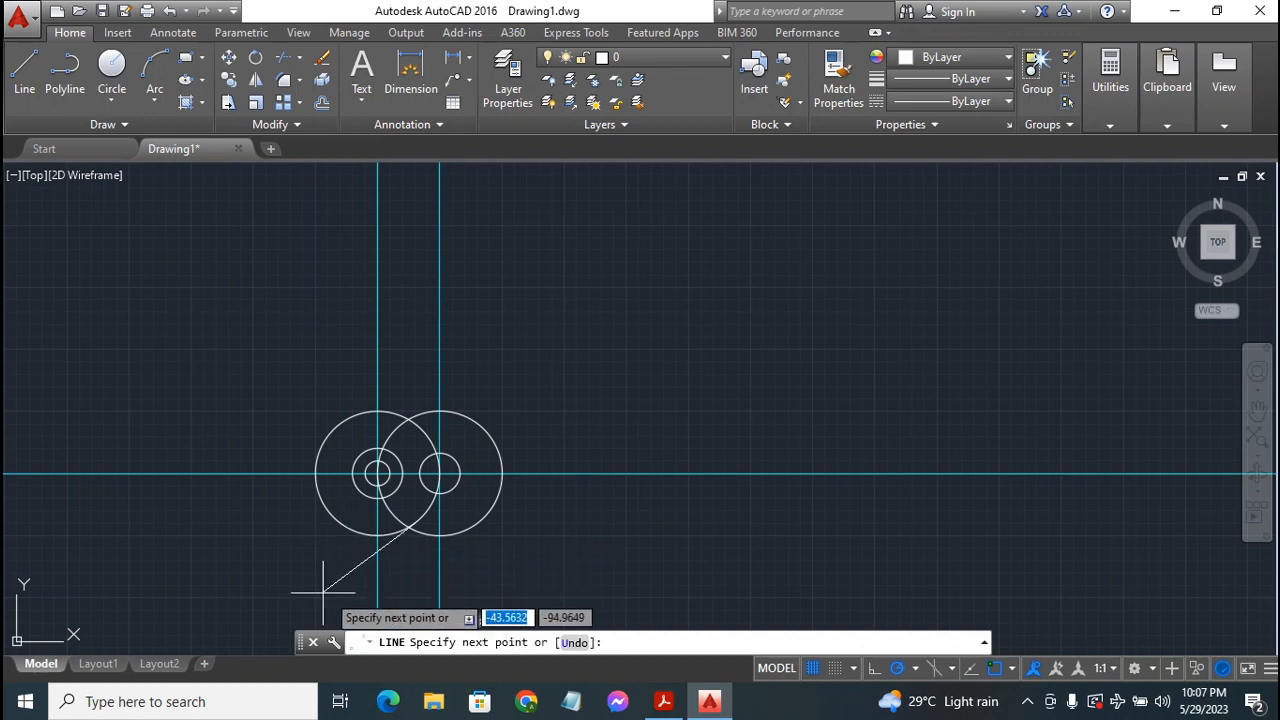
left_click(451, 535)
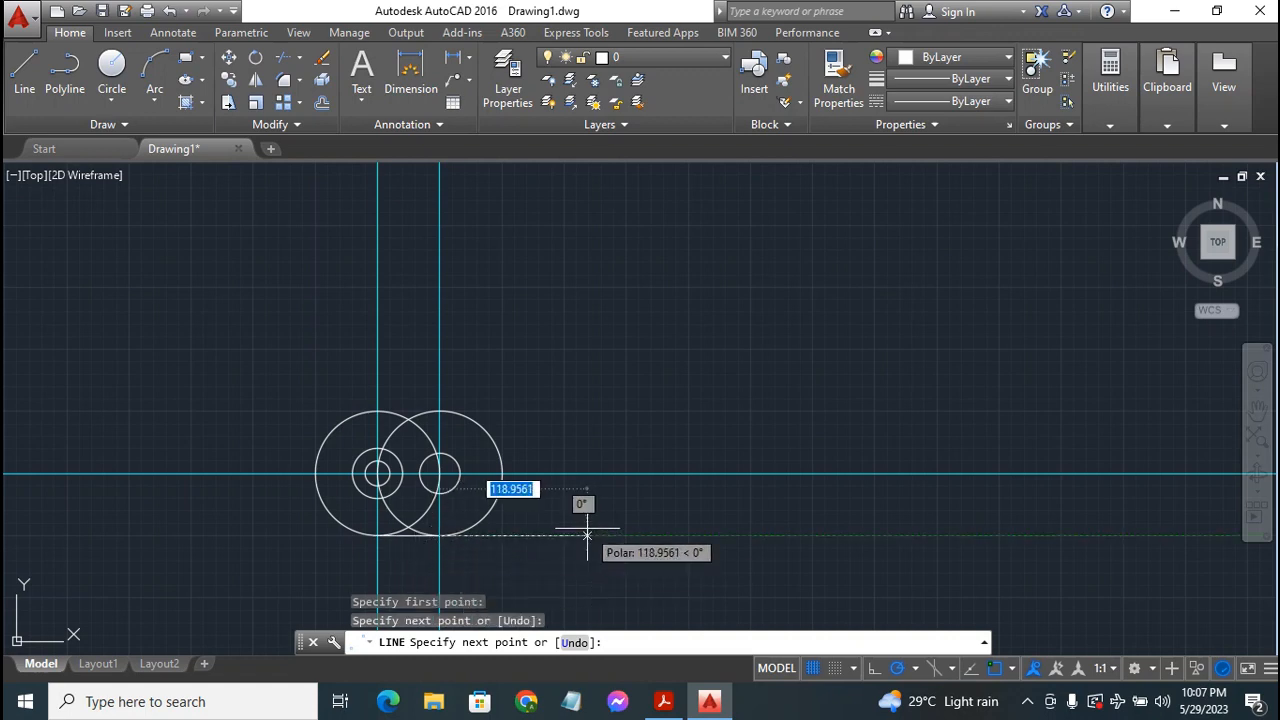
key("Escape")
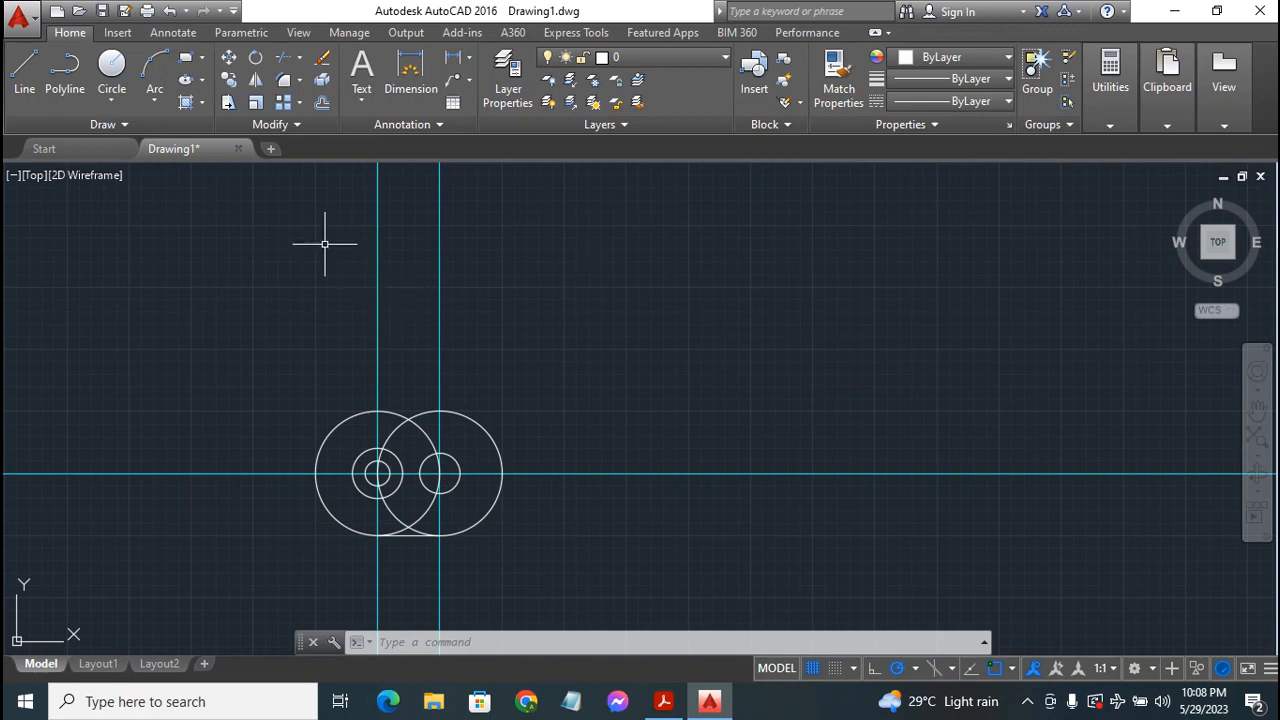
- Trim away the overlapping upper and inner arcs of the two radius 50 circles, keeping their outer arcs and the bottom line
left_click(280, 58)
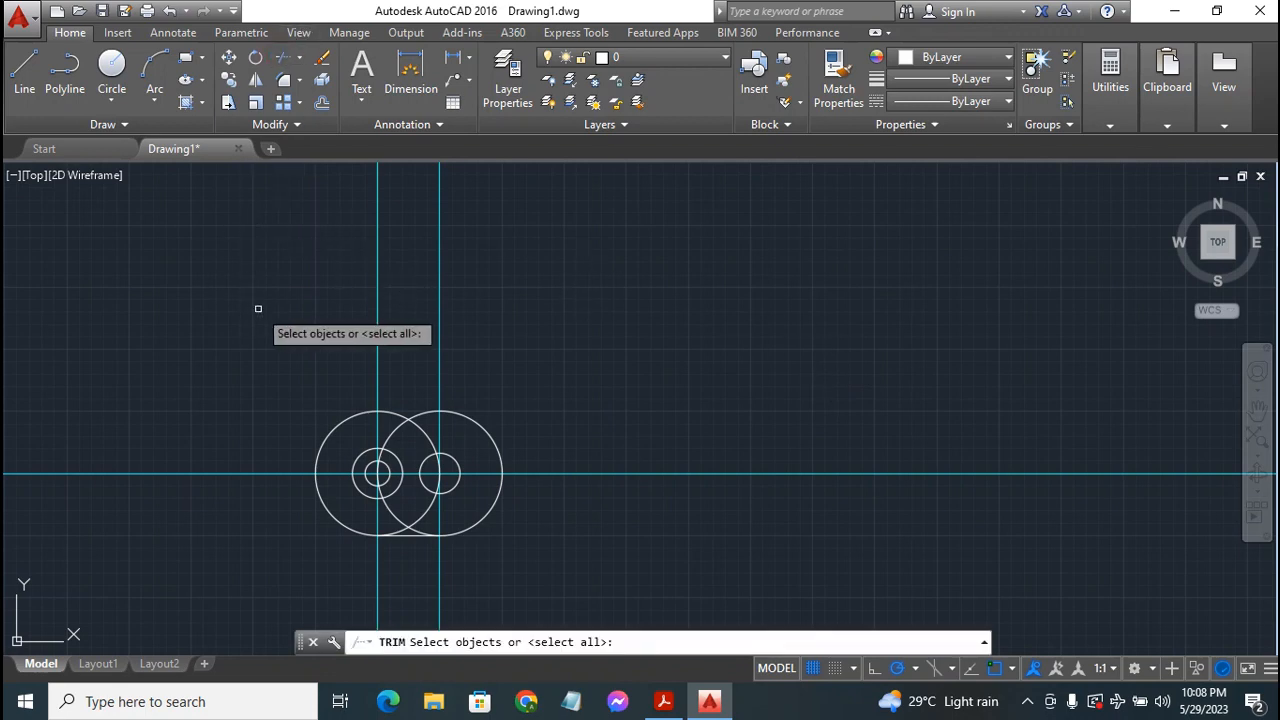
key("Return")
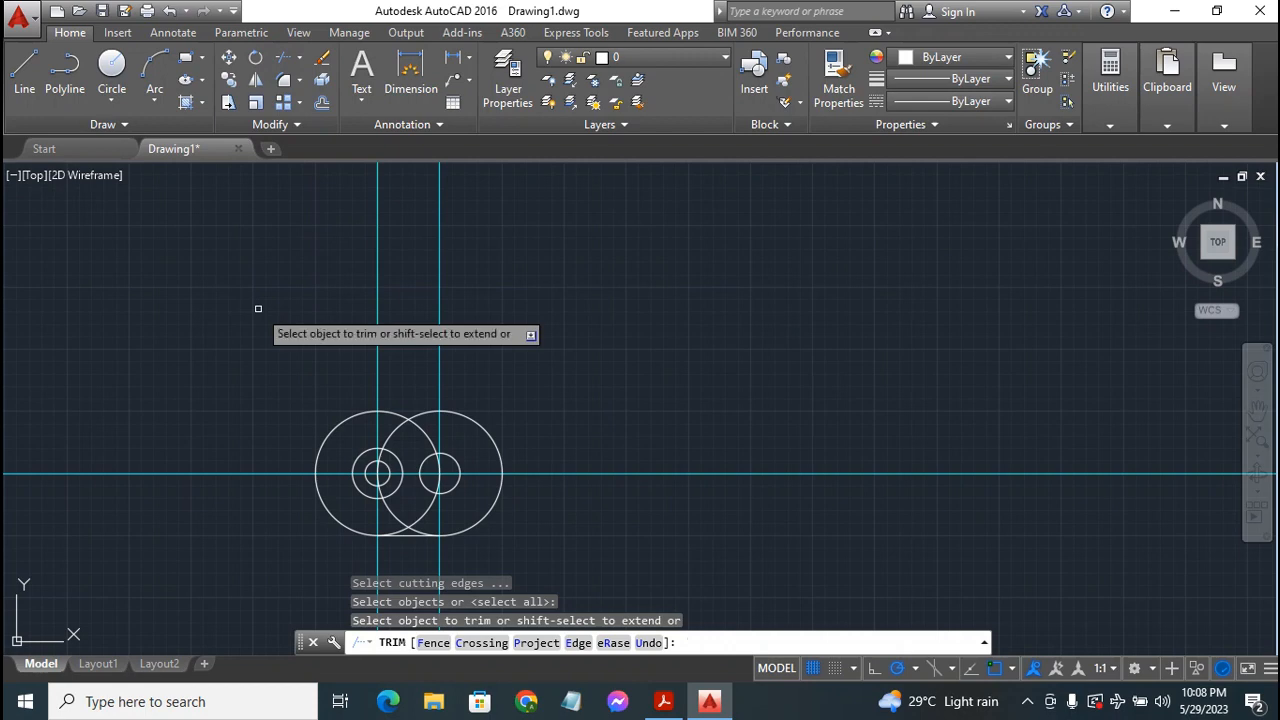
left_click(393, 413)
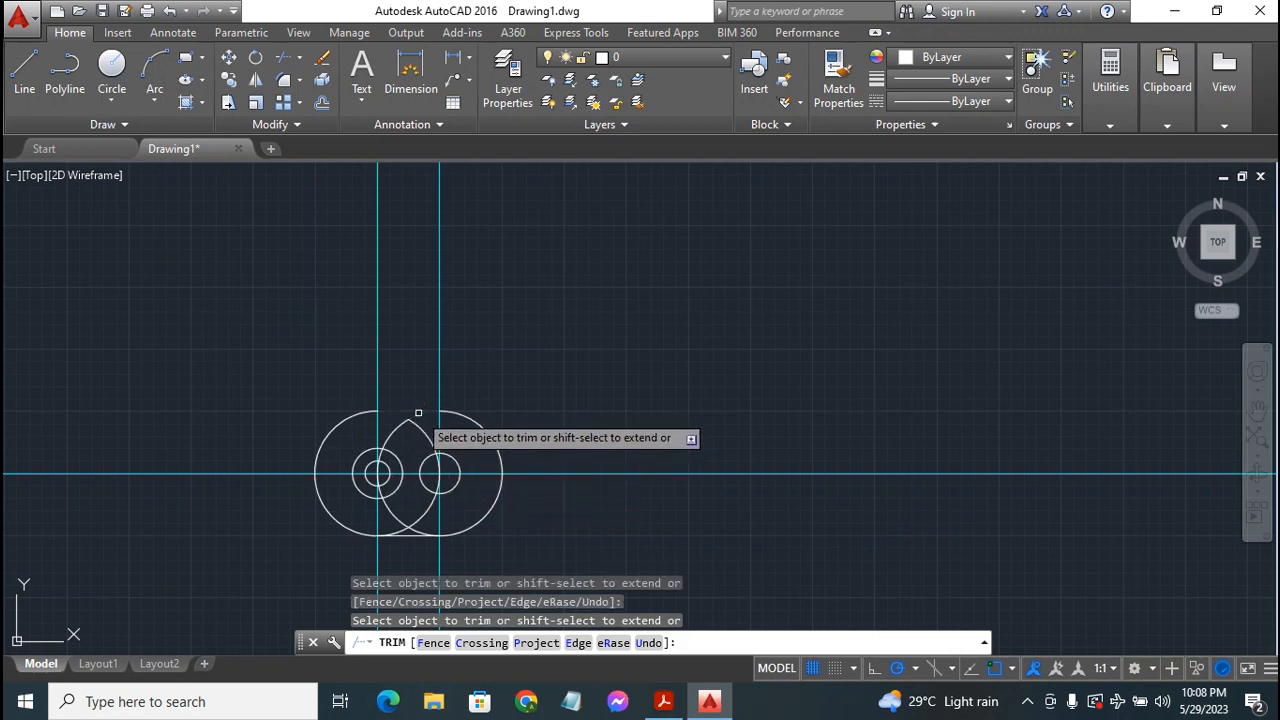
left_click(393, 439)
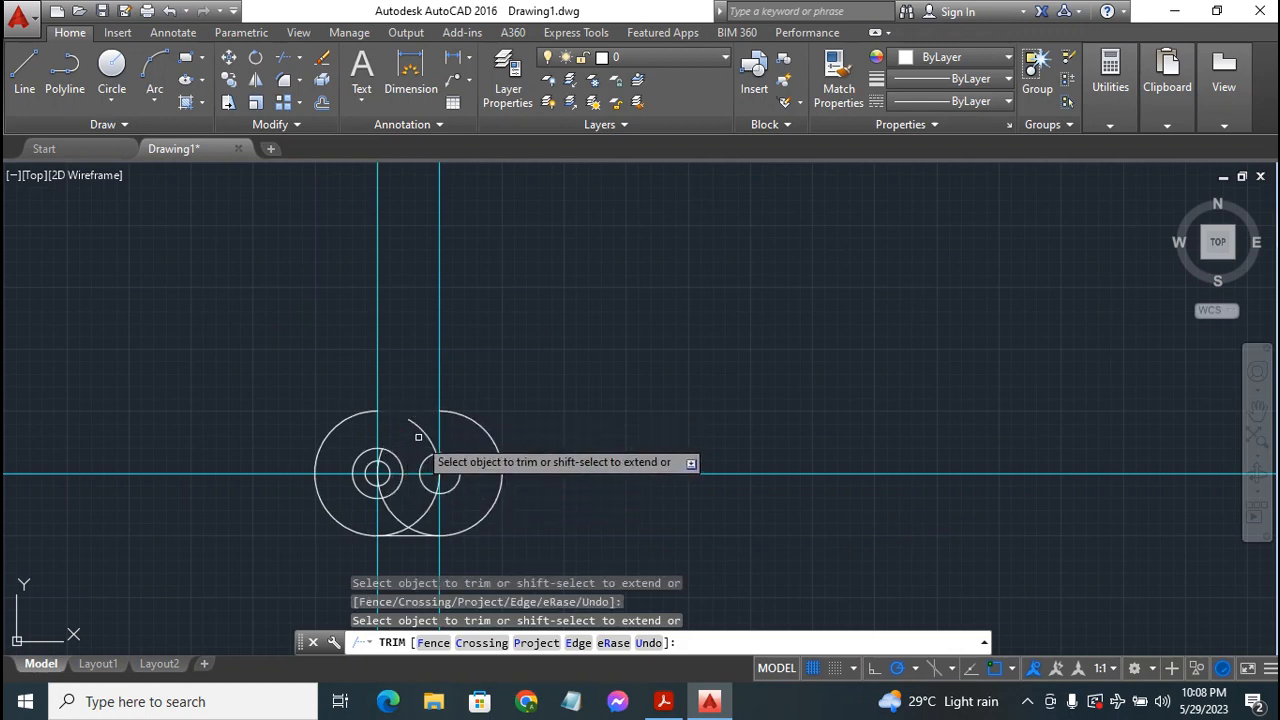
left_click(418, 437)
left_click(417, 433)
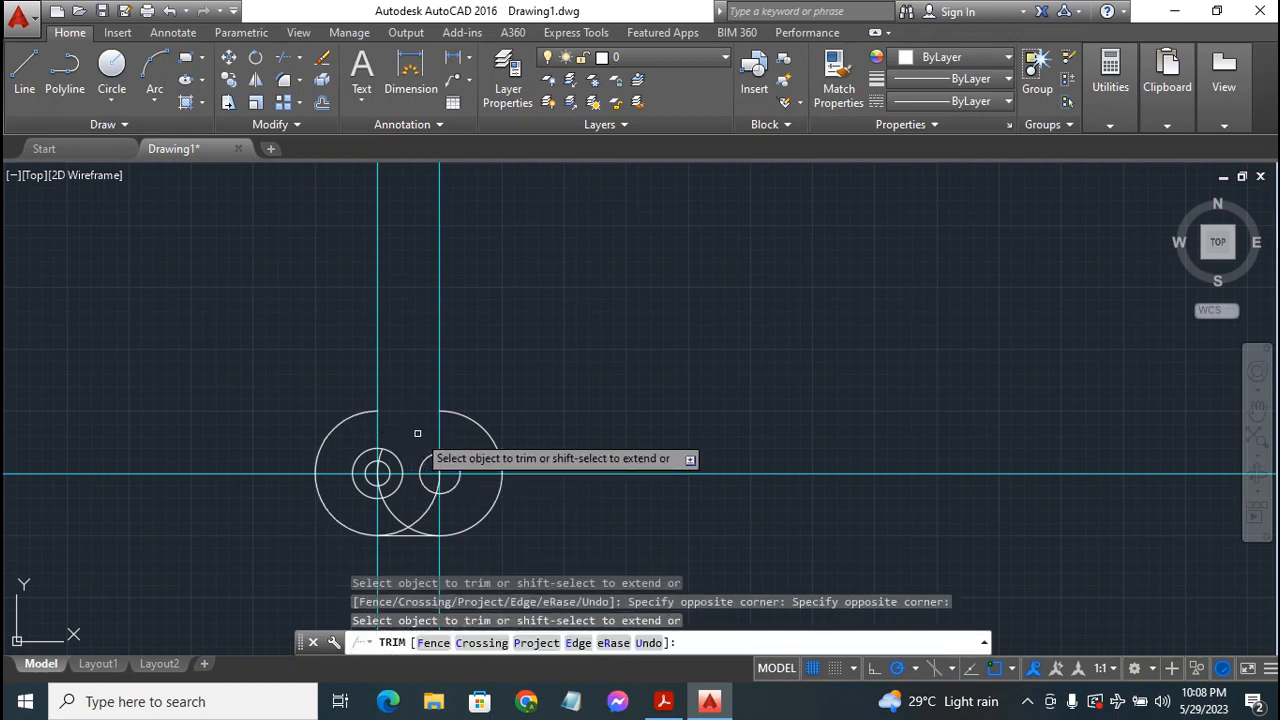
left_click(436, 472)
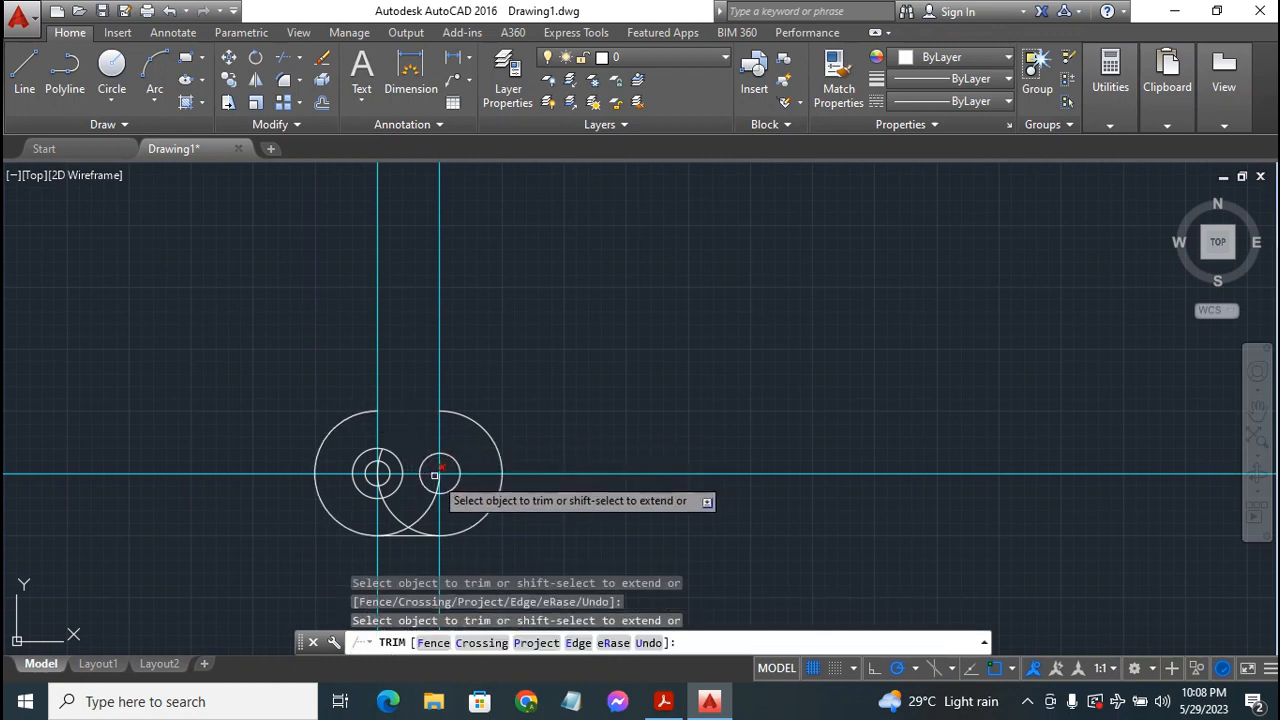
left_click(382, 456)
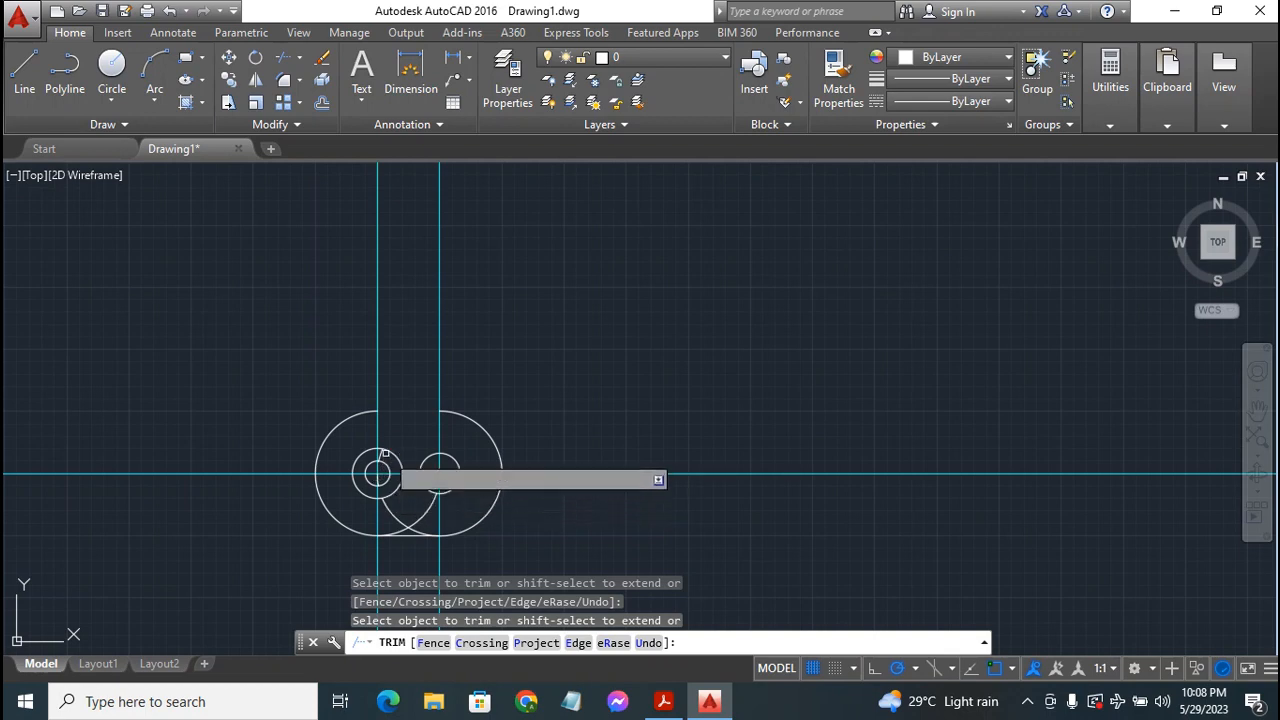
left_click(390, 514)
left_click(427, 514)
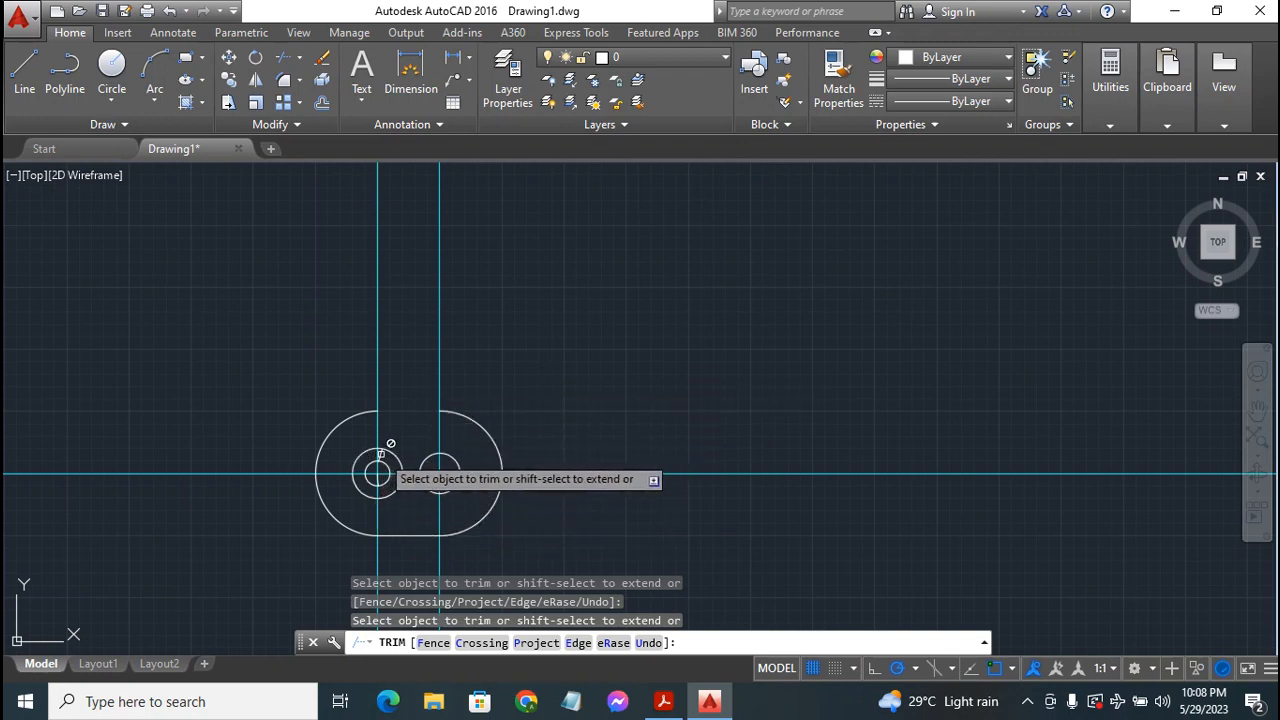
key("Escape")
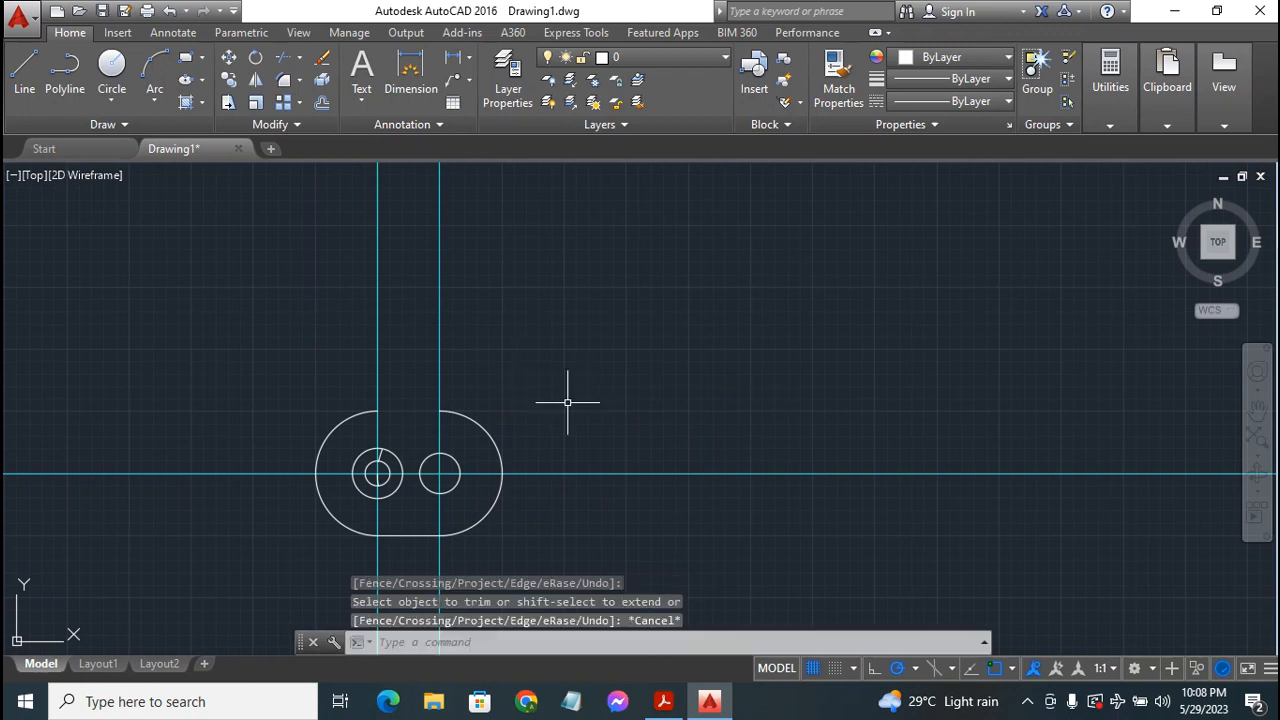
- Delete the two leftover arc fragments inside the concentric circles
scroll(539, 405, "up", 2)
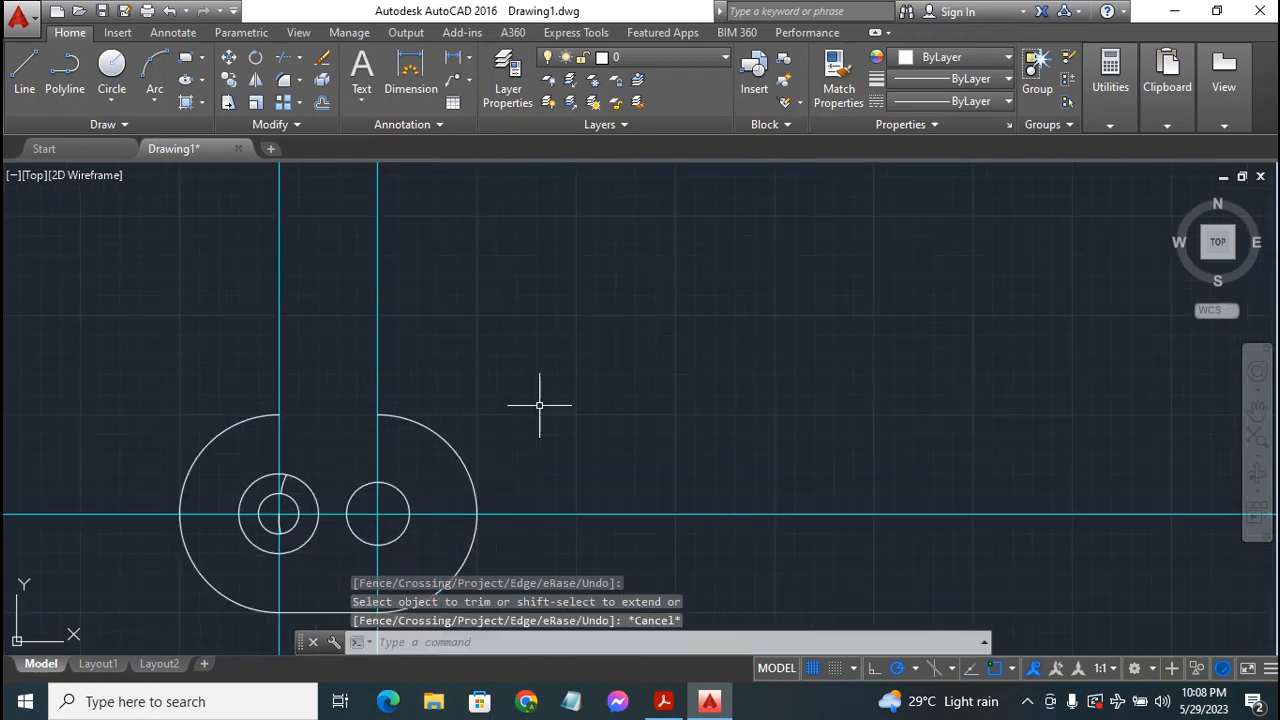
left_click(281, 483)
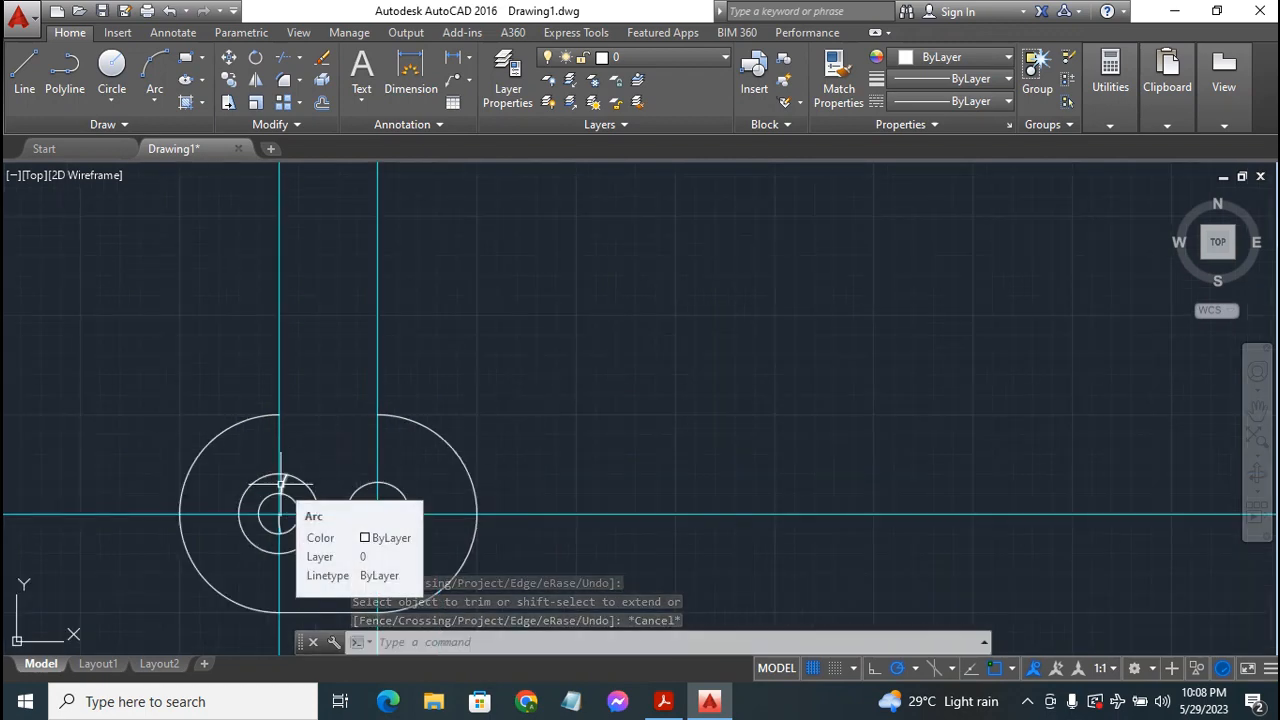
mouse_move(283, 484)
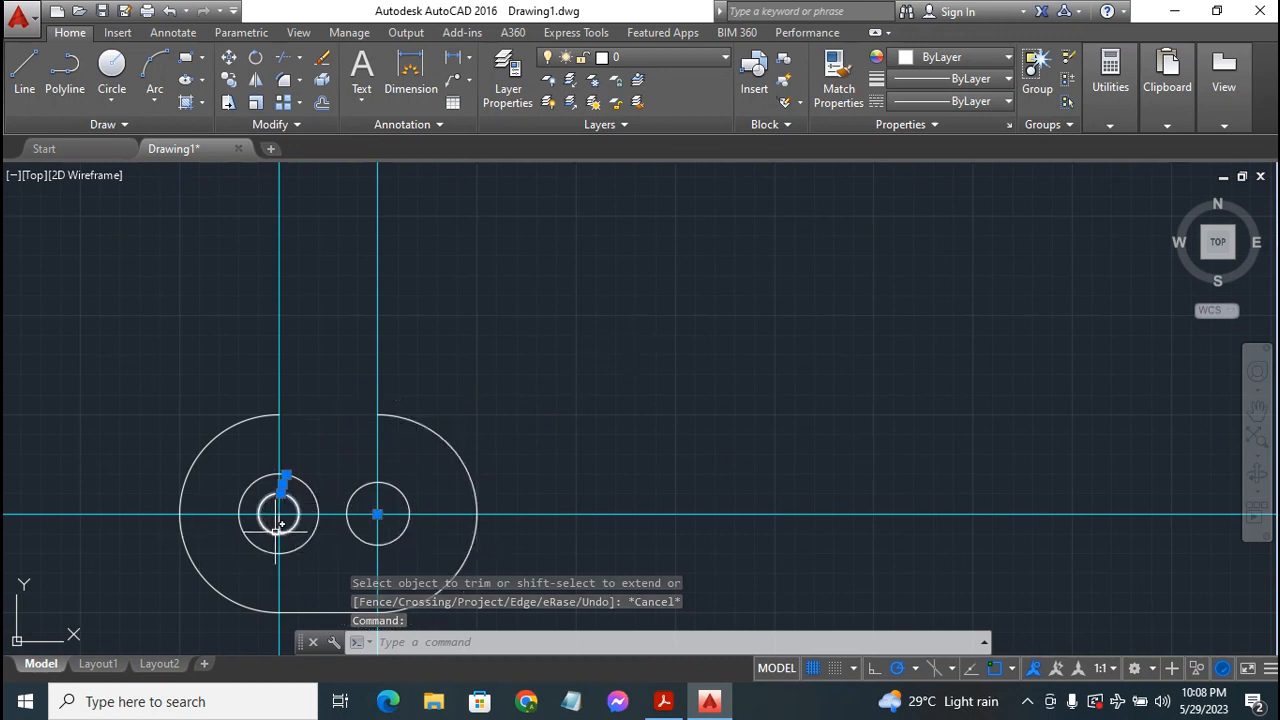
left_click(278, 521)
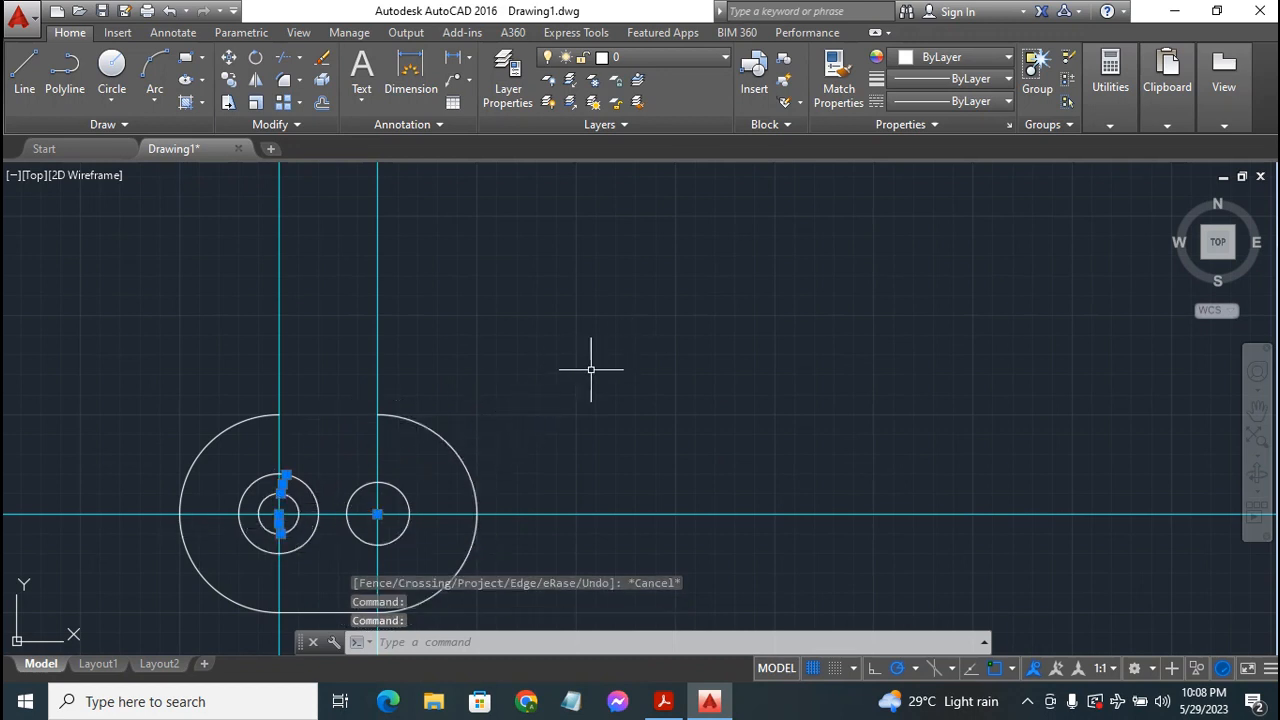
key("Delete")
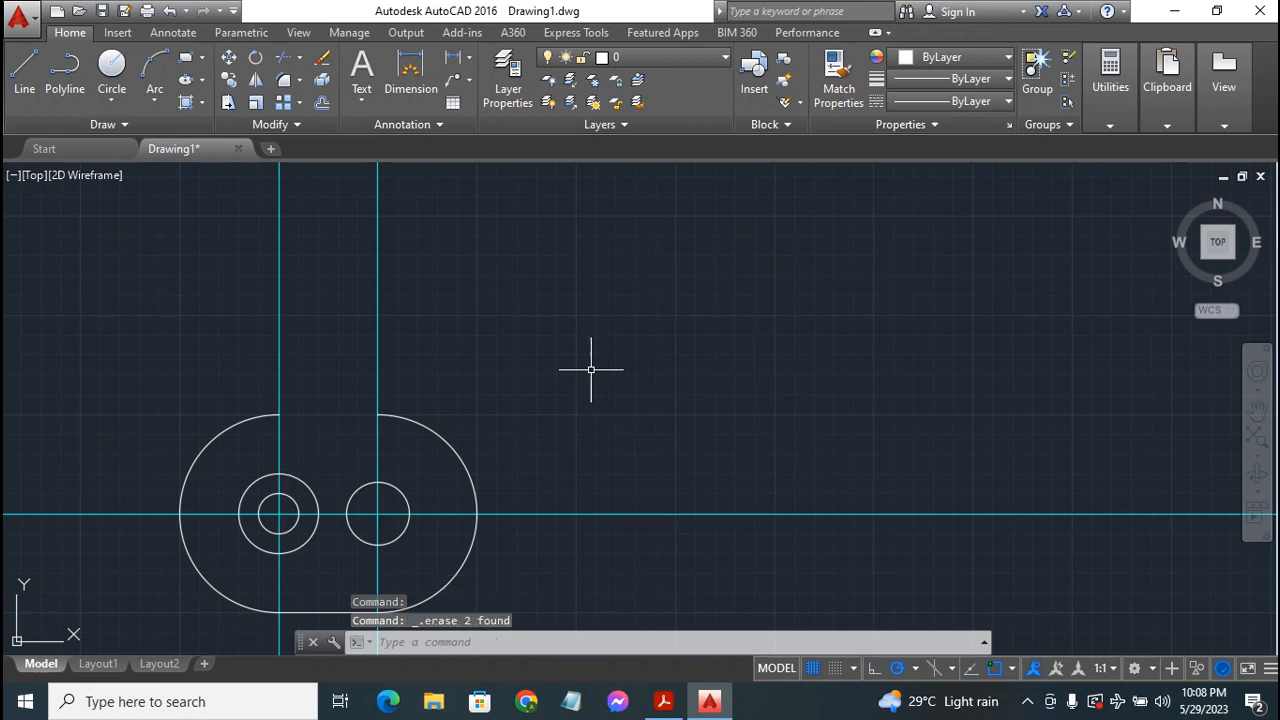
- Delete the two vertical construction lines through the lower circle centres
scroll(540, 436, "down", 2)
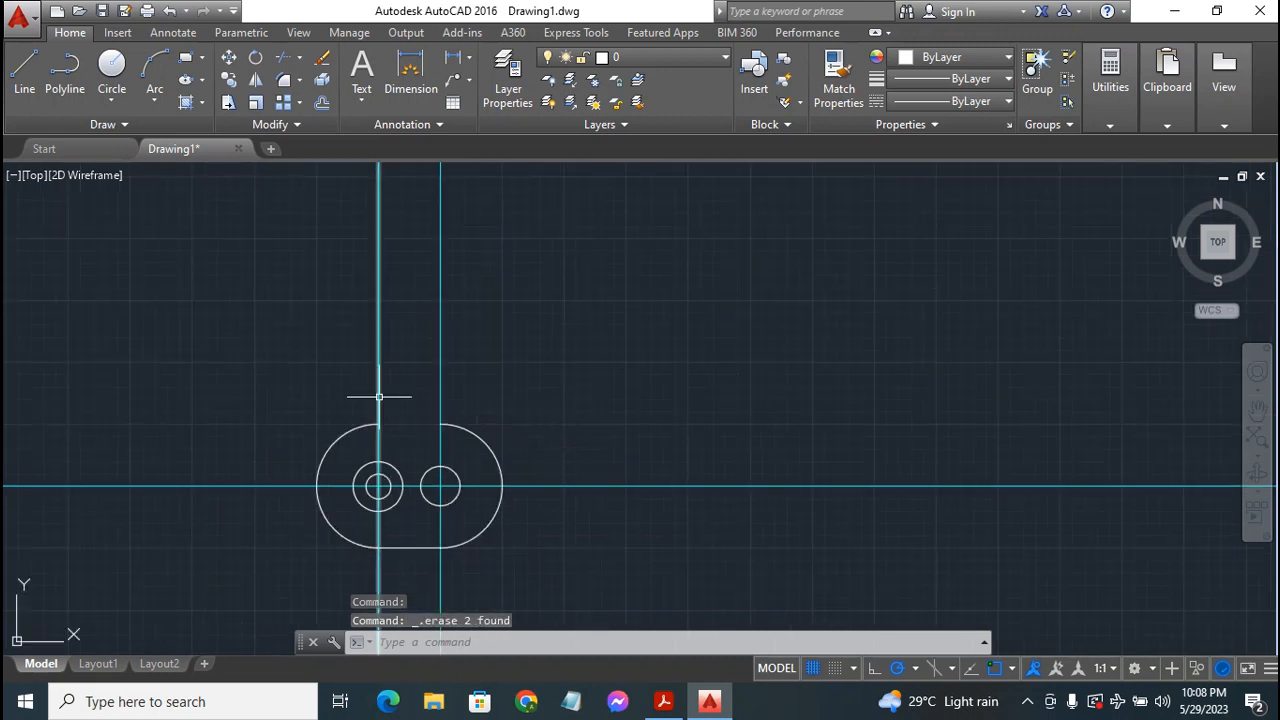
left_click(378, 318)
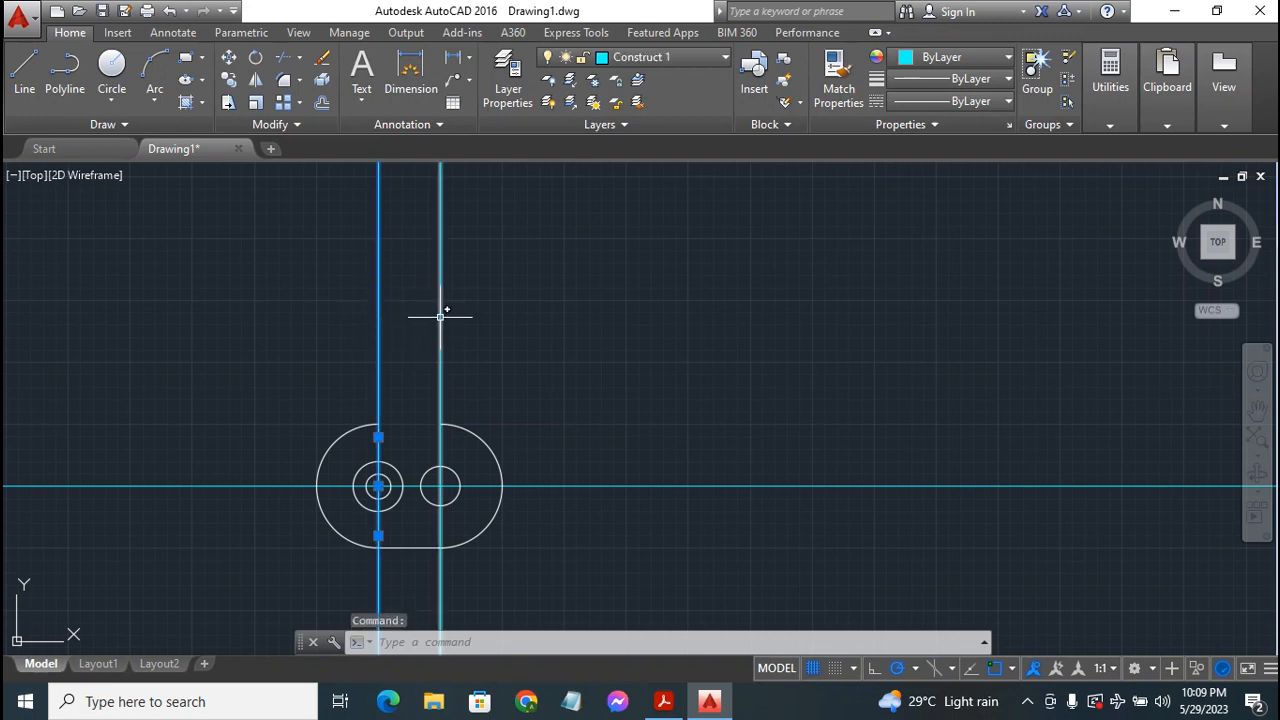
left_click(440, 317)
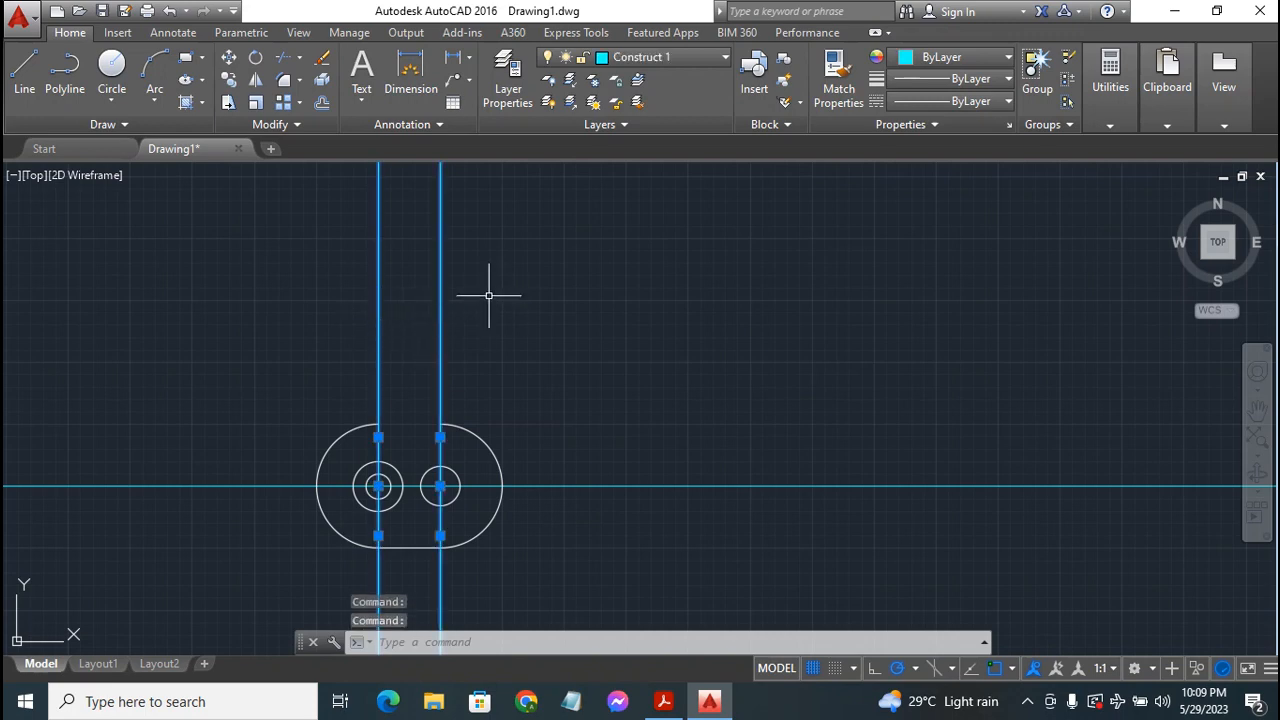
key("Delete")
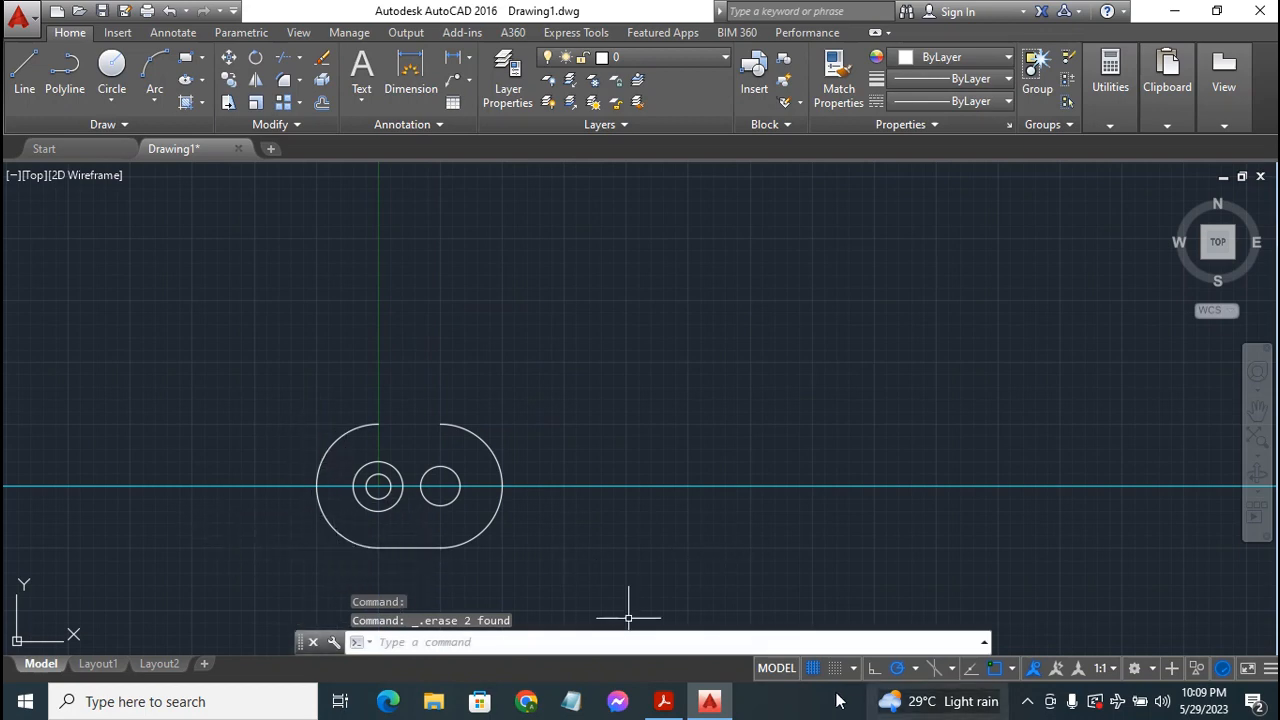
- Check the plate's overall height in the Exercise 12 PDF, and in AutoCAD make Construct 1 the current layer
left_click(662, 703)
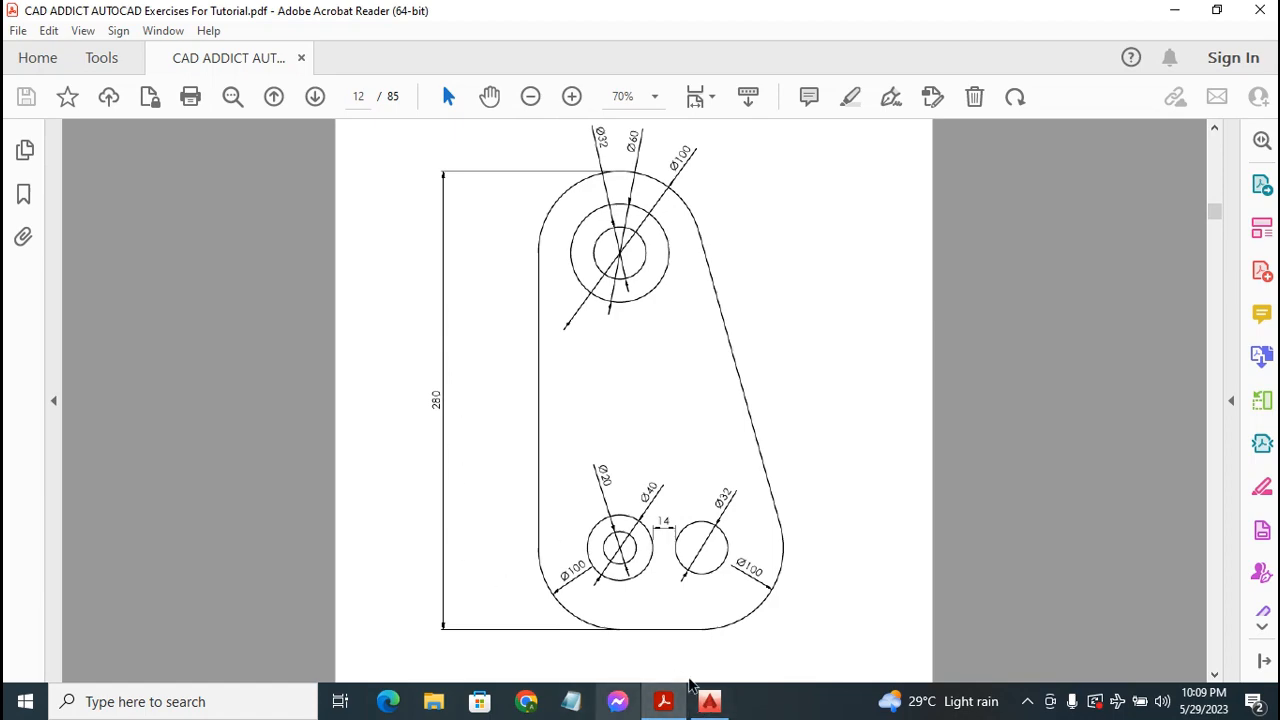
left_click(709, 701)
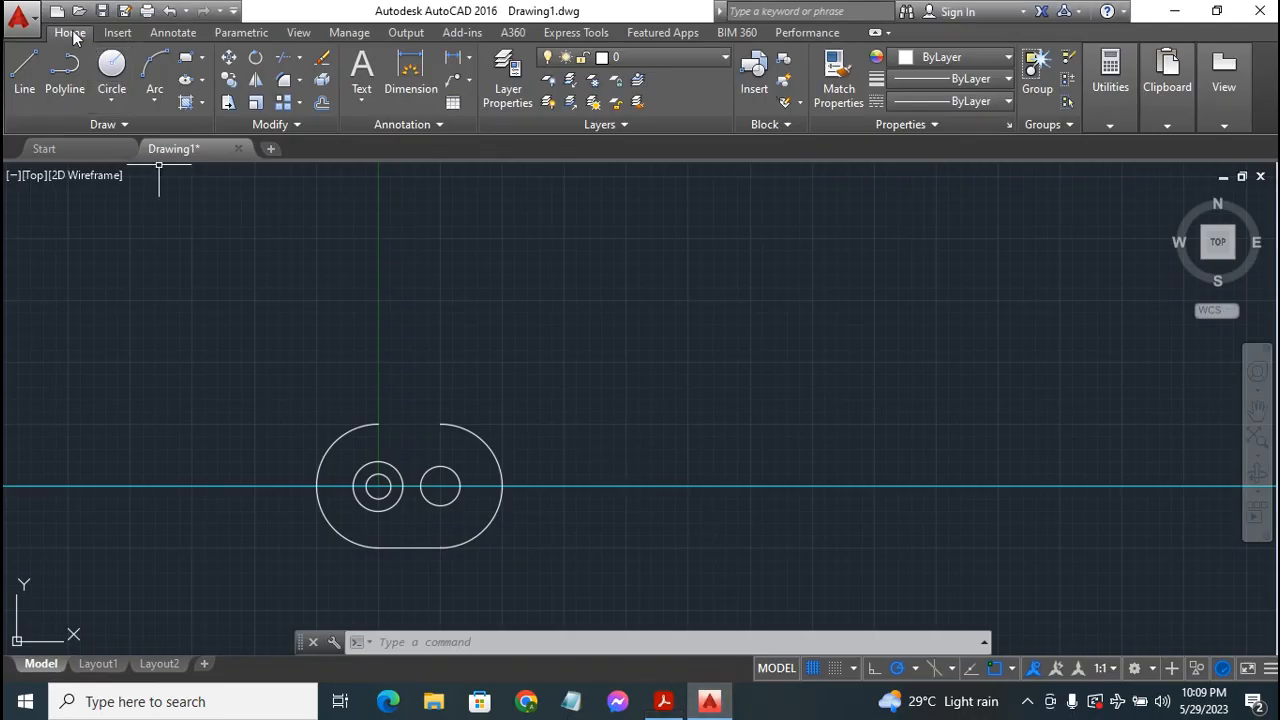
left_click(685, 58)
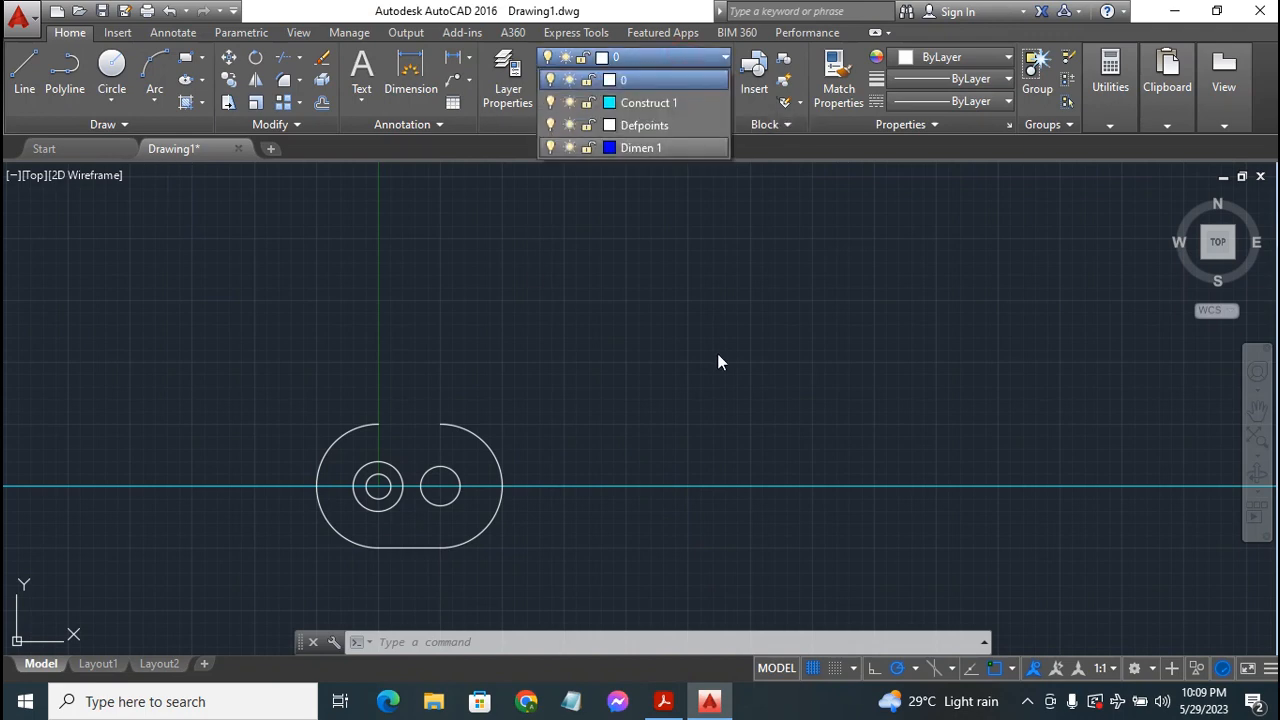
left_click(662, 98)
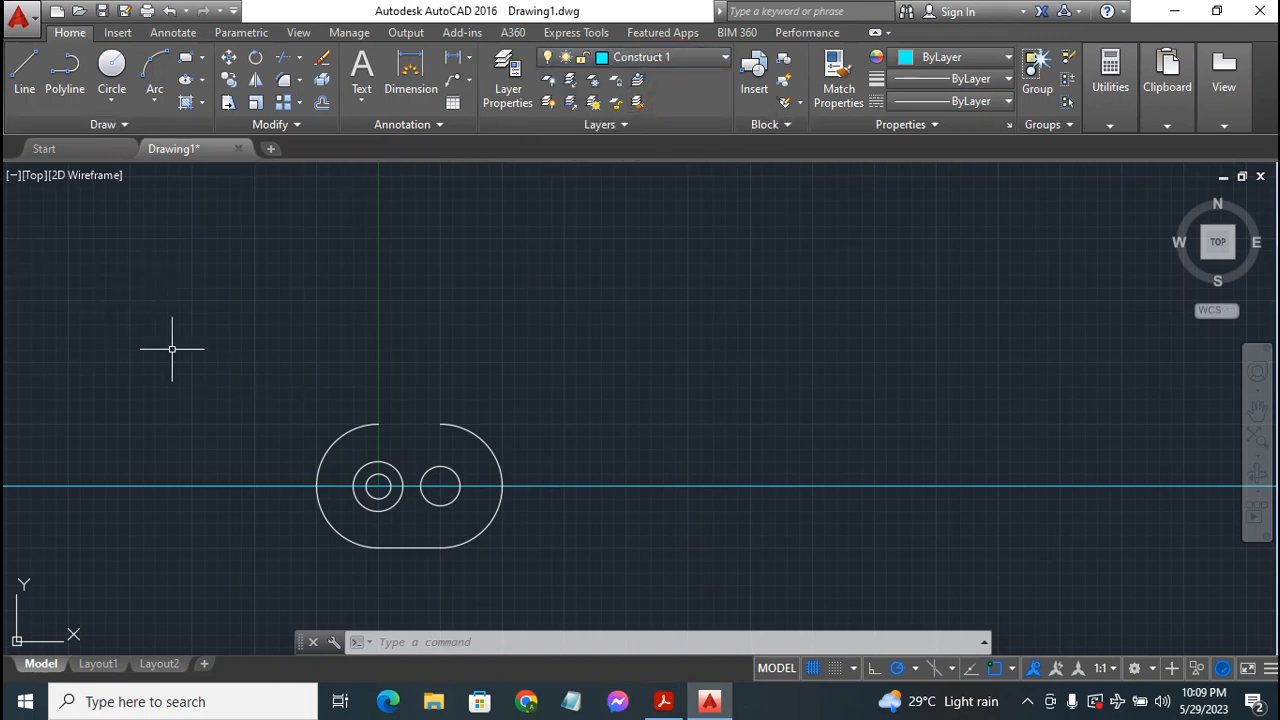
- Turn on the Endpoint, Midpoint, Center, Intersection and Extension object snaps, and place a horizontal construction line along the plate's bottom edge
left_click(105, 124)
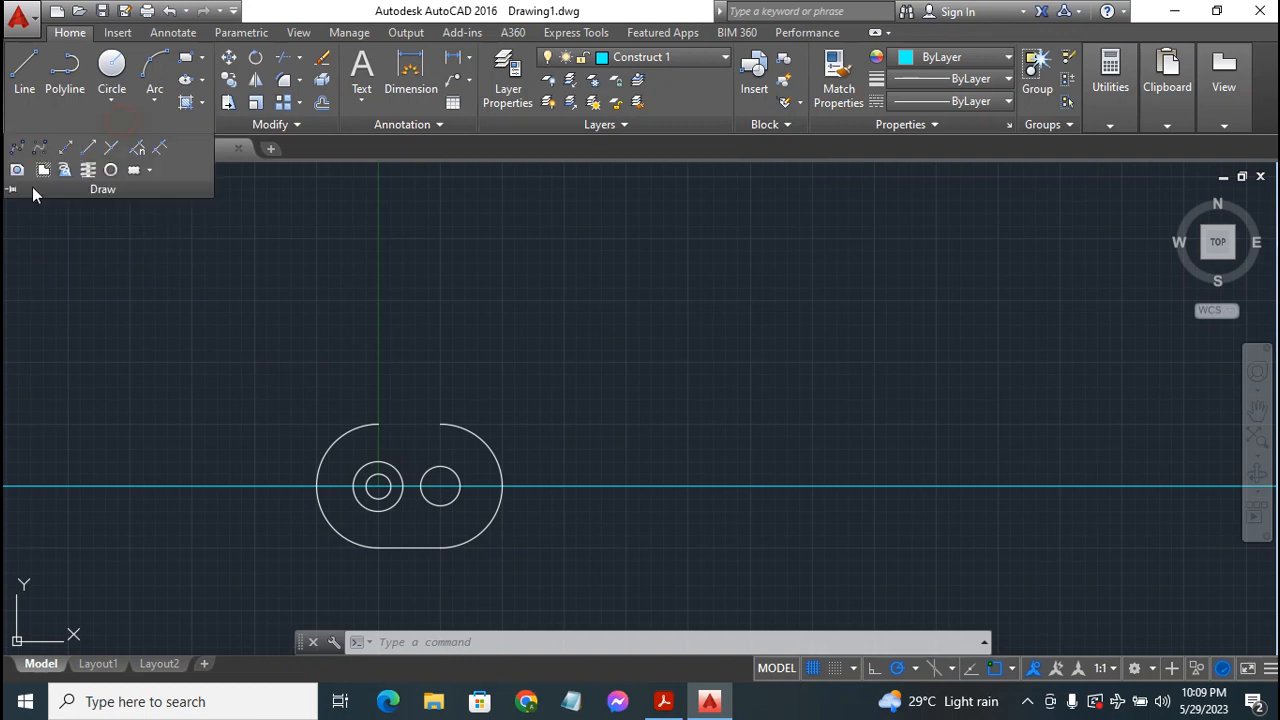
left_click(65, 147)
type("h")
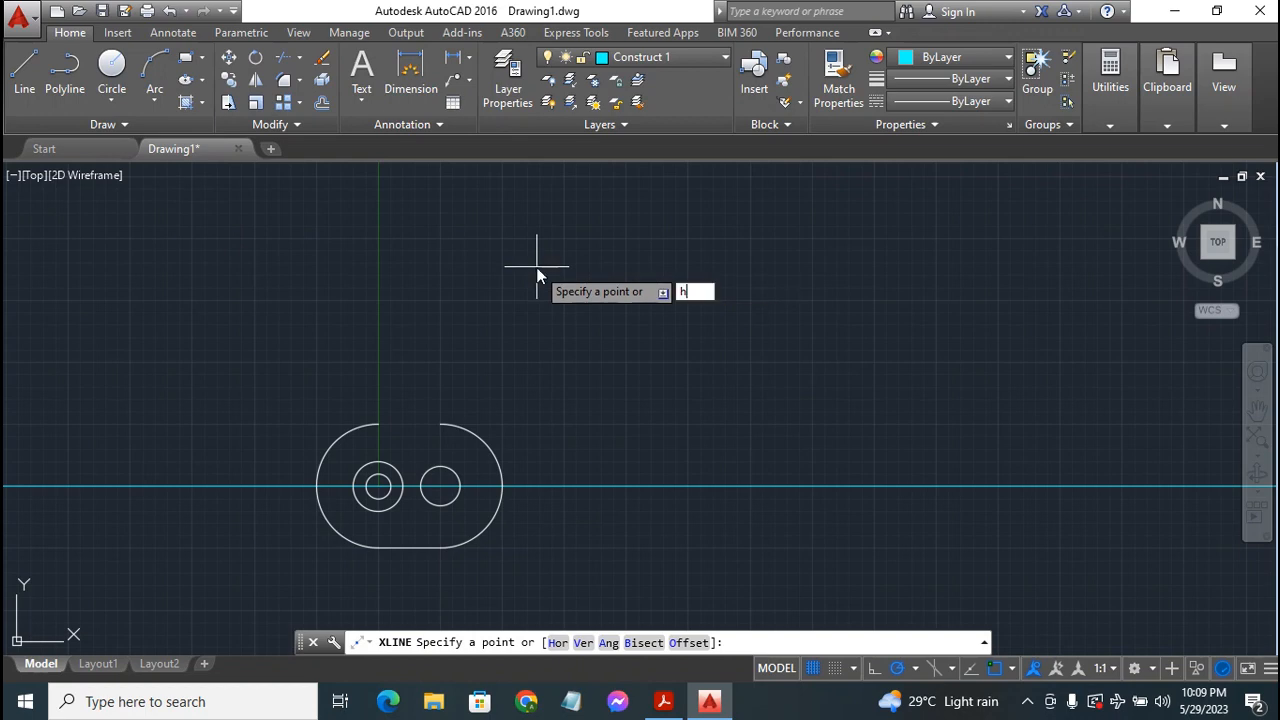
key("Return")
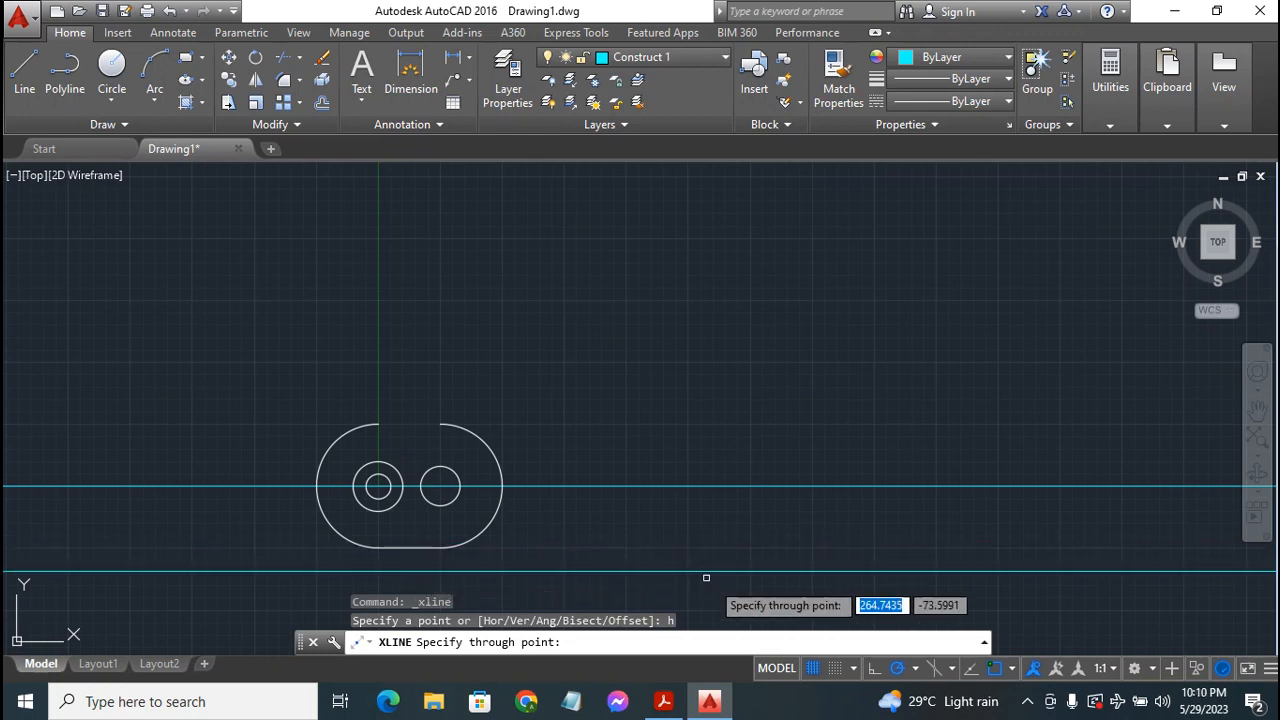
left_click(1012, 669)
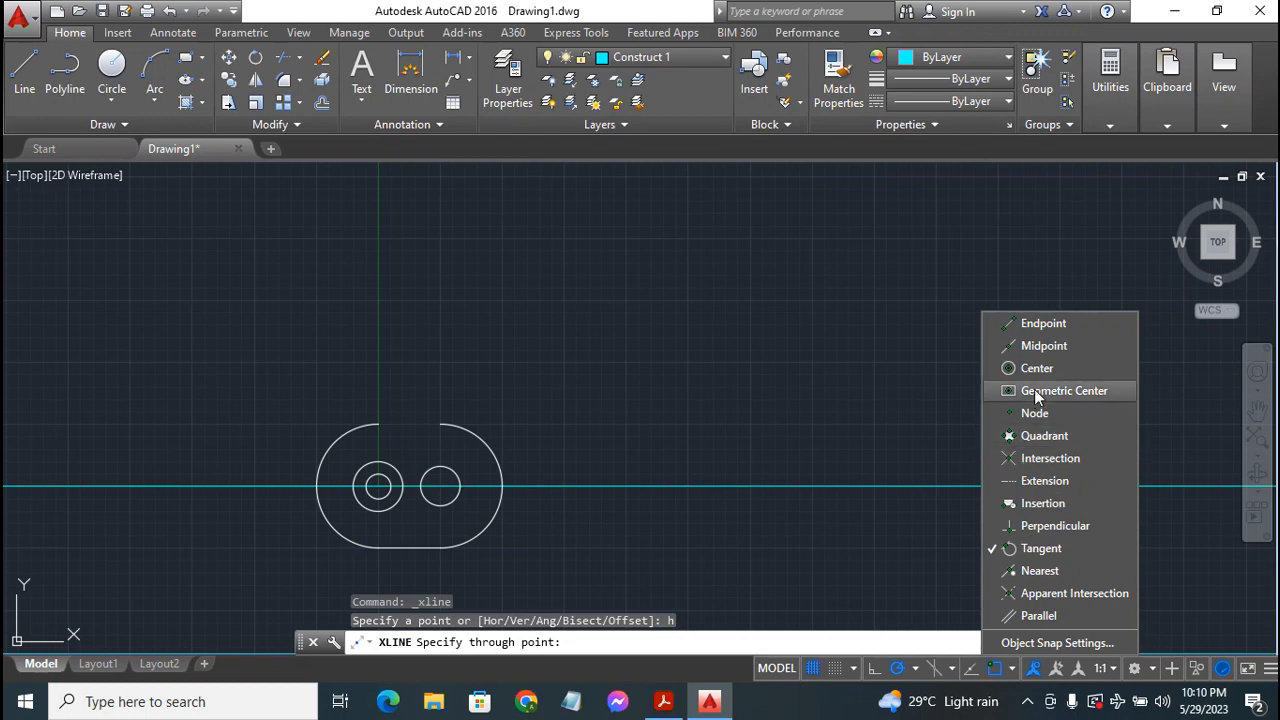
left_click(1058, 325)
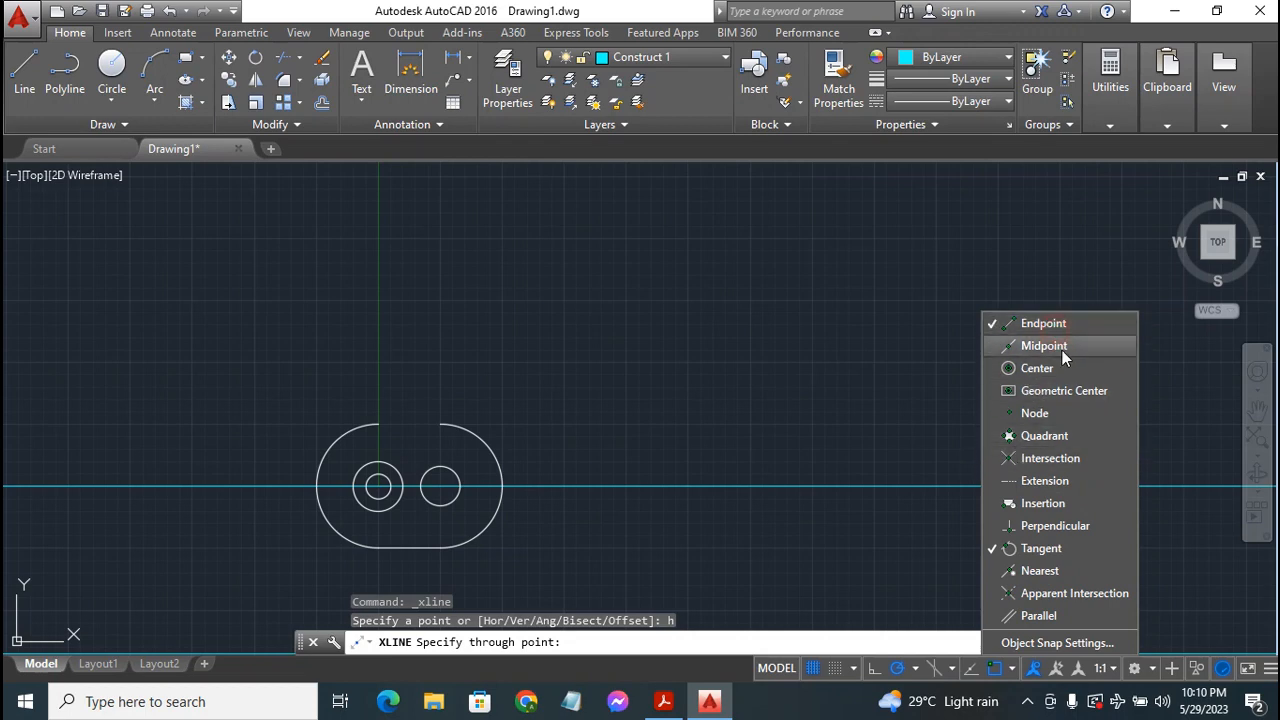
left_click(1062, 350)
left_click(1054, 371)
left_click(1052, 458)
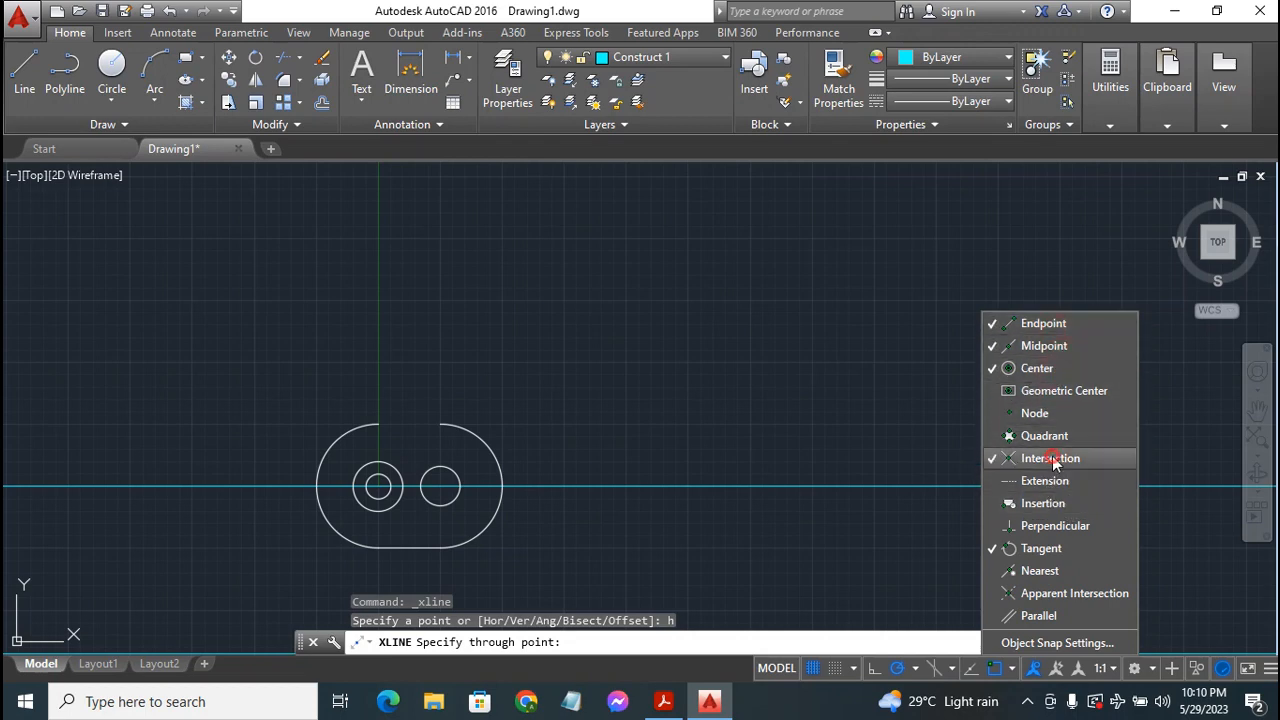
left_click(1046, 481)
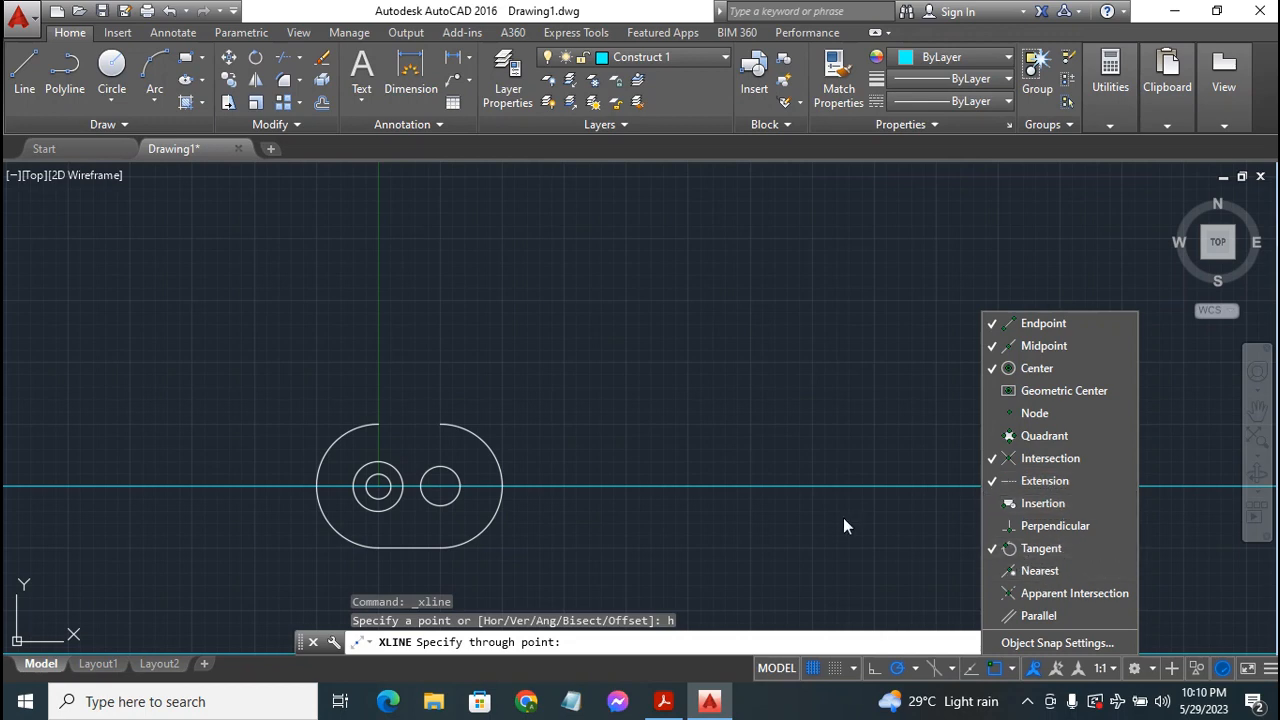
left_click(1013, 668)
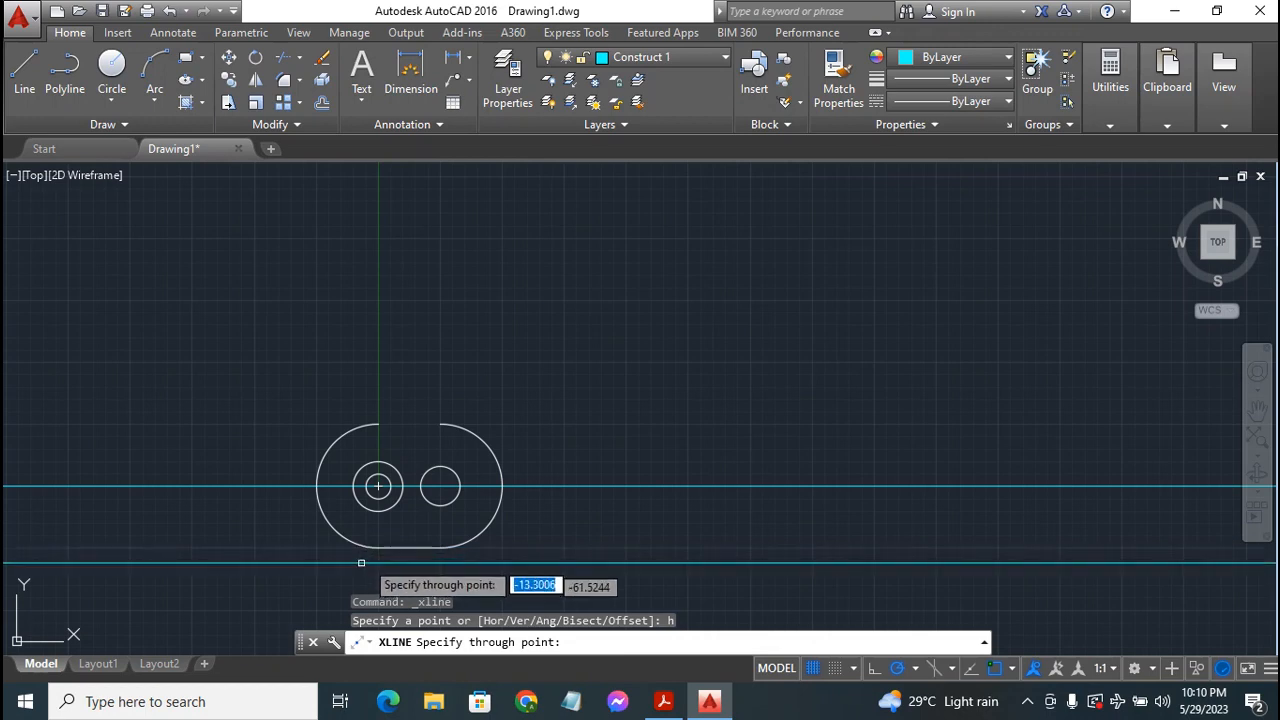
left_click(378, 548)
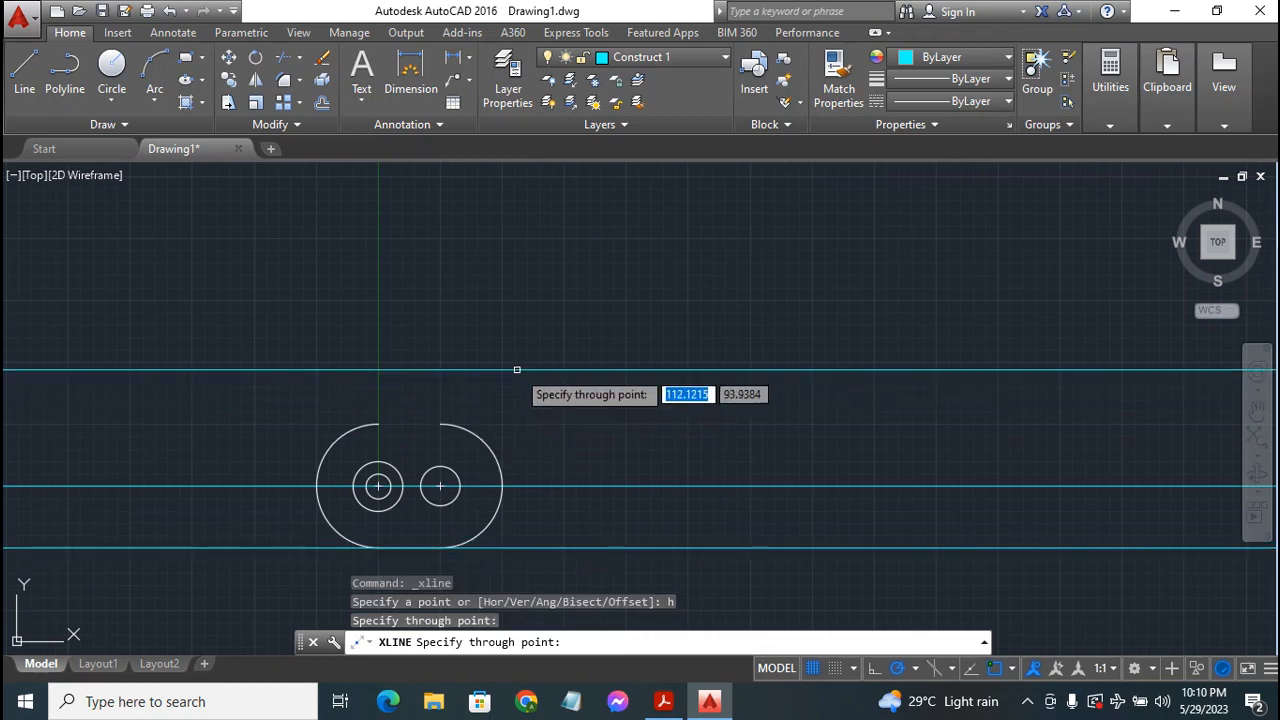
key("Escape")
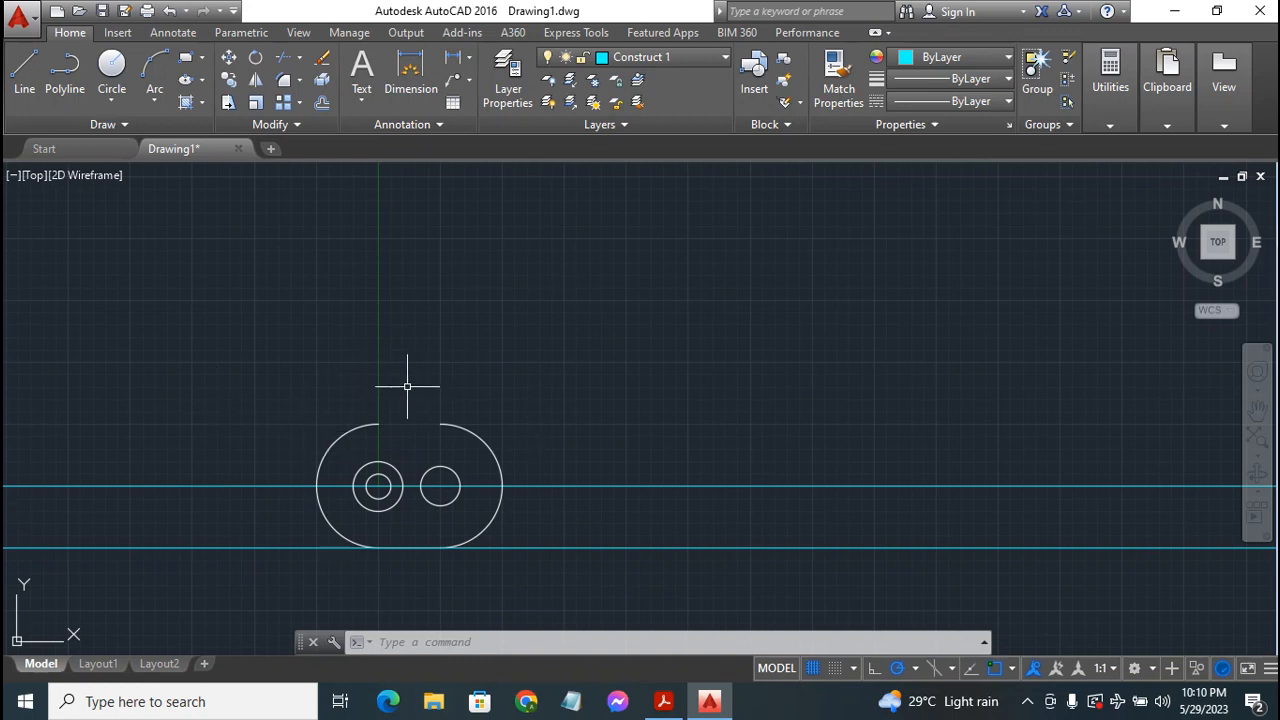
- Offset the horizontal construction line along the plate's bottom edge 280 upward
left_click(321, 102)
type("280")
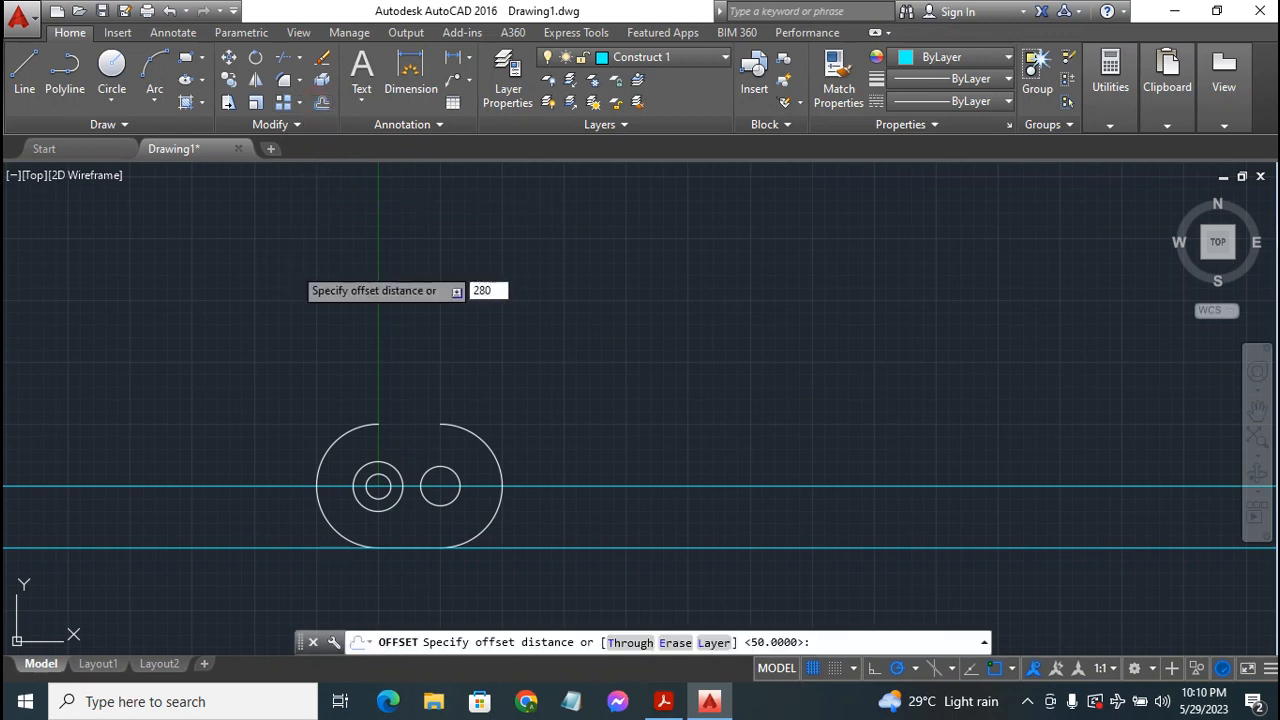
key("Return")
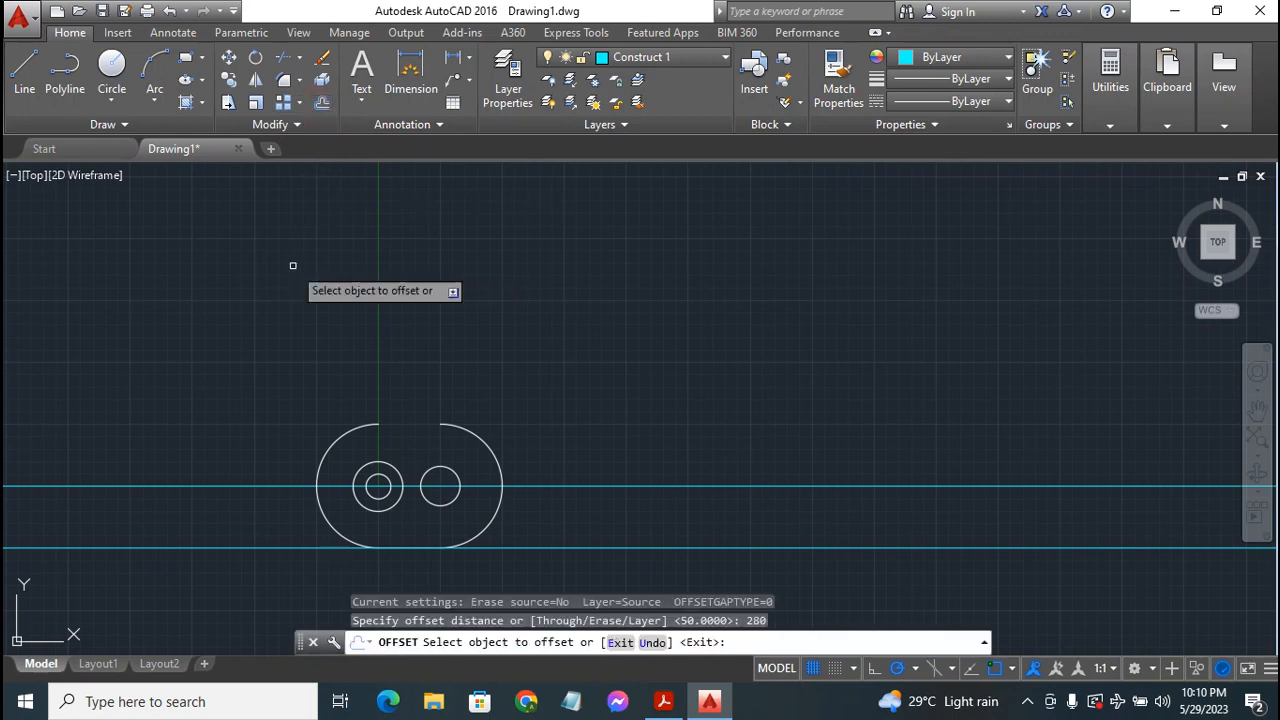
left_click(230, 546)
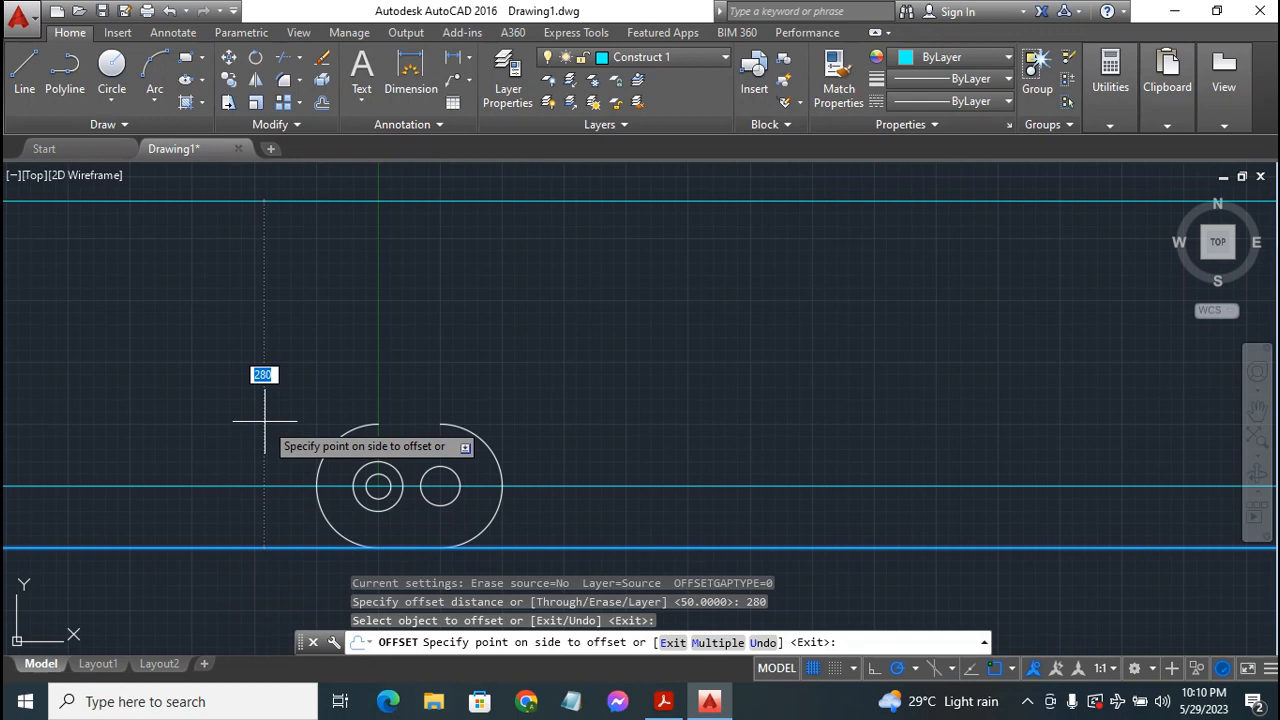
left_click(301, 248)
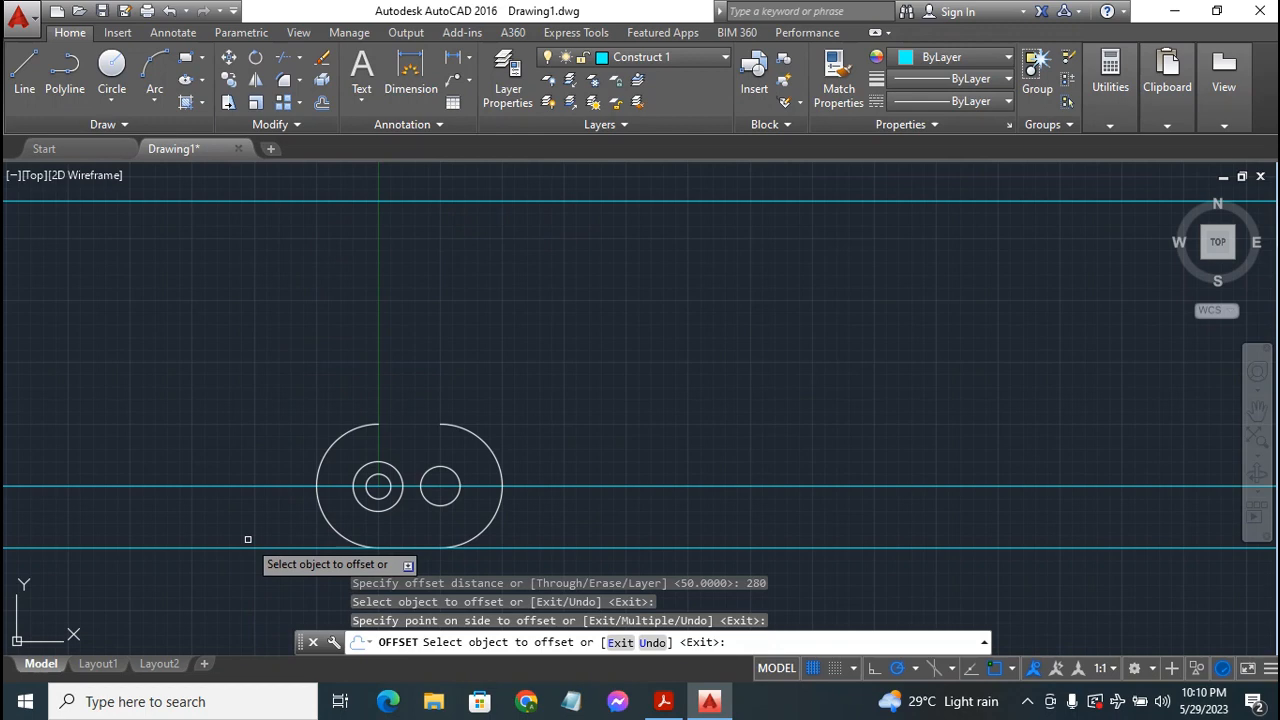
- Review the plate in the Exercise 12 PDF, and in AutoCAD delete the horizontal construction line through the lower circle centres
left_click(663, 701)
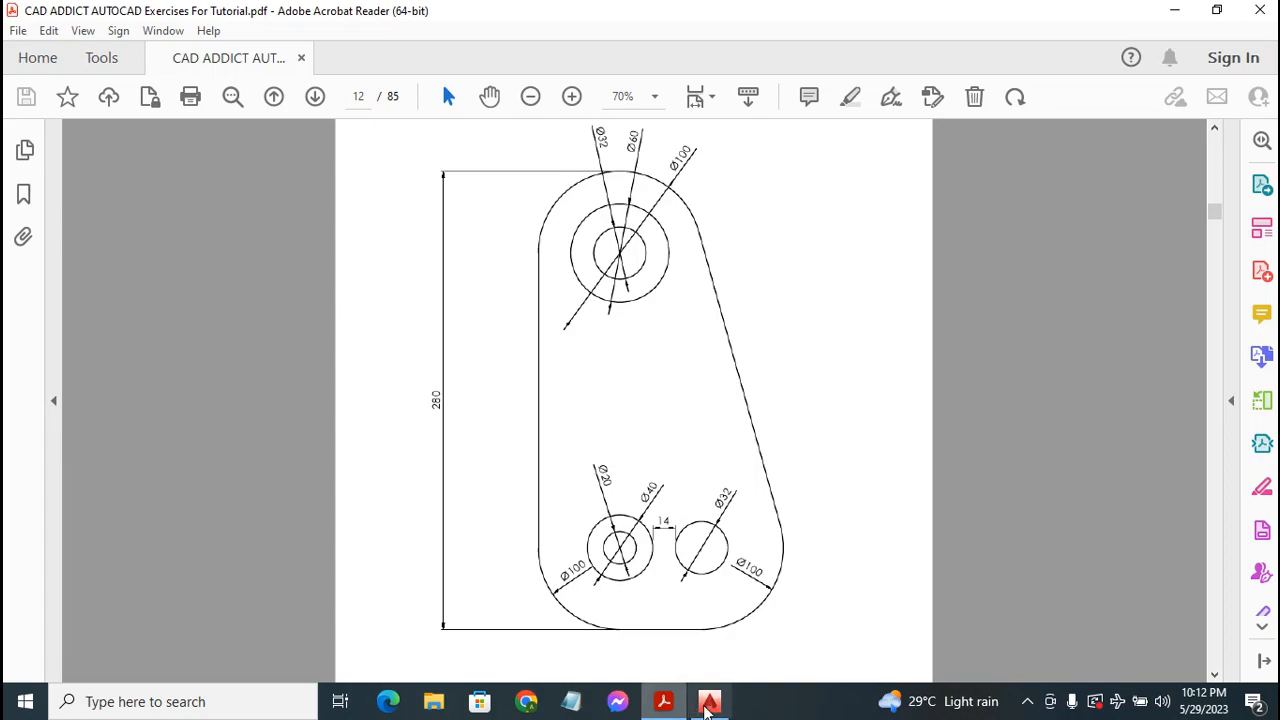
left_click(709, 701)
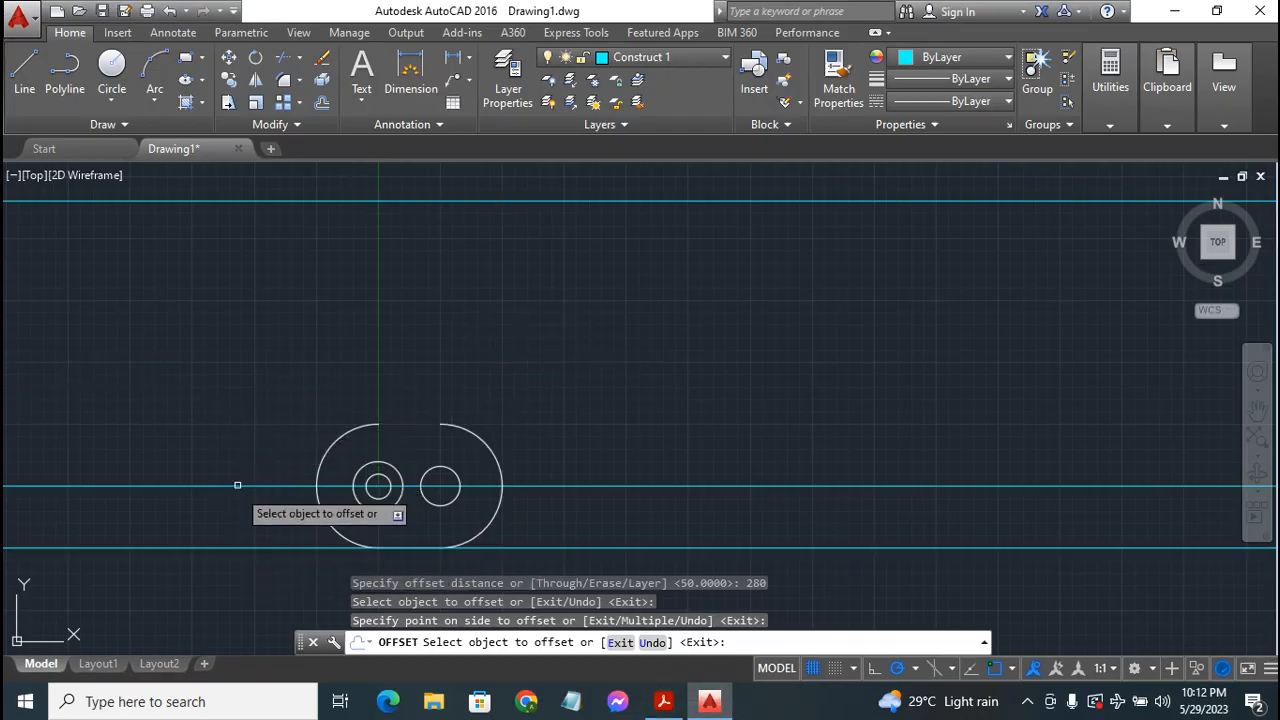
key("Escape")
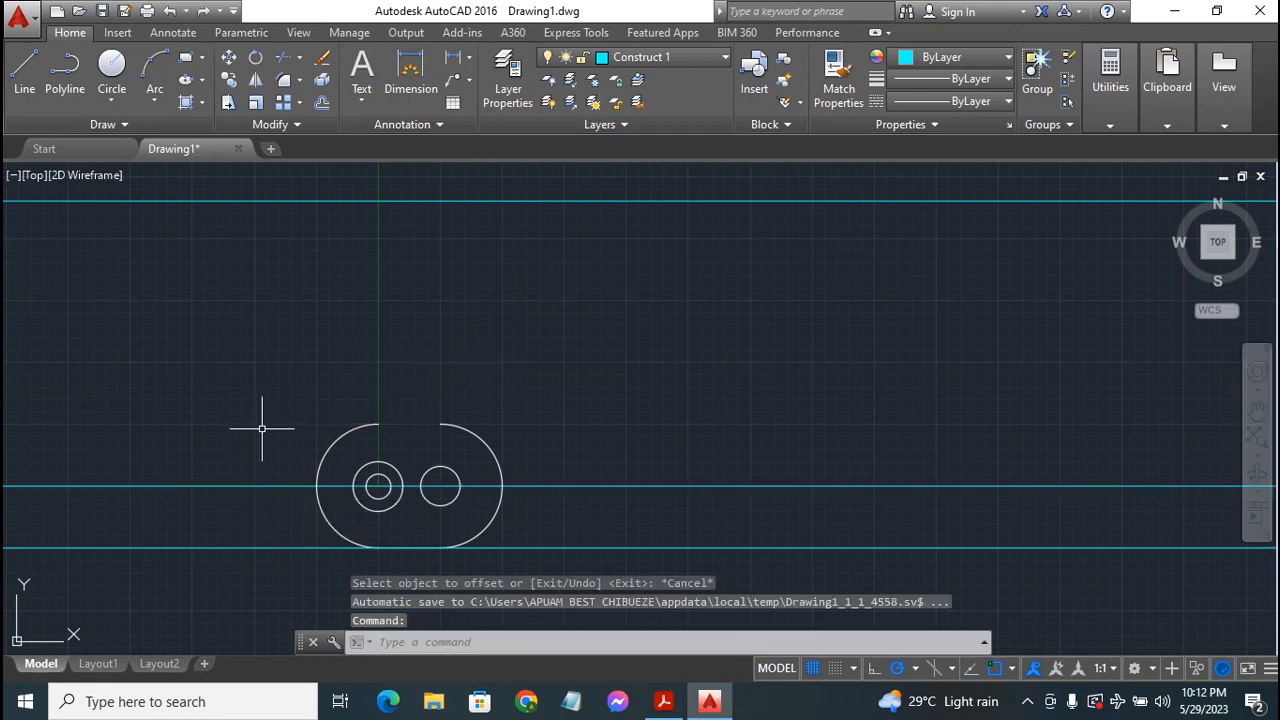
left_click(253, 486)
key("Delete")
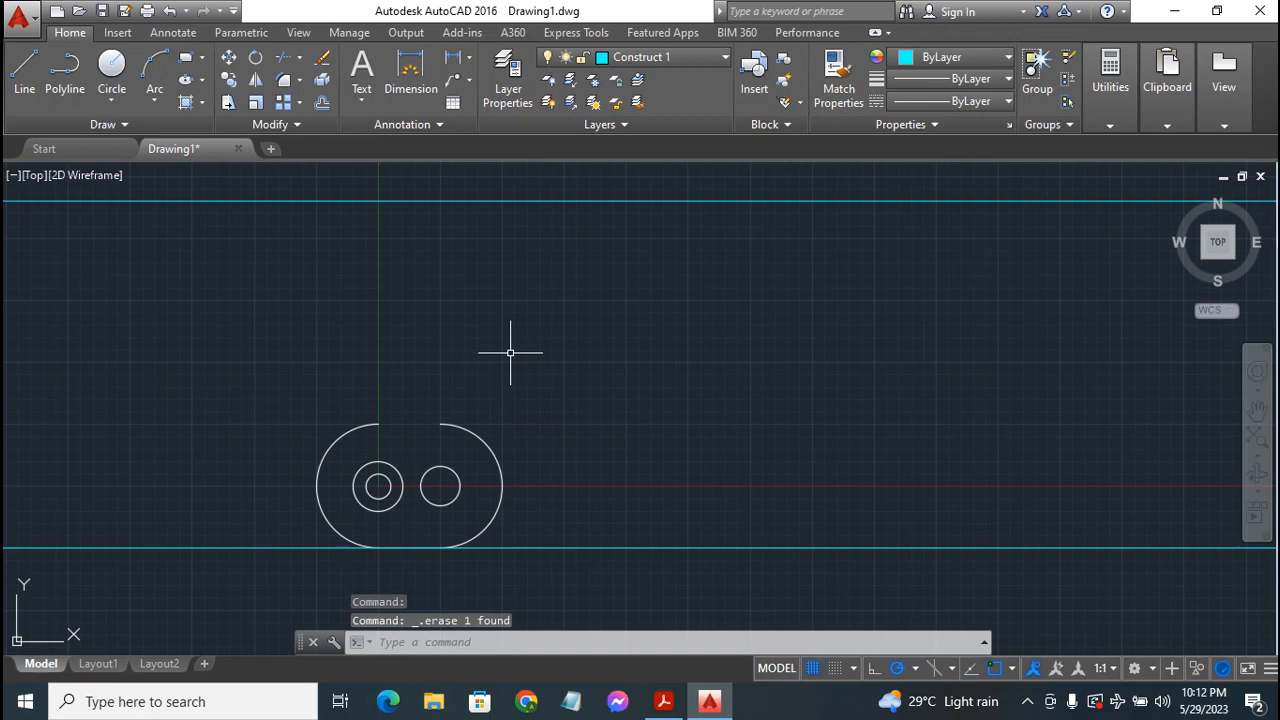
- Place a vertical construction line through the leftmost point of the plate's lower-left arc
left_click(86, 123)
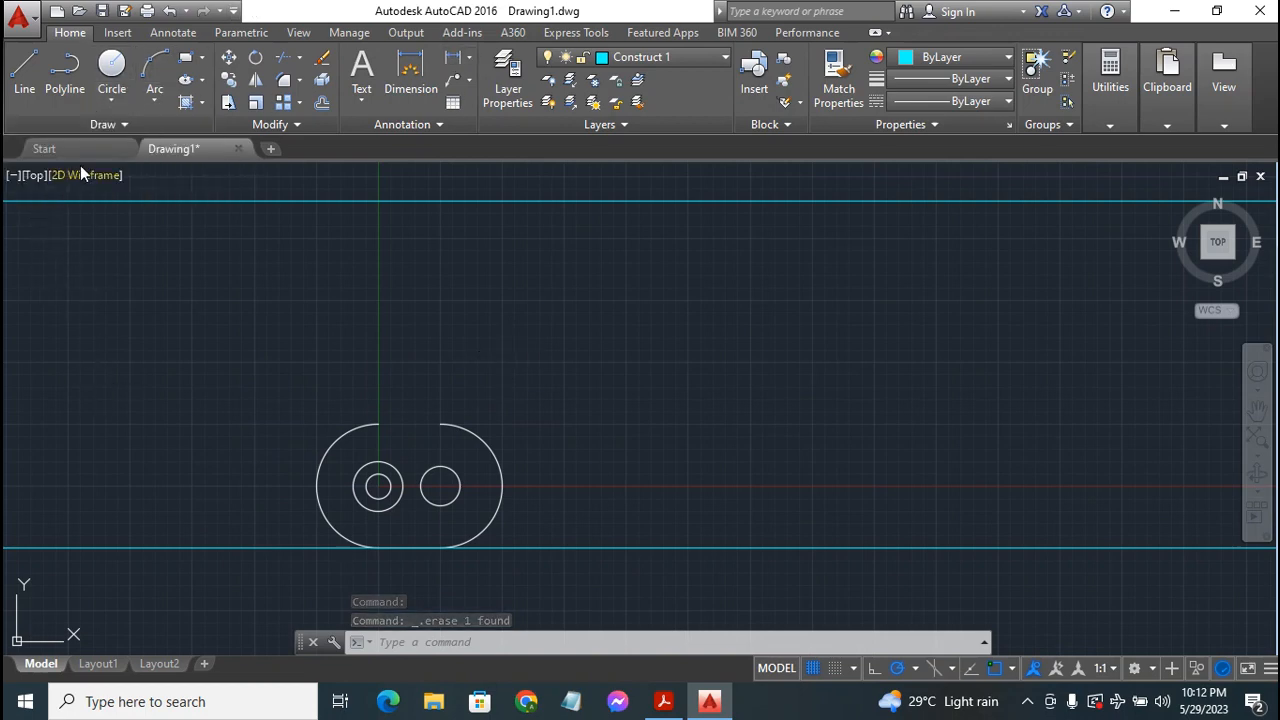
left_click(123, 124)
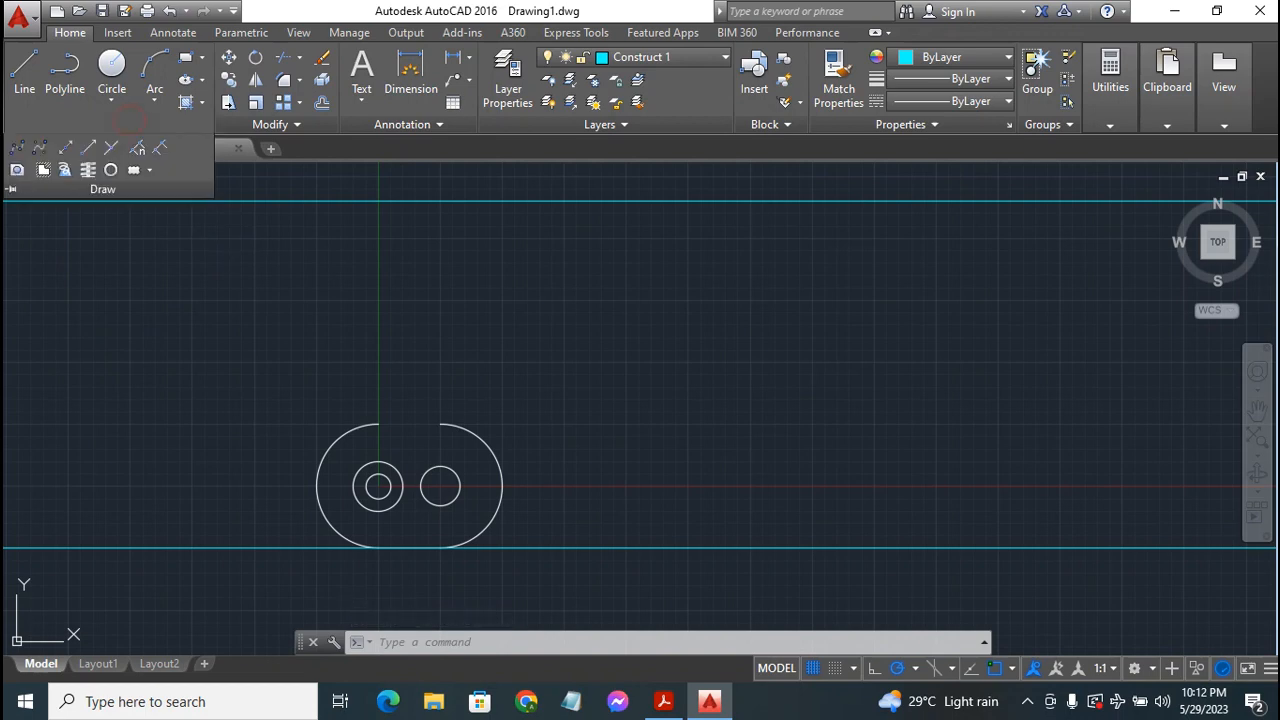
left_click(65, 149)
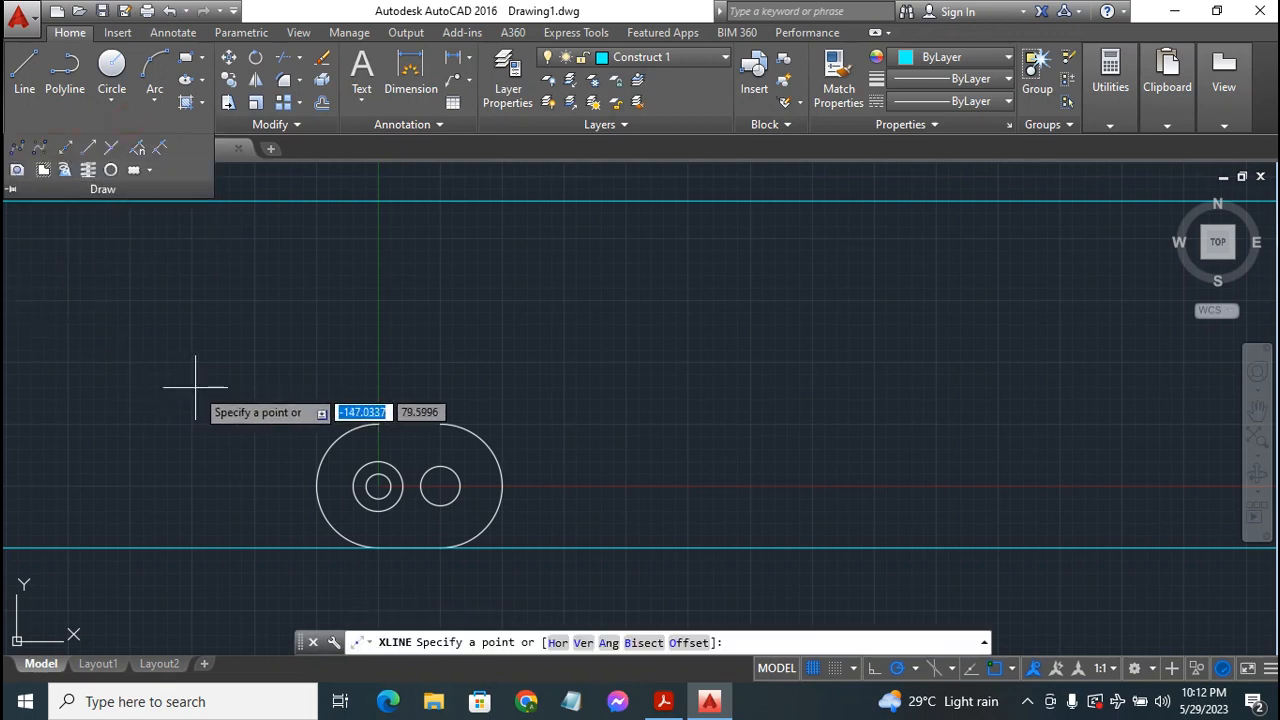
type("v")
key("Return")
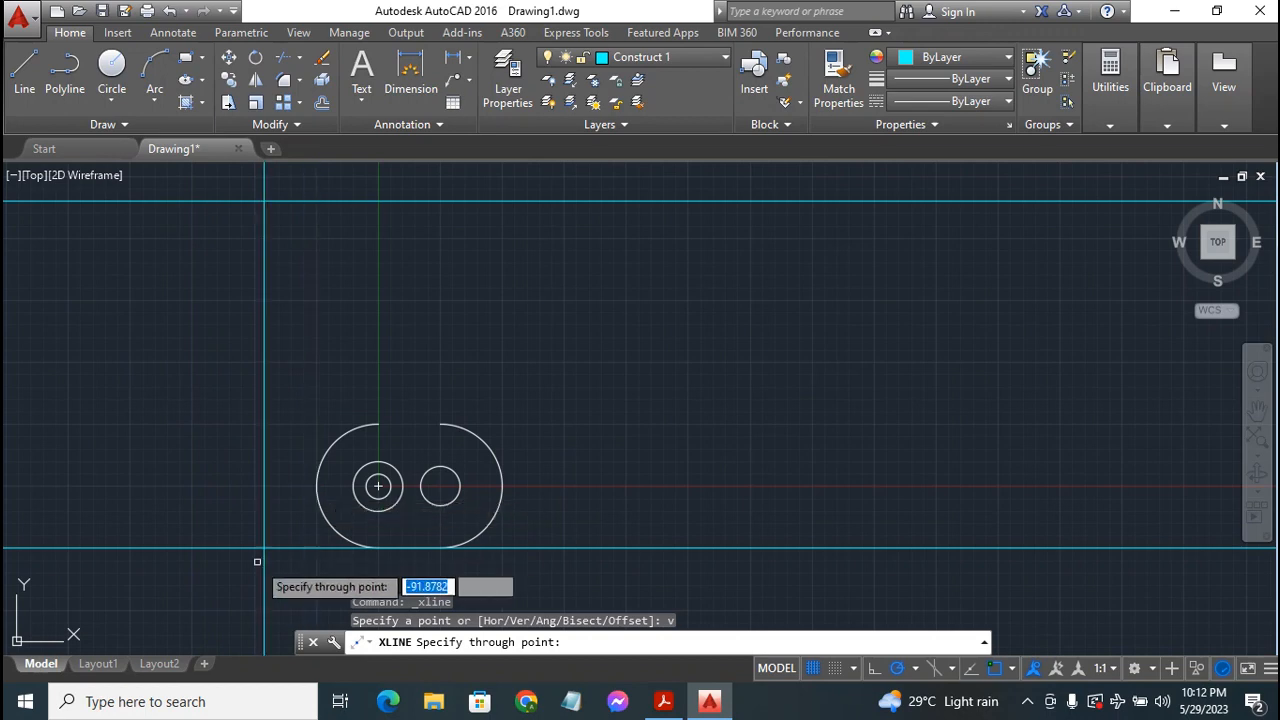
left_click(316, 489)
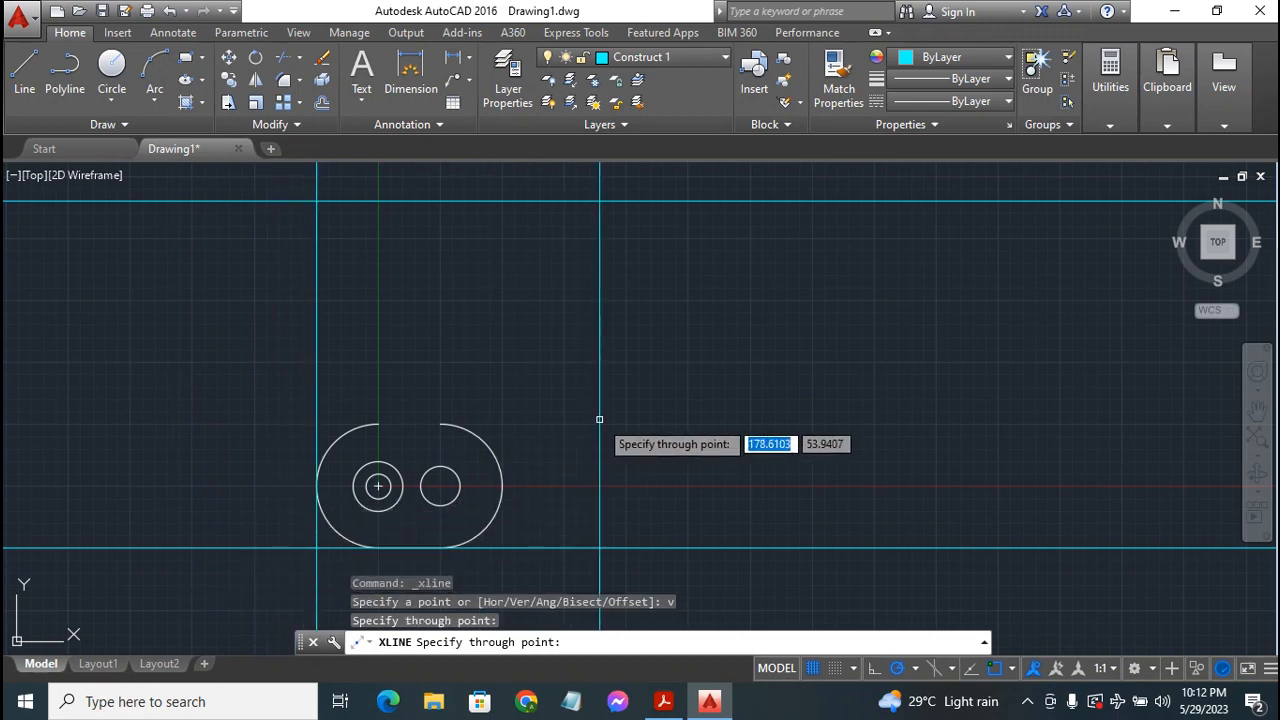
key("Escape")
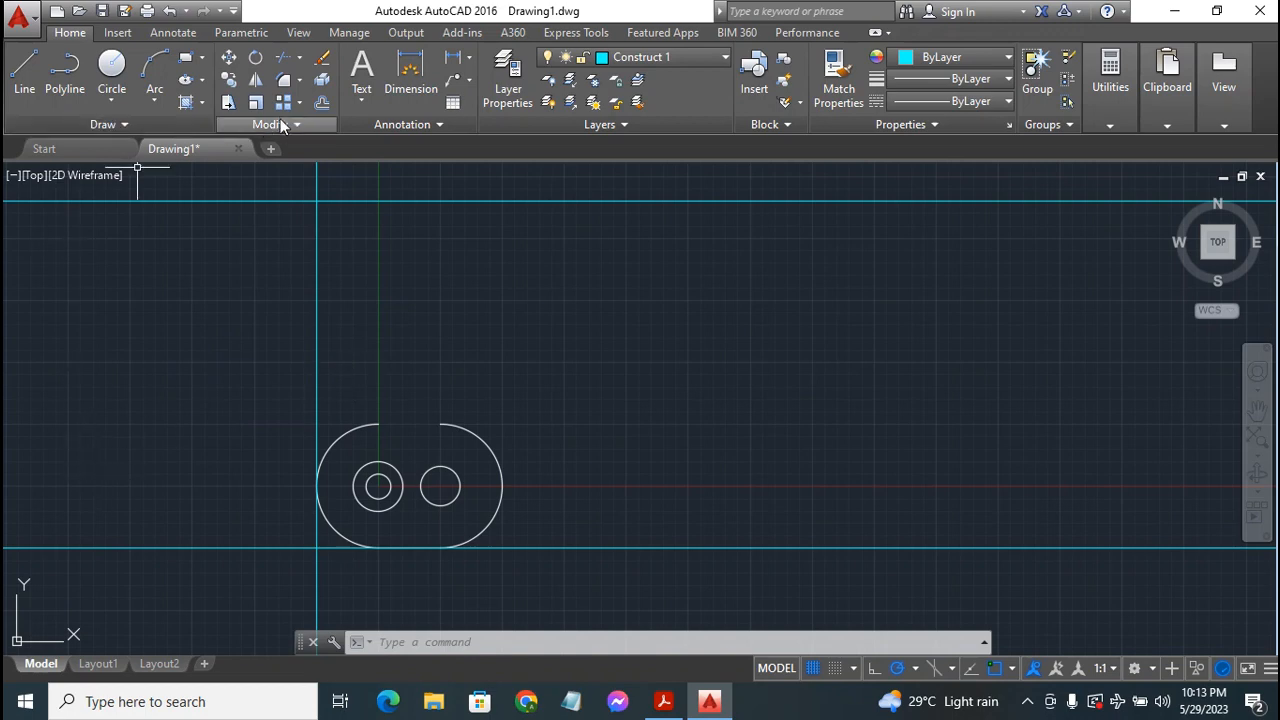
- Offset the vertical construction line 50 to the right and the uppermost horizontal construction line 50 downward
left_click(321, 103)
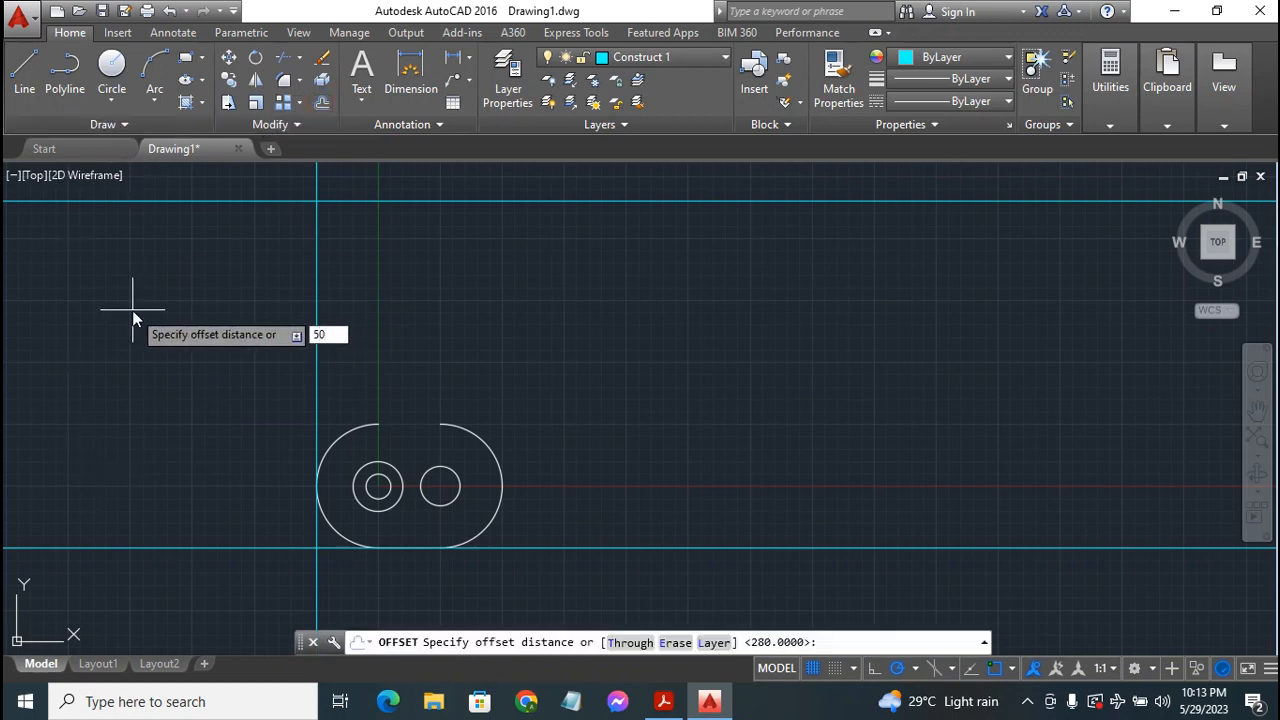
type("50")
key("Return")
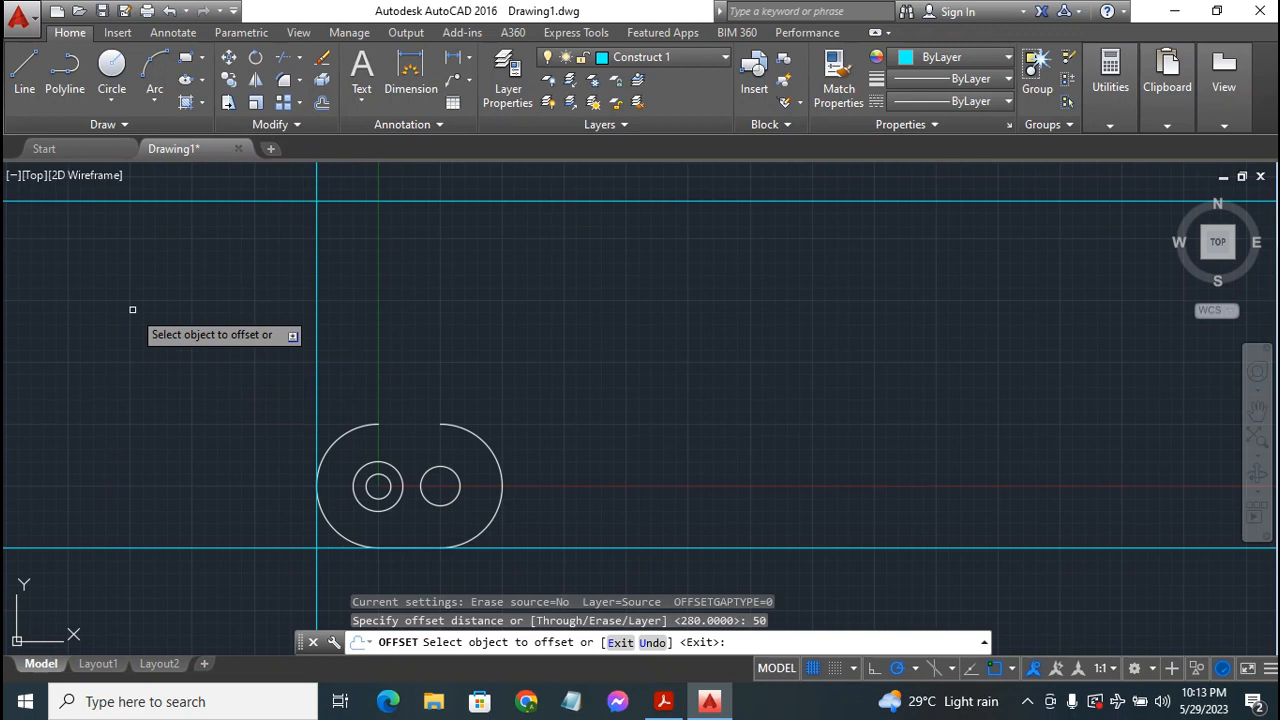
left_click(316, 241)
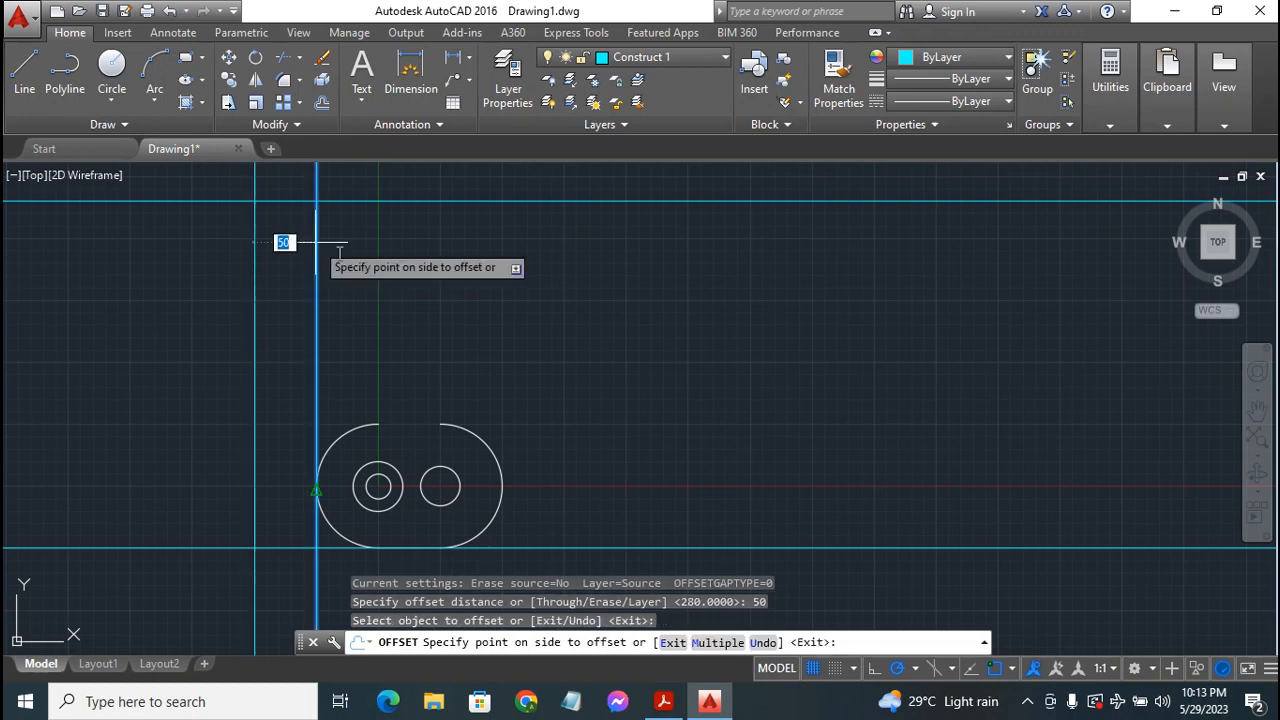
left_click(472, 242)
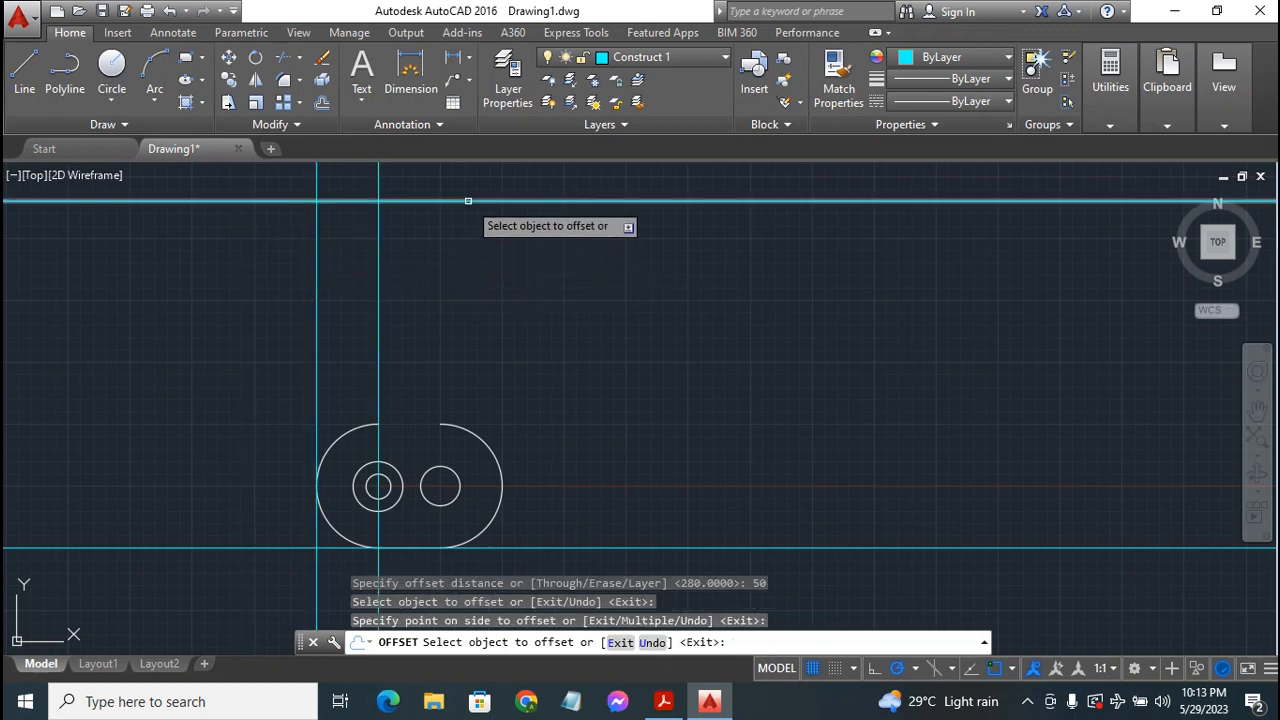
left_click(468, 201)
left_click(464, 268)
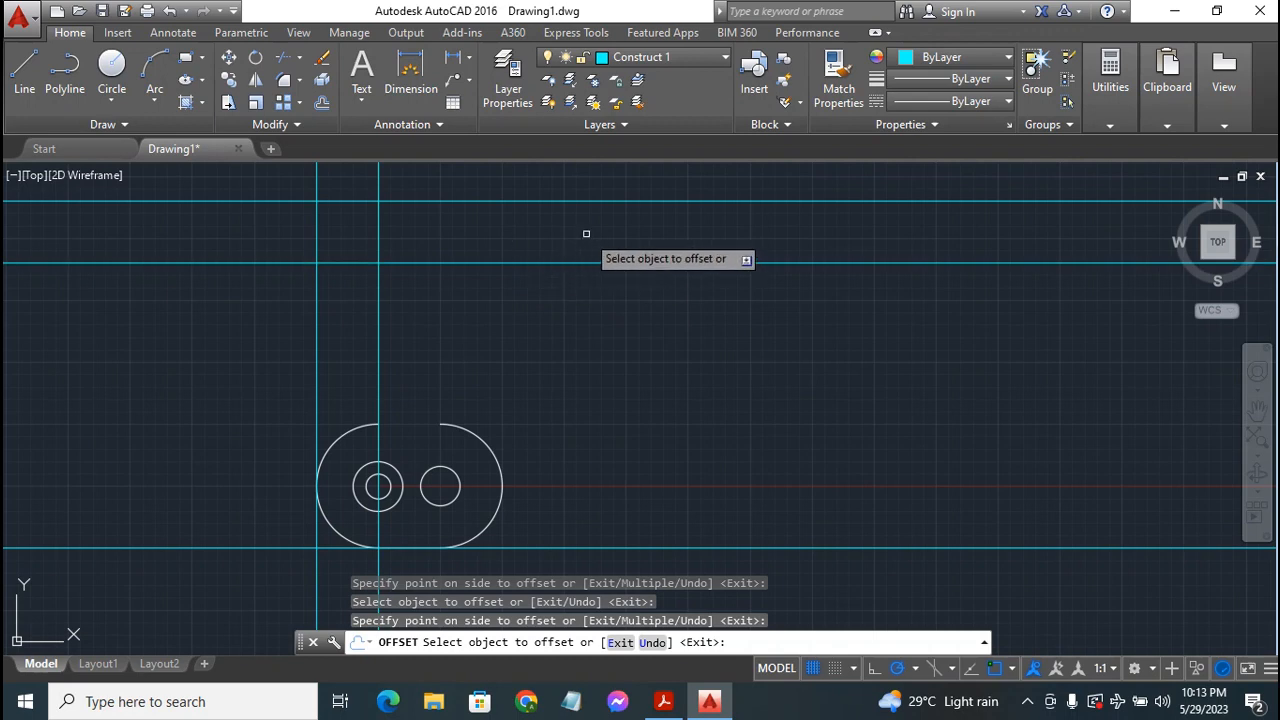
key("Escape")
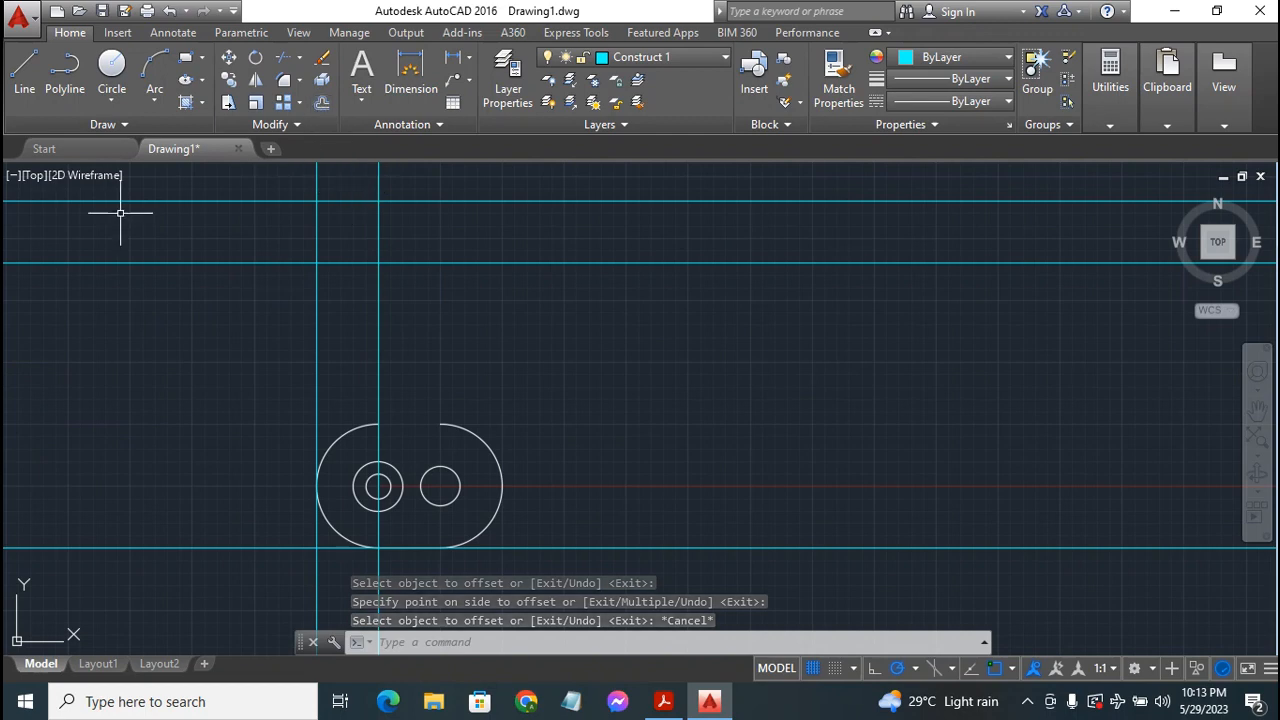
left_click(111, 63)
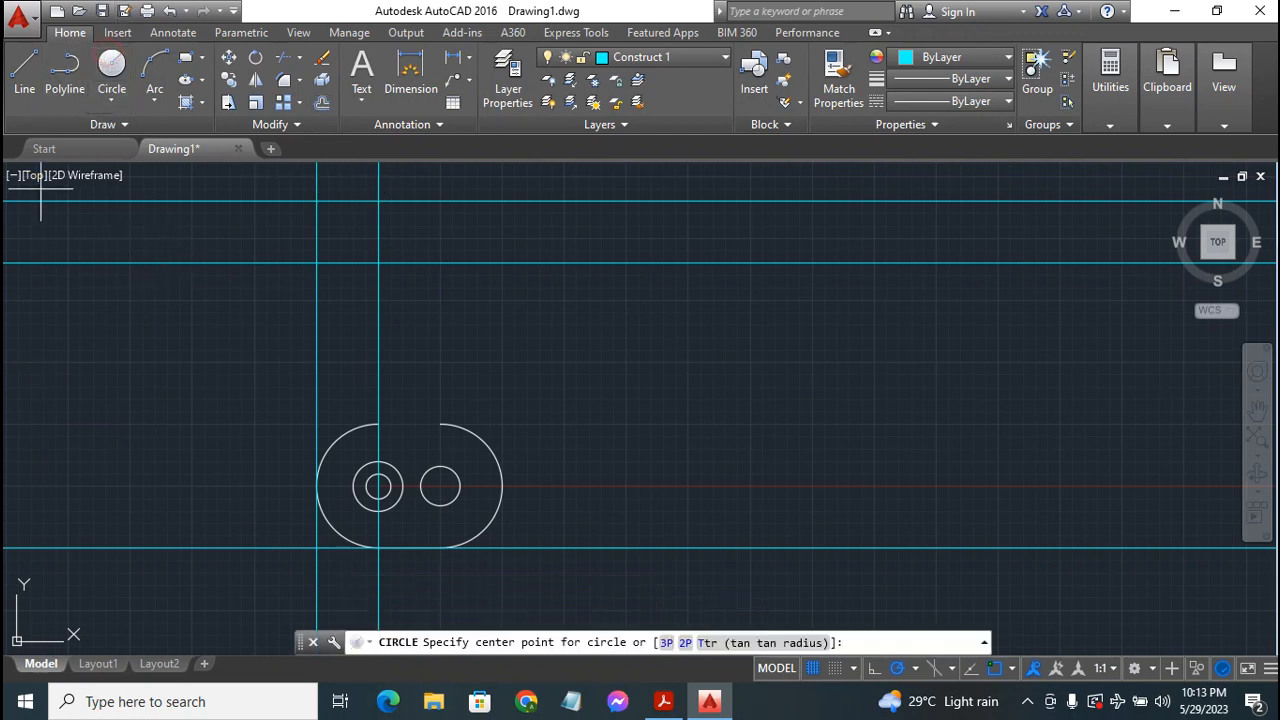
left_click(378, 263)
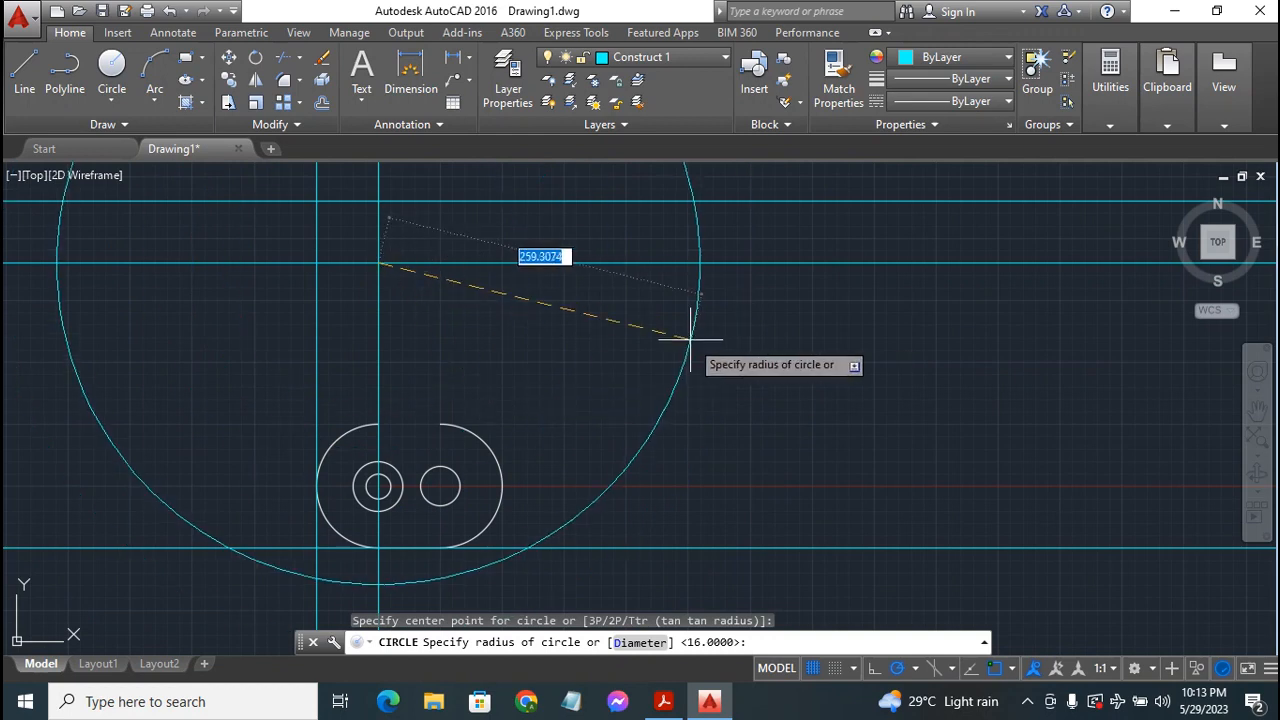
key("Escape")
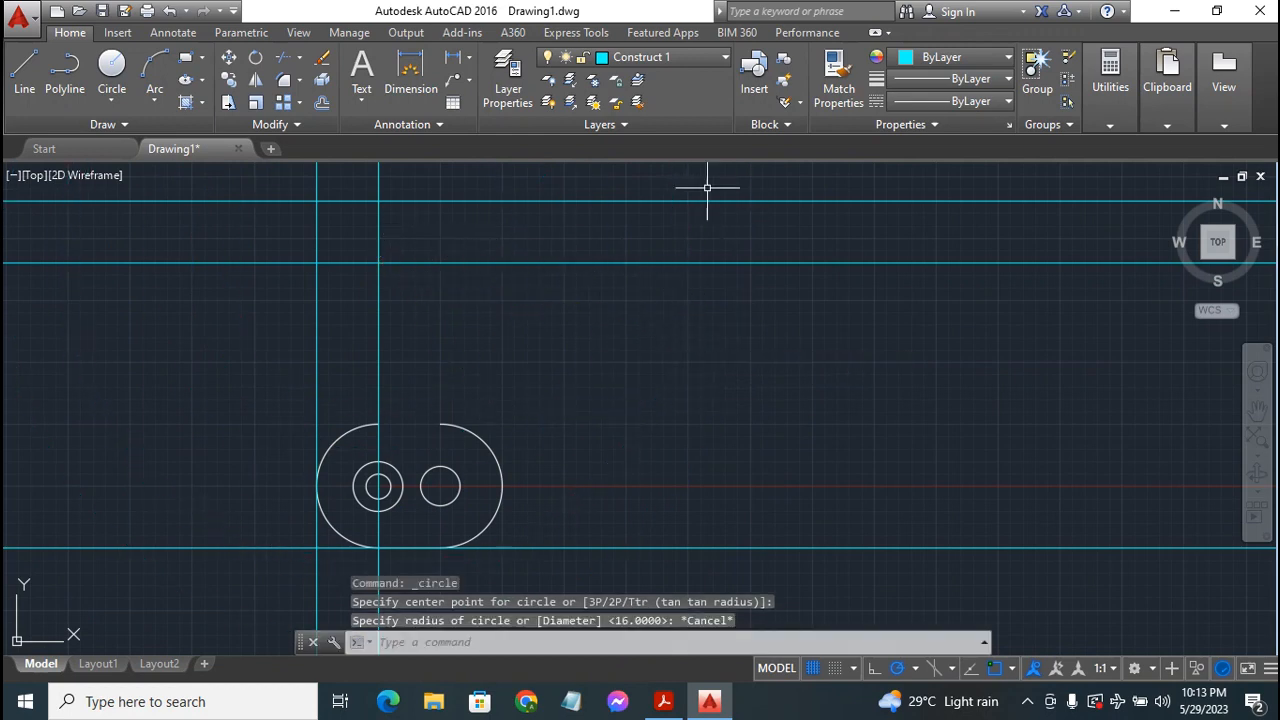
- Make layer 0 current and draw a circle of radius 50 at the intersection of the two offset construction lines
left_click(701, 57)
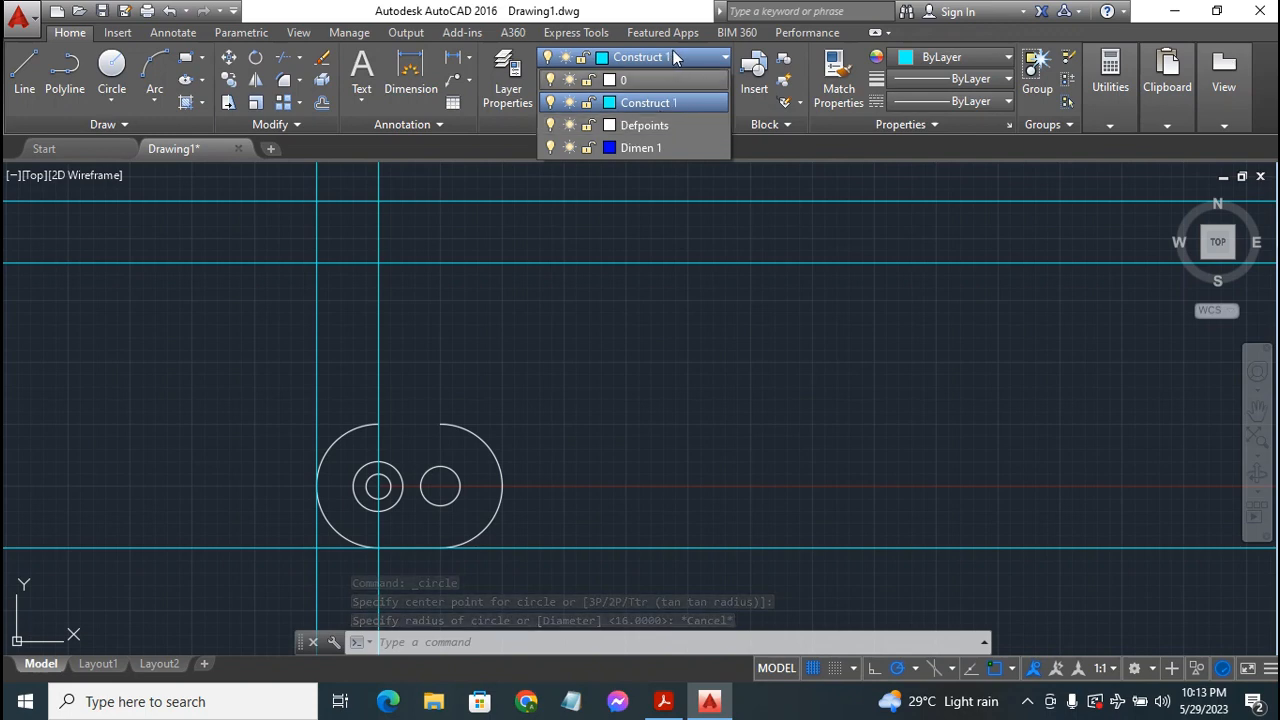
left_click(675, 57)
left_click(677, 57)
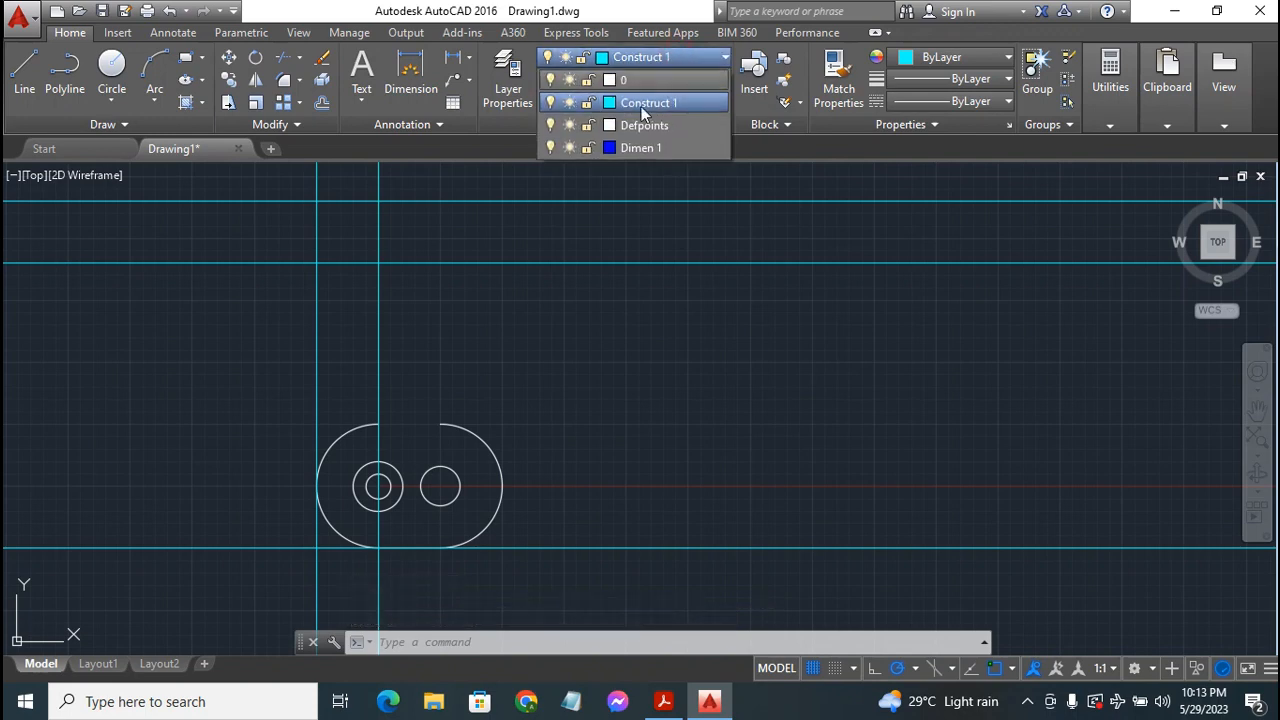
left_click(657, 75)
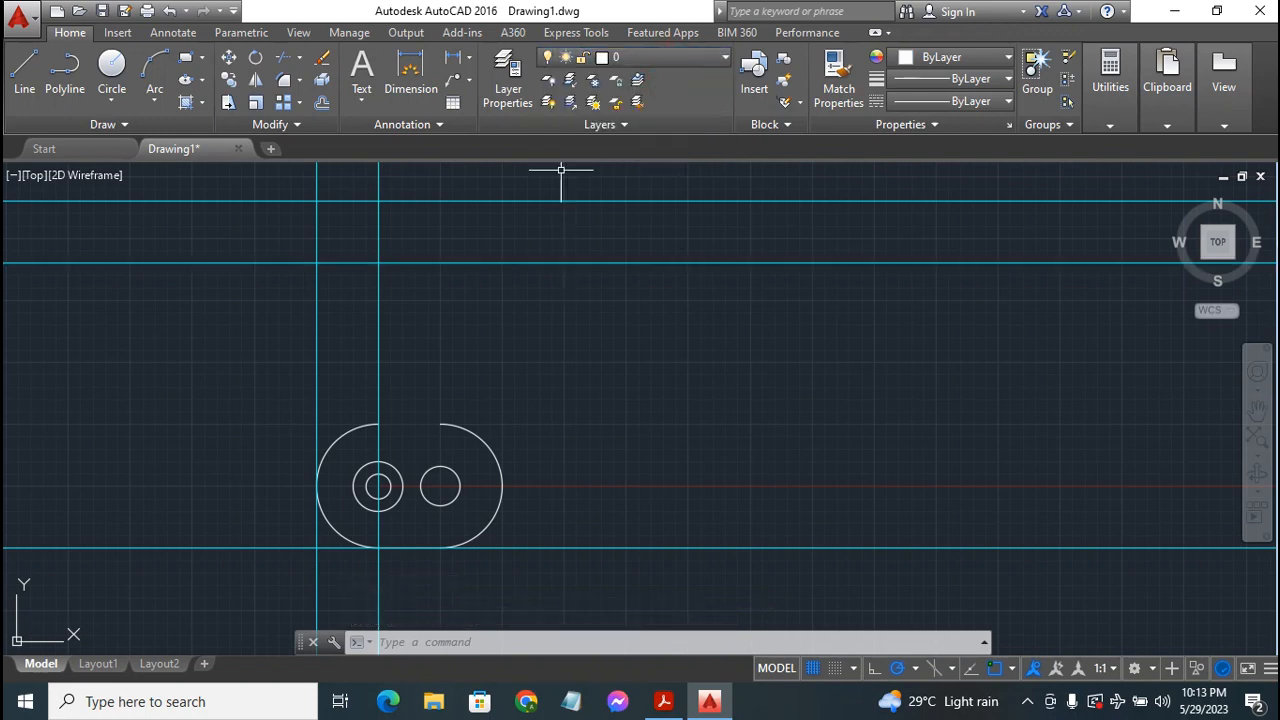
left_click(113, 68)
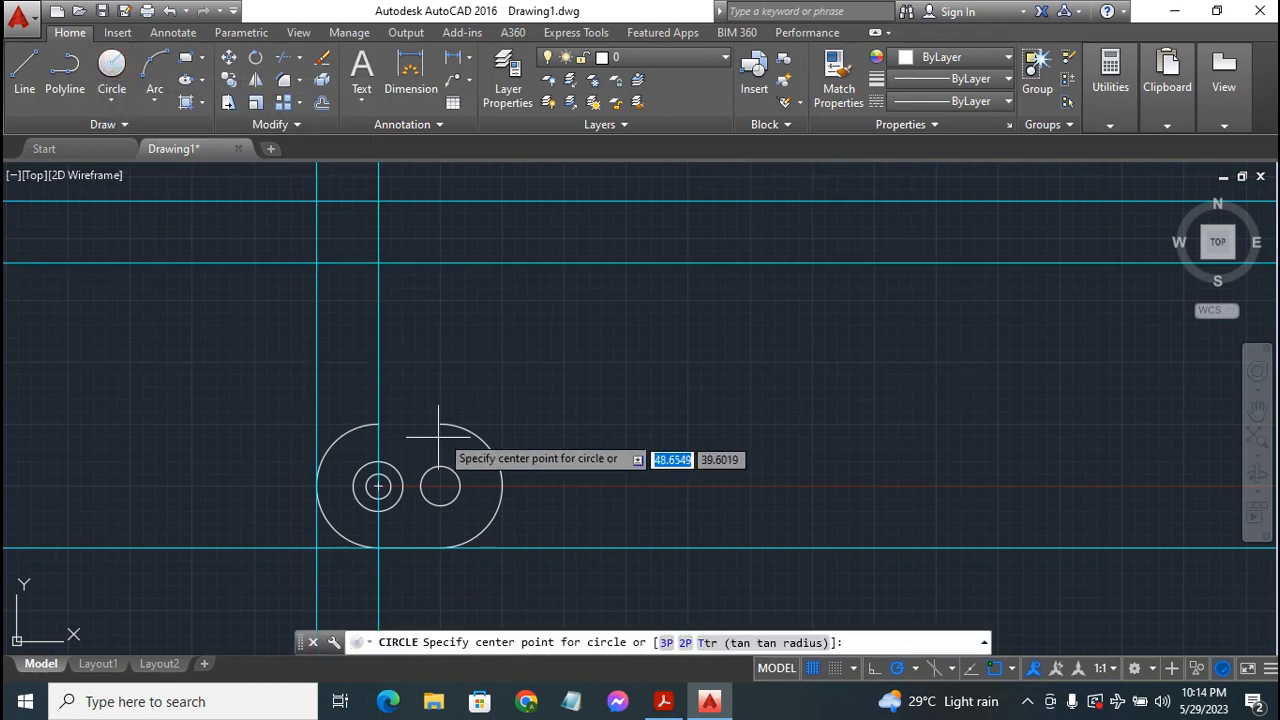
left_click(378, 264)
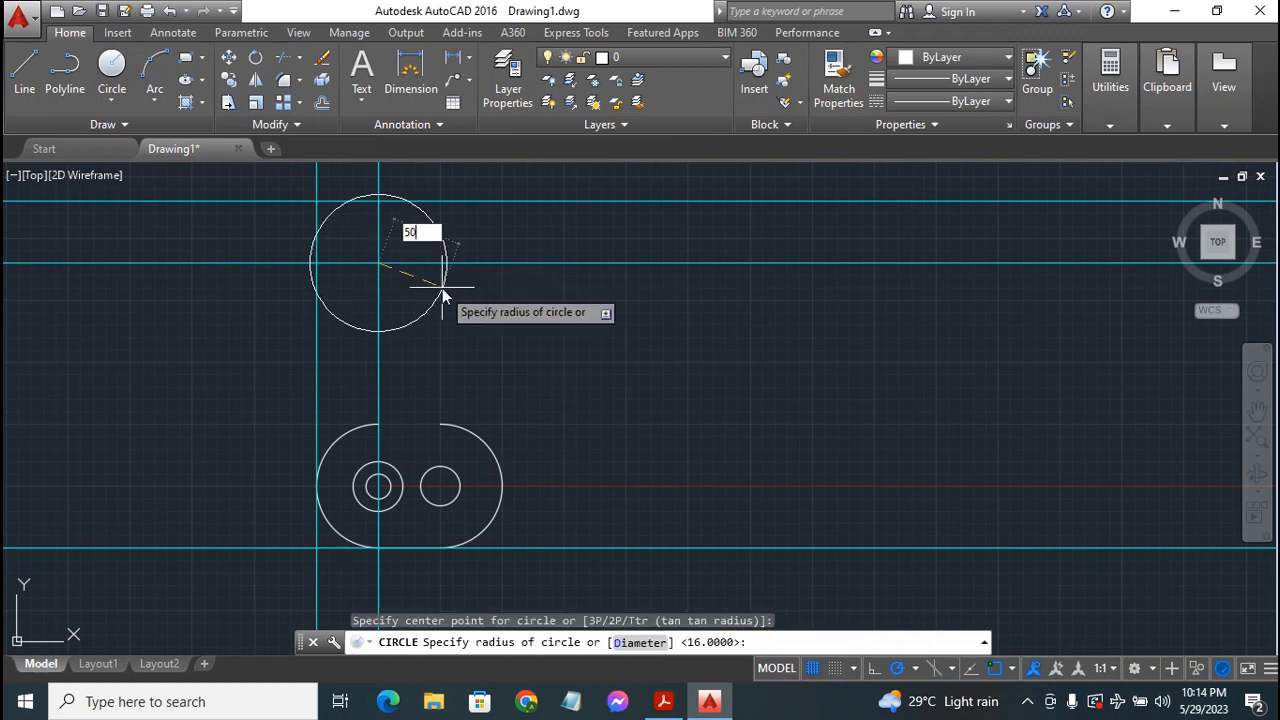
key("Return")
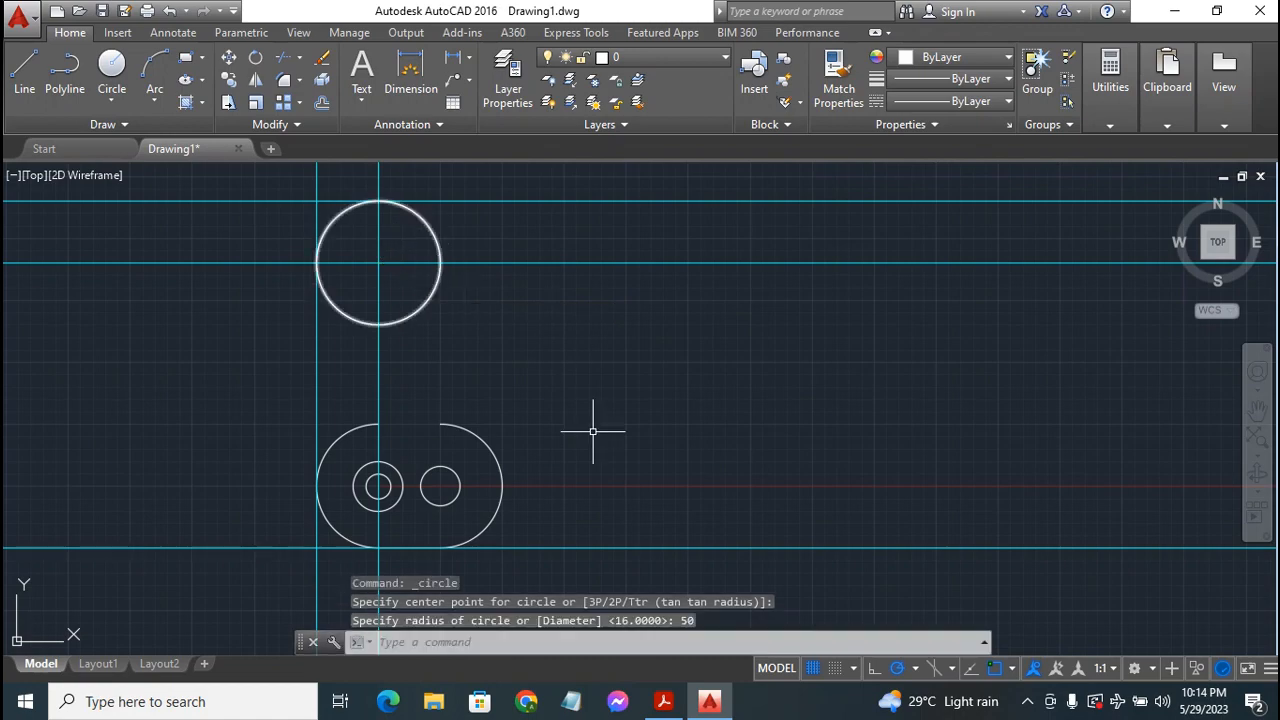
- Check the upper circles' diameters in the Exercise 12 PDF, and in AutoCAD draw a radius 16 circle concentric with the upper circle
left_click(663, 703)
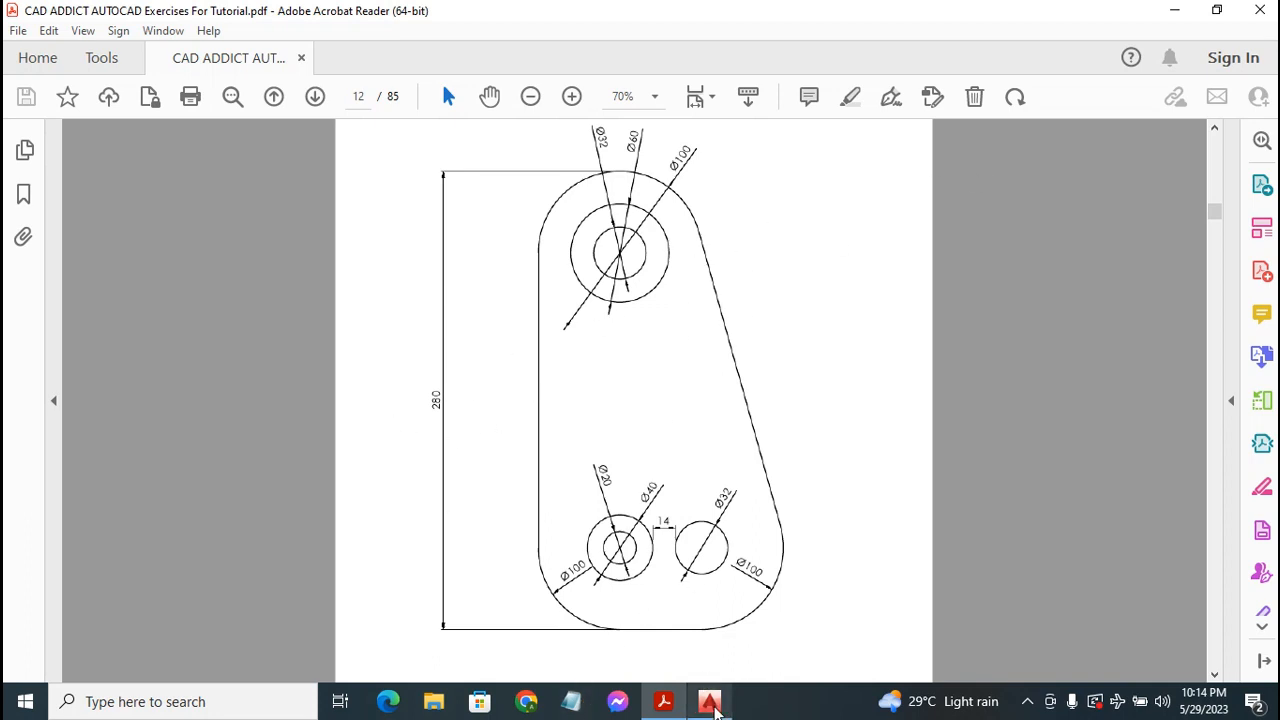
left_click(709, 697)
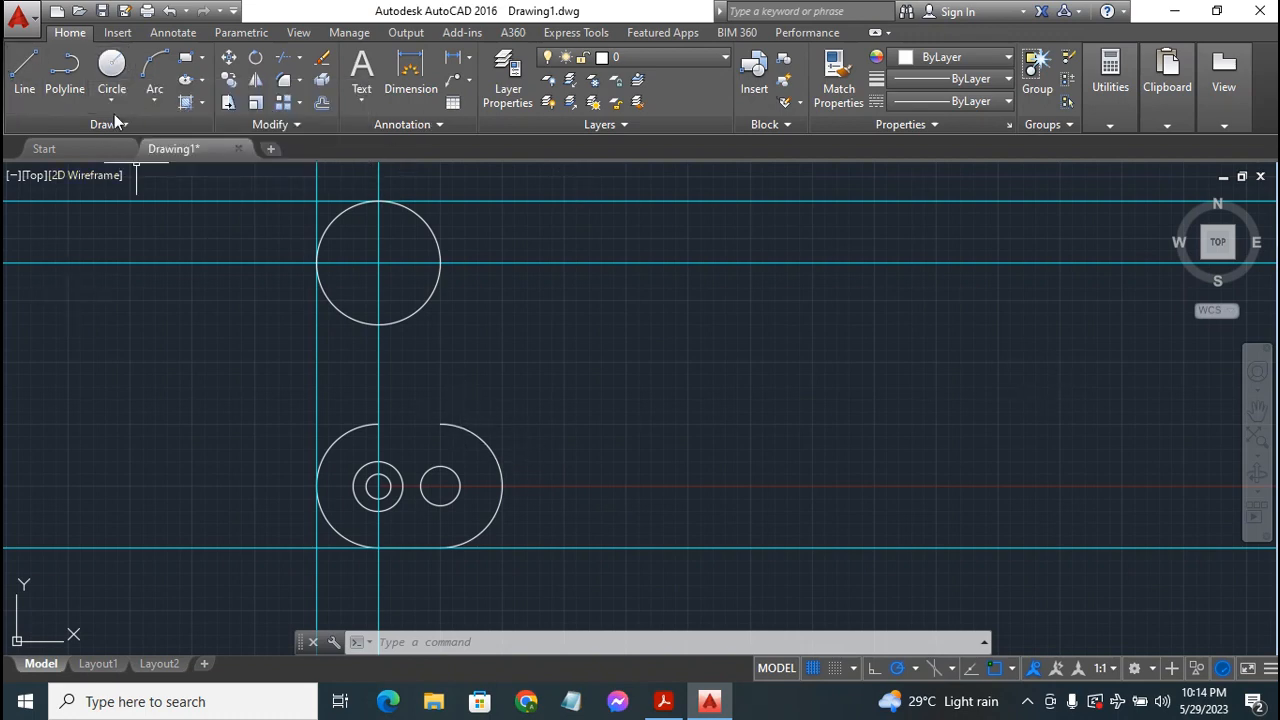
left_click(110, 66)
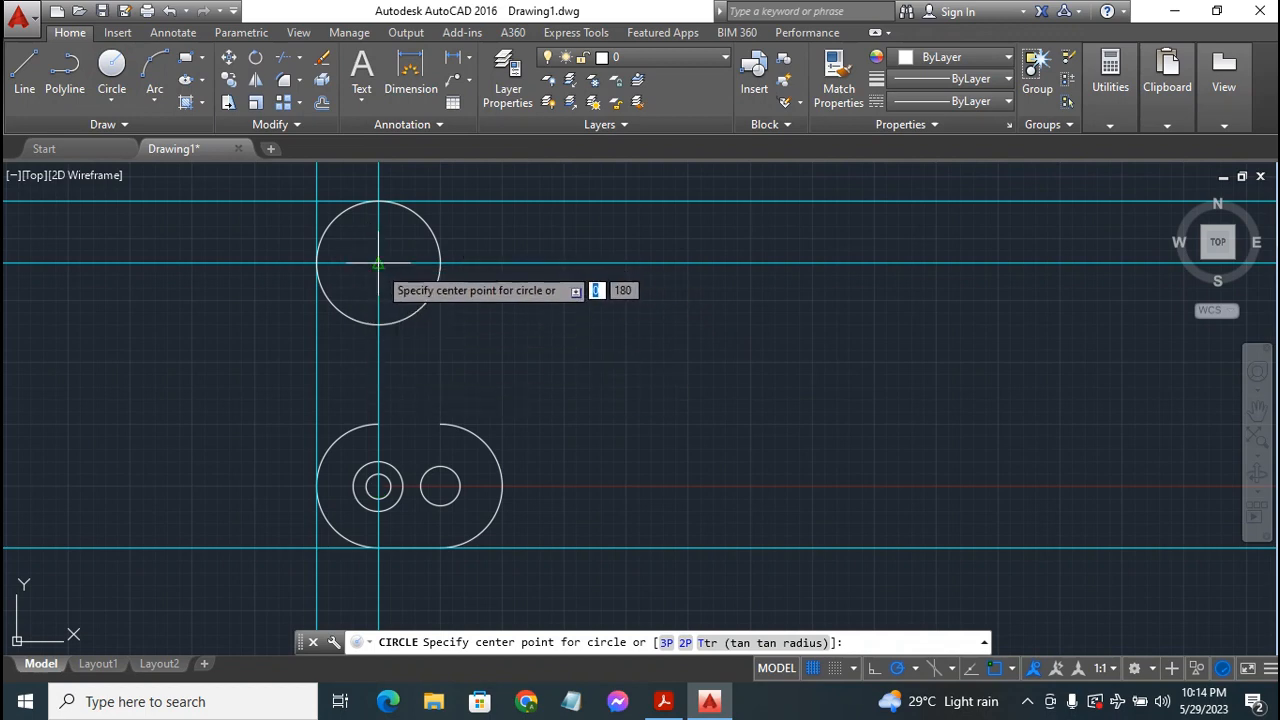
left_click(378, 263)
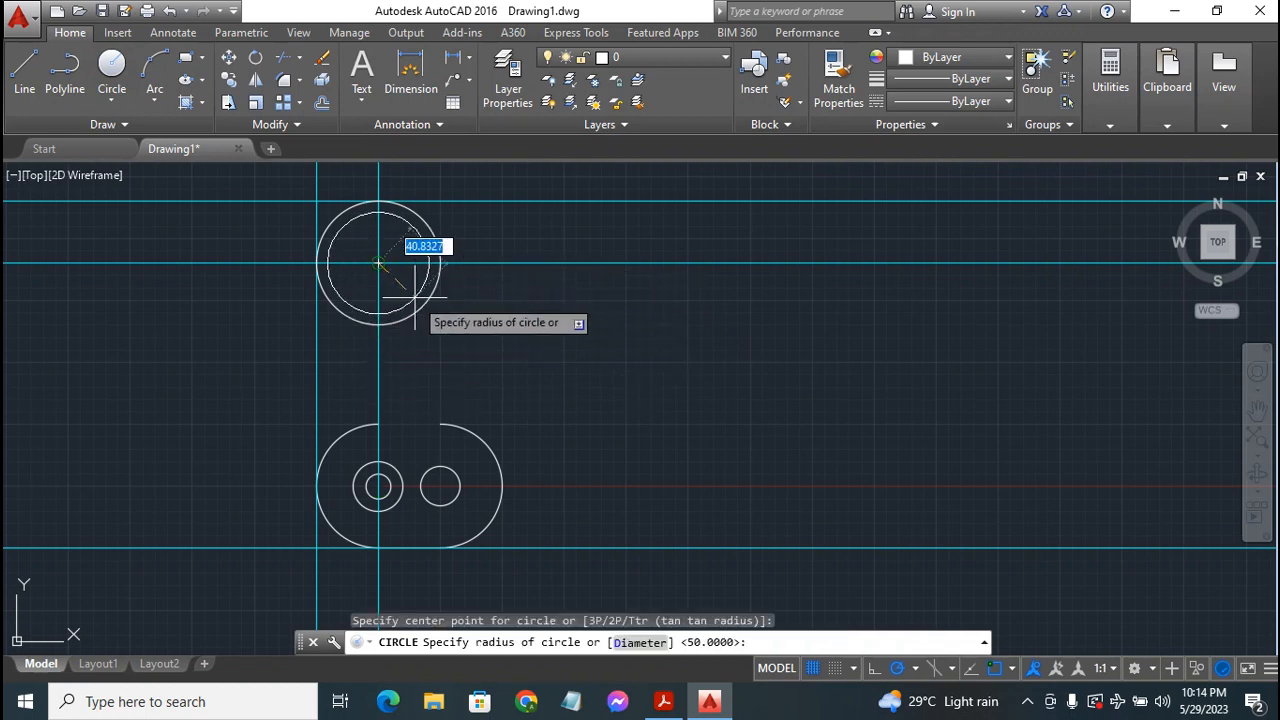
type("16")
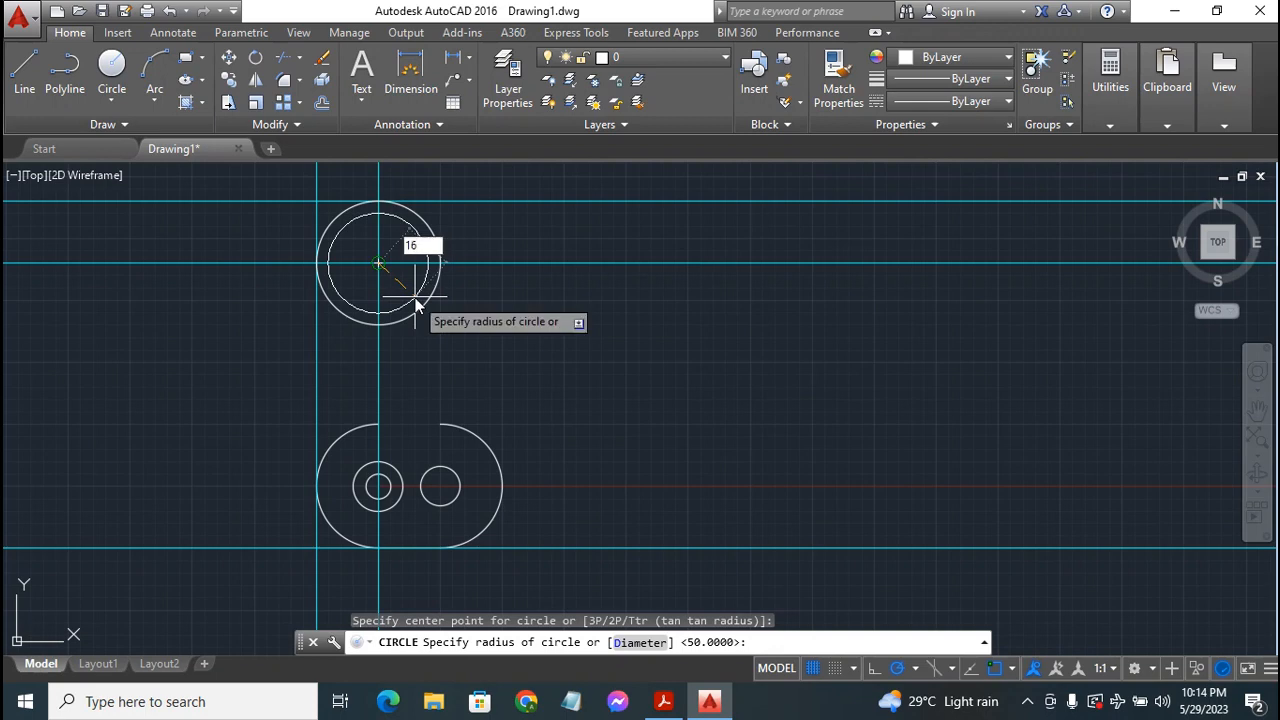
key("Return")
- Finish the radius 16 circle and draw a radius 30 circle concentric with it
key("Return")
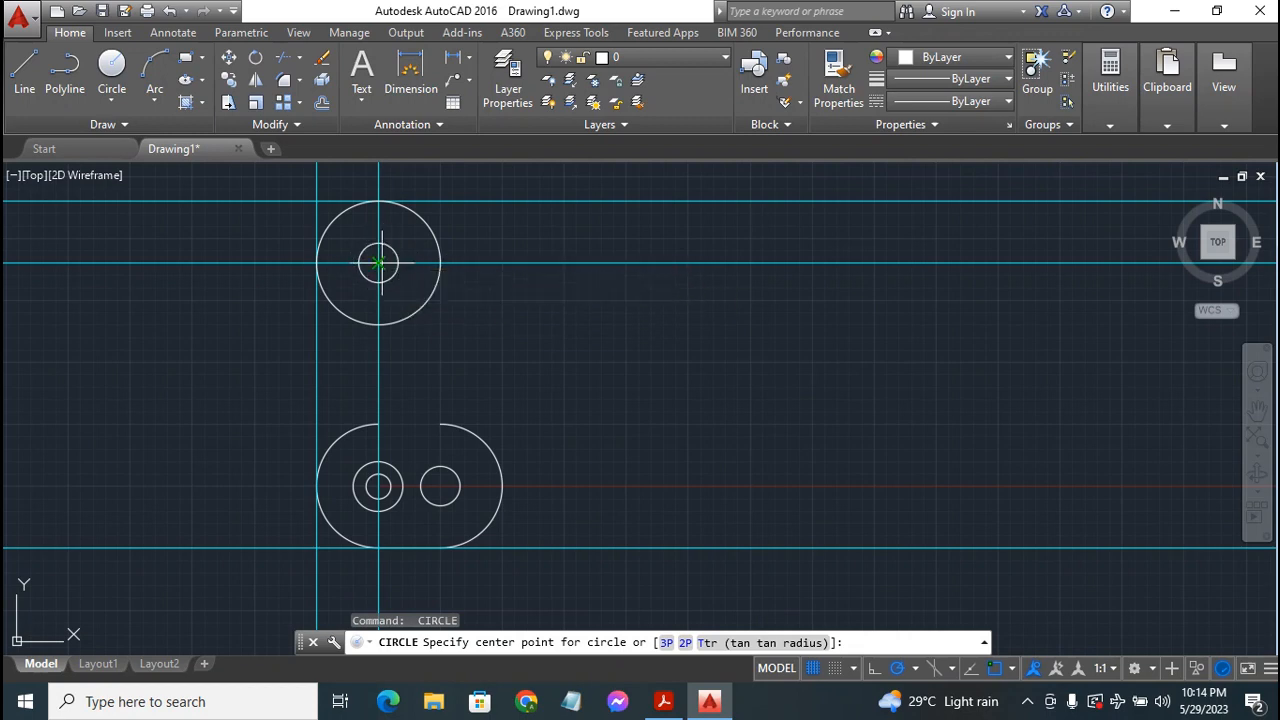
left_click(378, 263)
type("39")
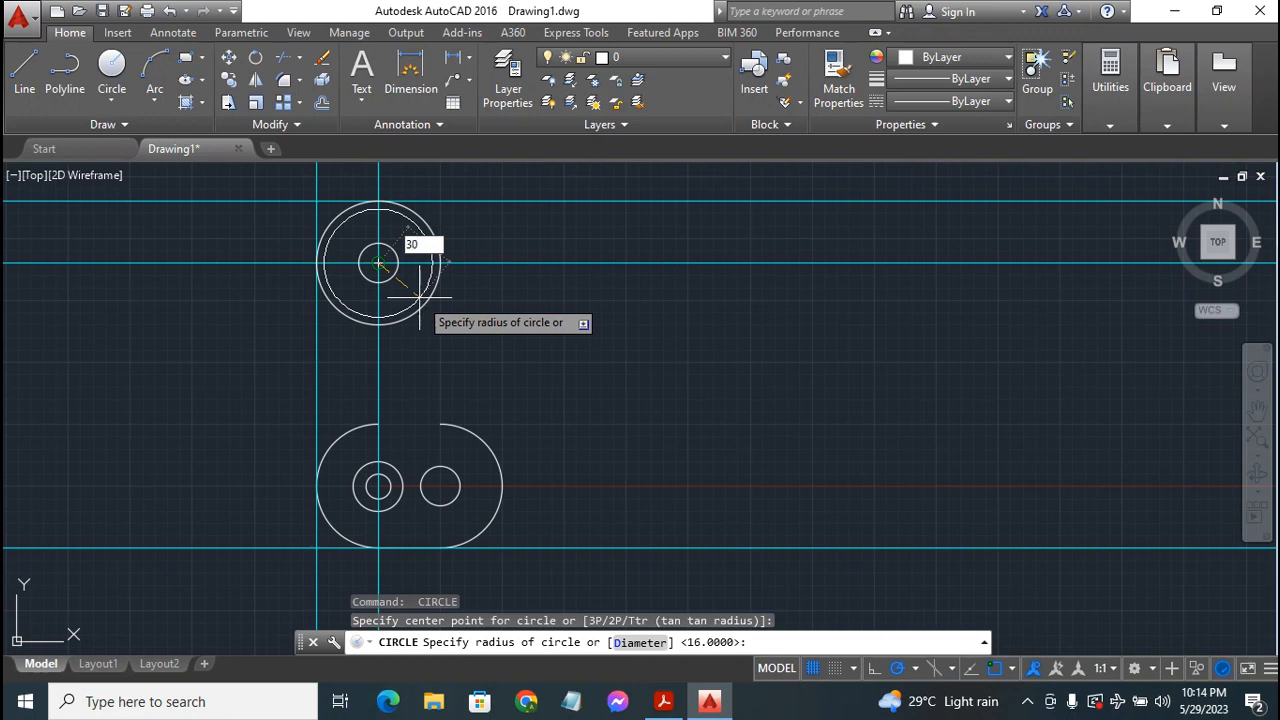
key("Return")
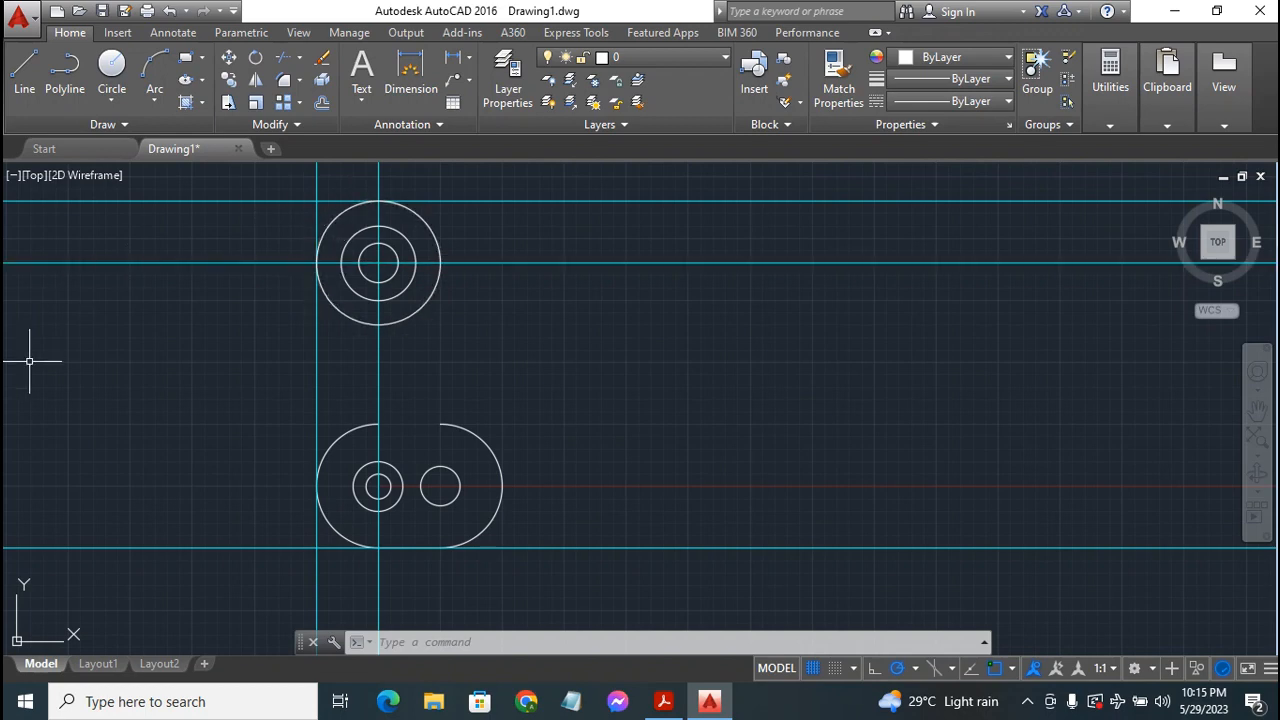
- Restrict object snaps to Tangent and draw the plate's left edge as a line tangent to the lower-left arc and the upper outer circle
left_click(25, 63)
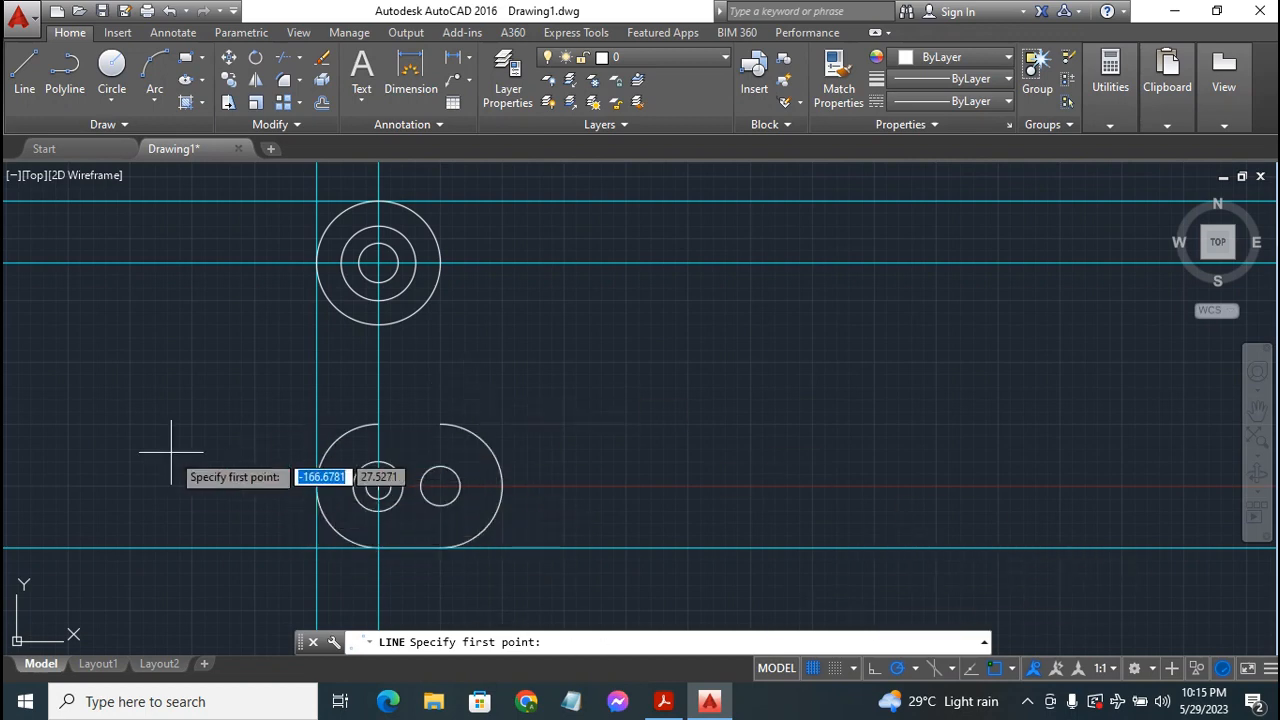
left_click(1013, 670)
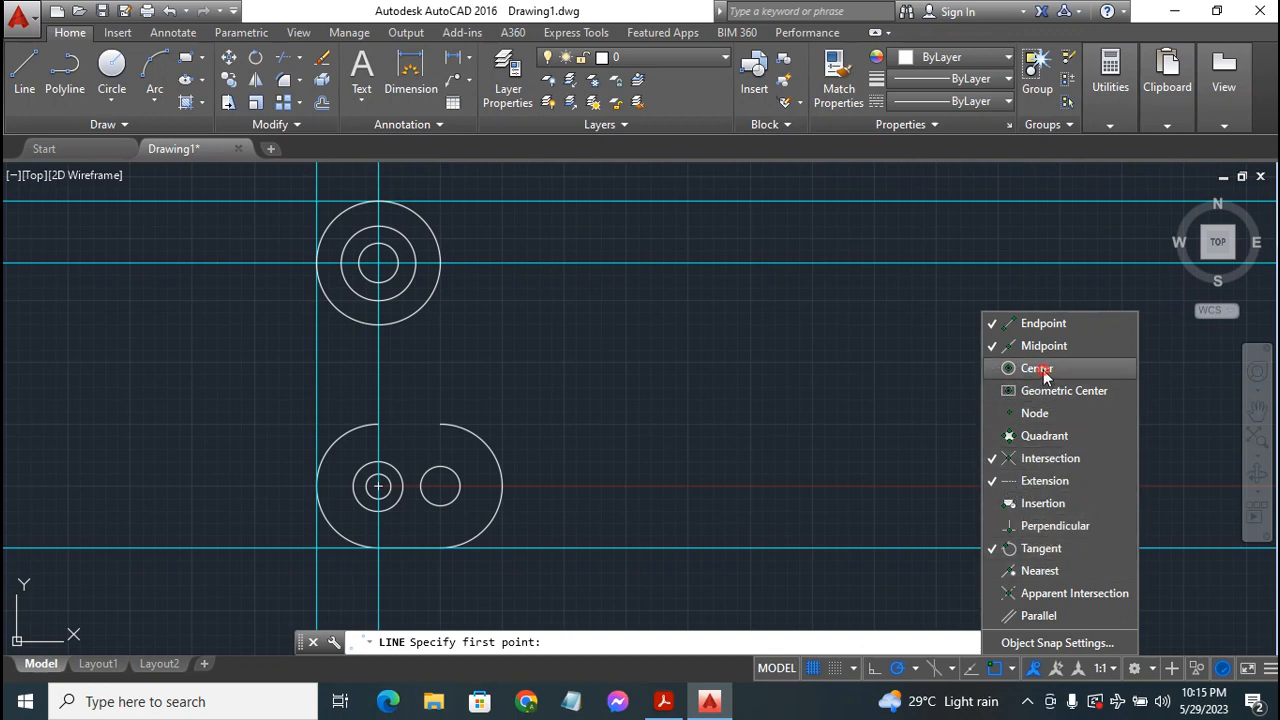
left_click(1040, 324)
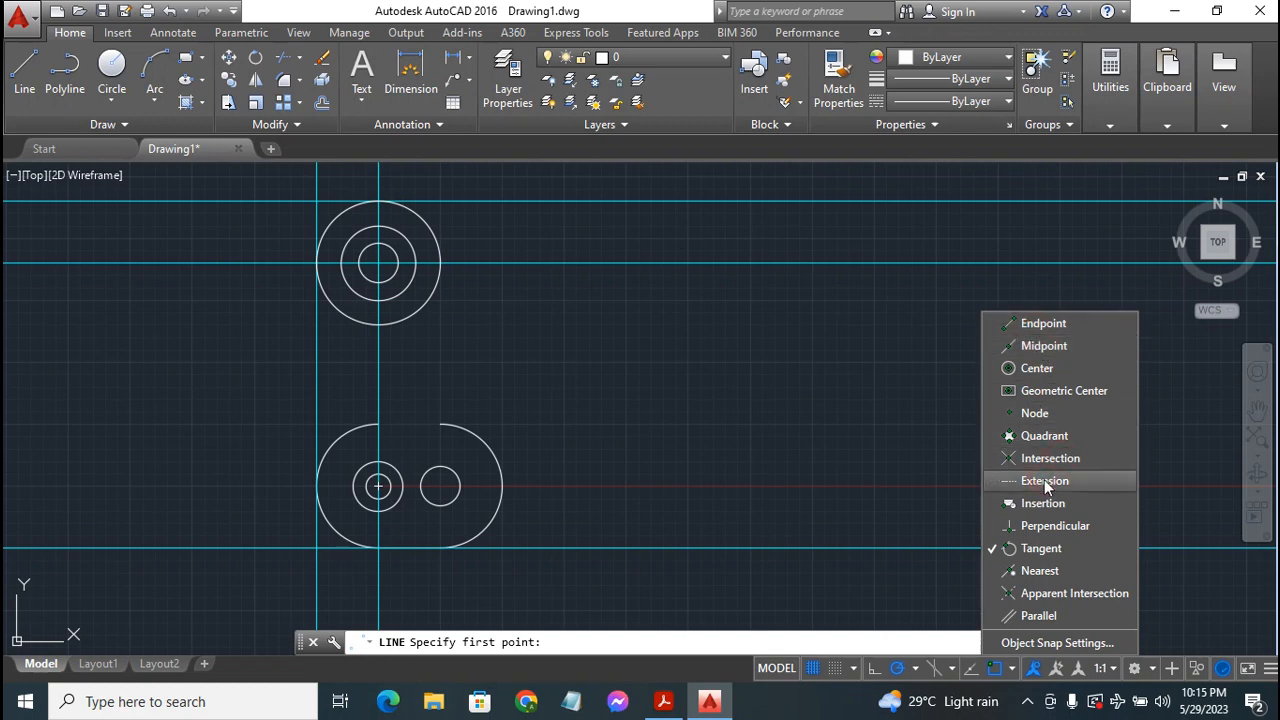
left_click(1012, 673)
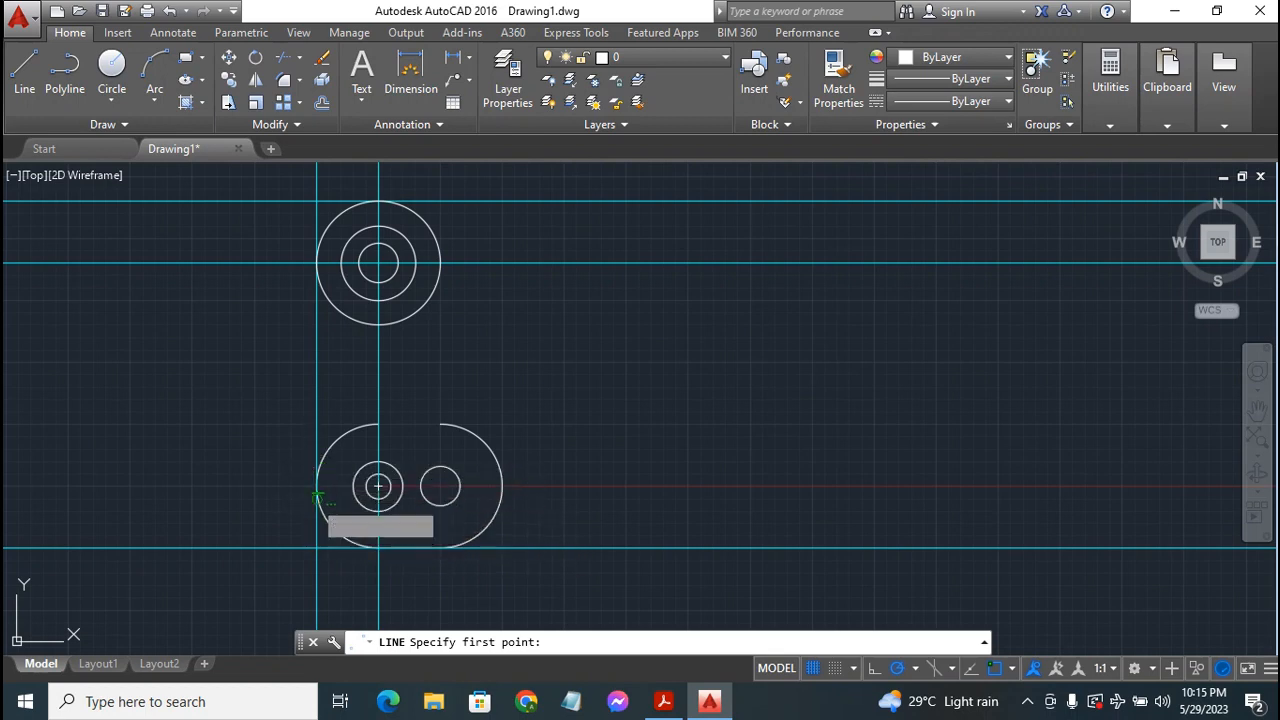
left_click(316, 498)
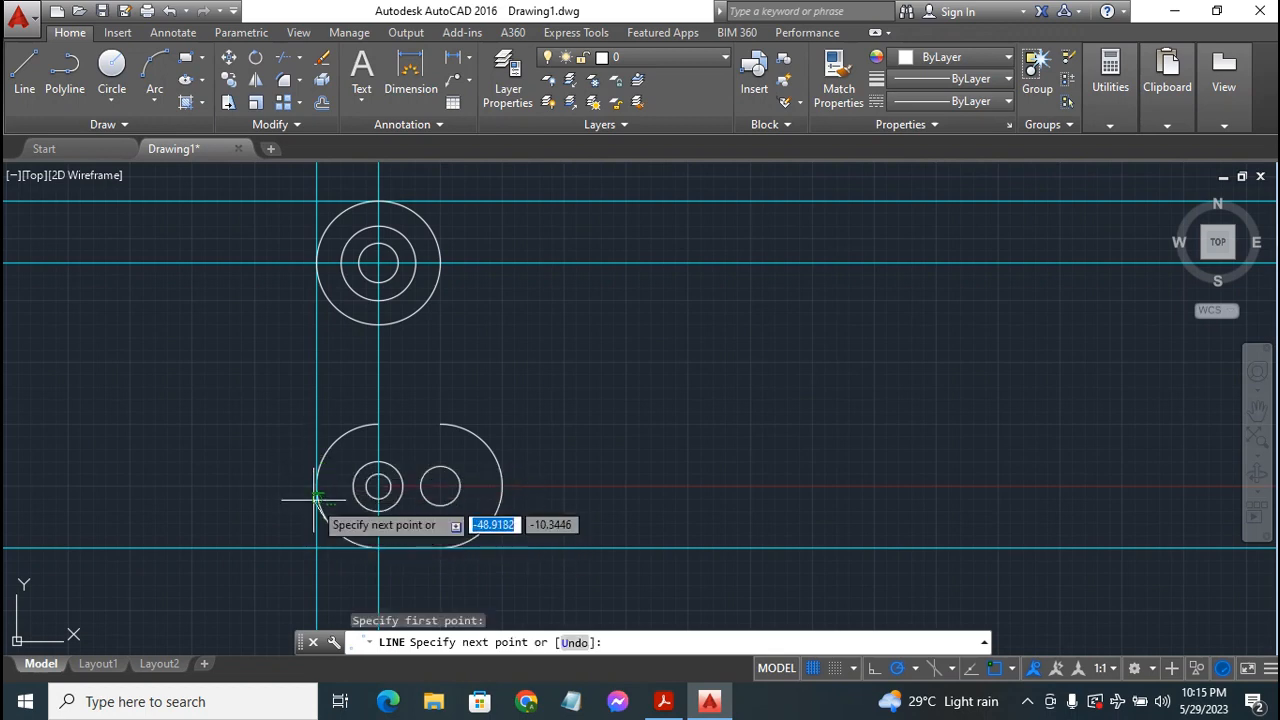
left_click(316, 258)
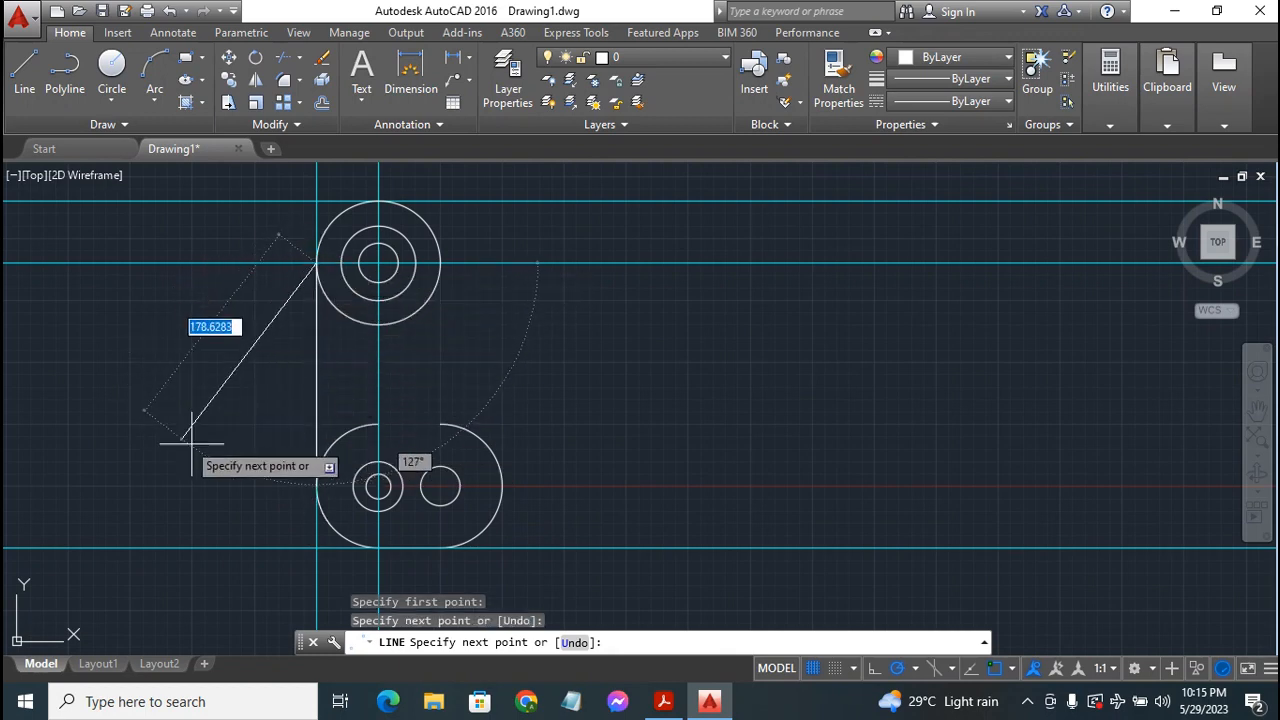
key("Escape")
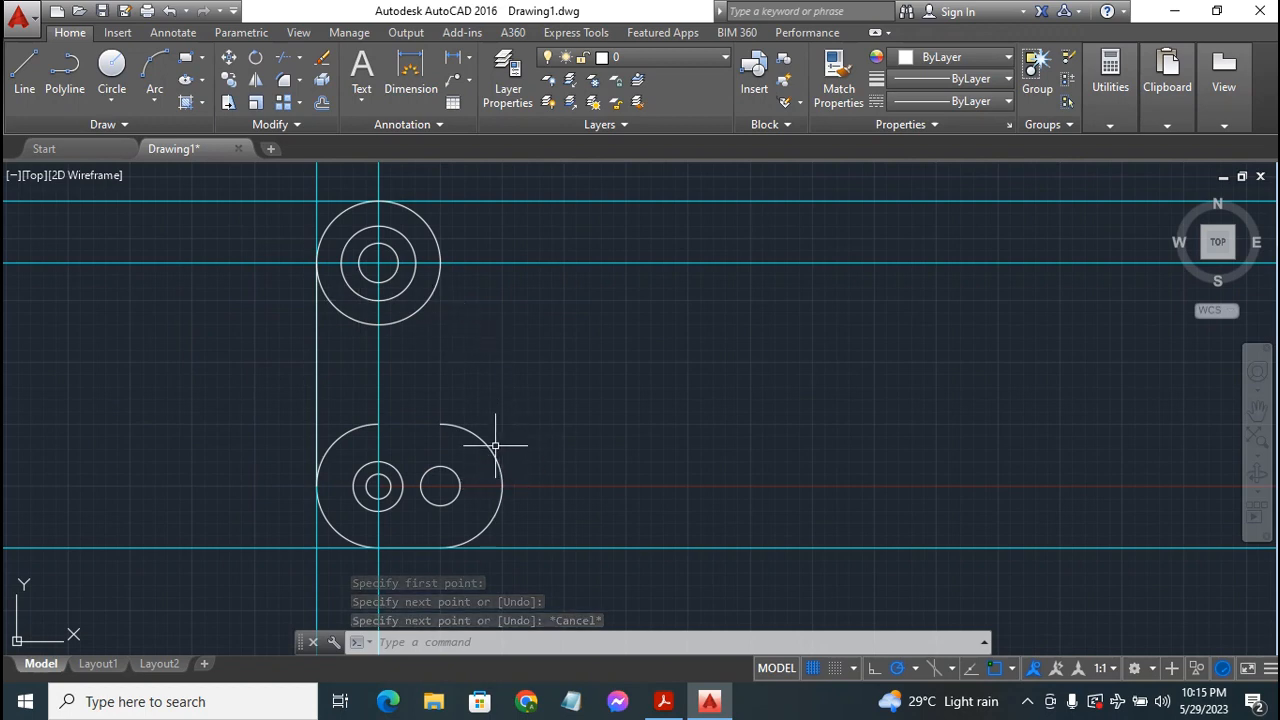
- Draw the plate's slanted right edge as a line tangent to the lower-right arc and the upper outer circle
left_click(24, 68)
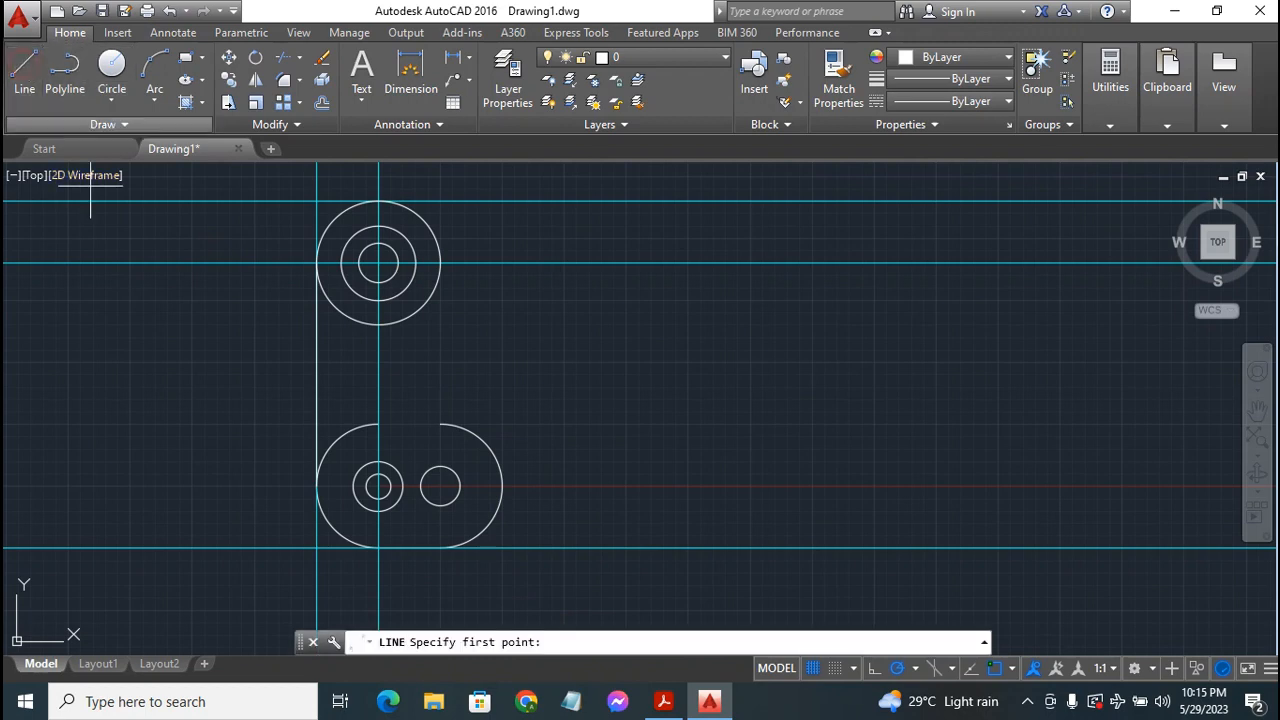
left_click(502, 479)
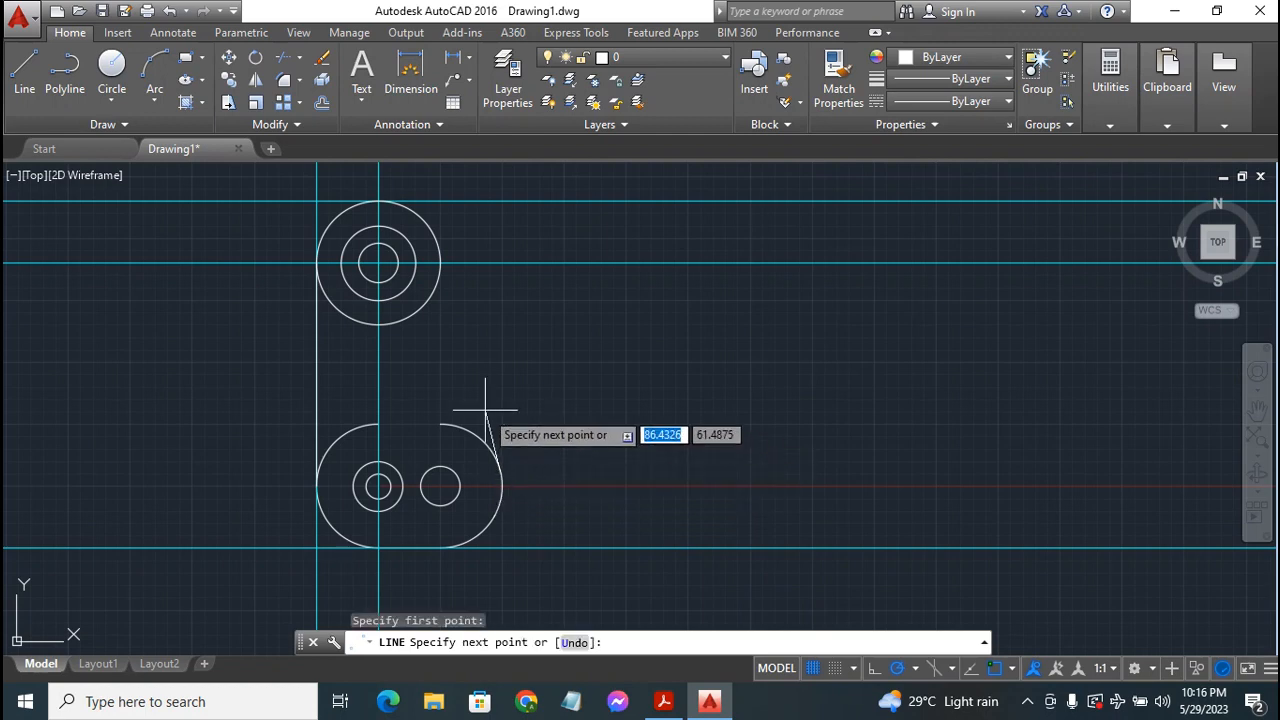
left_click(440, 247)
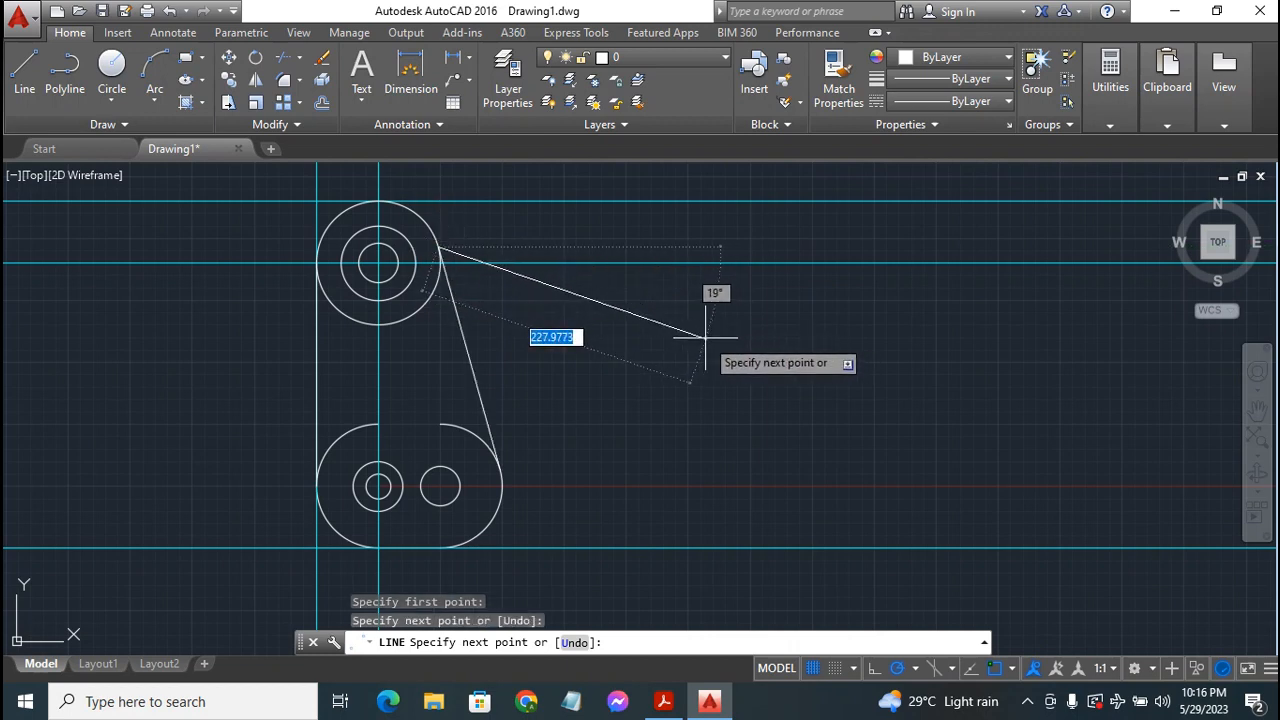
key("Escape")
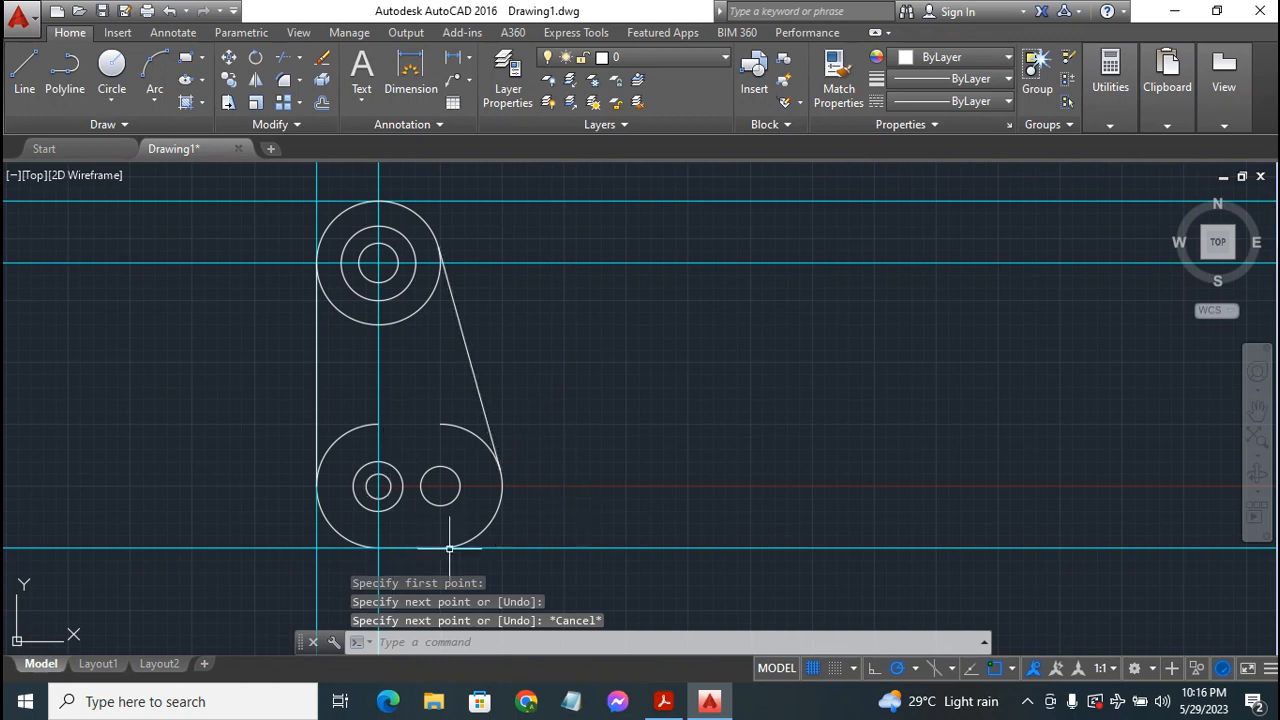
- Turn off the Construct 1 layer and compare the plate's outline with the Exercise 12 PDF
left_click(697, 58)
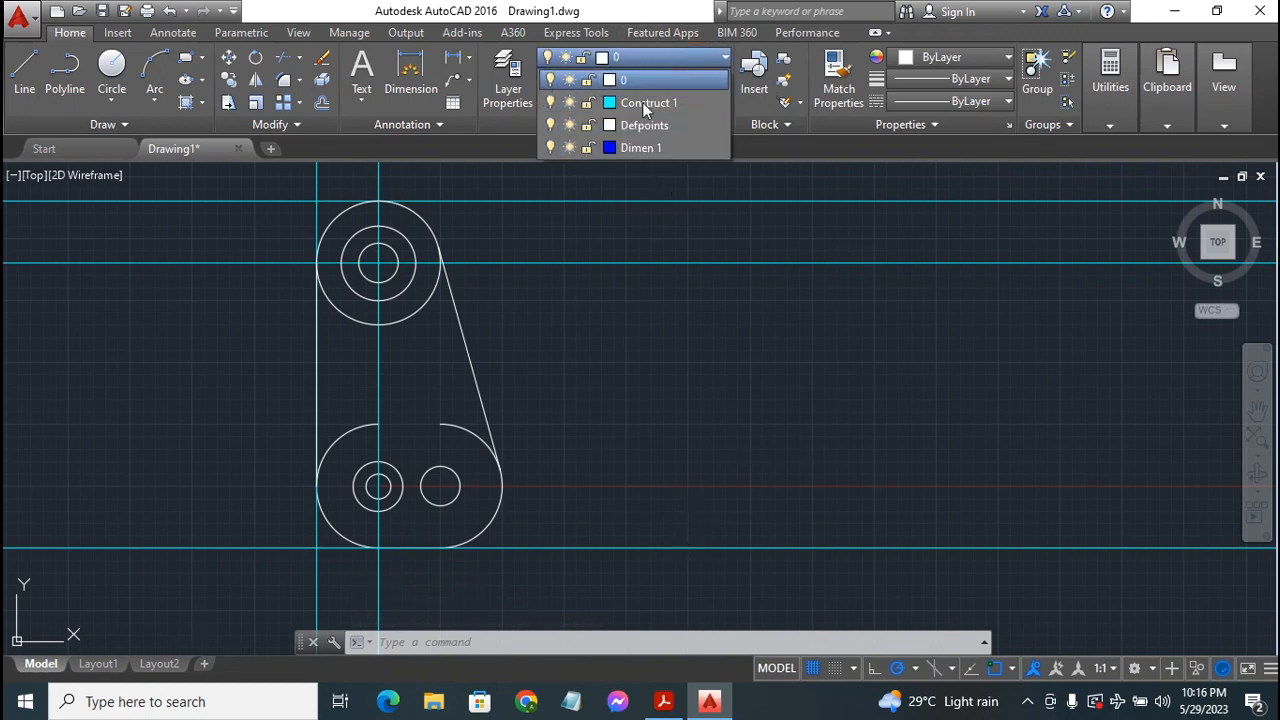
left_click(549, 102)
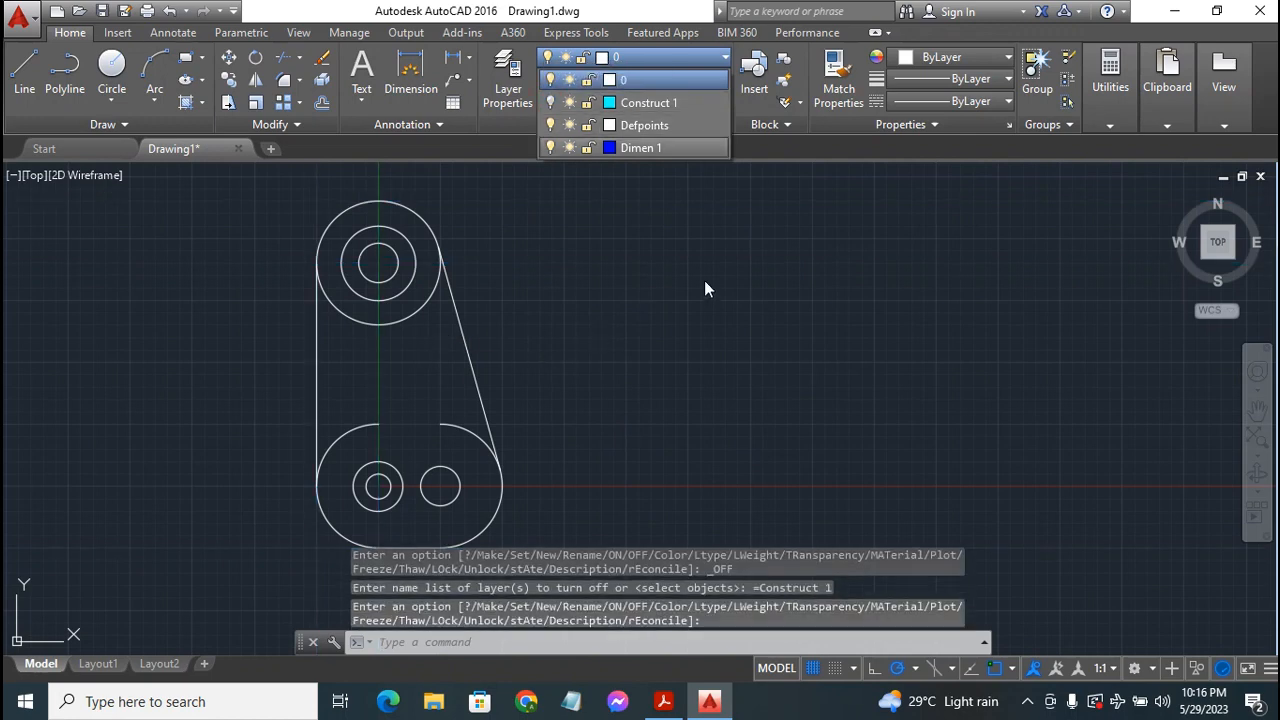
left_click(666, 701)
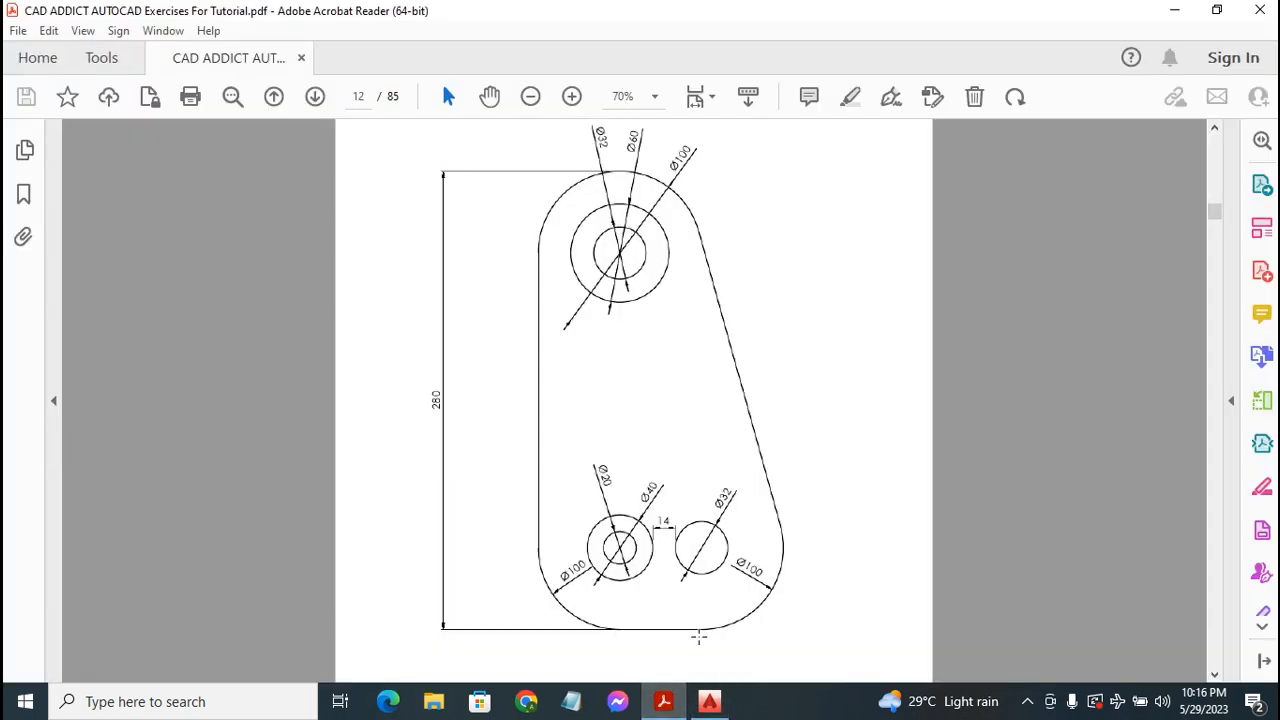
left_click(705, 703)
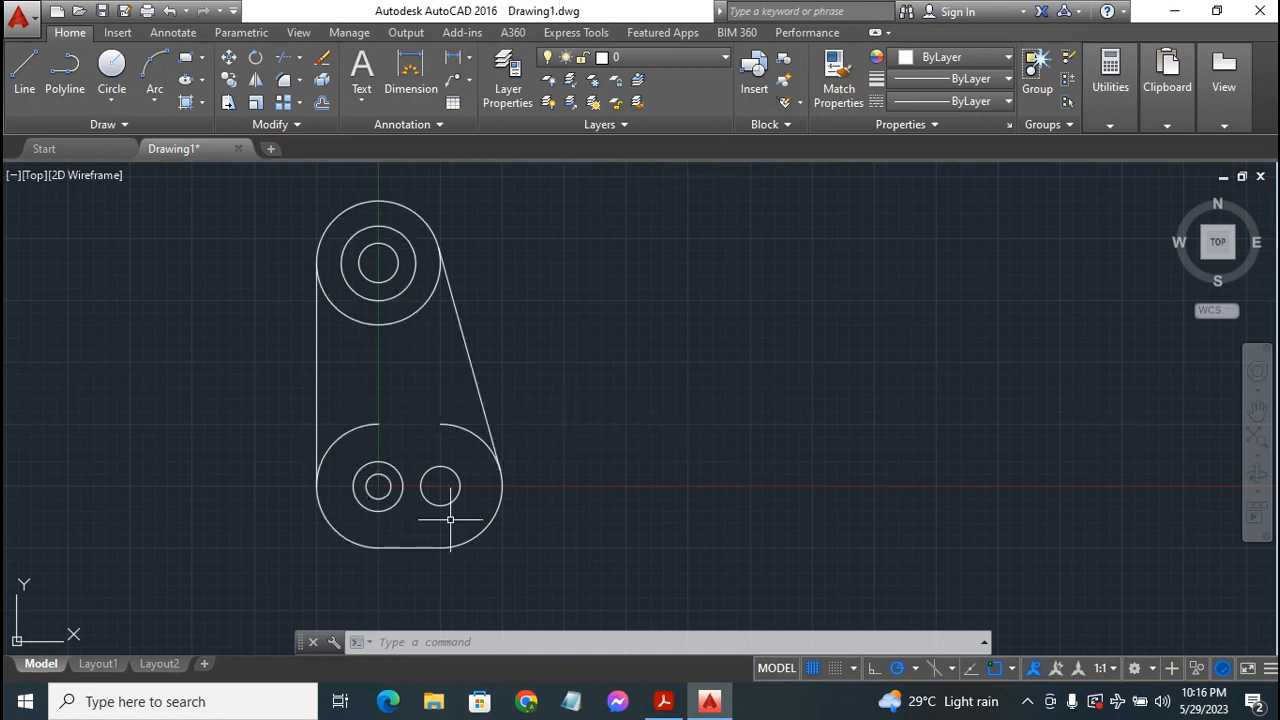
- Trim the lower part of the upper outer circle and the excess upper portions of both lower arcs inside the plate outline
left_click(283, 59)
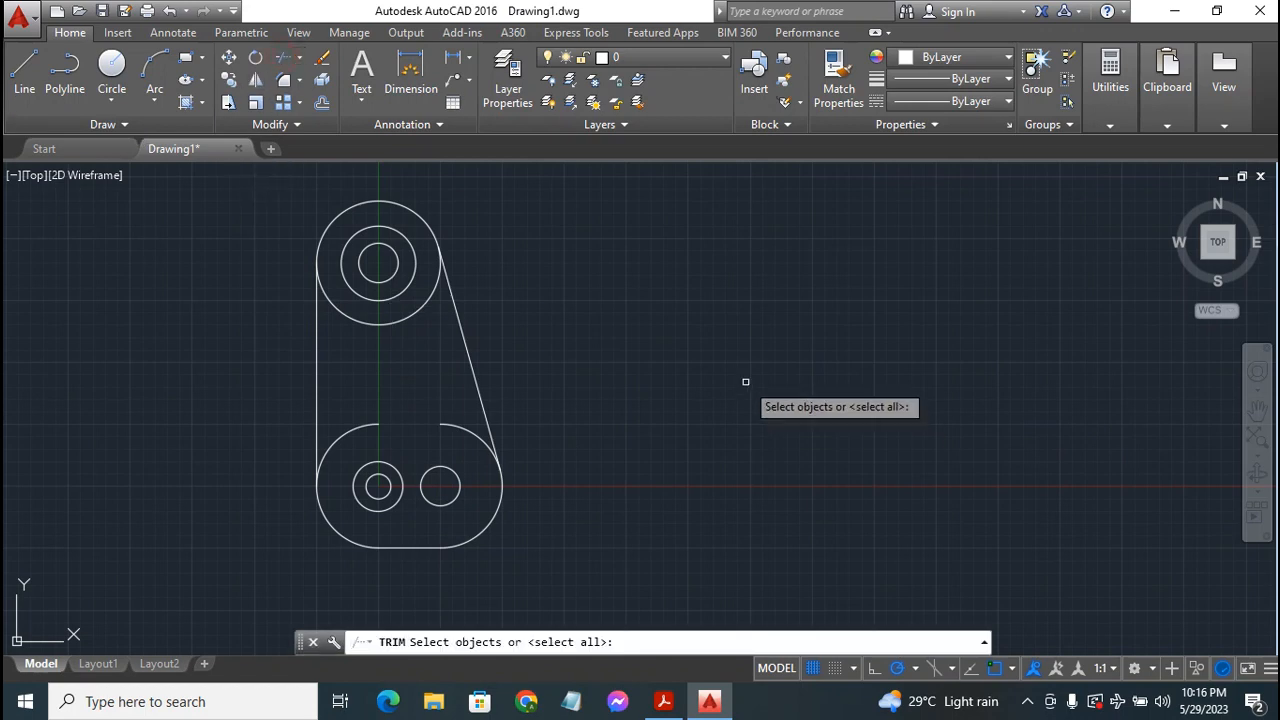
key("Return")
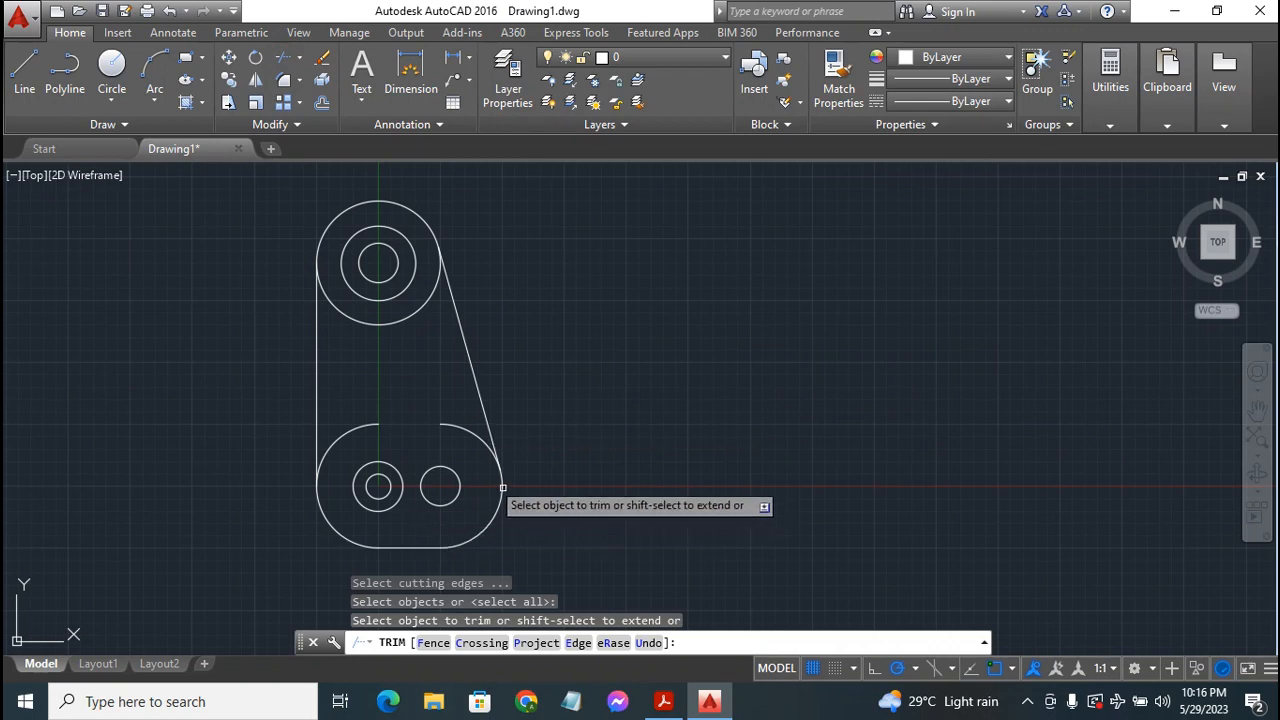
left_click(381, 323)
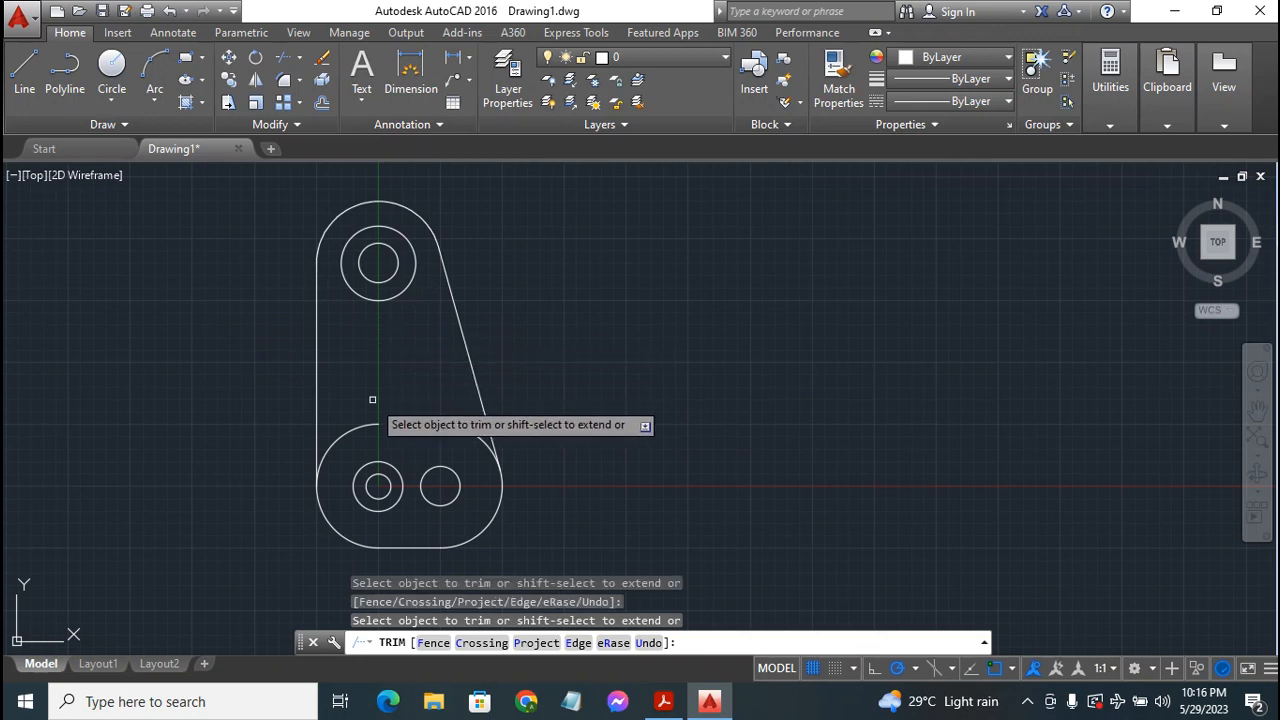
left_click(338, 435)
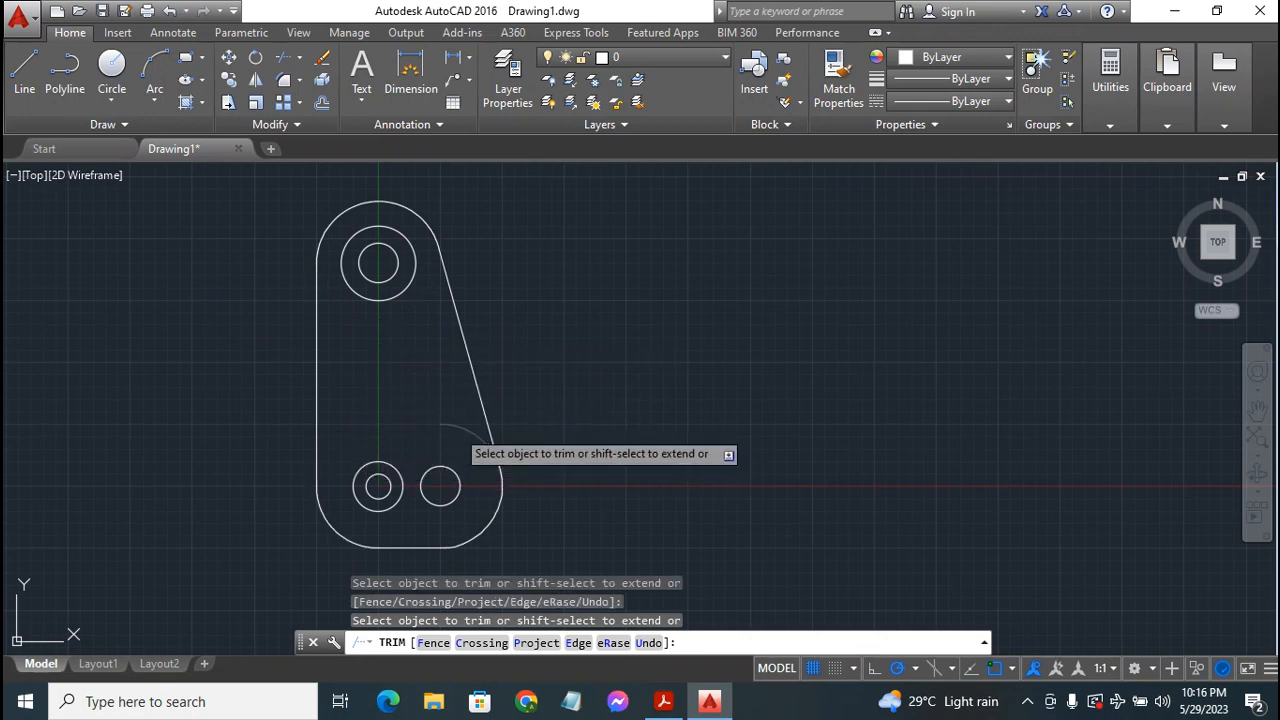
left_click(457, 429)
key("Escape")
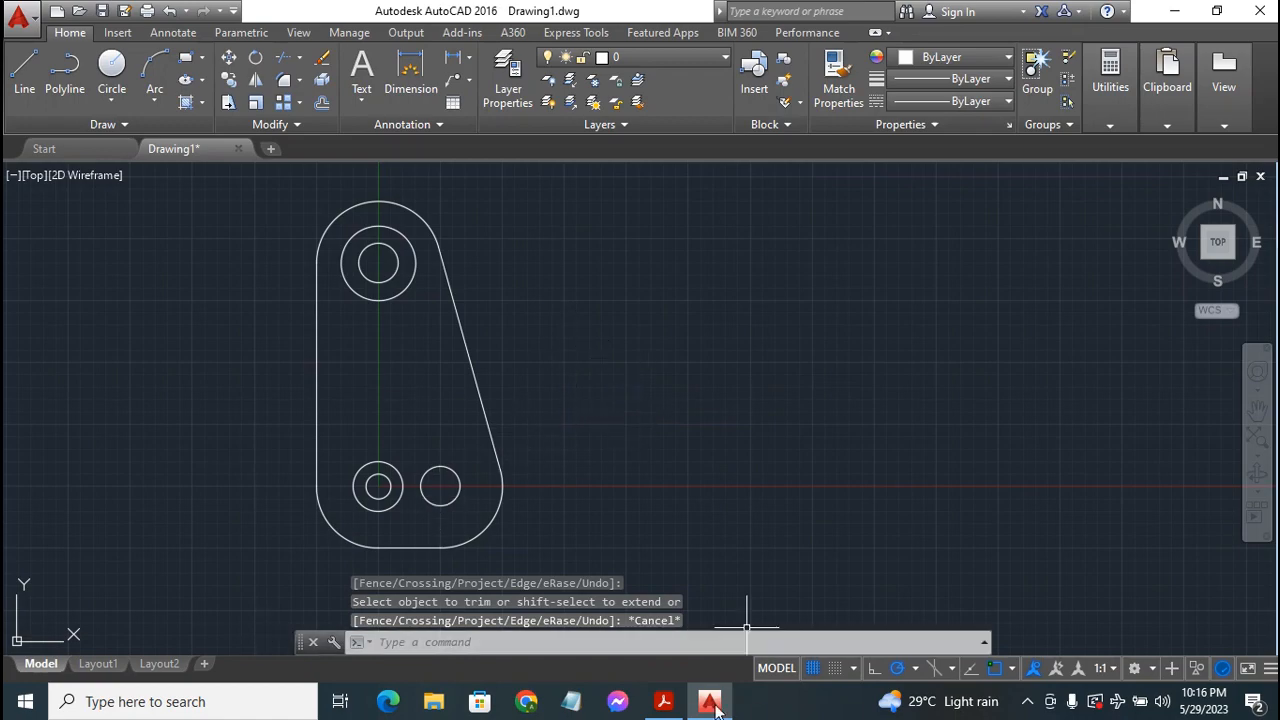
- Check the dimensions in the Exercise 12 PDF and make Dimen 1 the current layer in AutoCAD
left_click(664, 702)
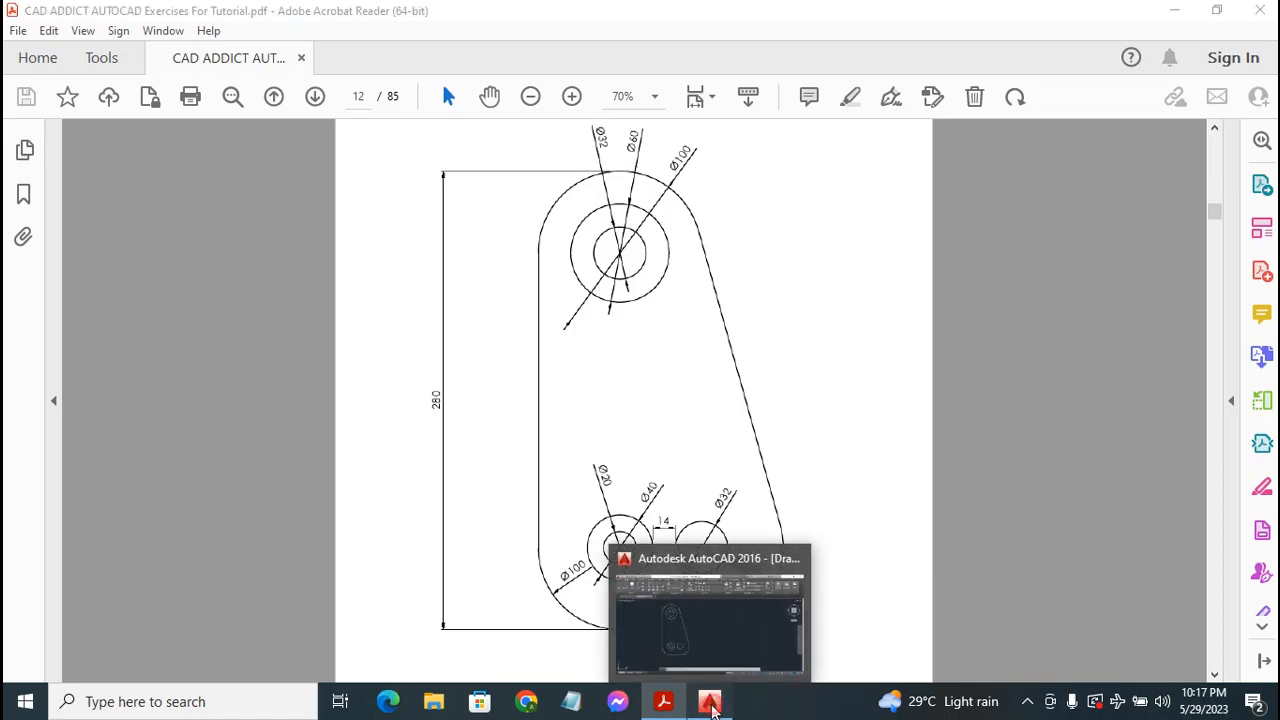
left_click(710, 703)
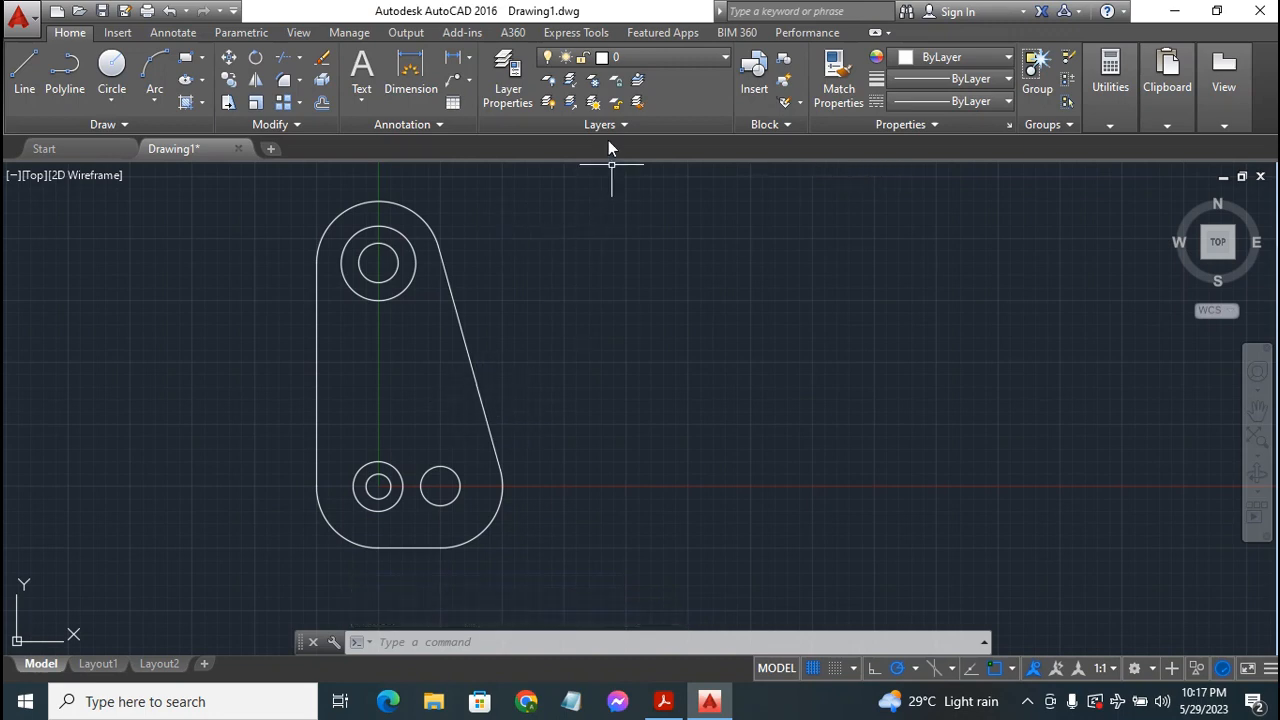
left_click(670, 55)
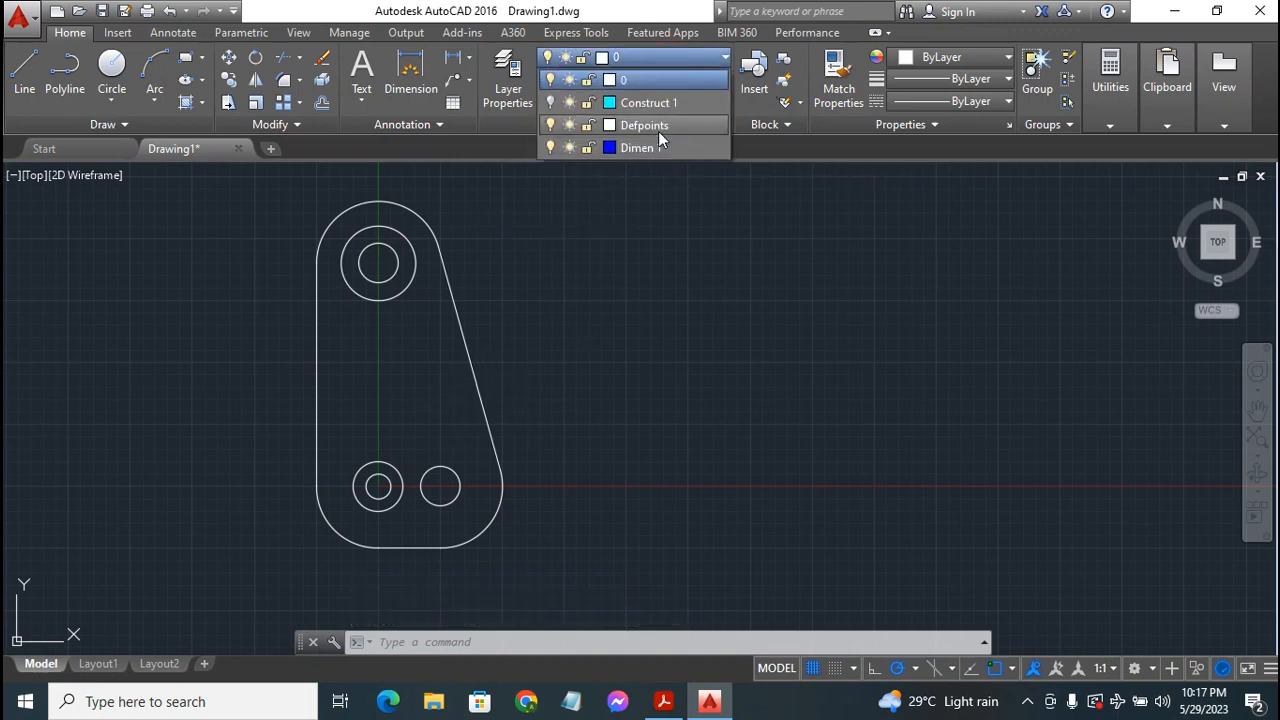
left_click(654, 148)
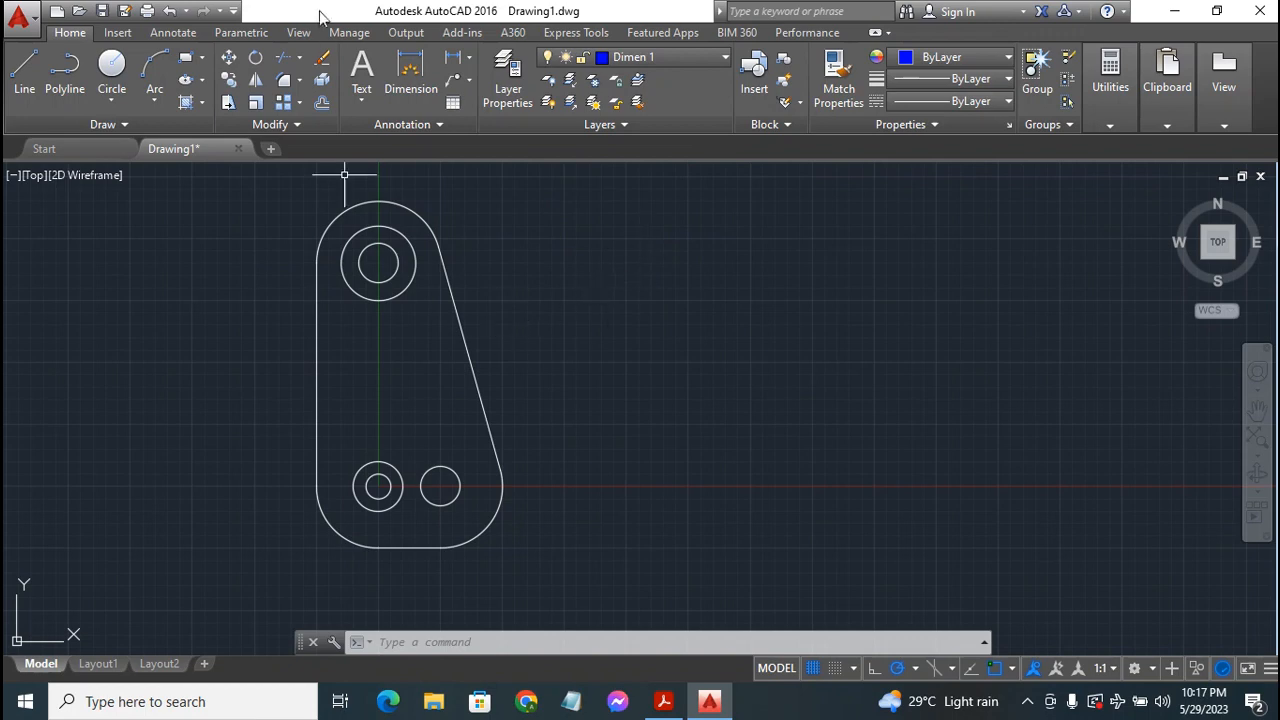
- Start the Dimension command and enable the Endpoint, Midpoint, Center, Intersection and Extension object snaps
left_click(410, 72)
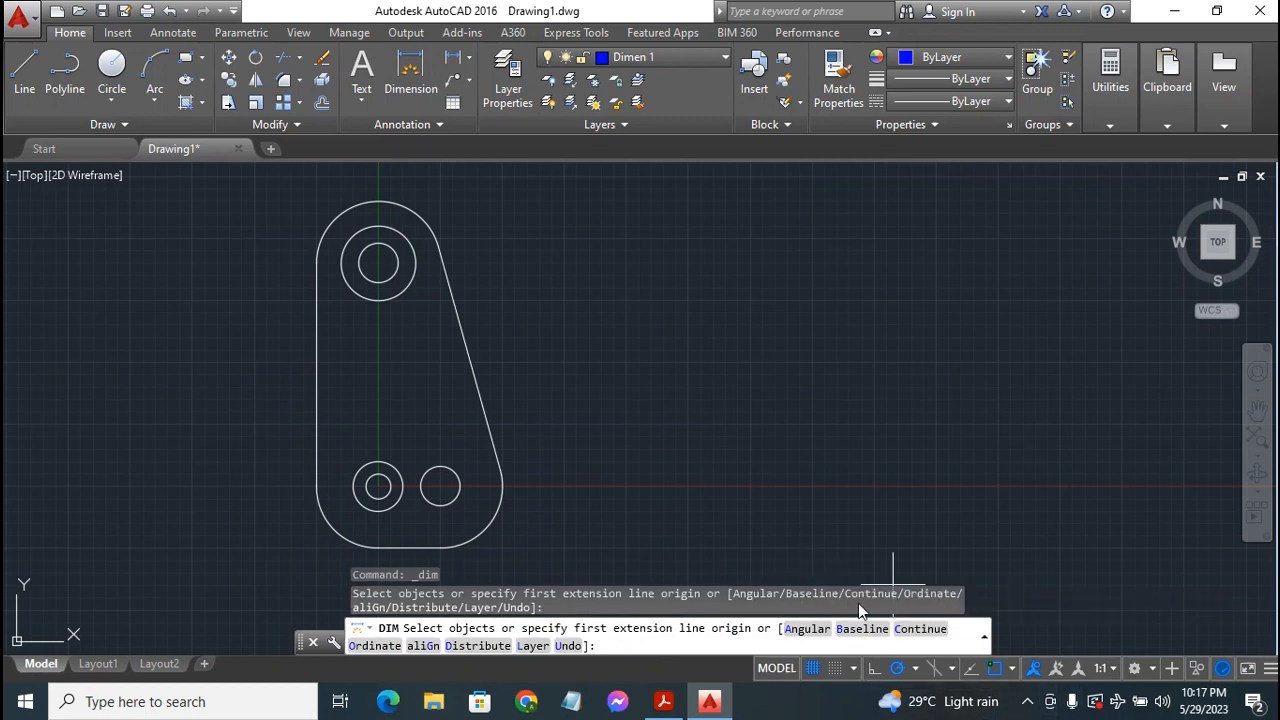
left_click(1012, 669)
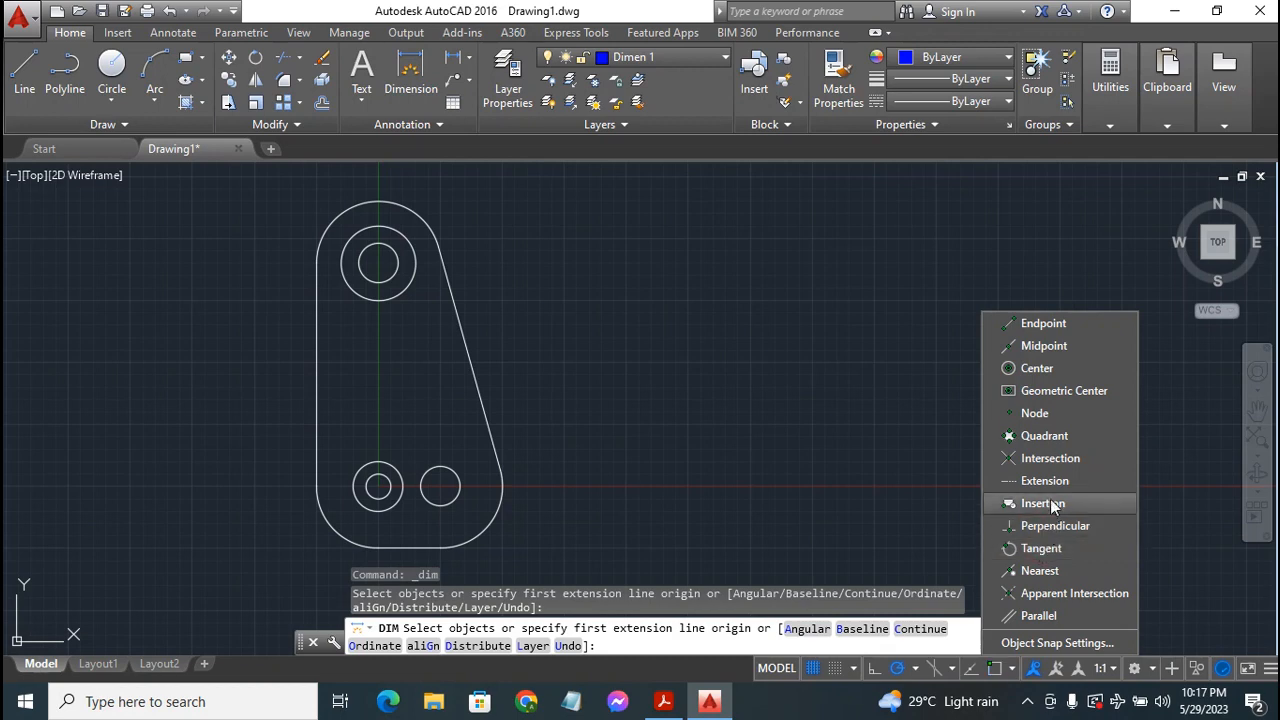
left_click(1052, 346)
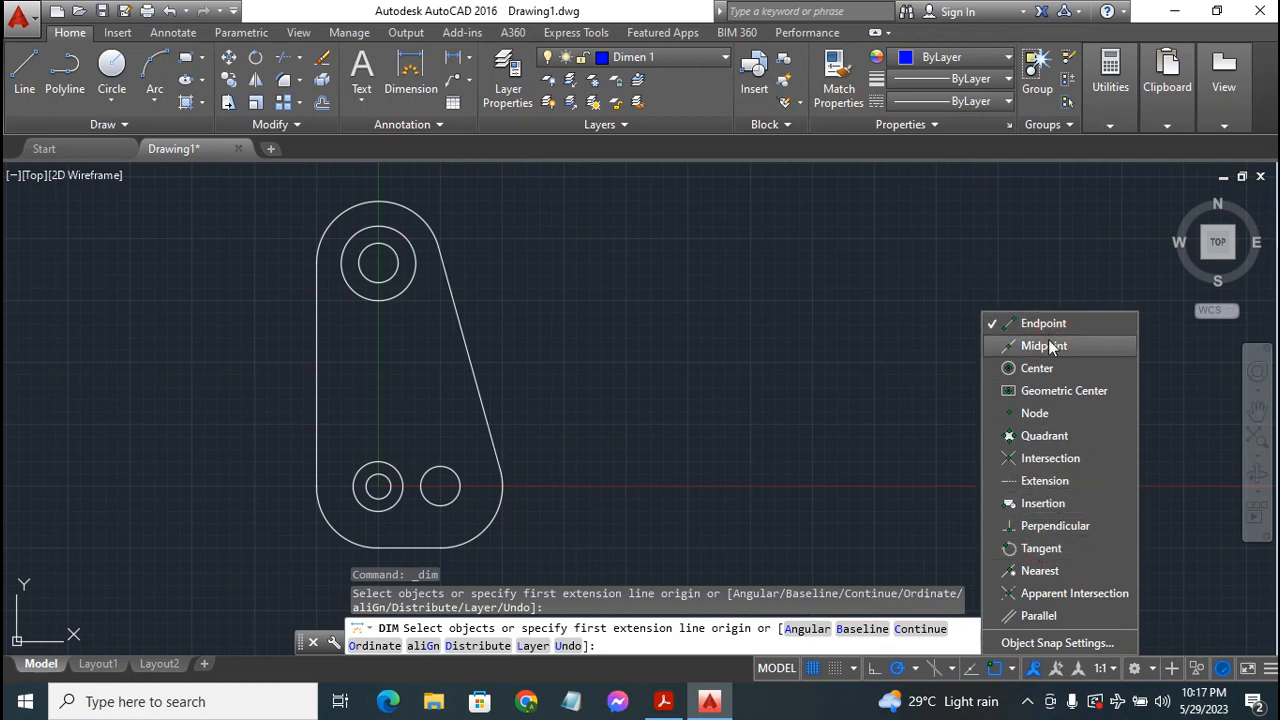
left_click(1055, 368)
left_click(1060, 459)
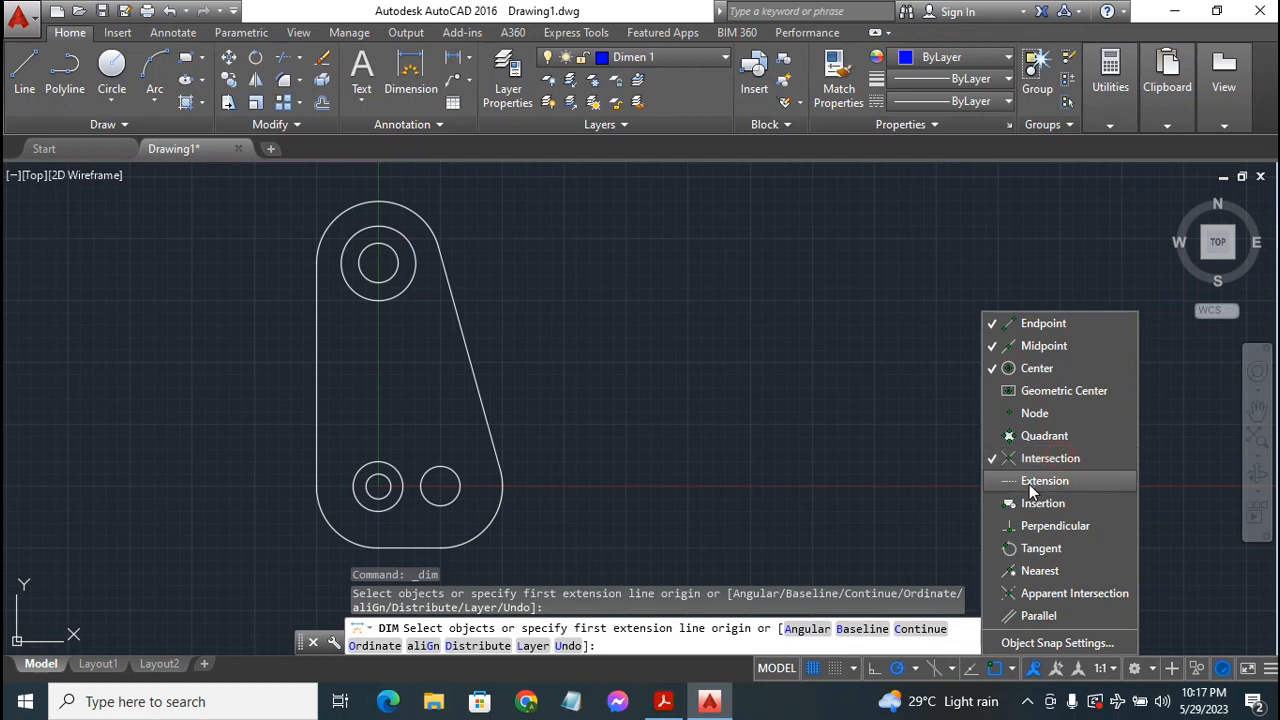
left_click(1036, 483)
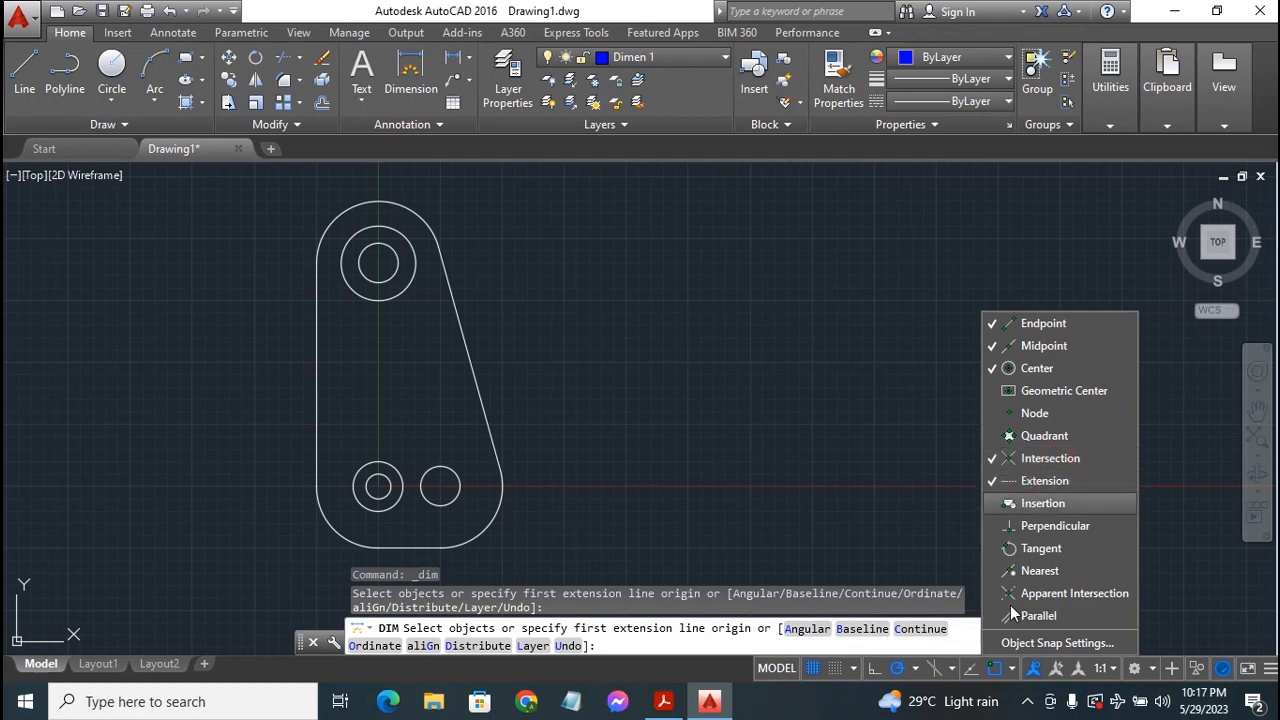
left_click(1003, 670)
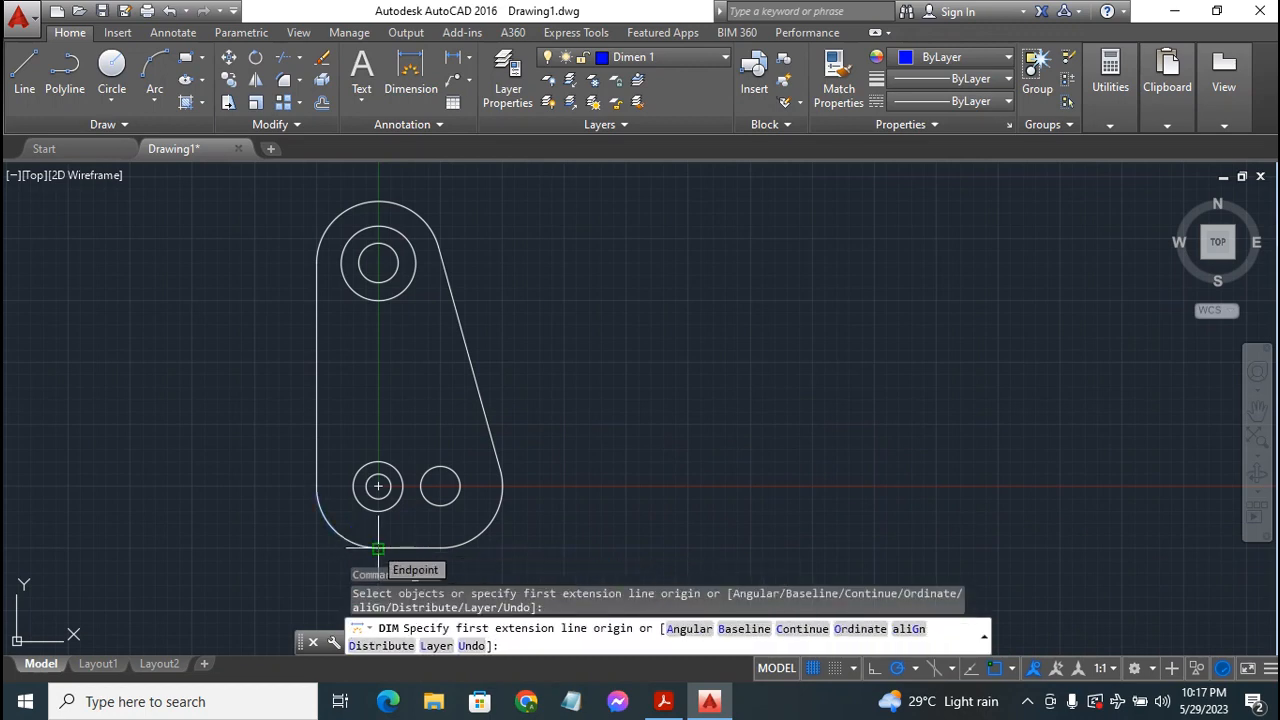
- Dimension the plate's overall height from its bottom edge to the top of the upper arc, placing the dimension left of the outline
left_click(378, 548)
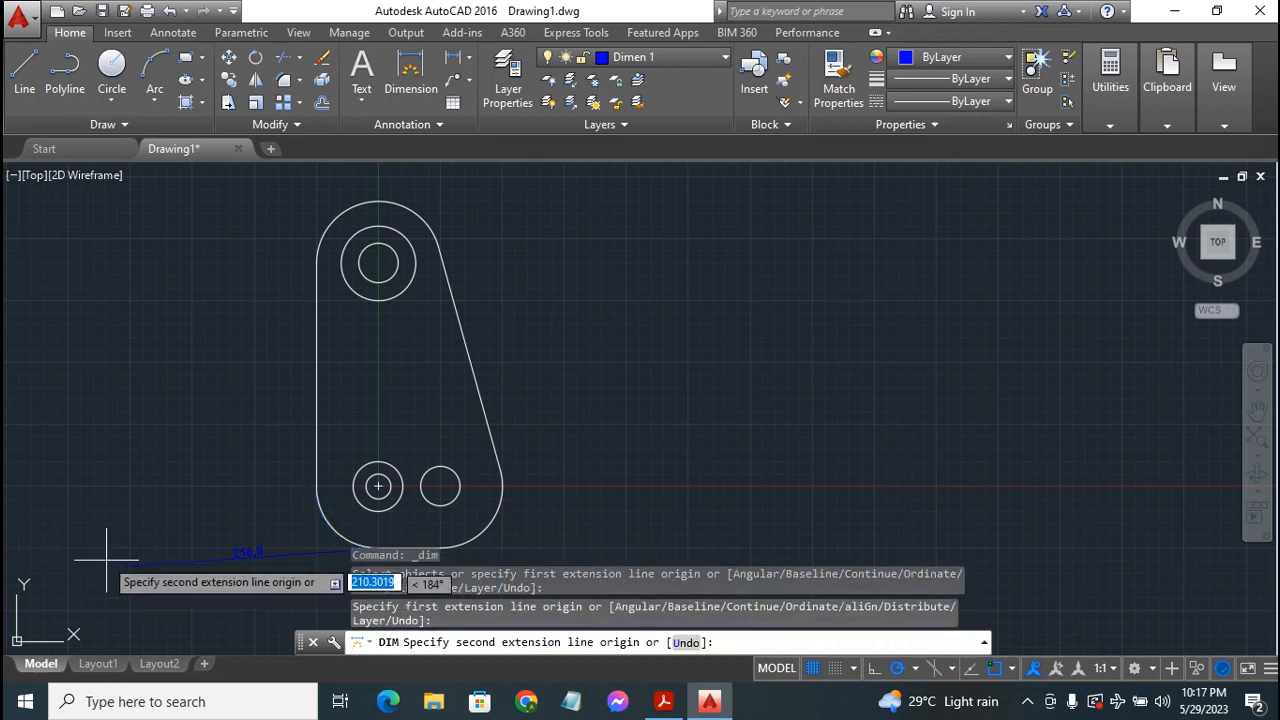
left_click(378, 201)
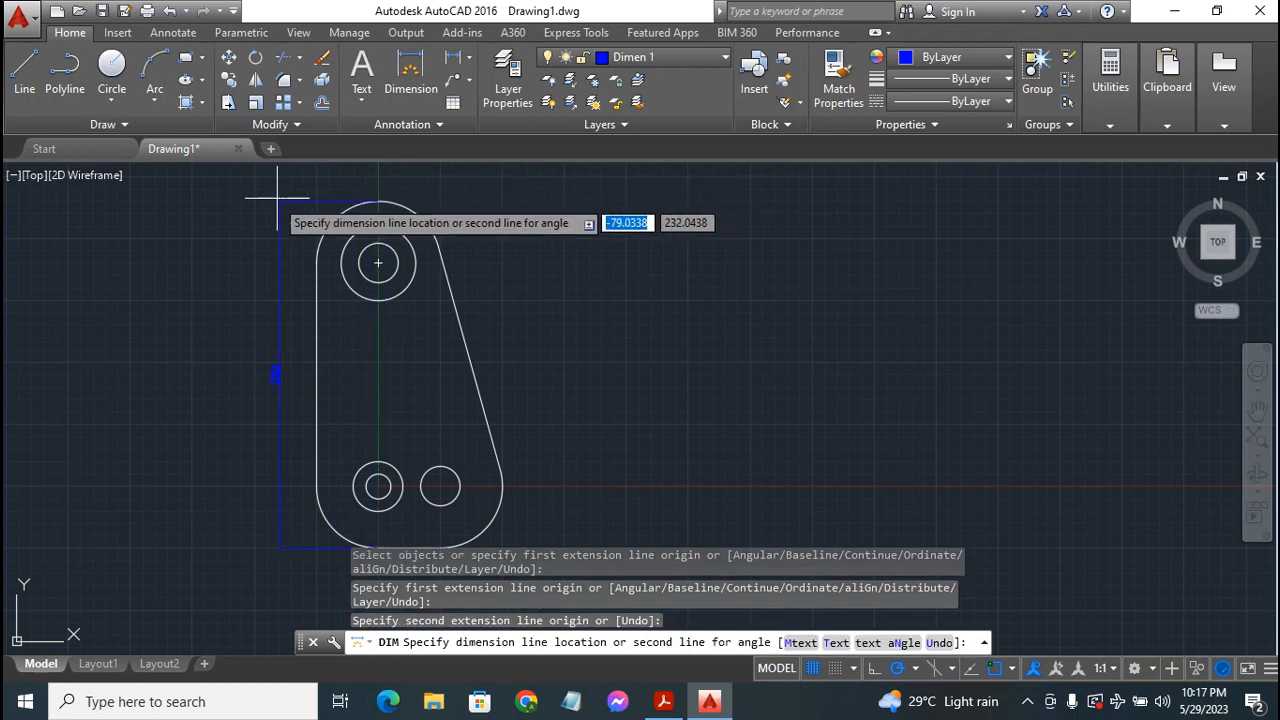
left_click(245, 200)
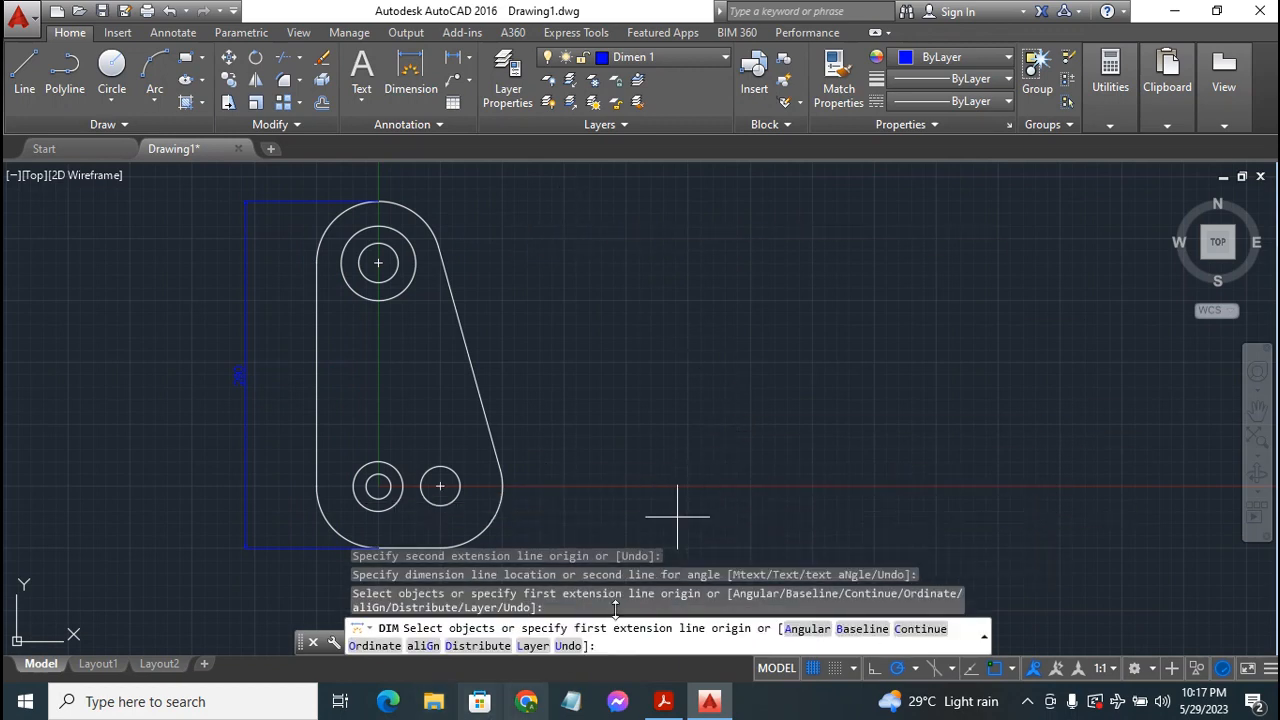
key("Escape")
key("Escape")
key("Escape")
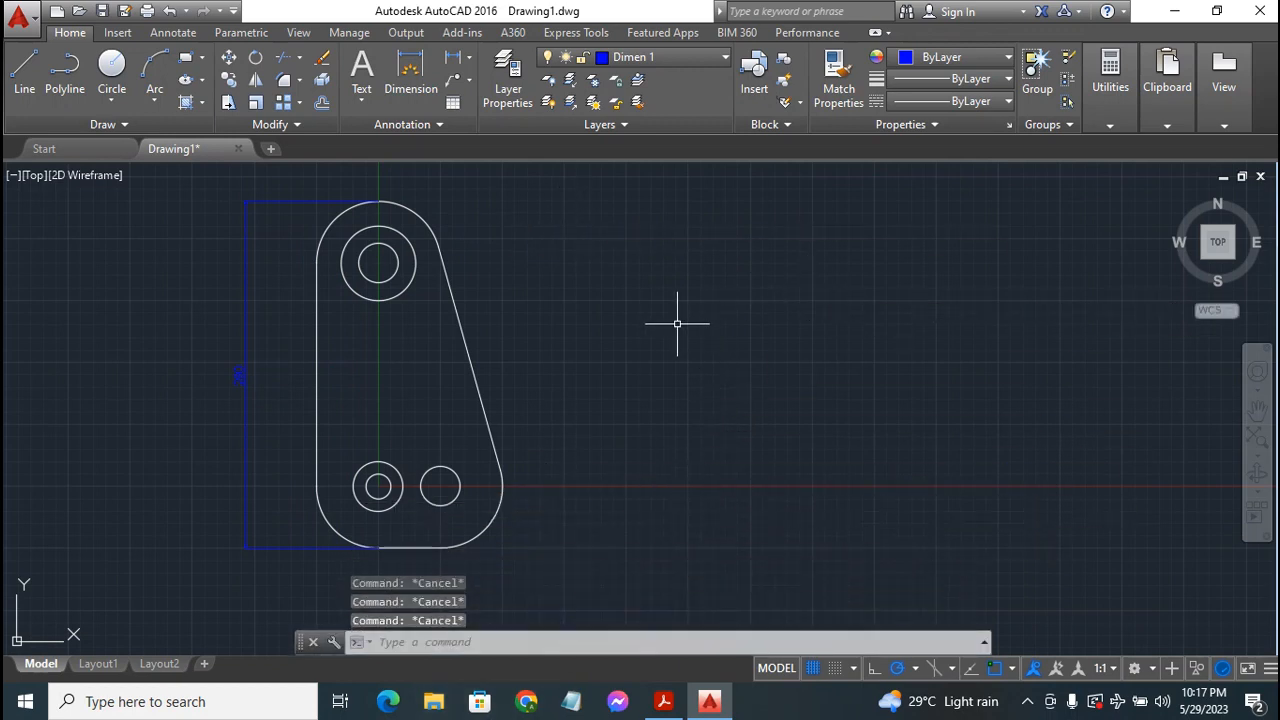
- Dimension the radius of the lower-right corner arc and the diameter of the lower-right circle
left_click(395, 80)
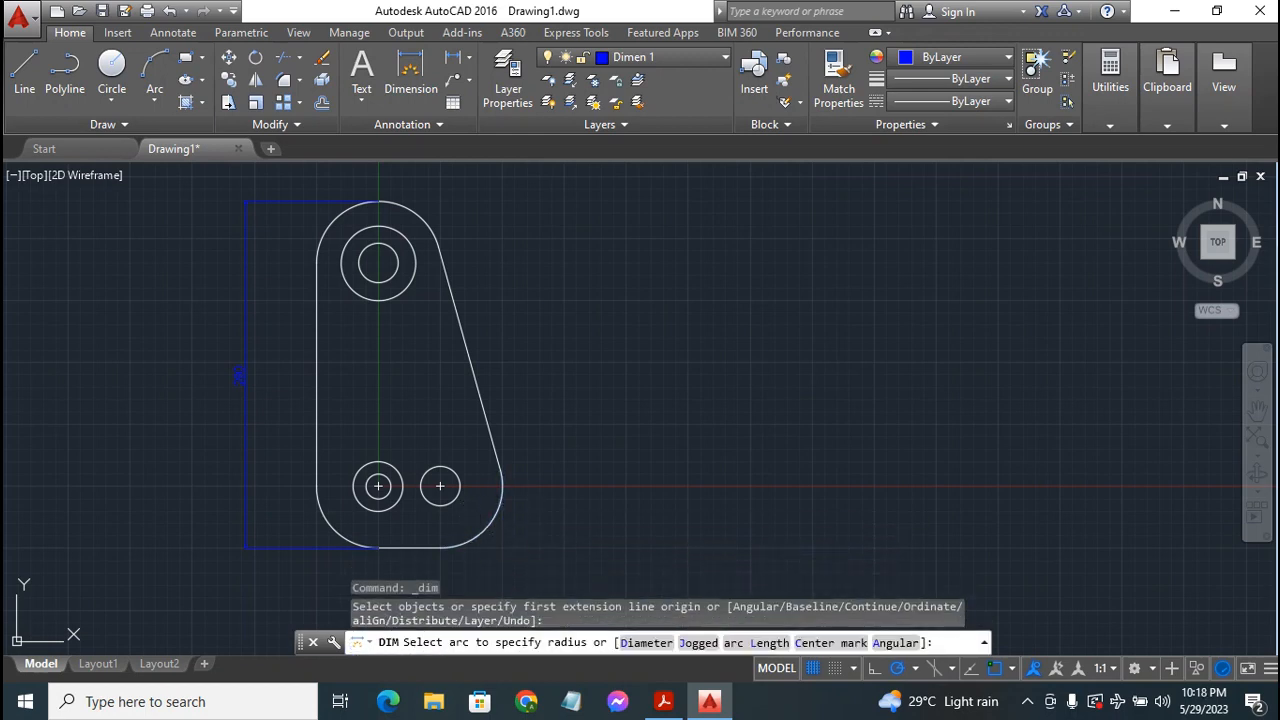
left_click(480, 533)
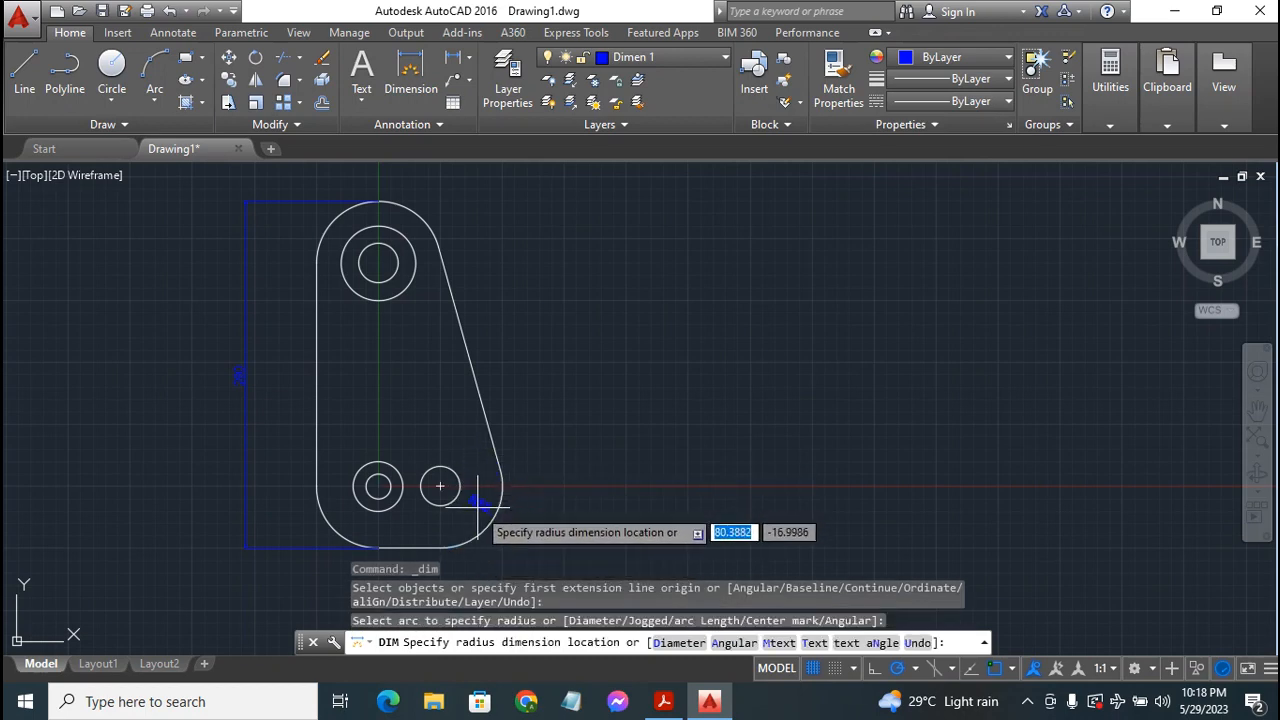
left_click(477, 505)
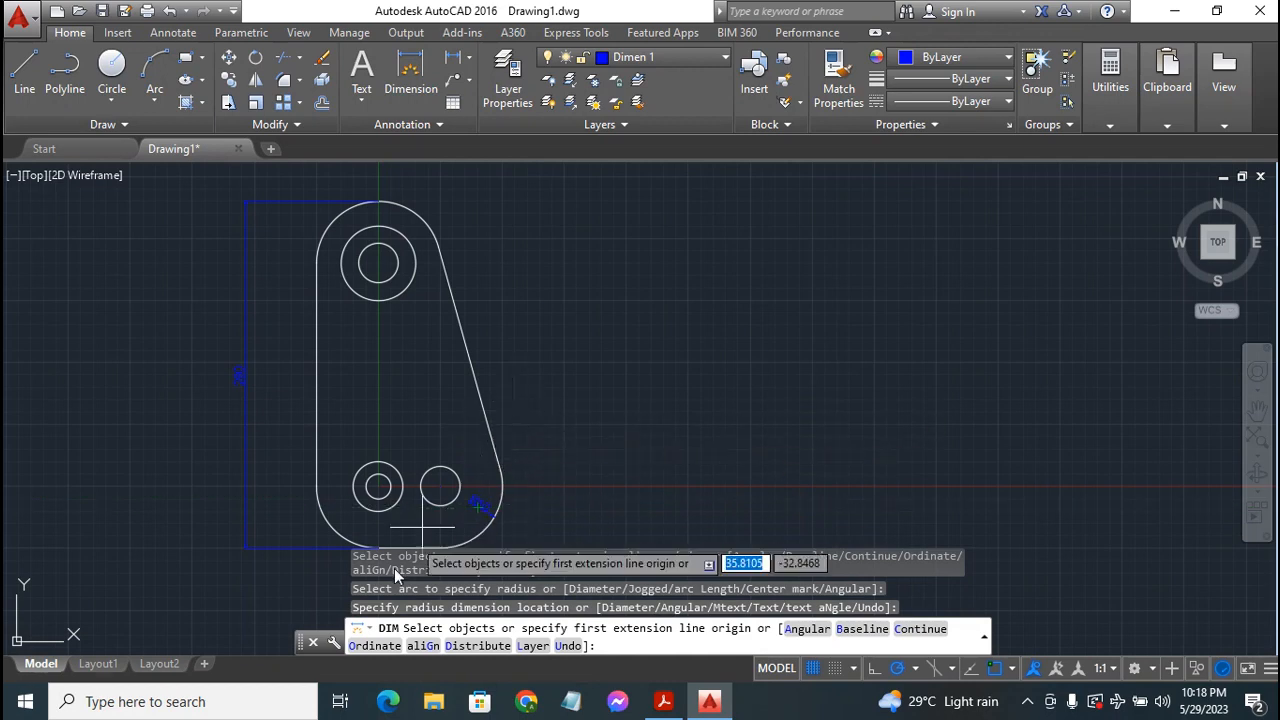
left_click(438, 468)
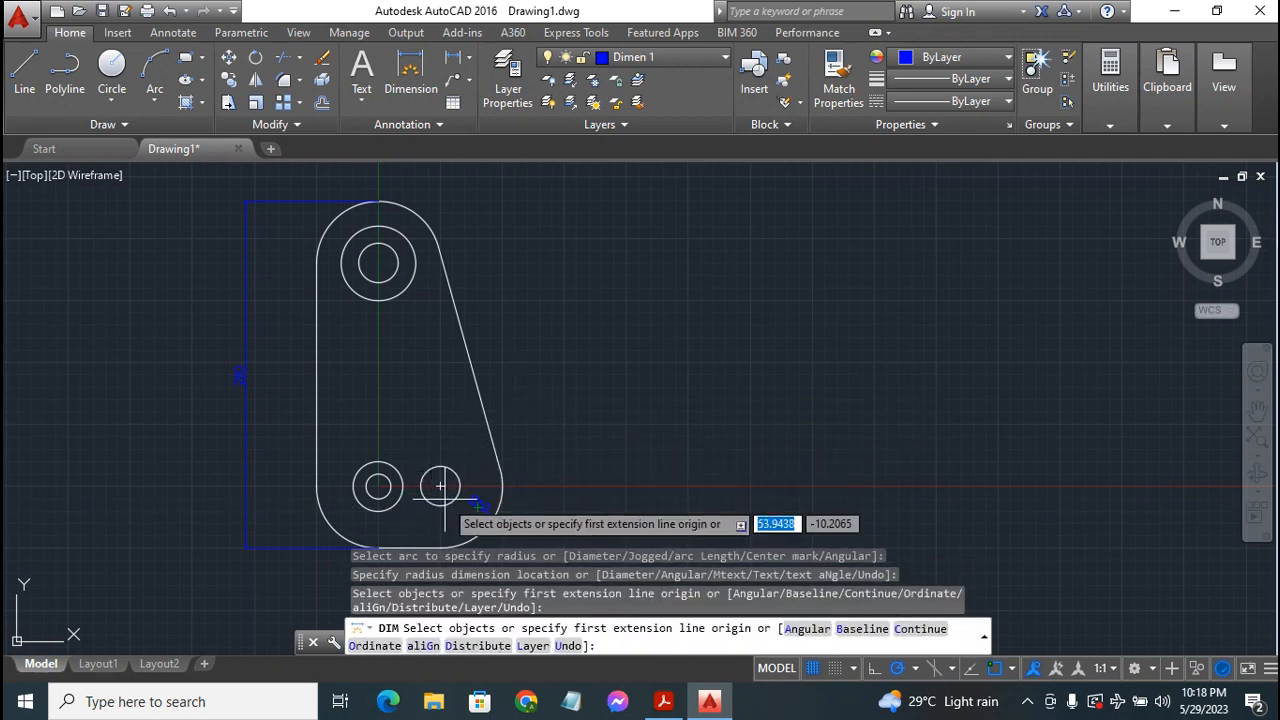
left_click(440, 486)
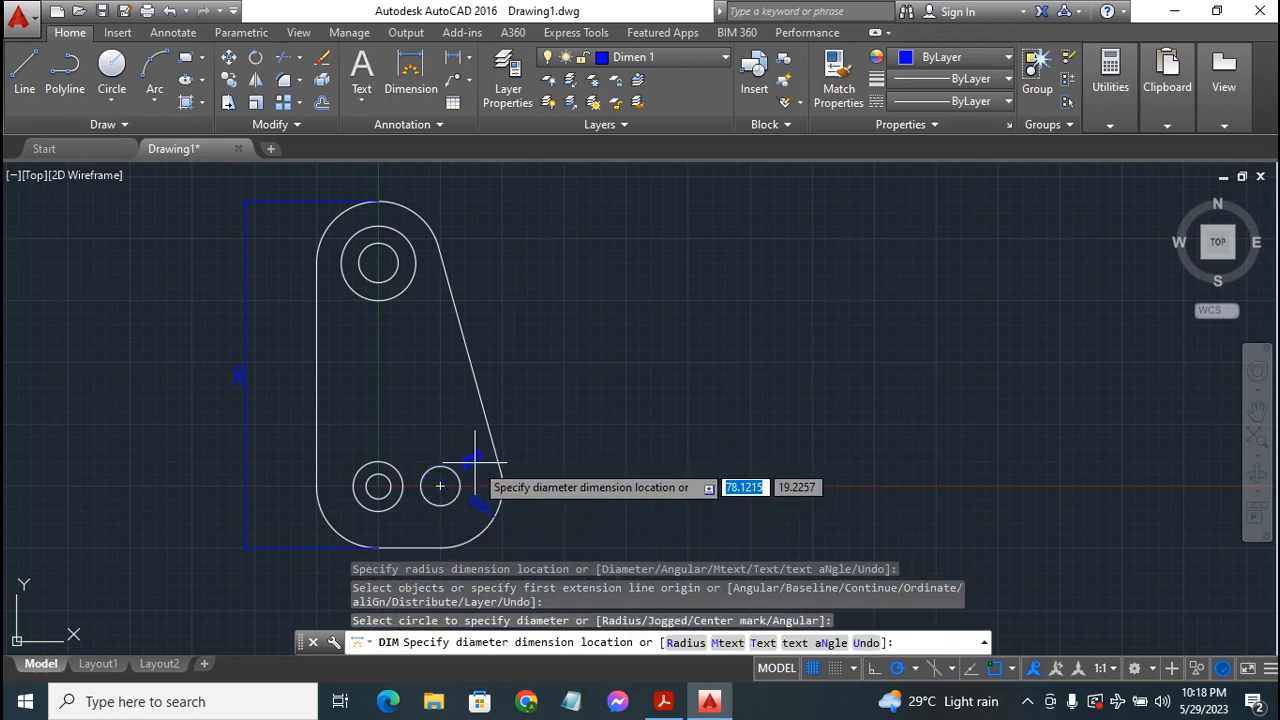
left_click(472, 456)
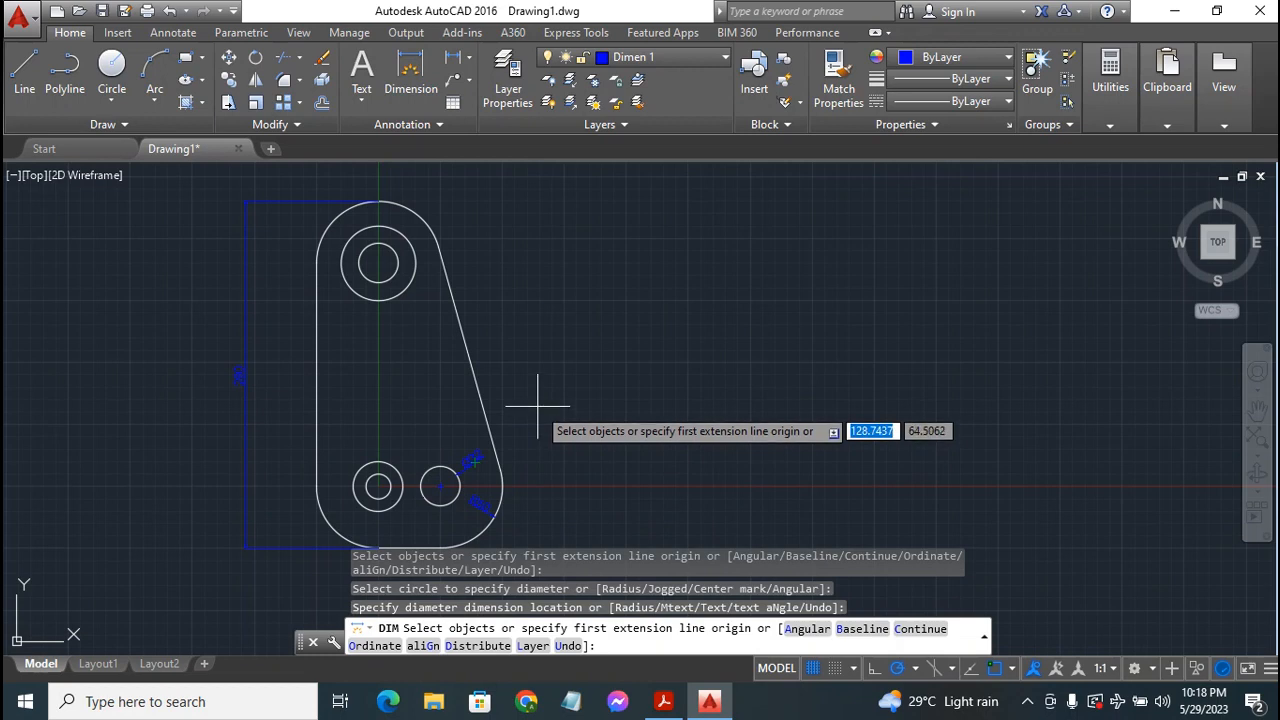
key("Escape")
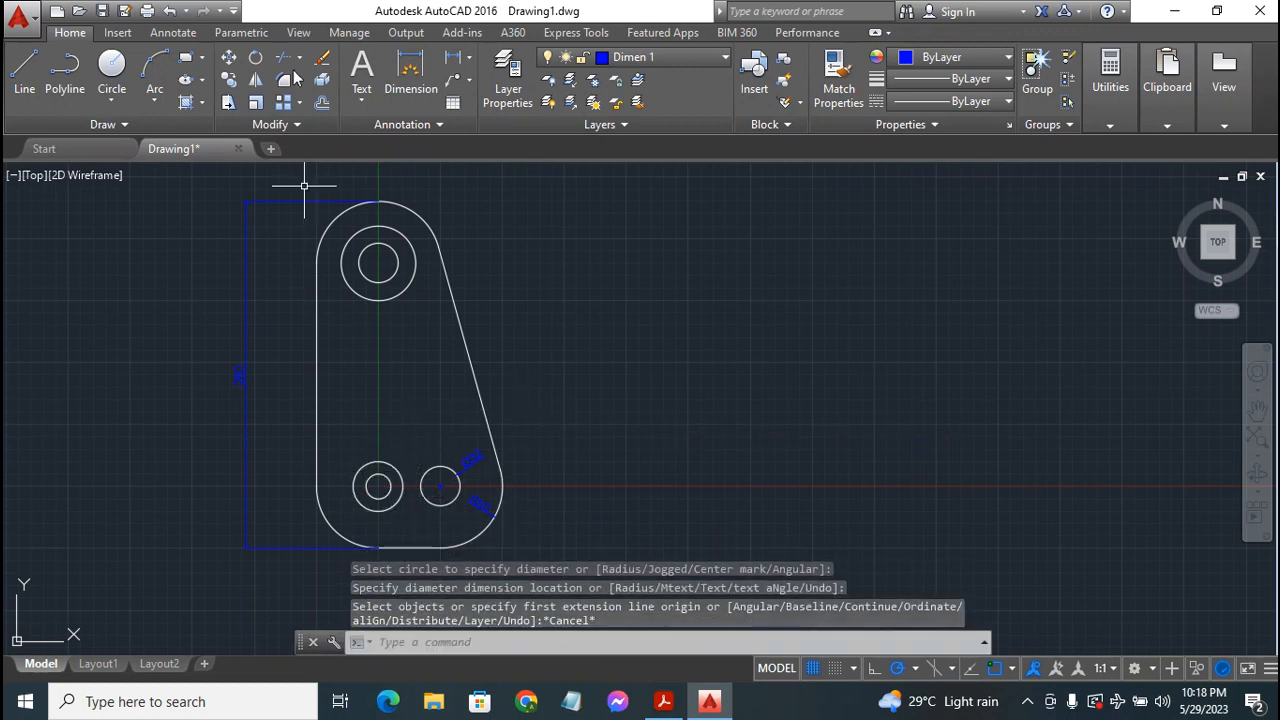
- Dimension the diameters of both lower-left concentric circles, the outer one toward the upper right and the inner one toward the upper left
left_click(410, 68)
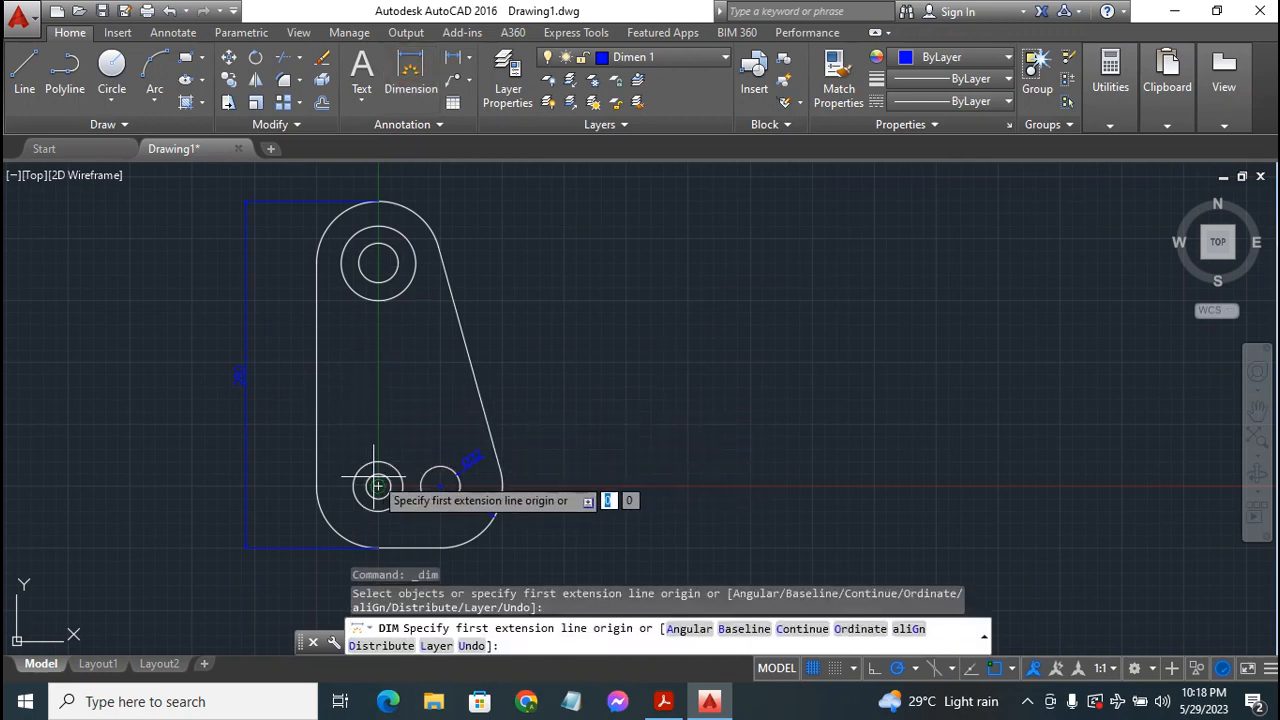
left_click(378, 486)
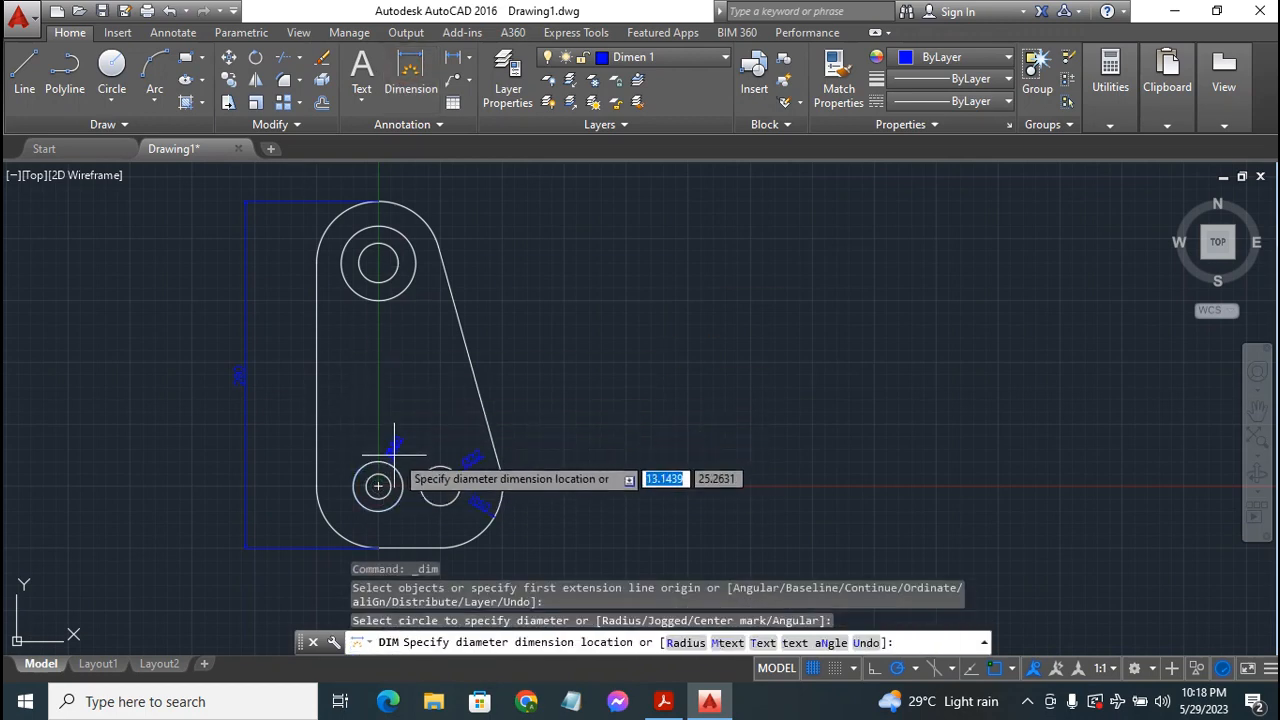
left_click(417, 436)
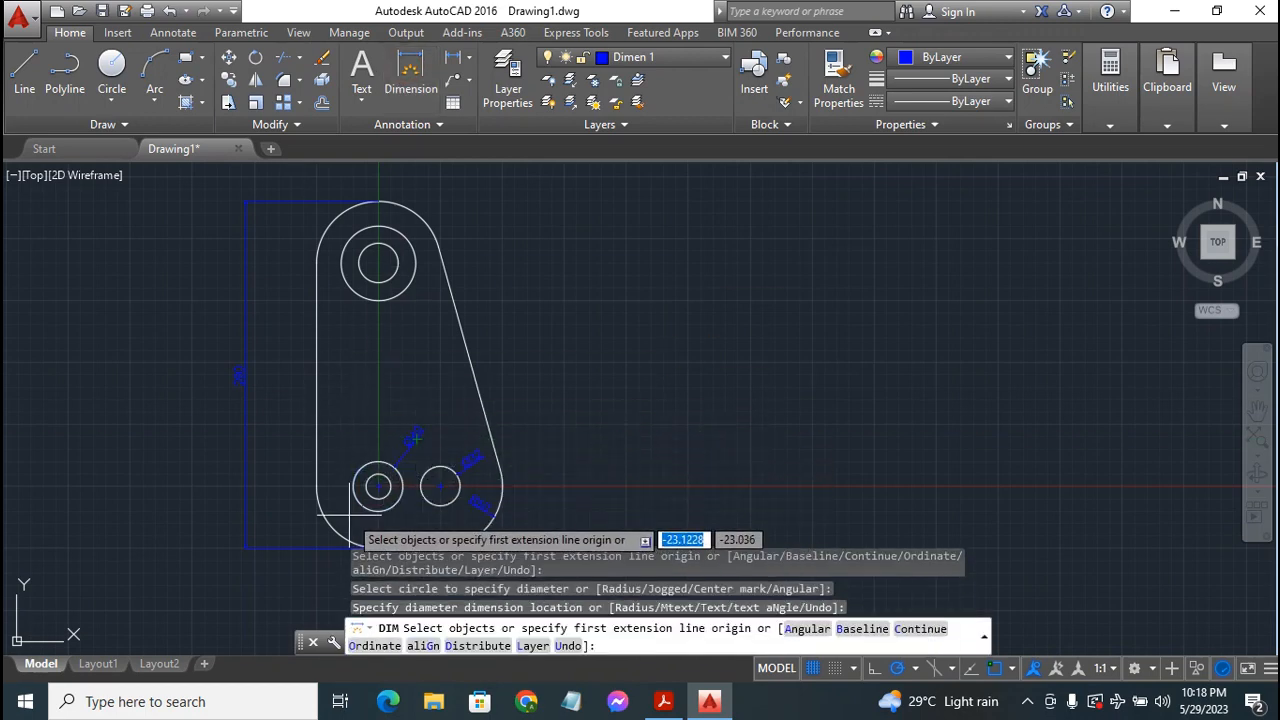
key("Return")
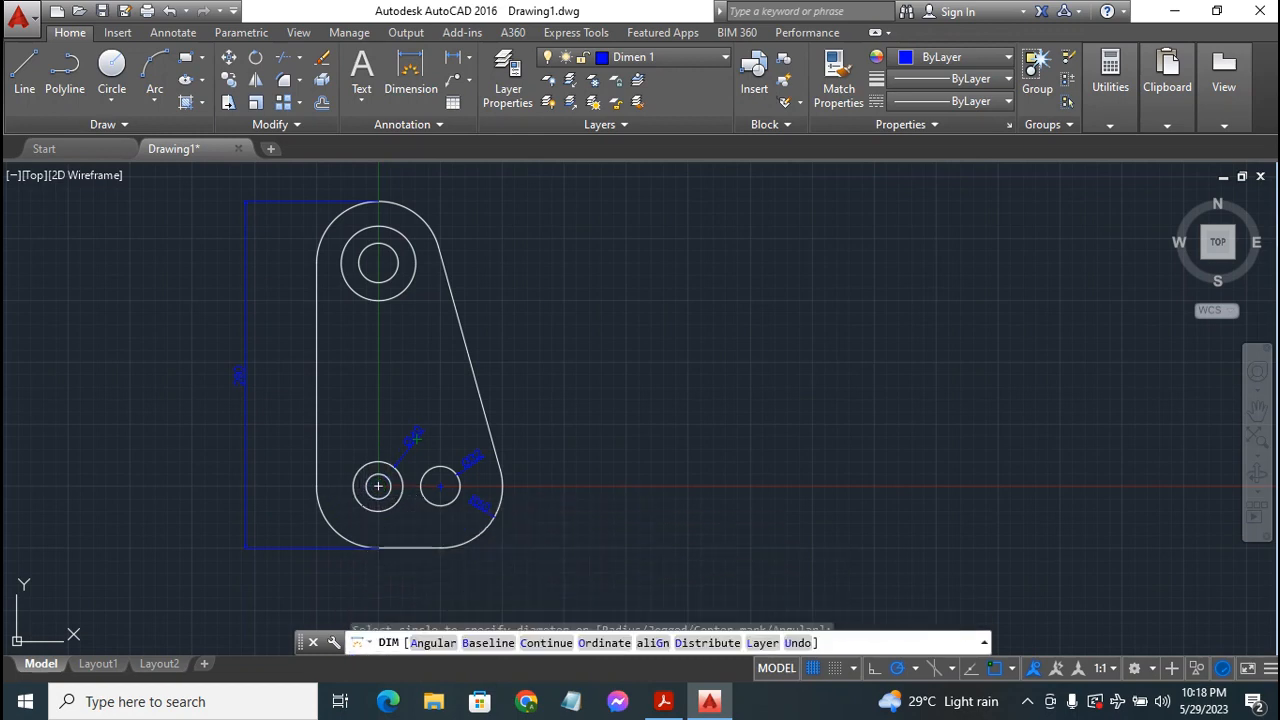
left_click(374, 483)
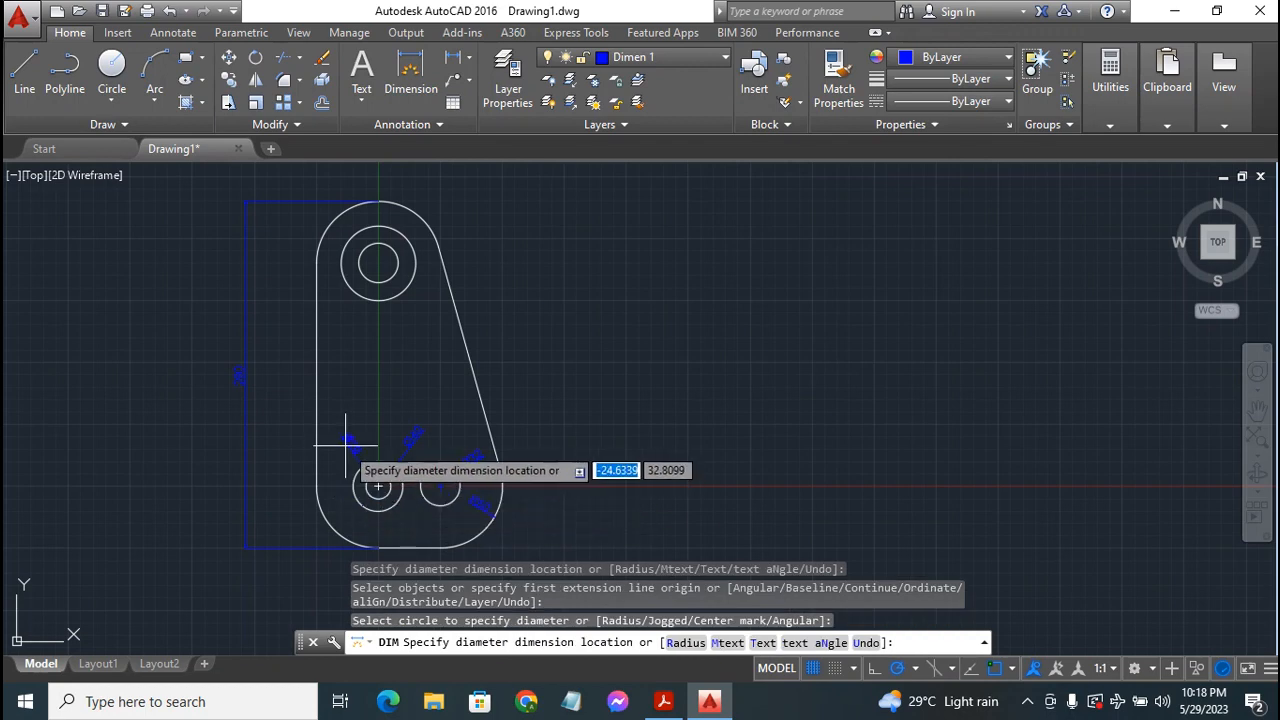
left_click(335, 462)
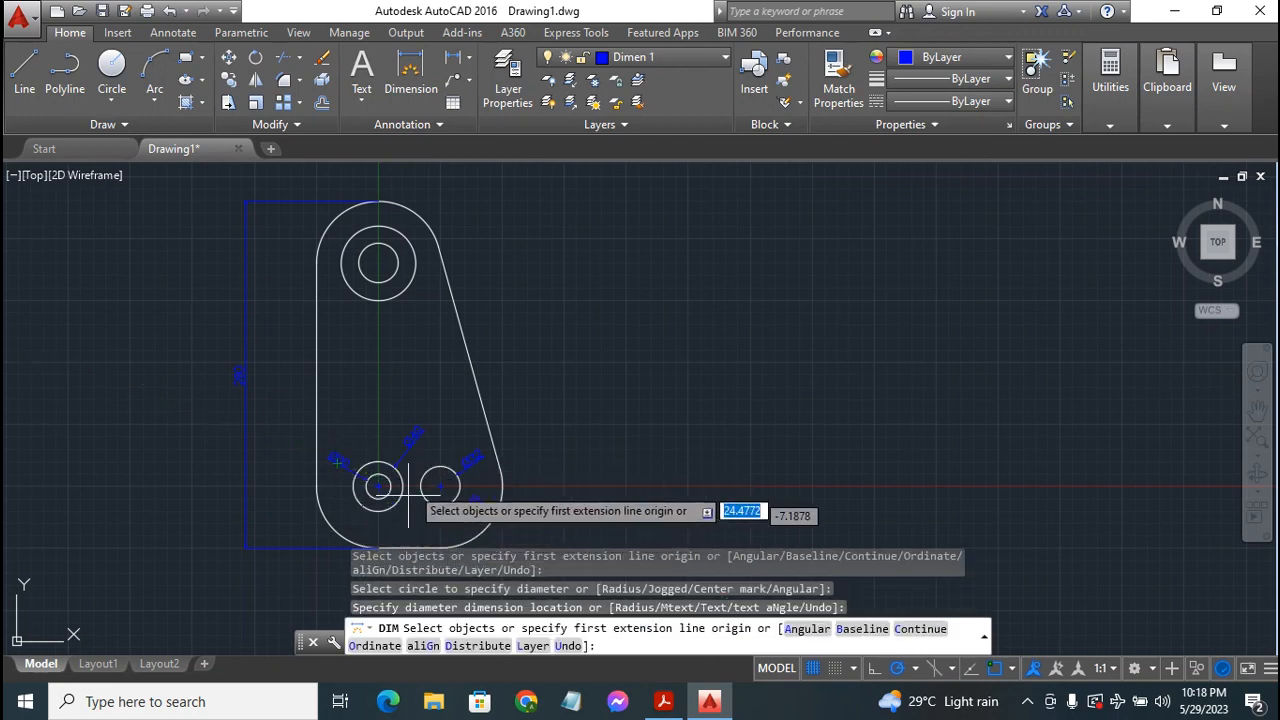
- Dimension the radii of the lower-left corner arc and the plate's upper arc, placing both values outside the outline
key("Return")
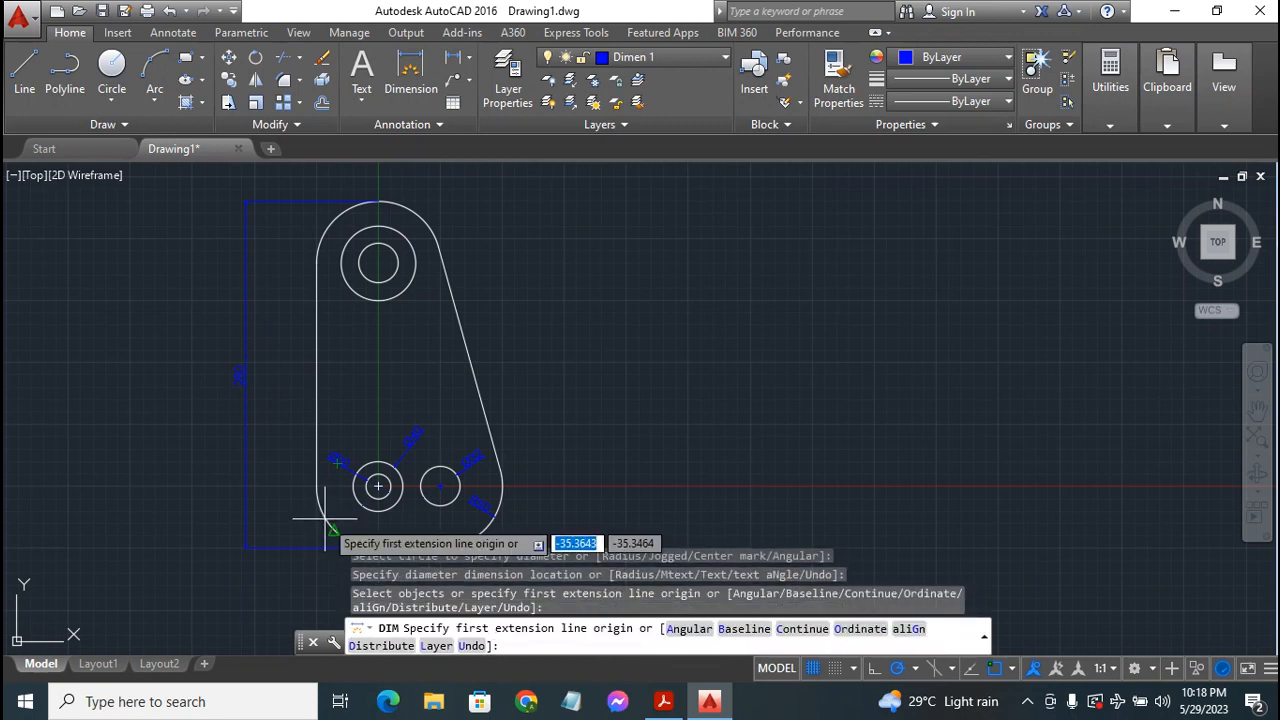
left_click(318, 520)
left_click(318, 519)
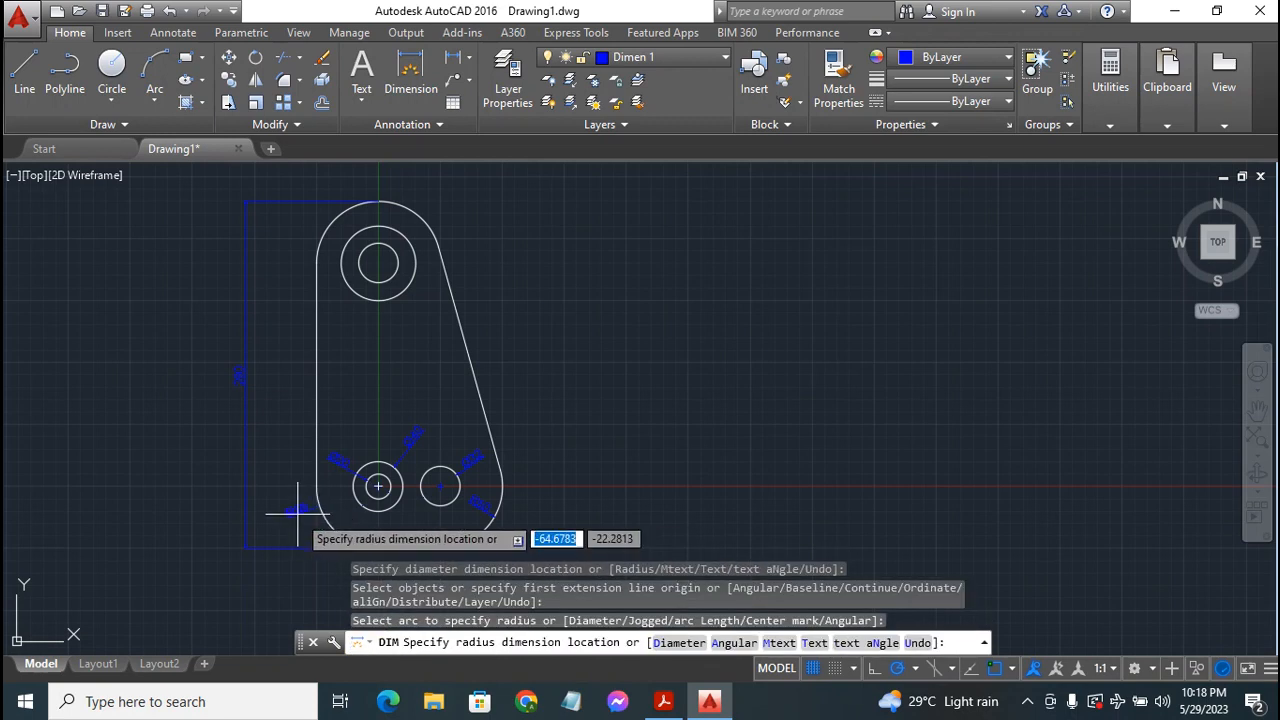
left_click(287, 508)
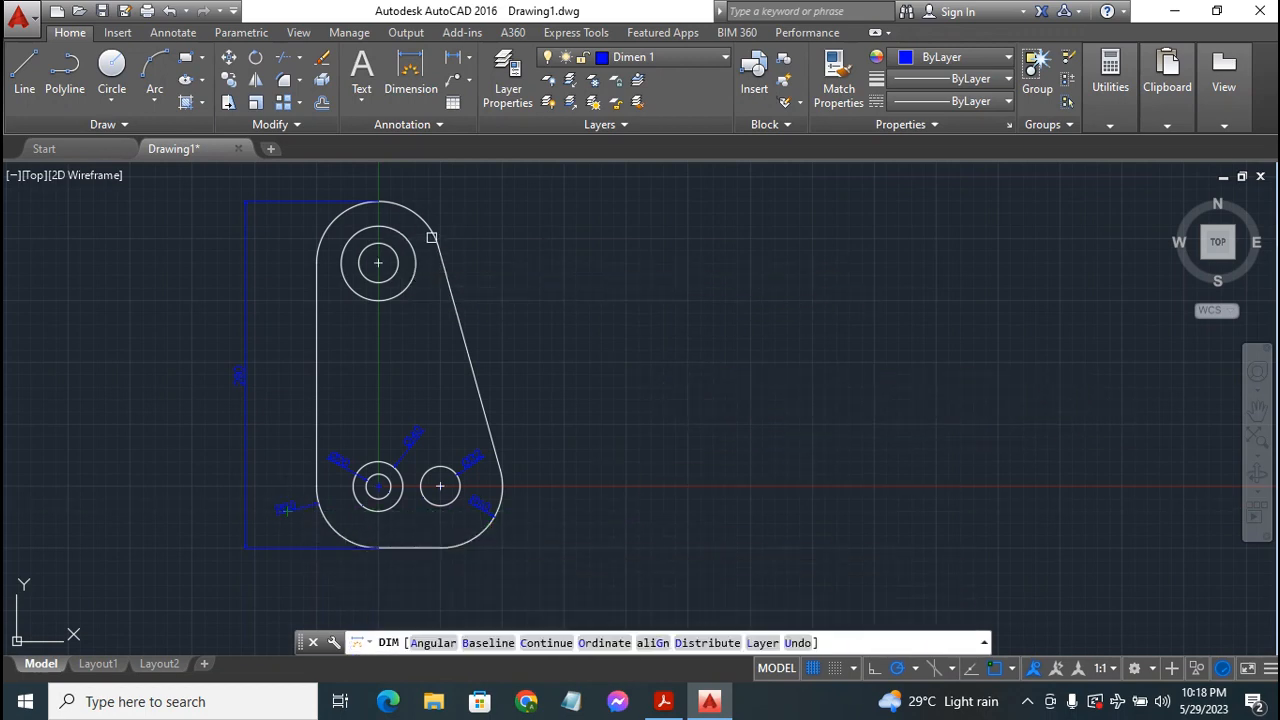
left_click(410, 206)
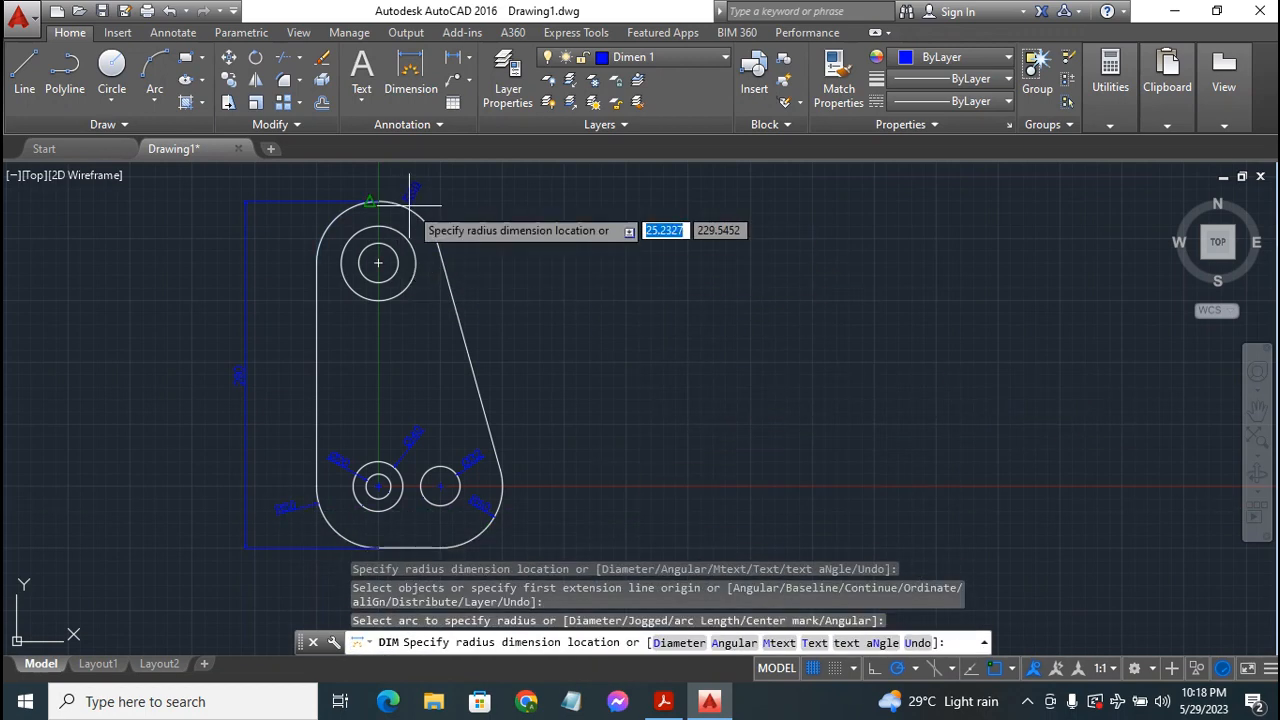
left_click(476, 199)
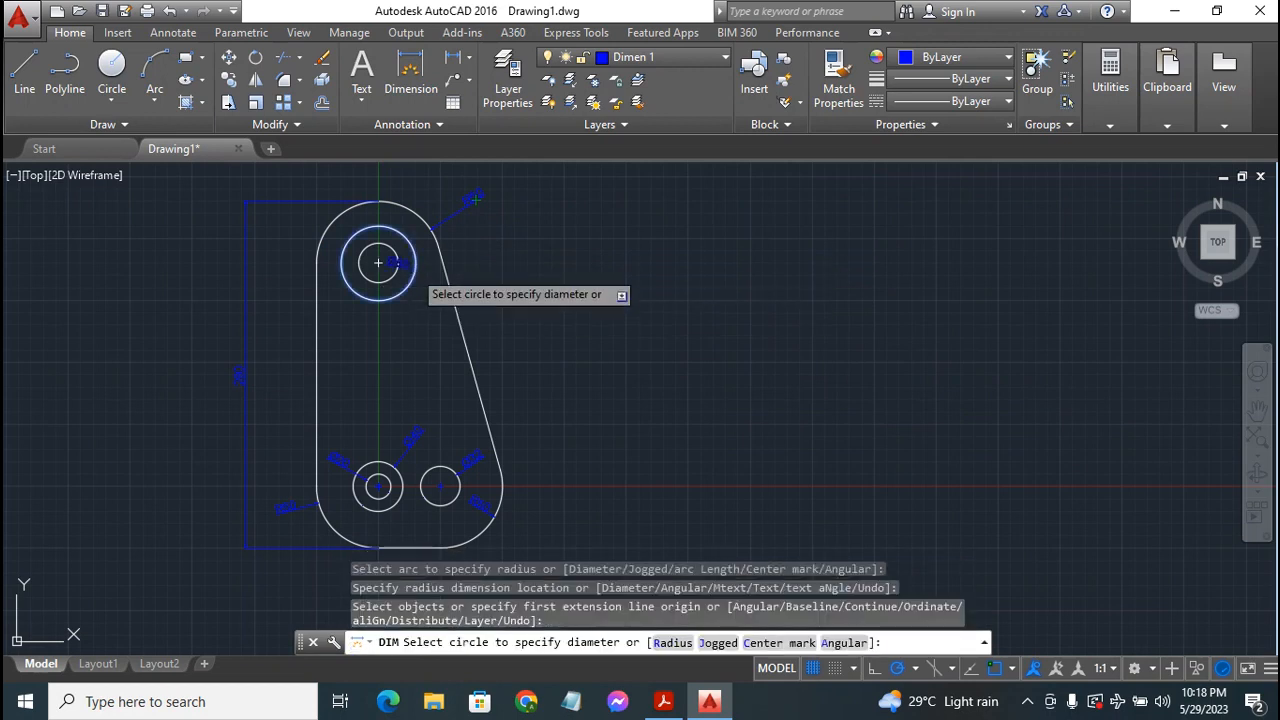
- Dimension the diameters of the two upper concentric circles, placing both values outside the outline
left_click(414, 272)
left_click(529, 250)
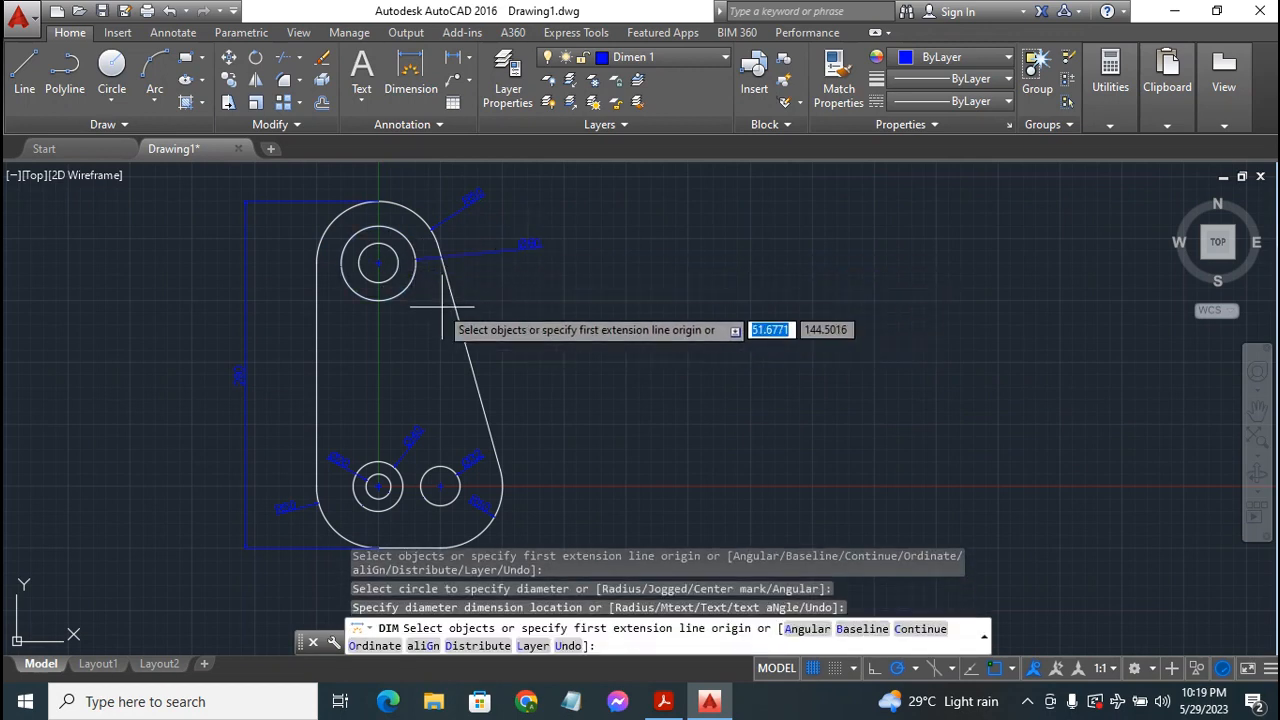
left_click(400, 233)
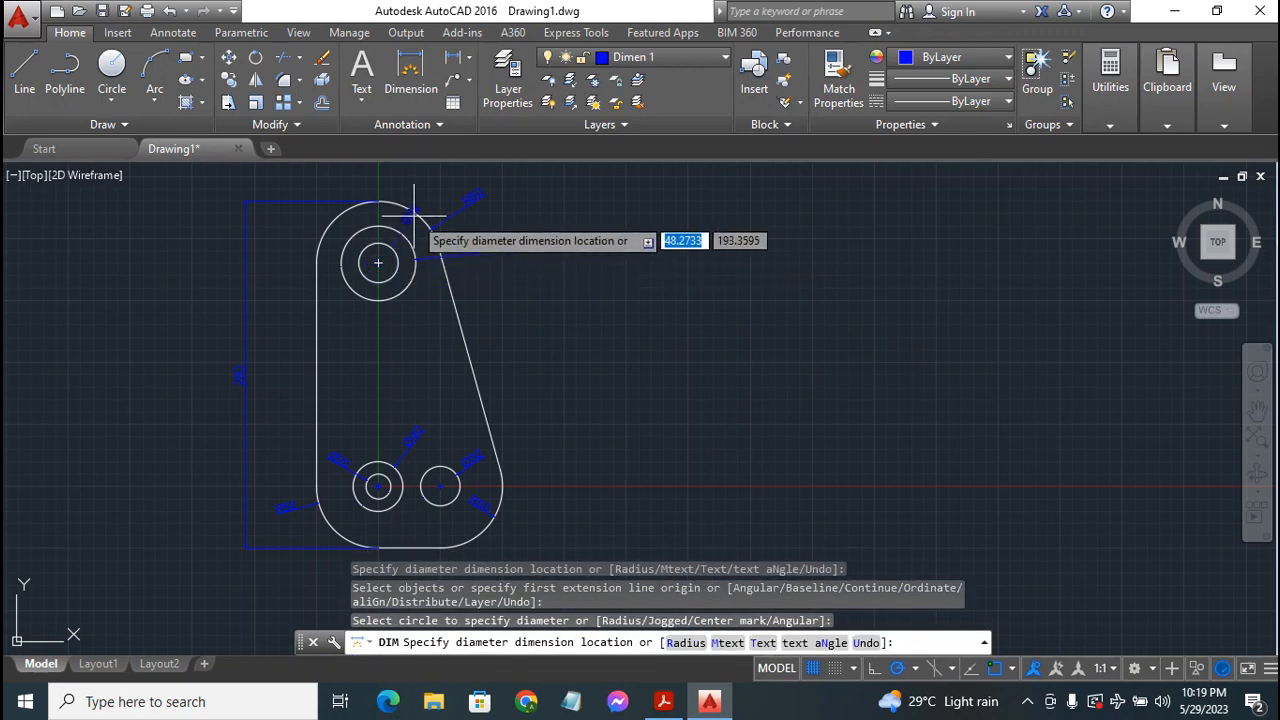
left_click(431, 191)
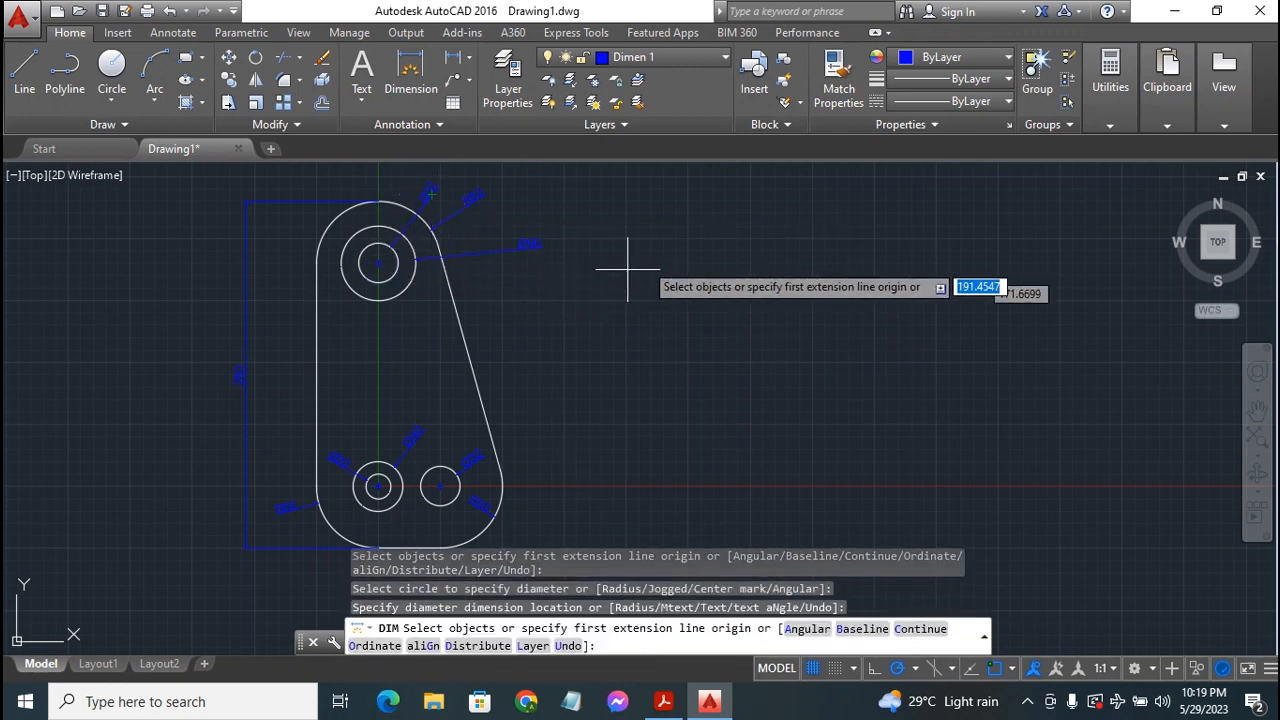
key("Escape")
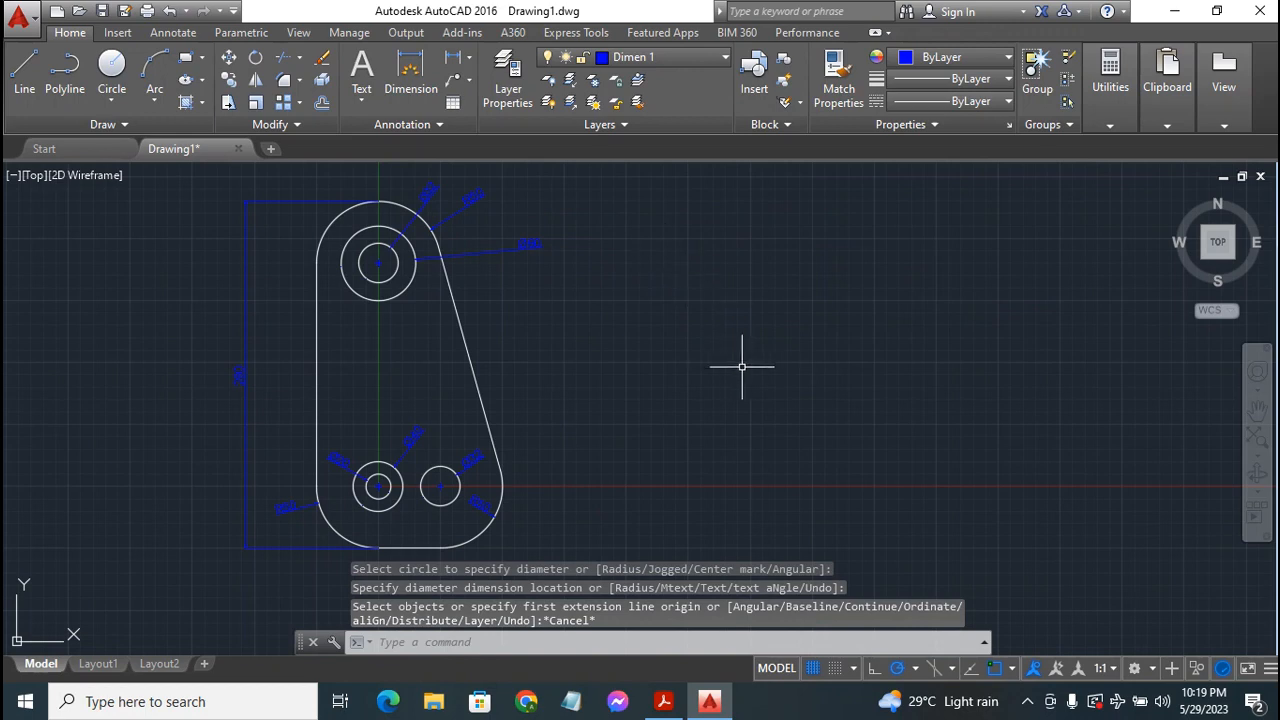
scroll(735, 366, "up", 2)
scroll(486, 414, "down", 3)
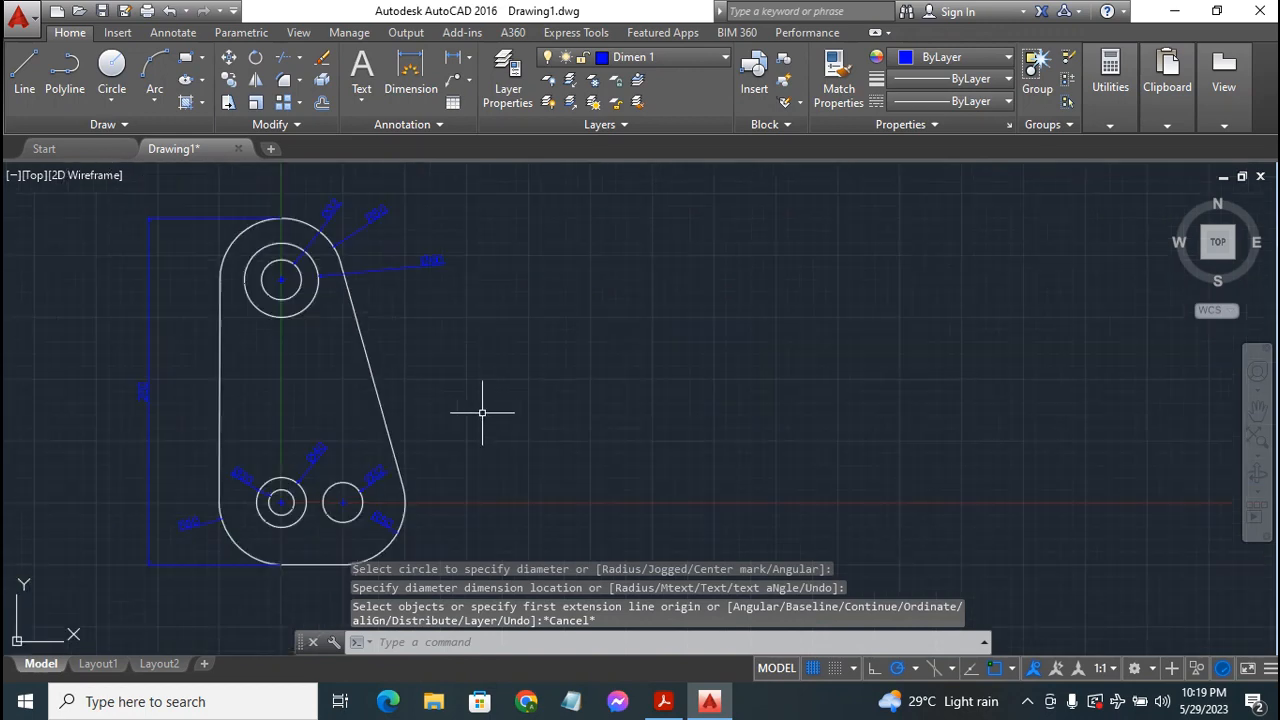
scroll(500, 412, "up", 2)
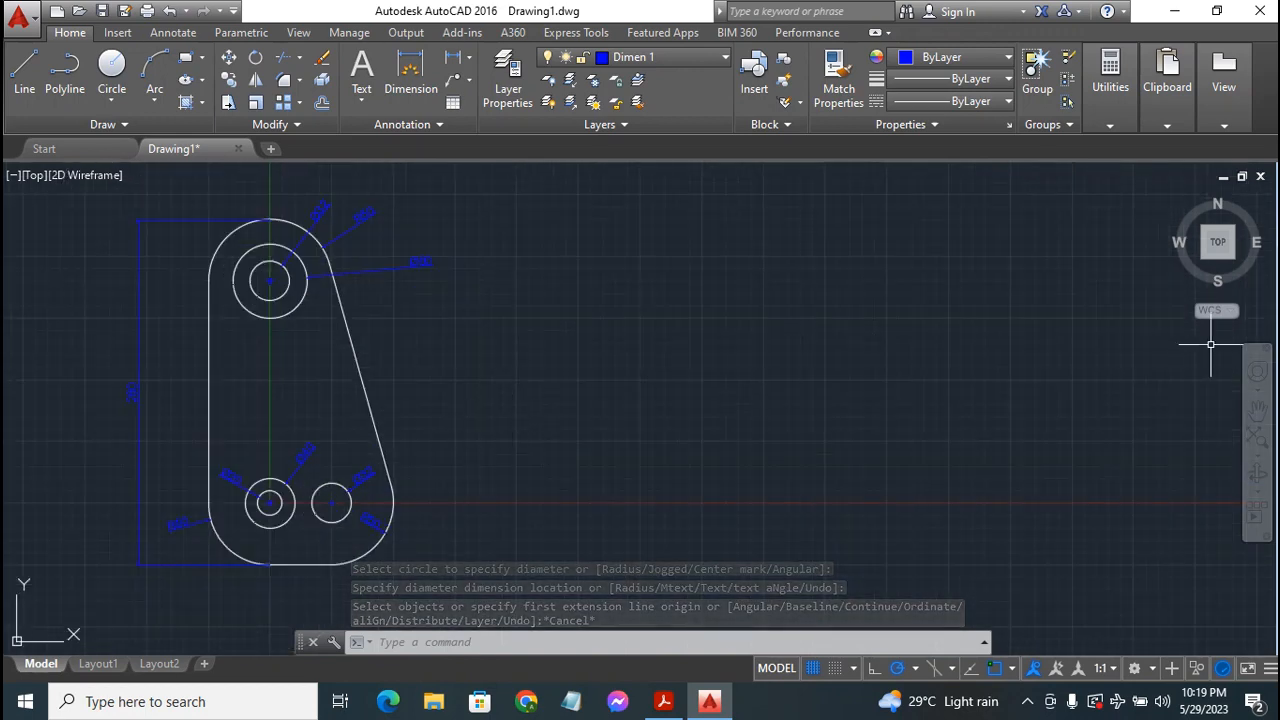
left_click(1257, 412)
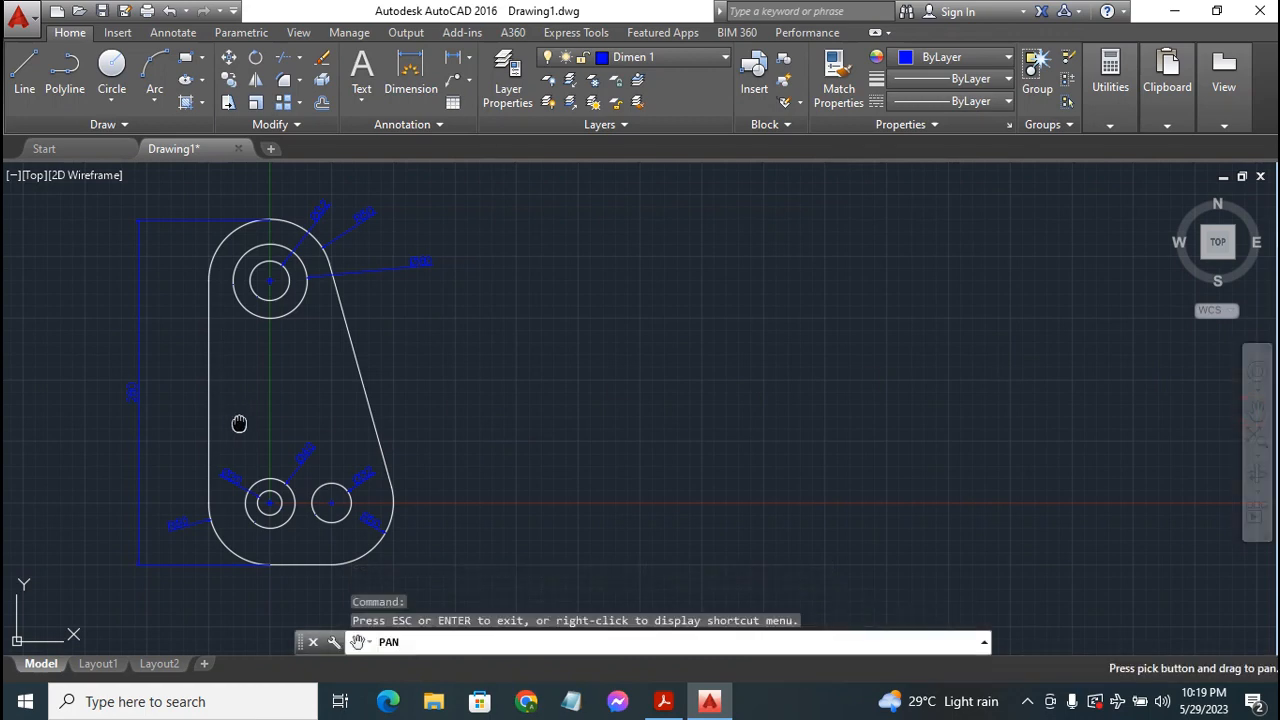
mouse_move(239, 424)
left_mouse_down()
mouse_move(557, 406)
mouse_move(484, 407)
left_mouse_up()
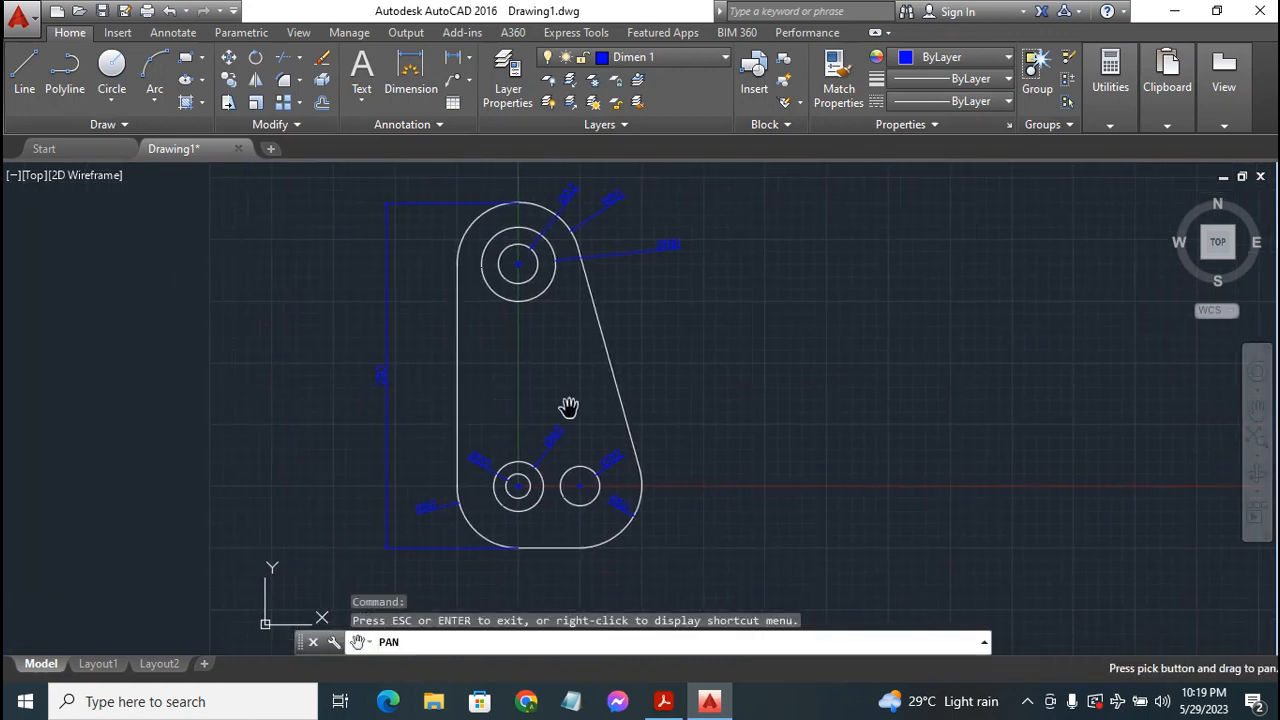
key("Escape")
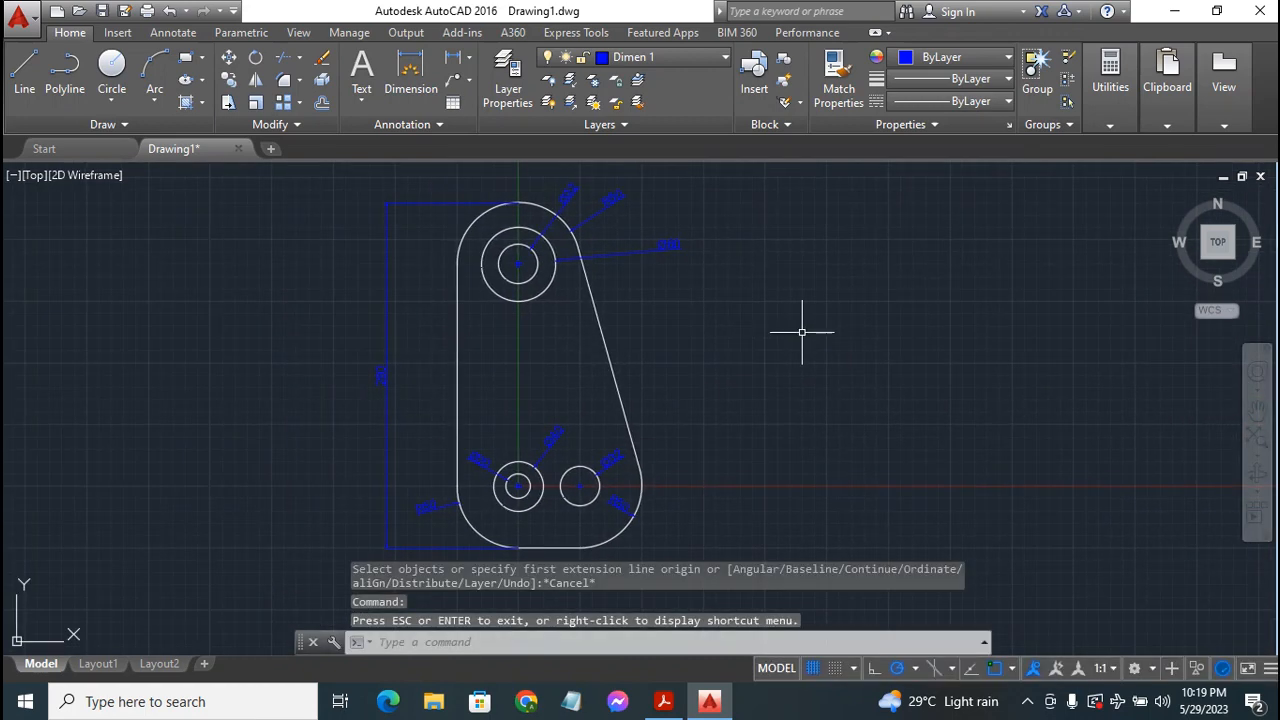
key("Escape")
key("Escape")
key("Escape")
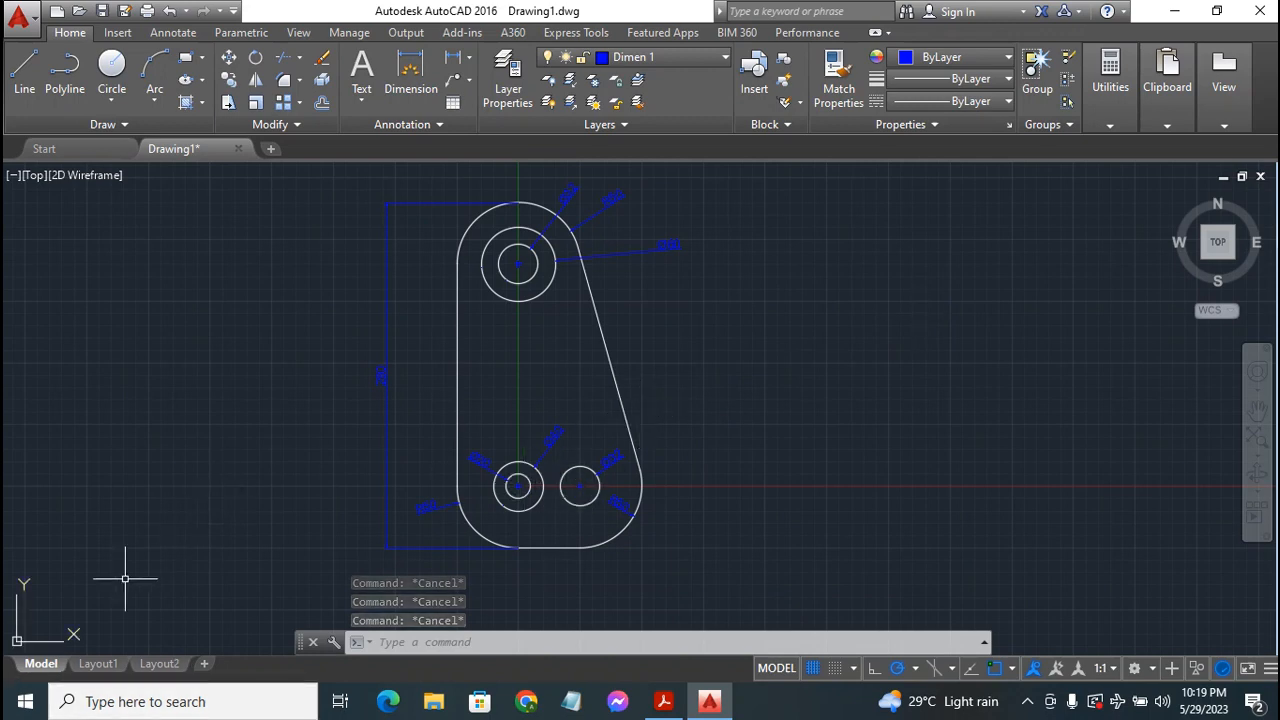
- Open Layout1 and stretch the viewport's corners out to the dashed printable-area margins of the sheet
left_click(110, 668)
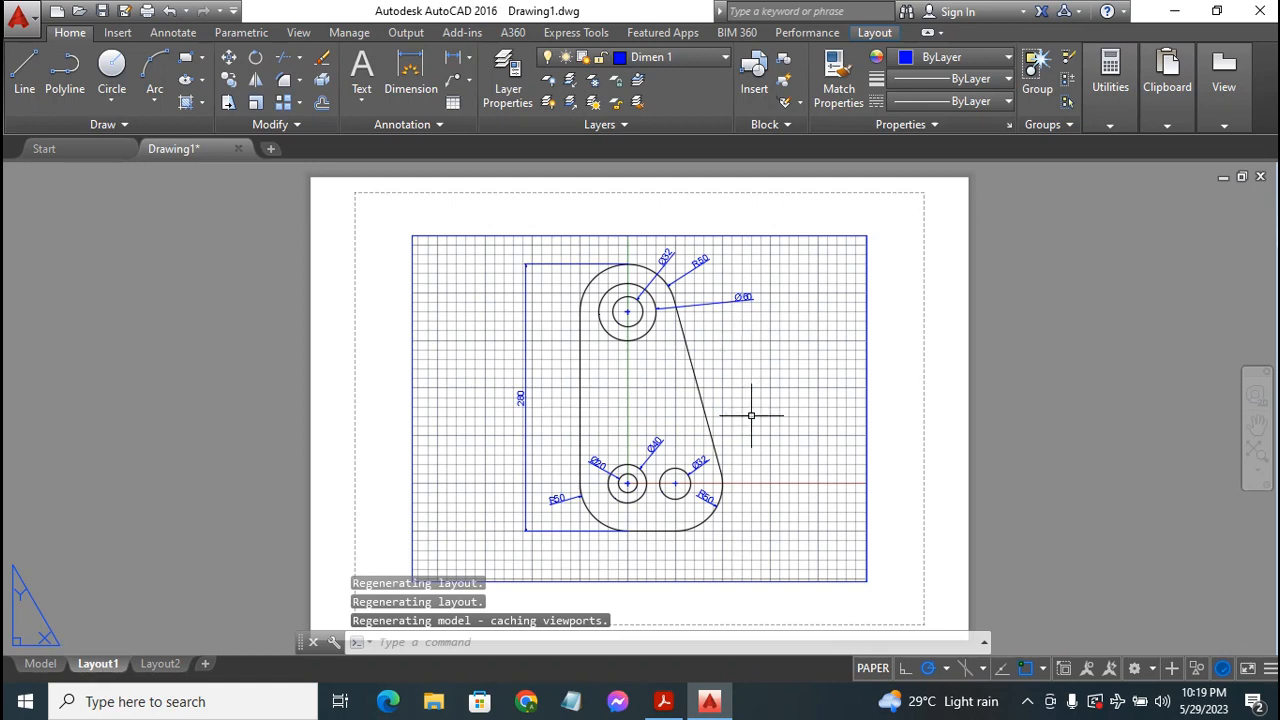
left_click(784, 236)
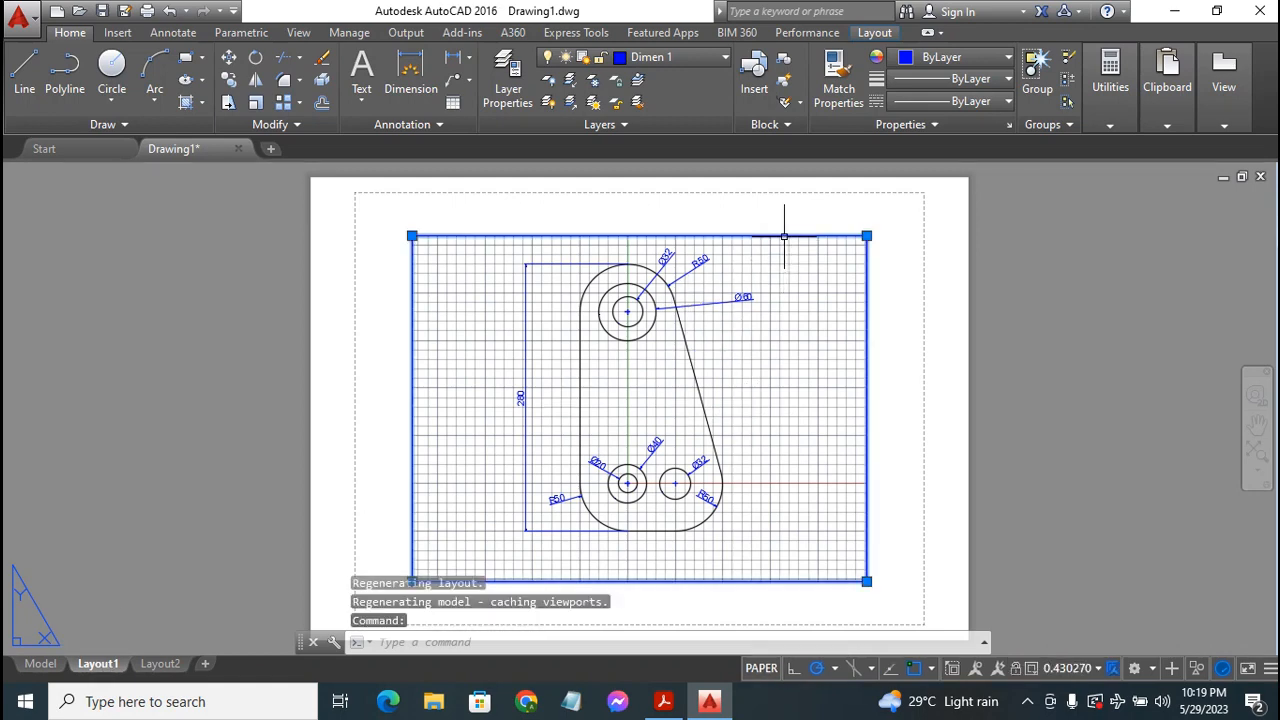
left_click(866, 236)
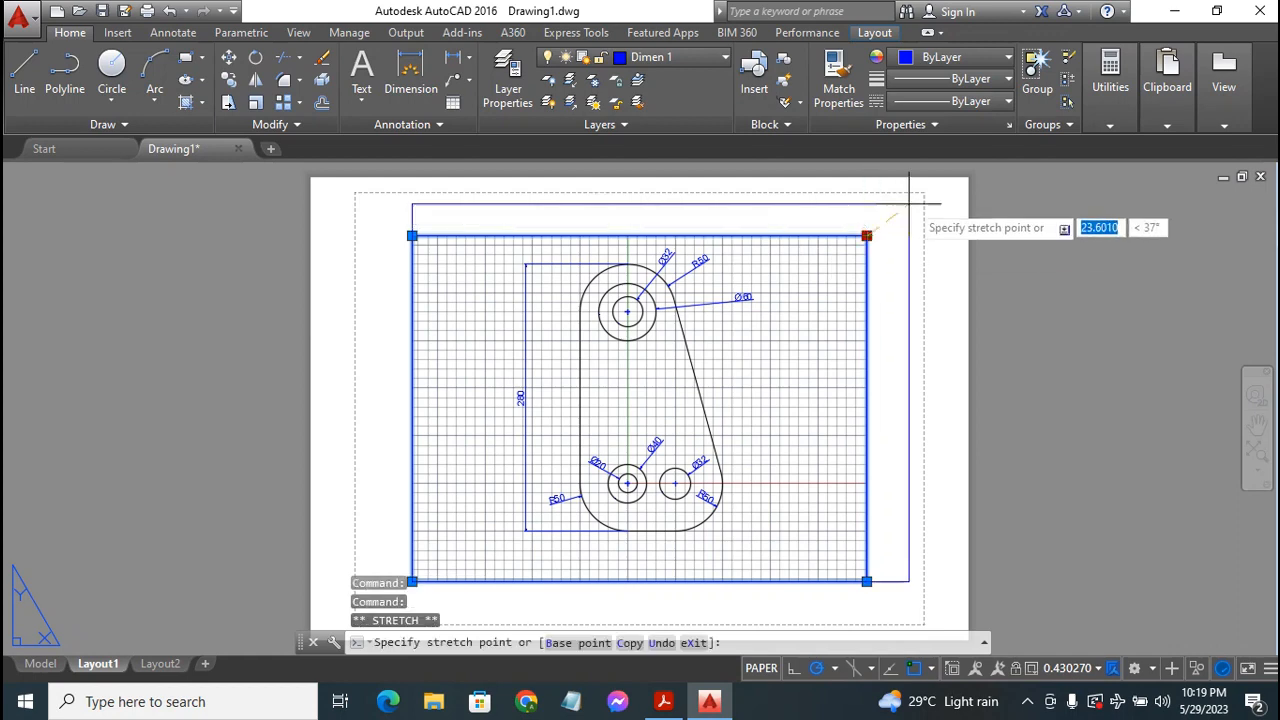
left_click(922, 195)
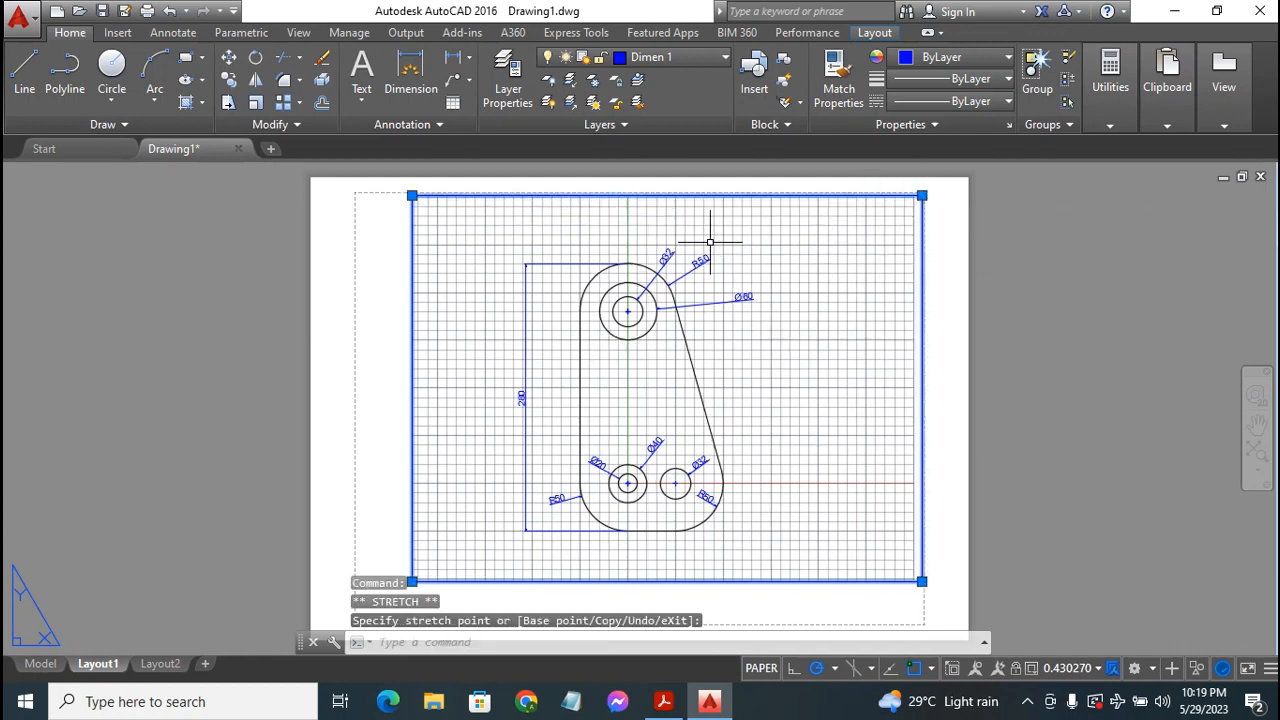
left_click(412, 195)
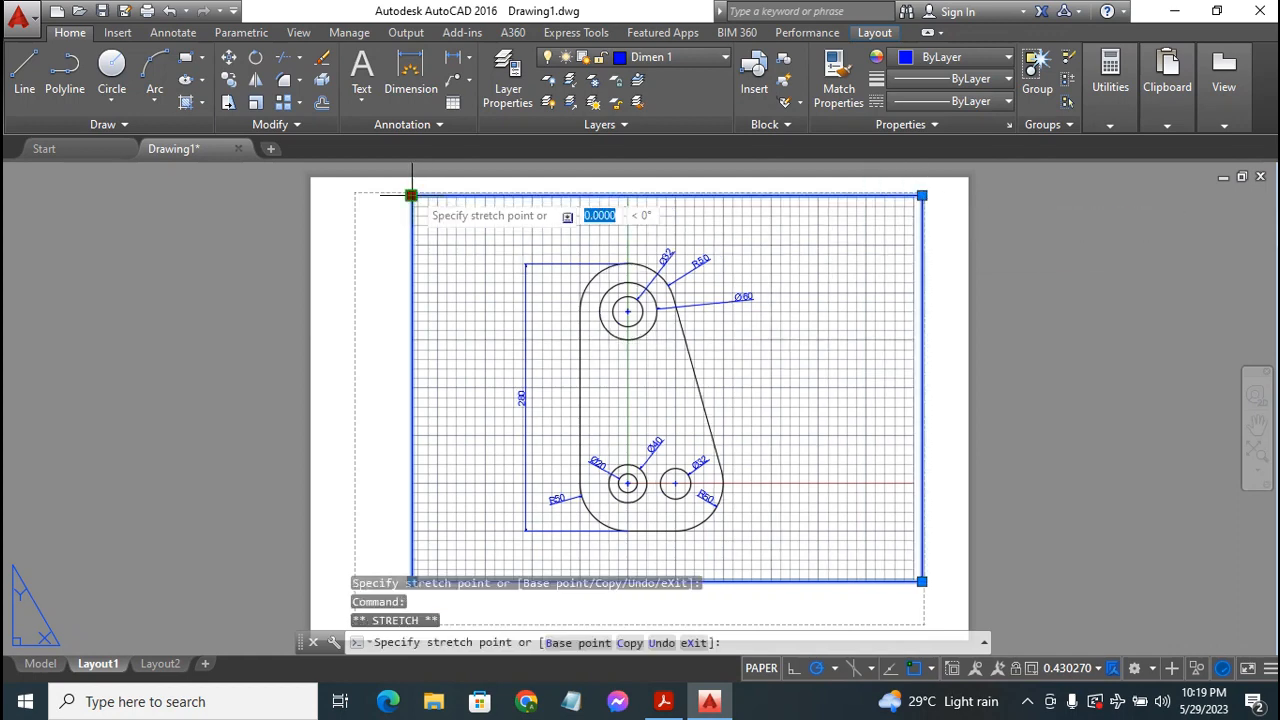
left_click(354, 195)
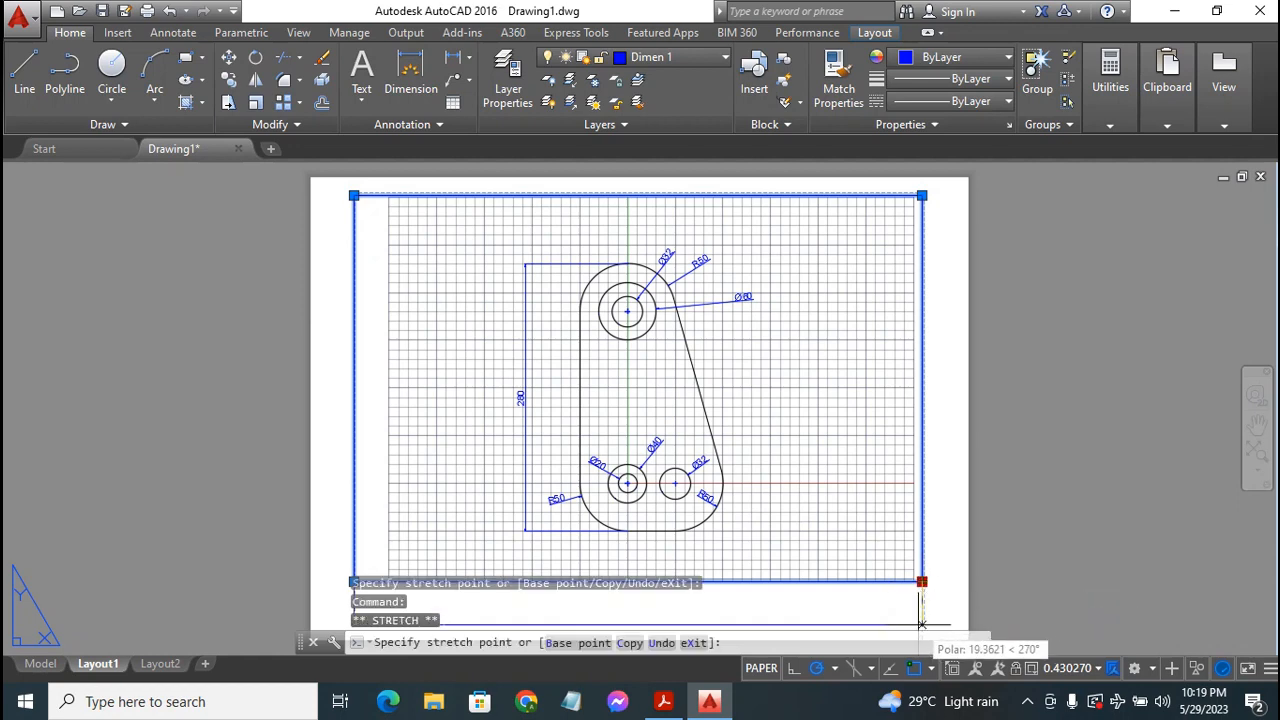
left_click(921, 624)
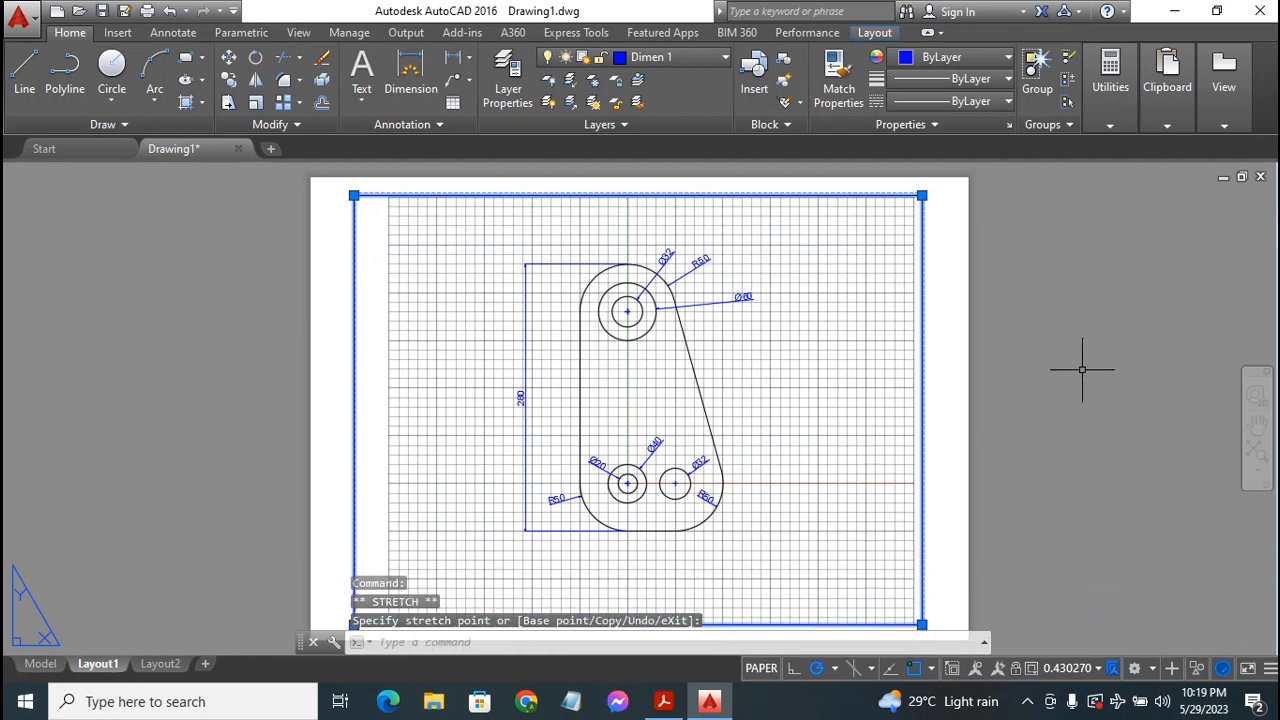
key("Escape")
- Activate model space inside the Layout1 viewport and turn off its grid display
left_click(777, 362)
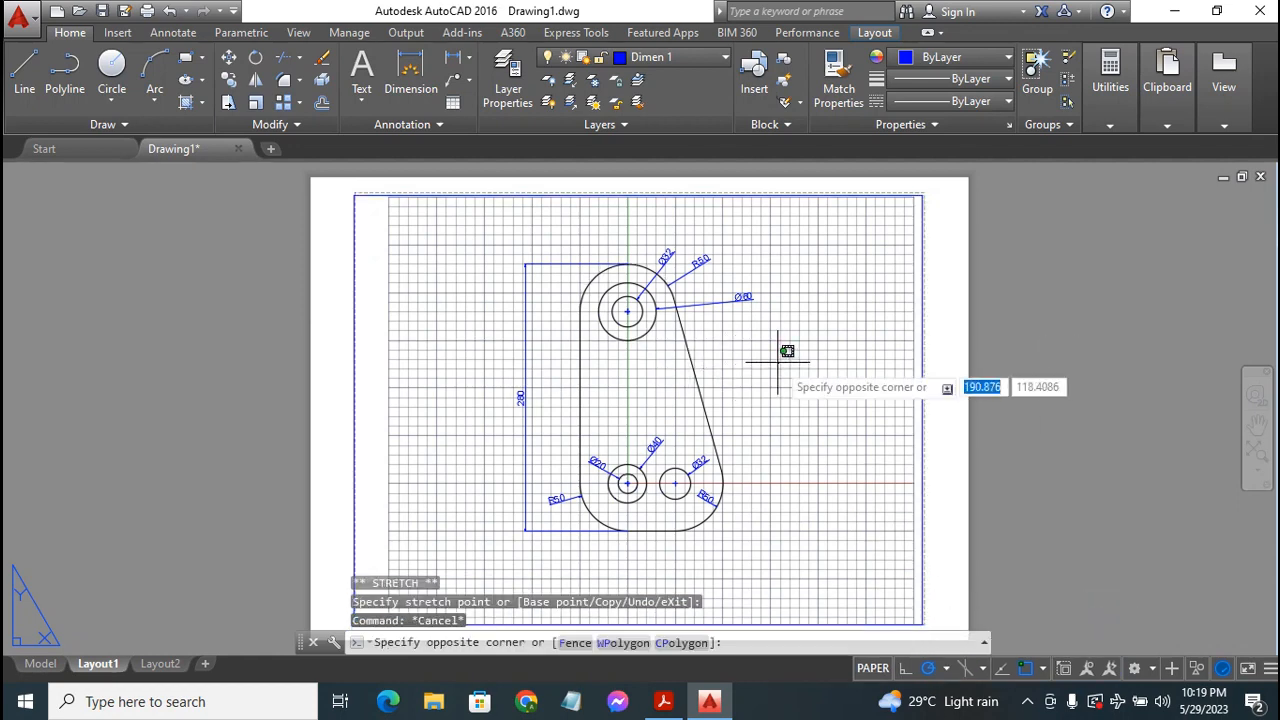
double_click(777, 362)
left_click(779, 380)
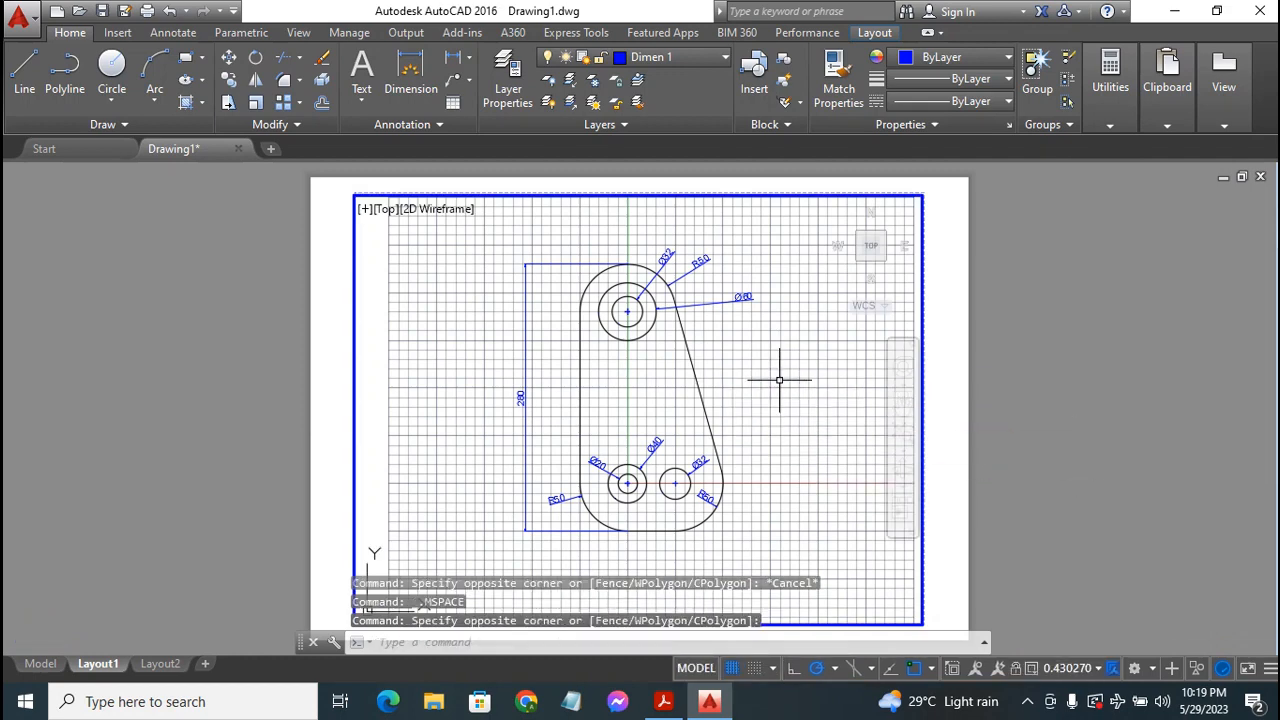
left_click(777, 385)
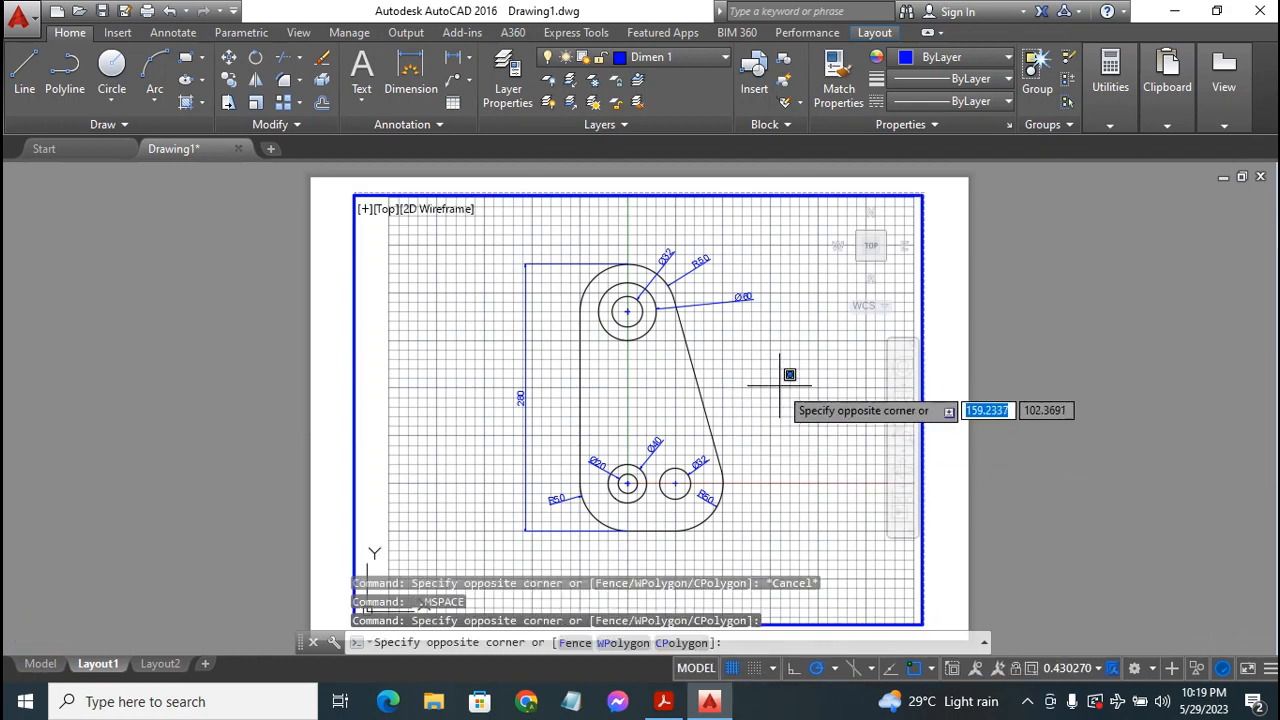
left_click(780, 380)
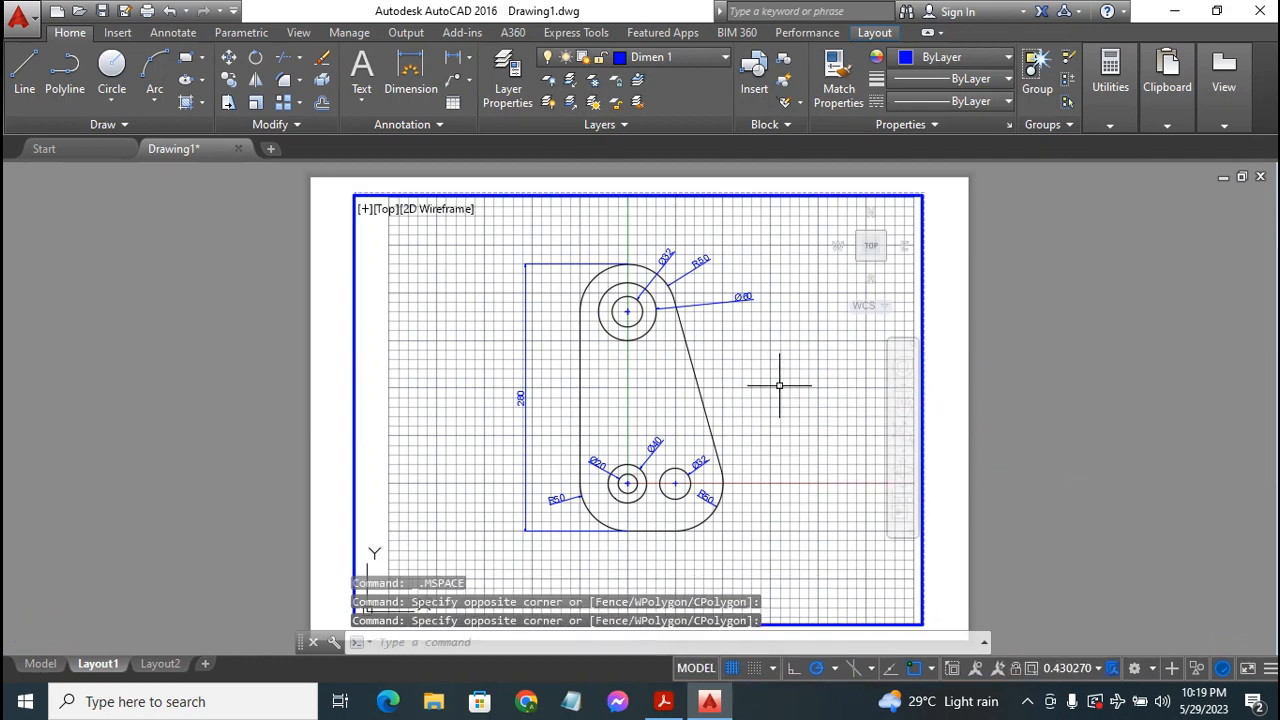
left_click(732, 668)
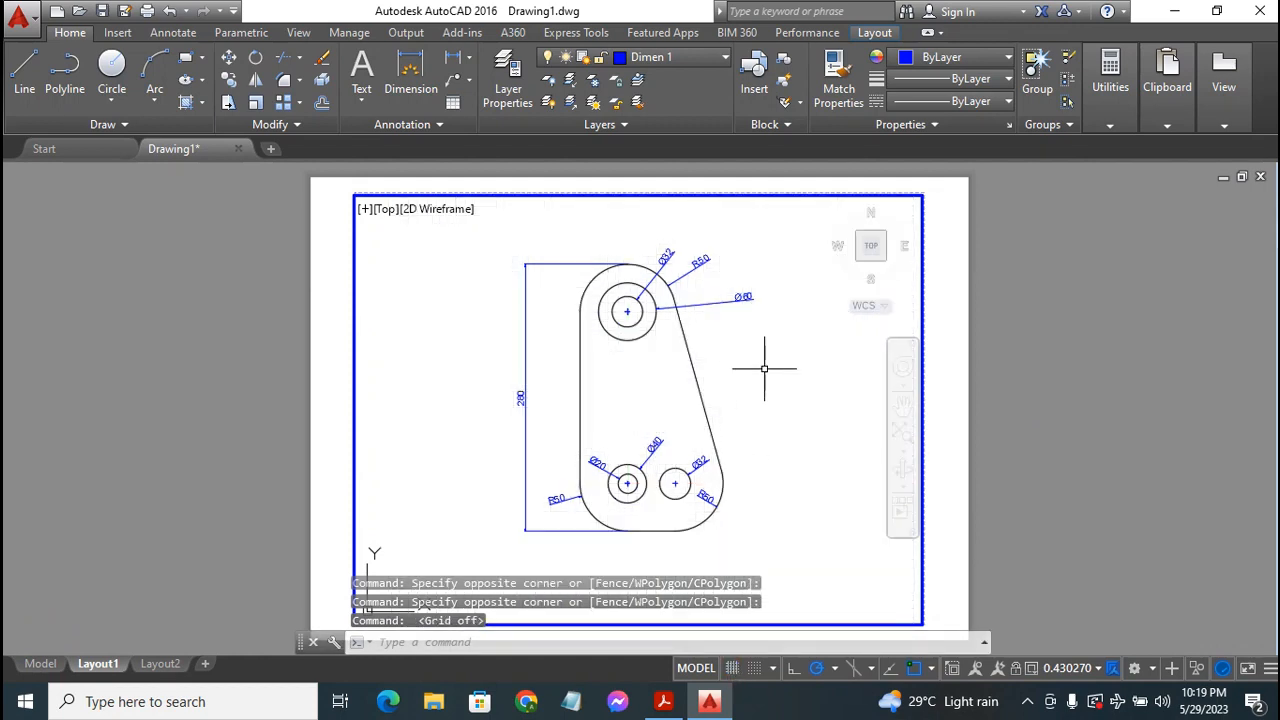
- Enlarge the plate inside the viewport with Zoom Realtime and pan it so that all dimensions fit within the frame
left_click(902, 452)
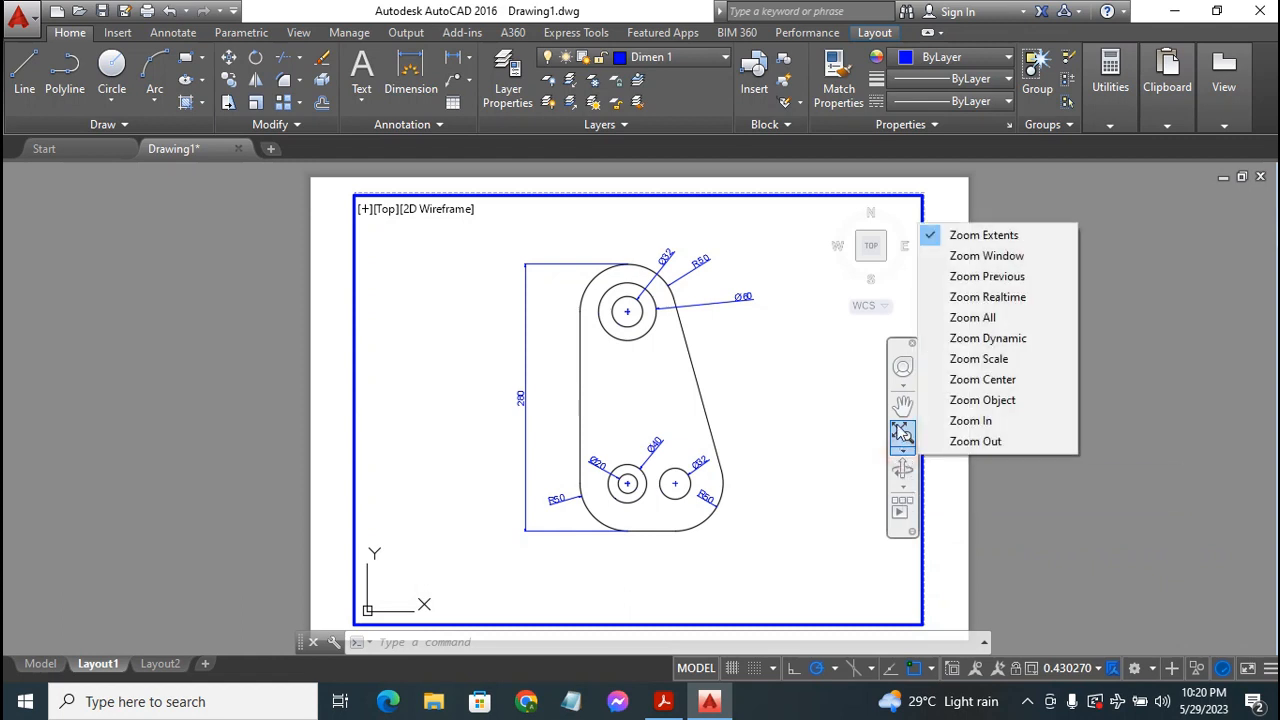
left_click(1001, 303)
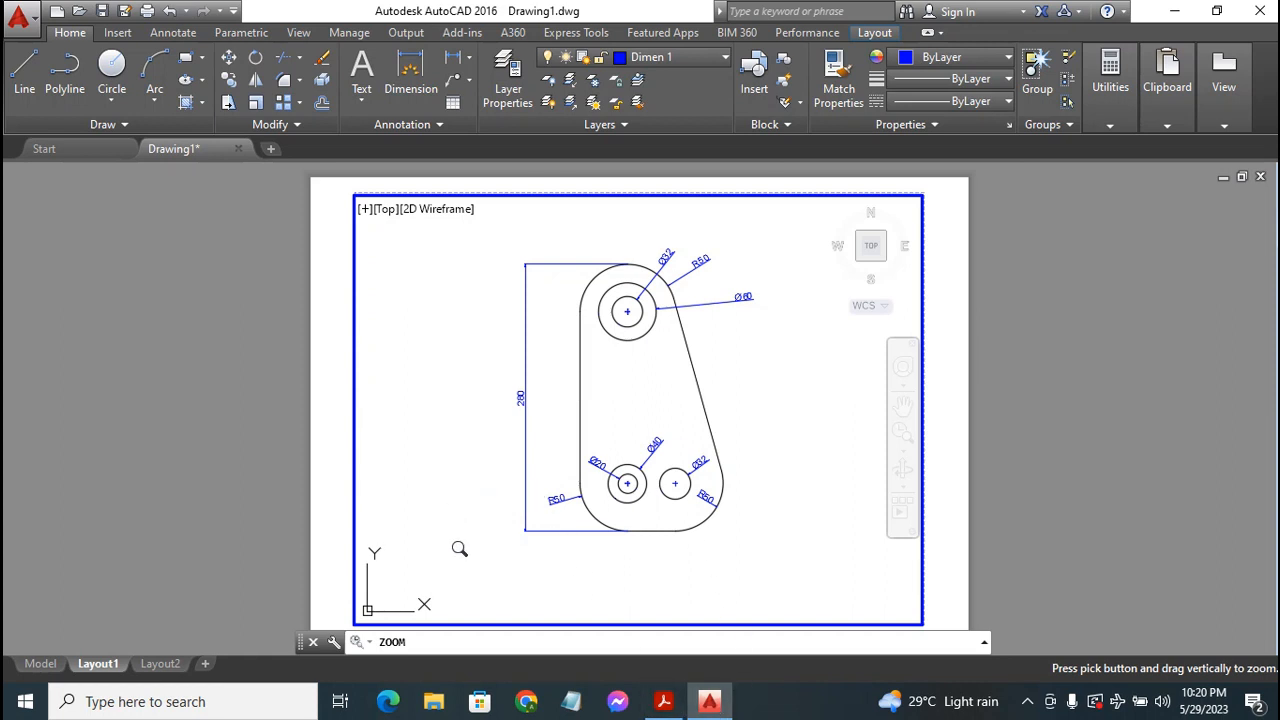
mouse_move(453, 549)
left_mouse_down()
mouse_move(553, 454)
mouse_move(680, 395)
left_mouse_up()
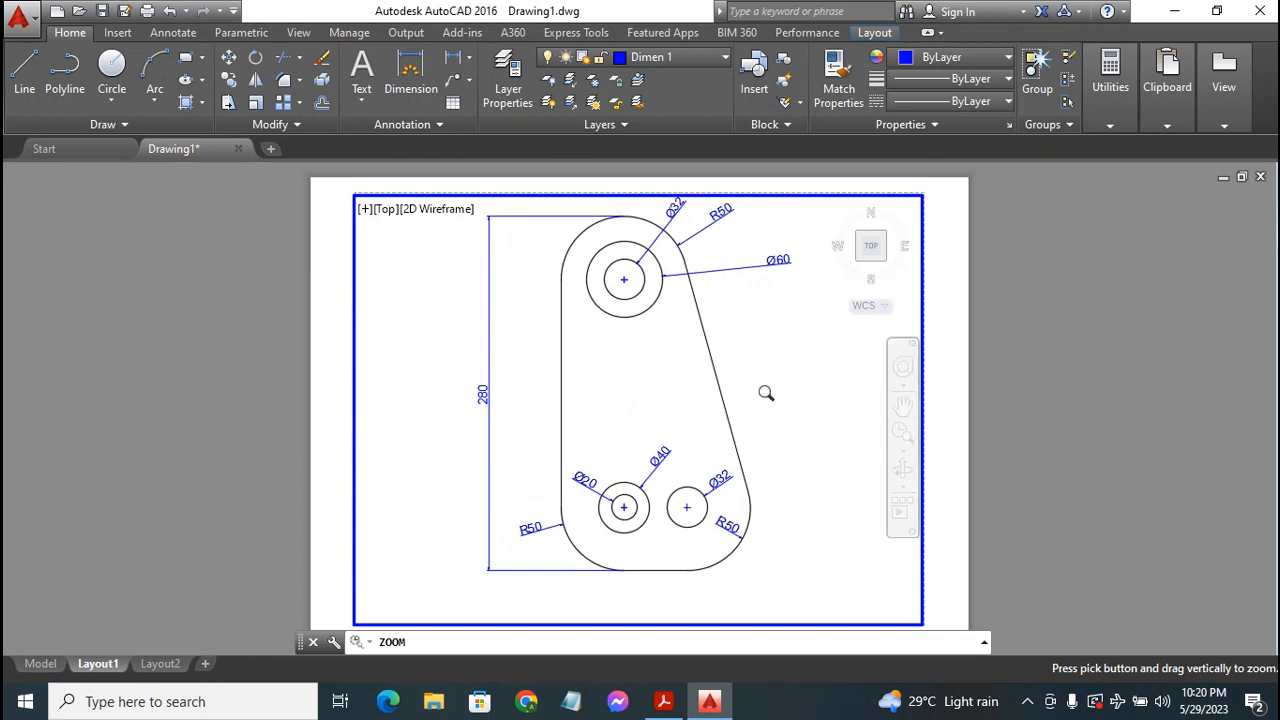
key("Escape")
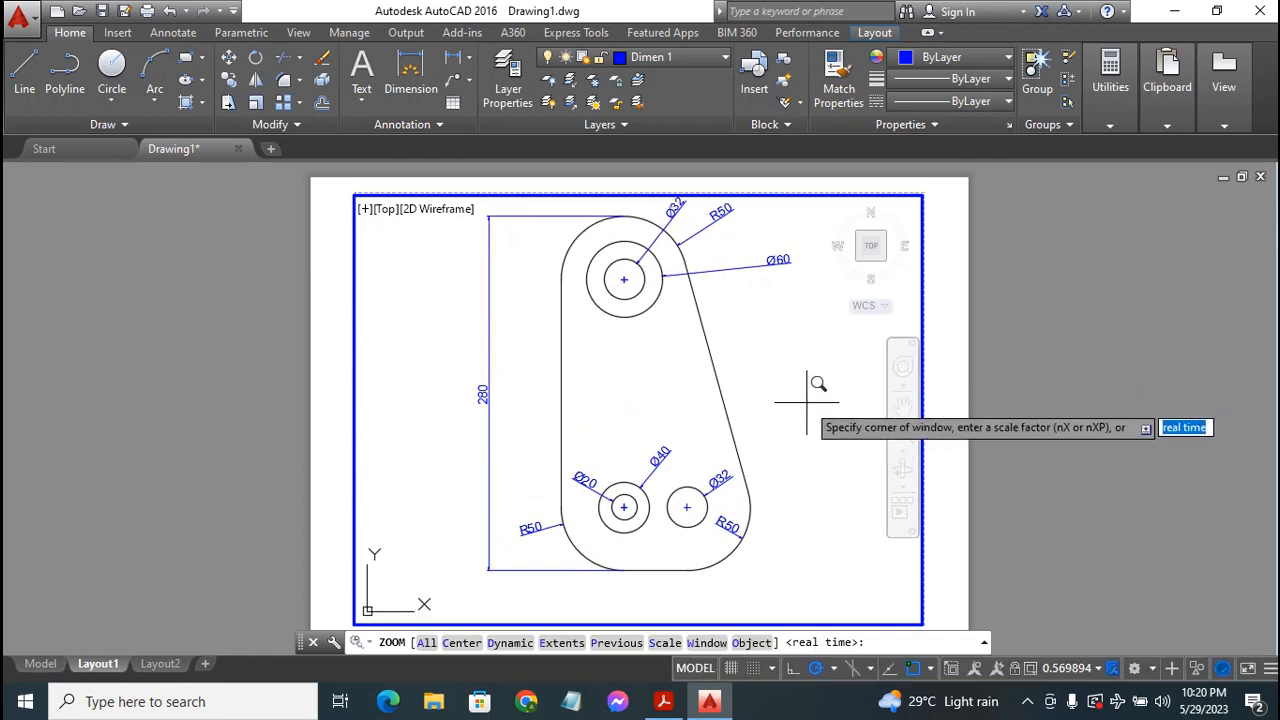
key("Escape")
left_click(902, 404)
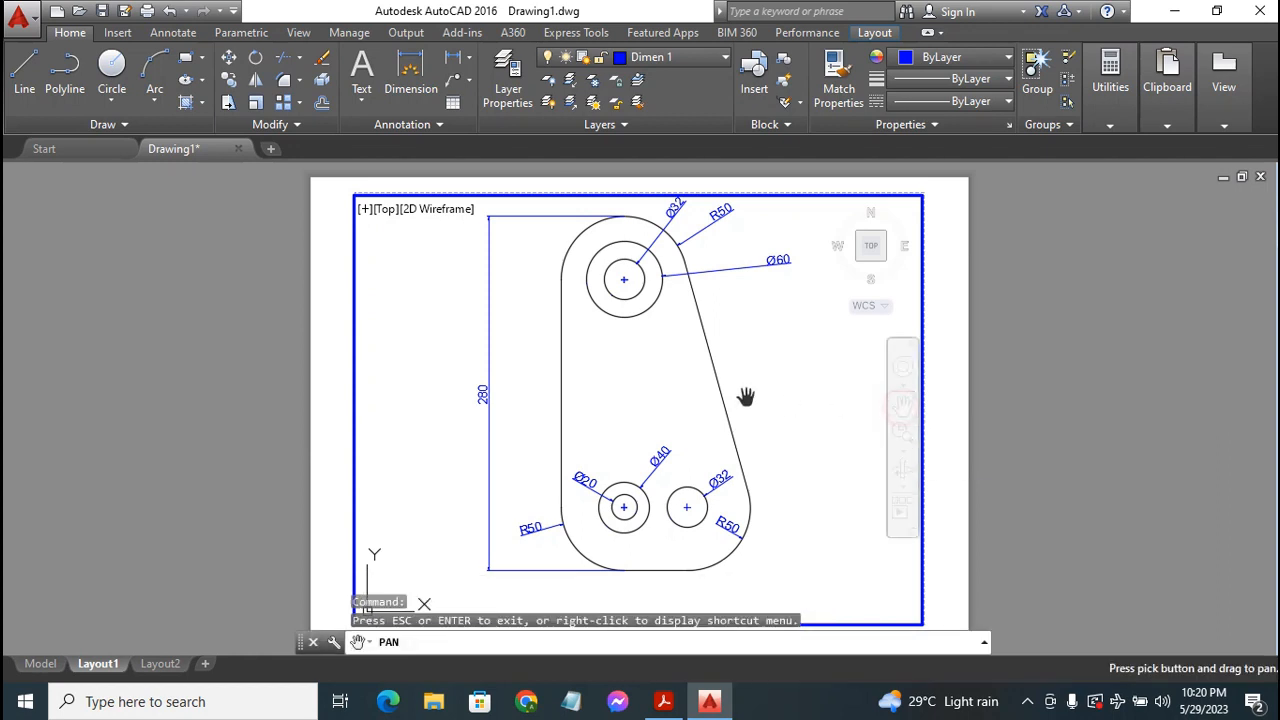
left_click_drag(726, 364, 690, 381)
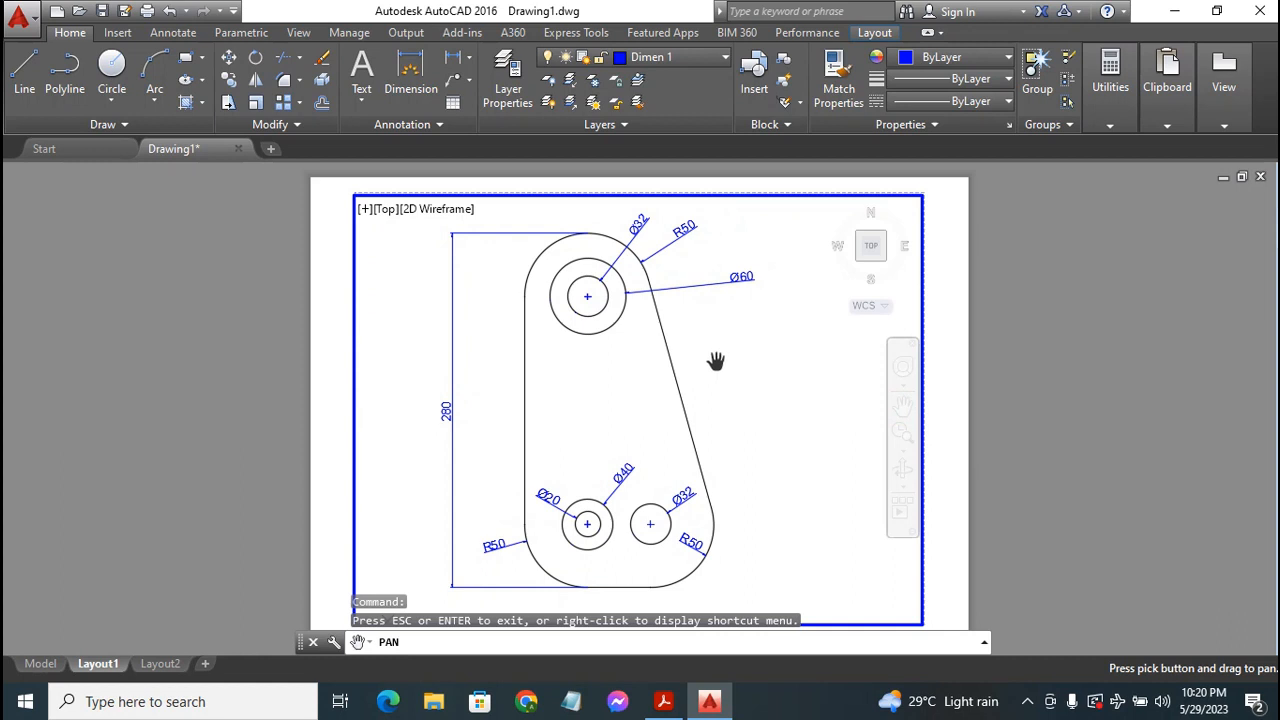
key("Escape")
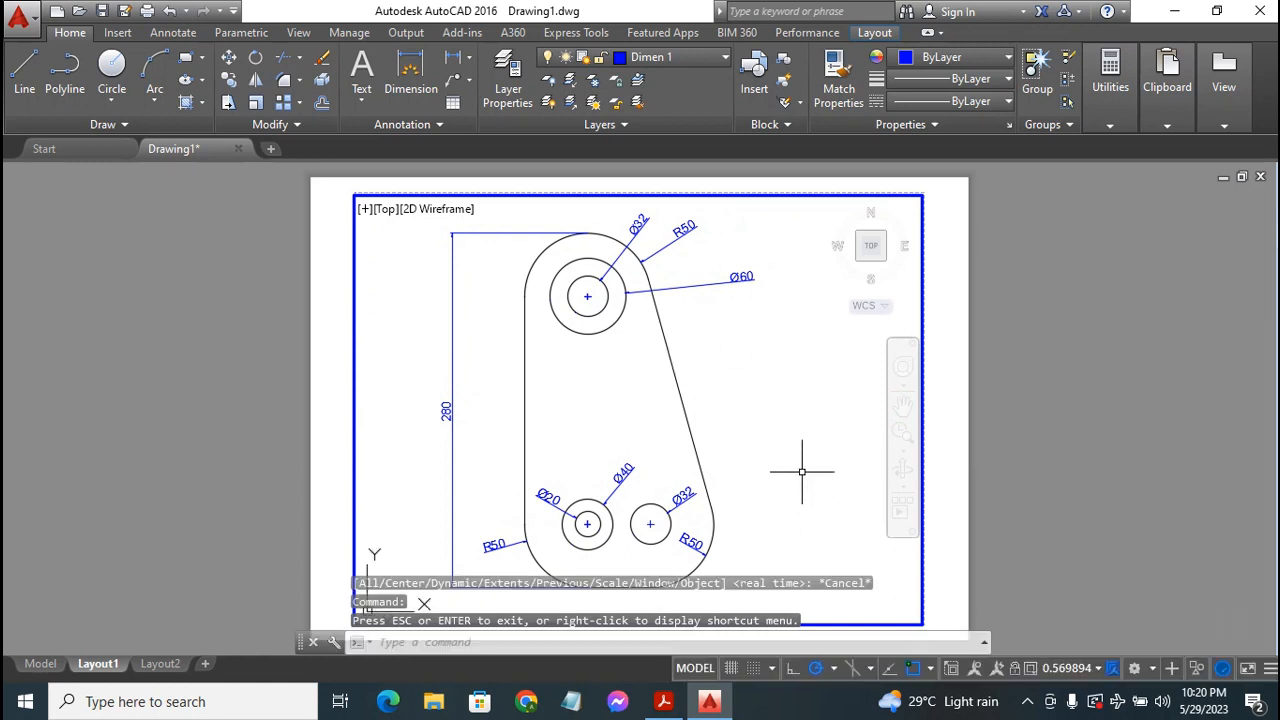
key("Escape")
key("Escape")
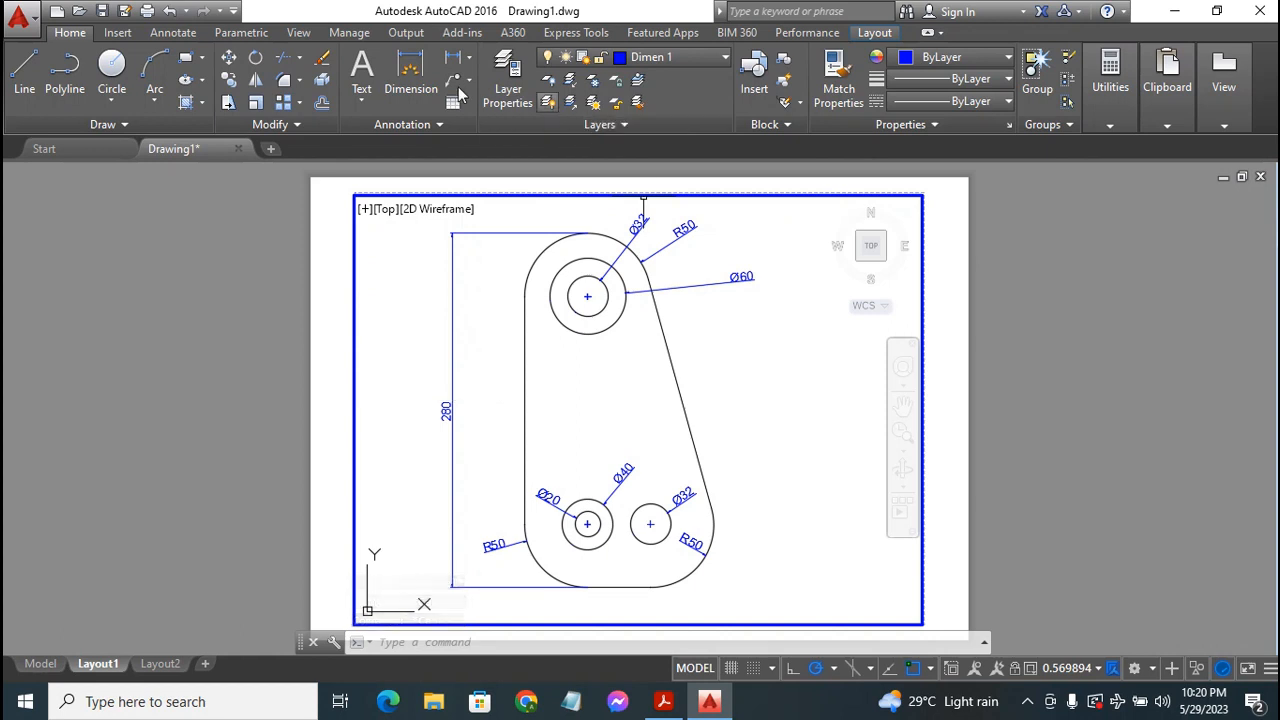
- Create a new layer named Vports
left_click(513, 66)
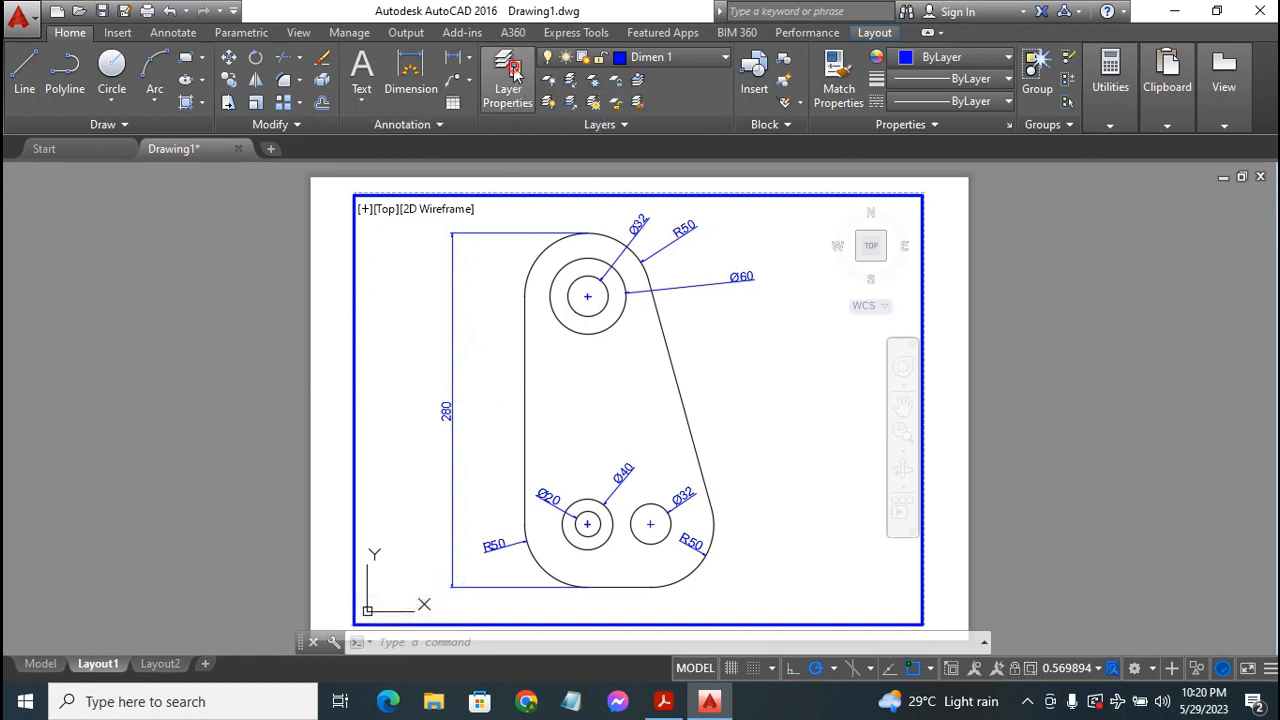
right_click(290, 234)
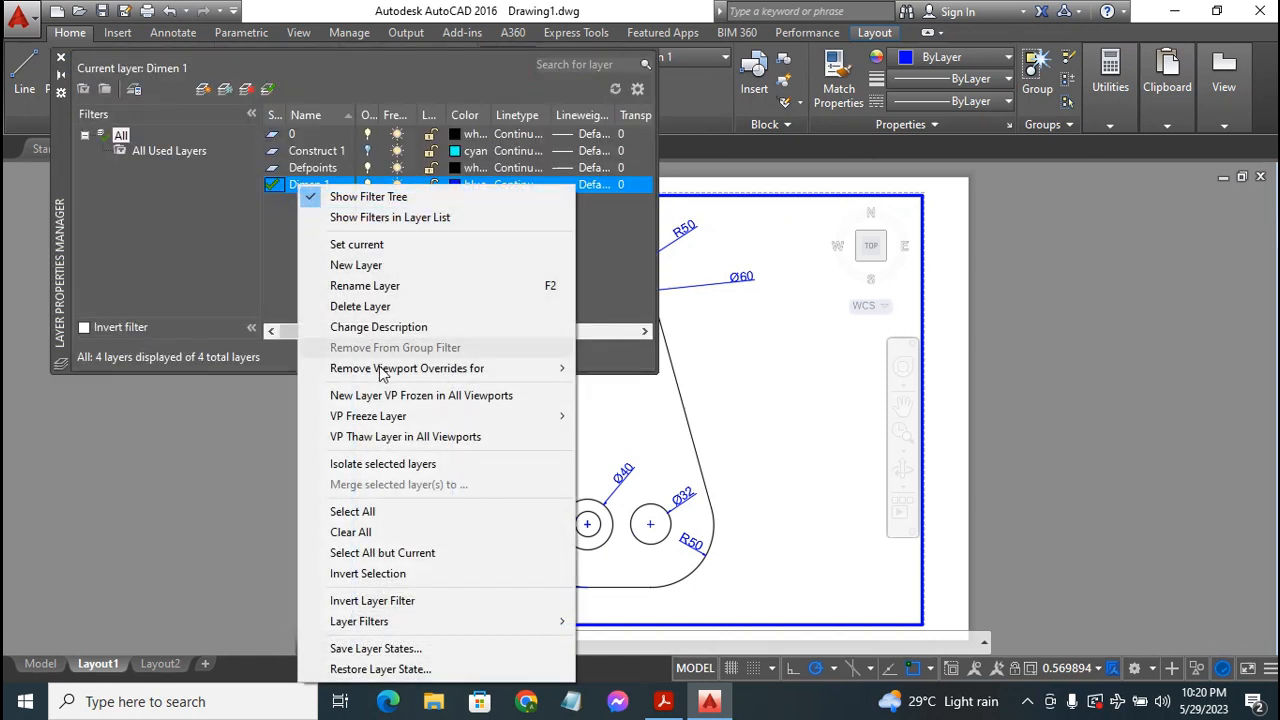
left_click(330, 265)
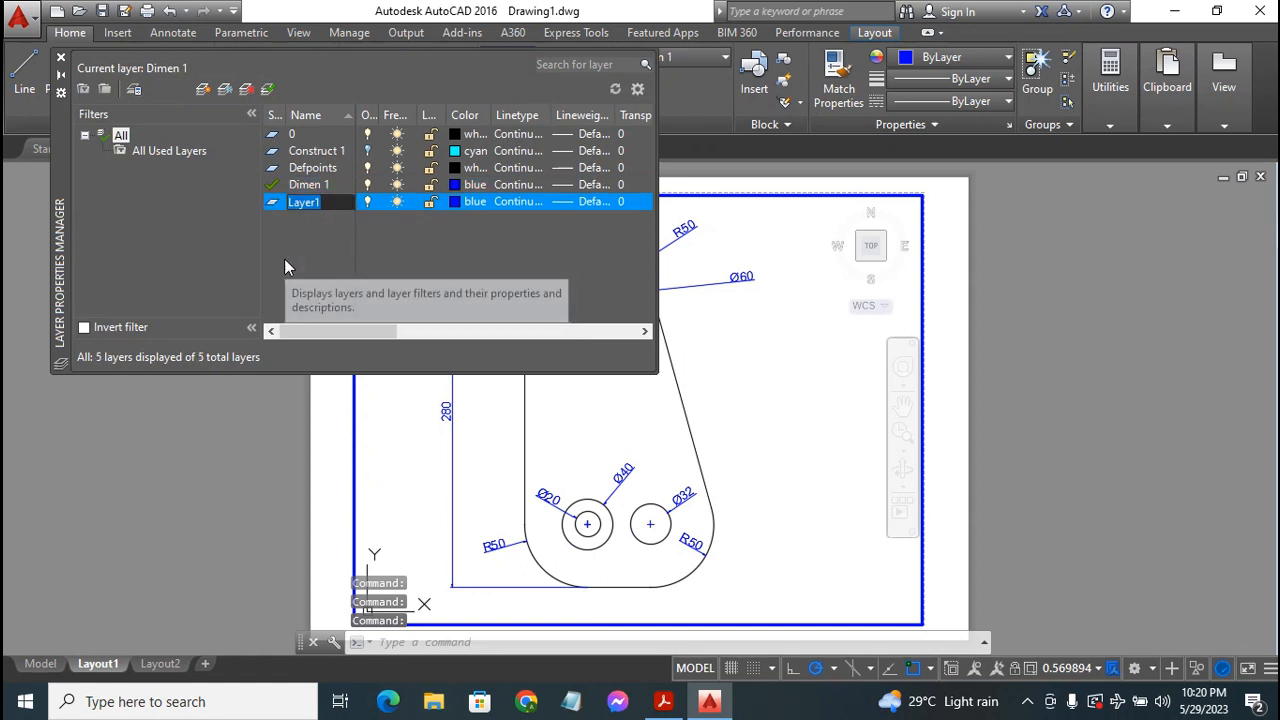
type("Vports")
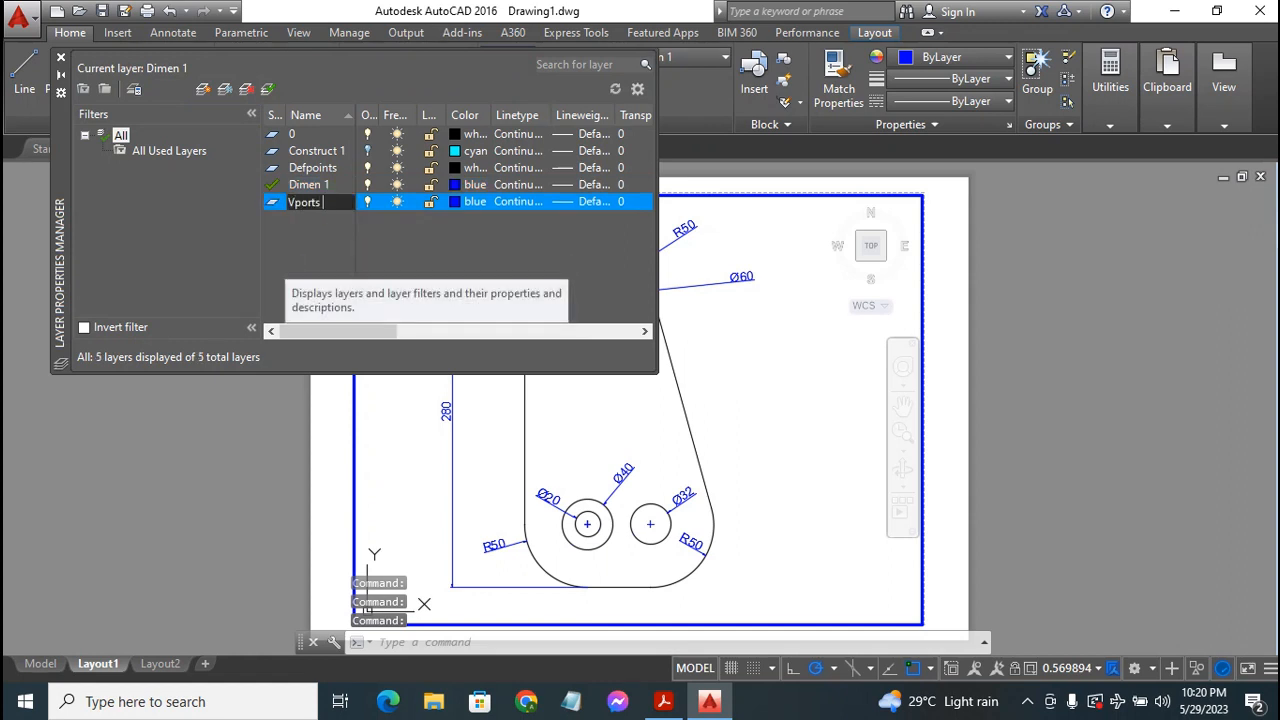
key("Return")
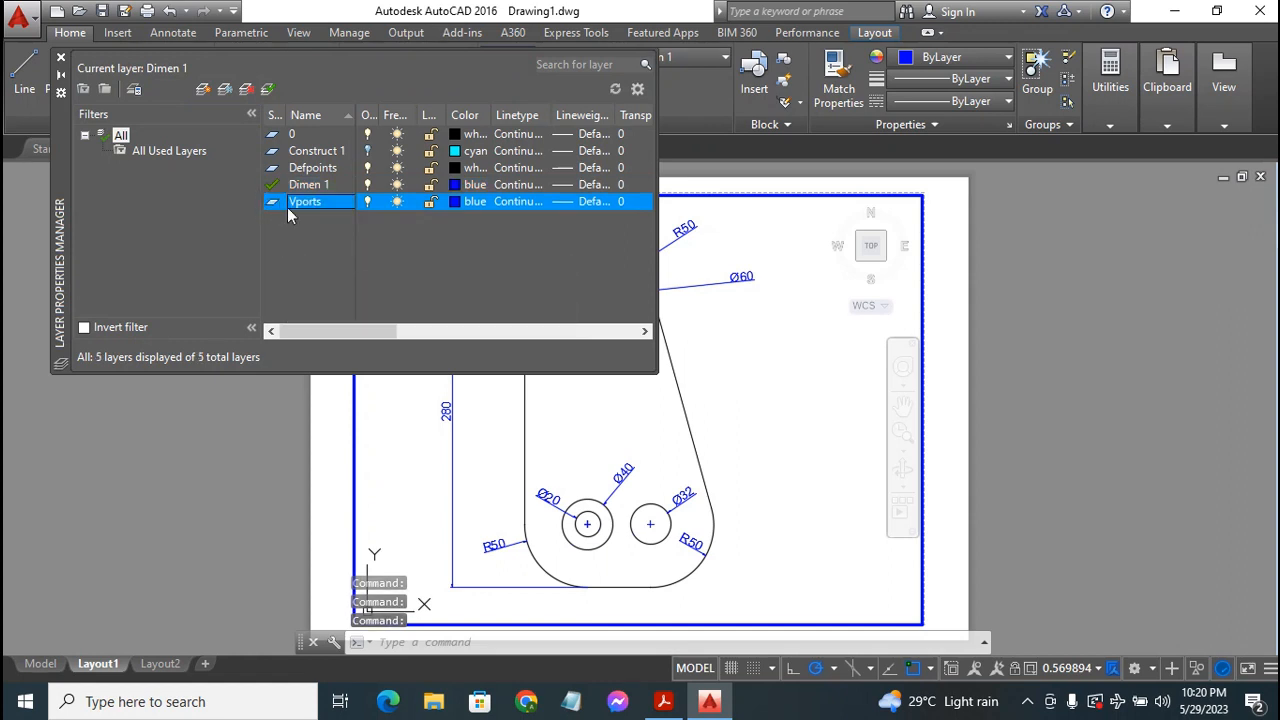
left_click(60, 60)
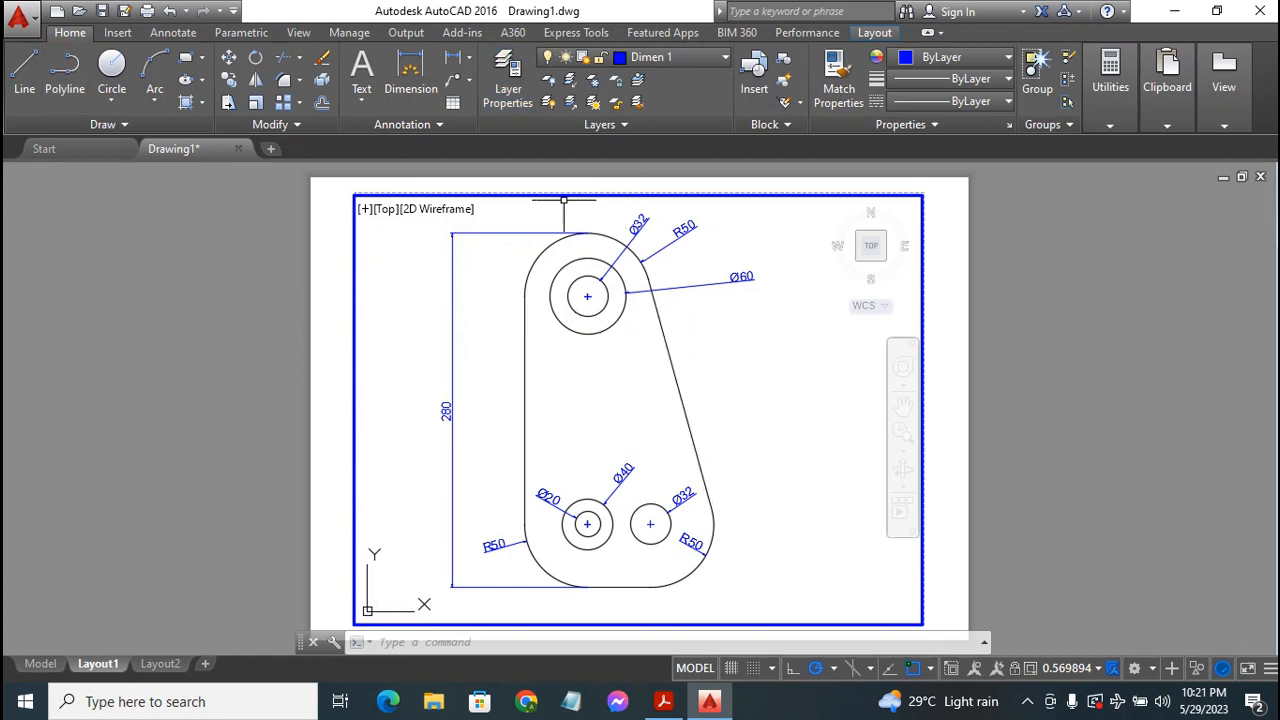
- Return to paper space on Layout1 and move the viewport border from the Dimen 1 layer to the Vports layer
double_click(336, 276)
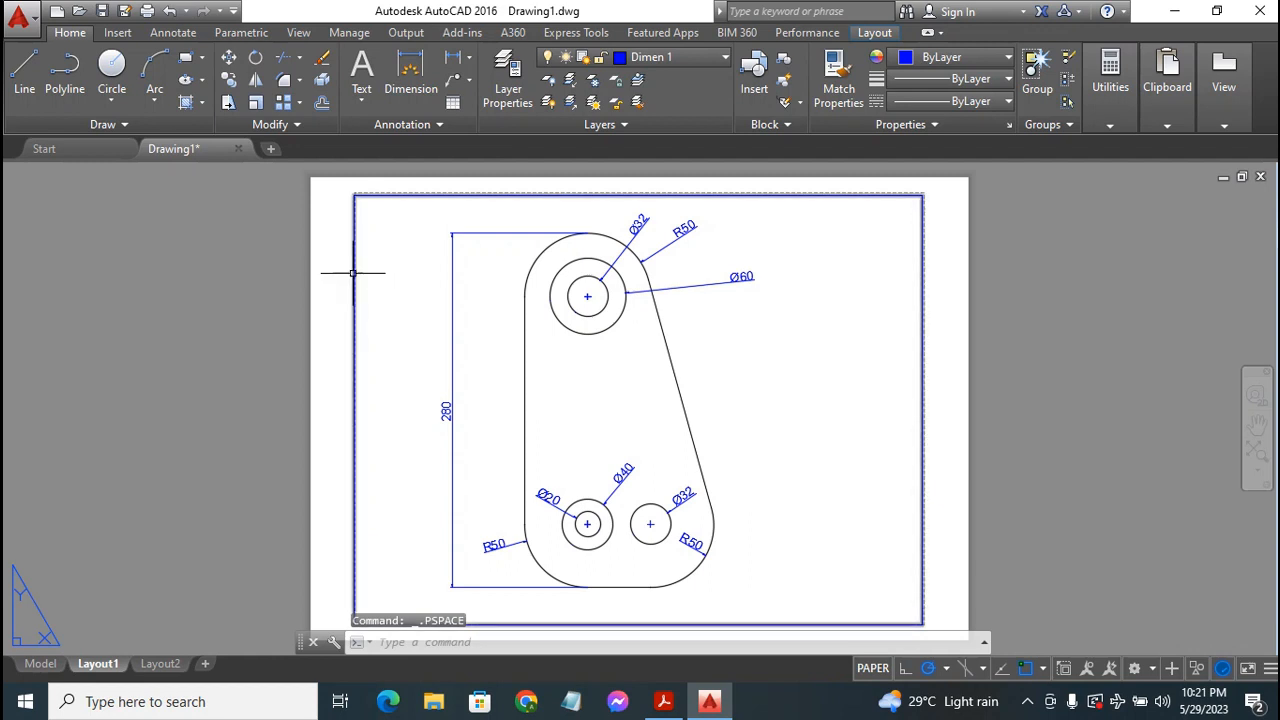
left_click(353, 271)
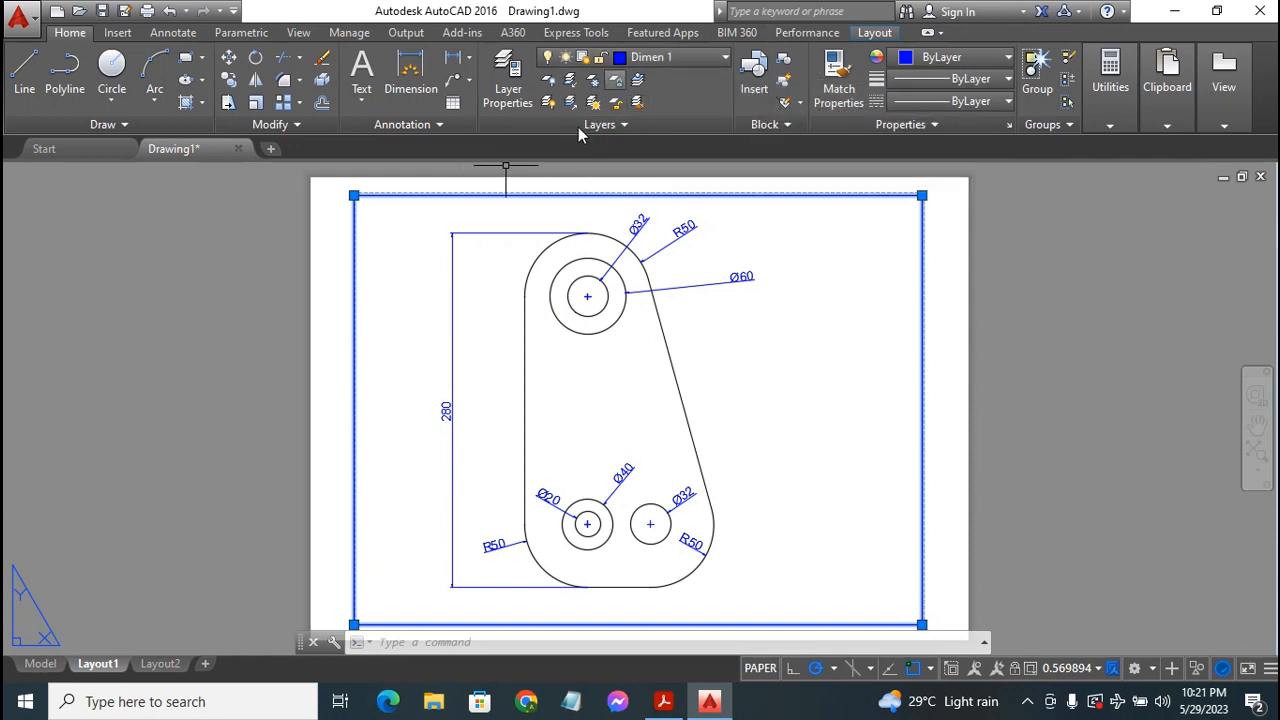
left_click(697, 60)
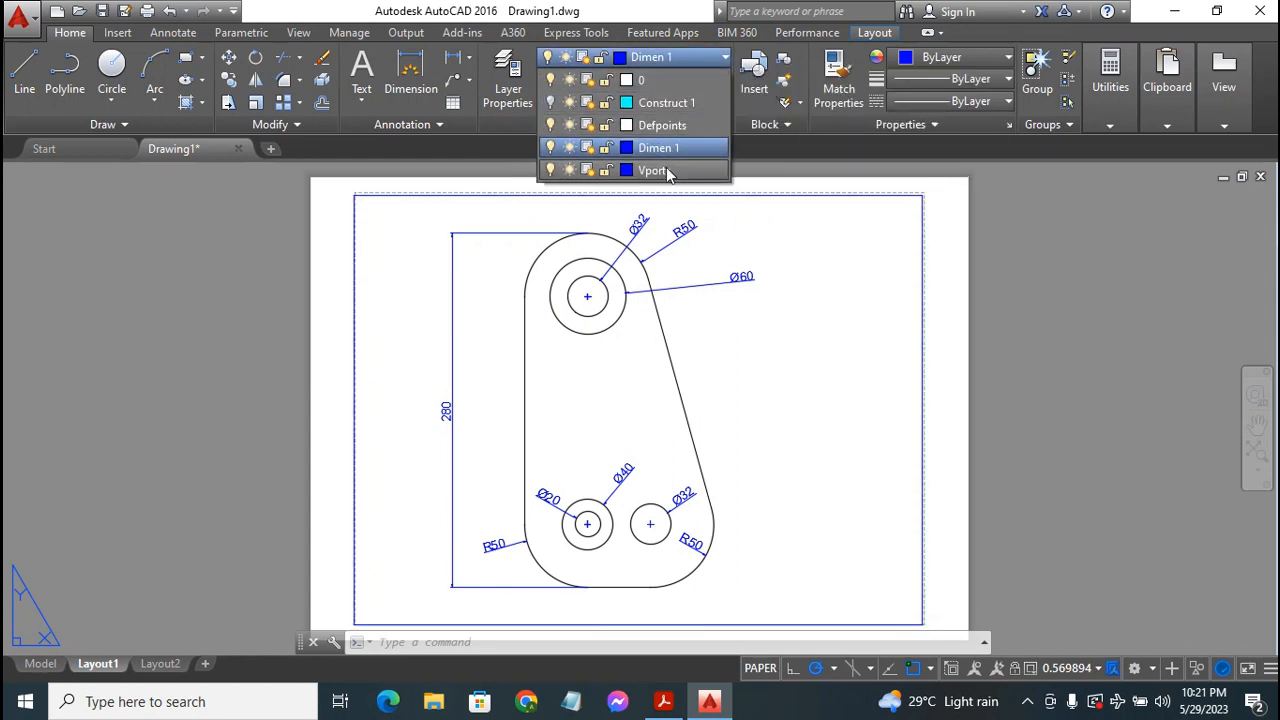
left_click(666, 170)
left_click(540, 195)
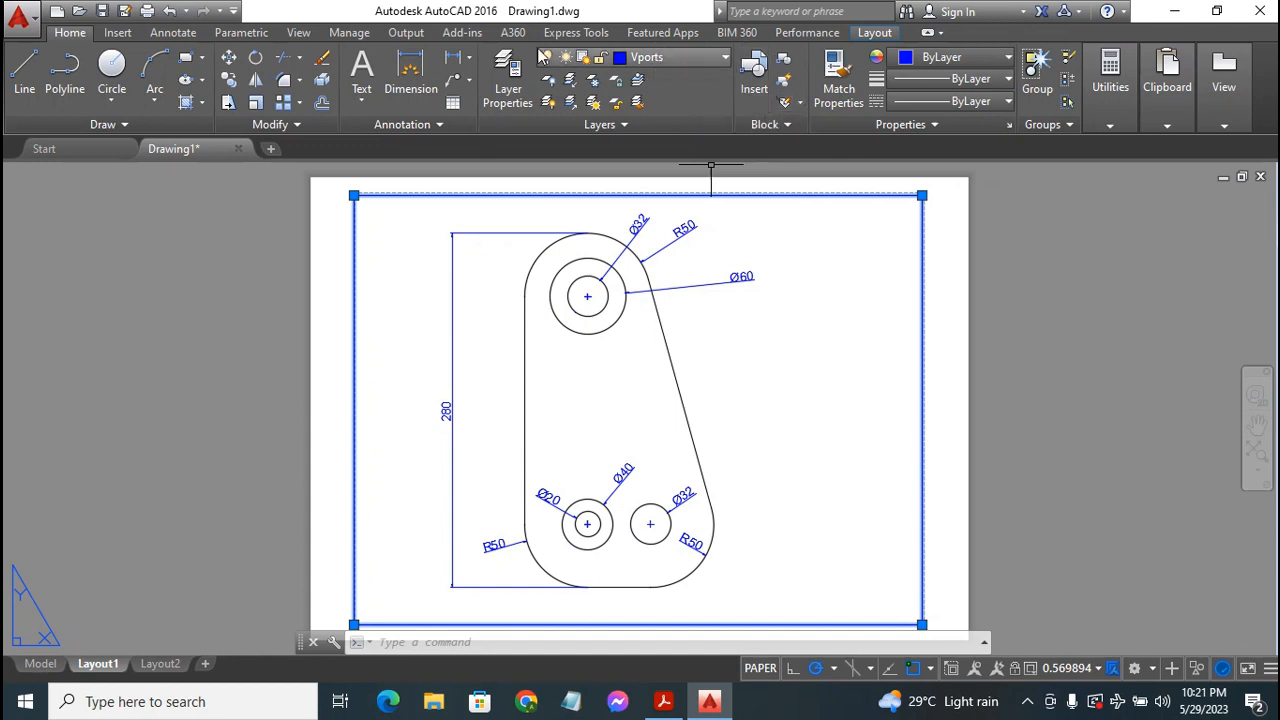
- Turn off the Vports layer to hide the viewport border, and clear the selection
left_click(700, 60)
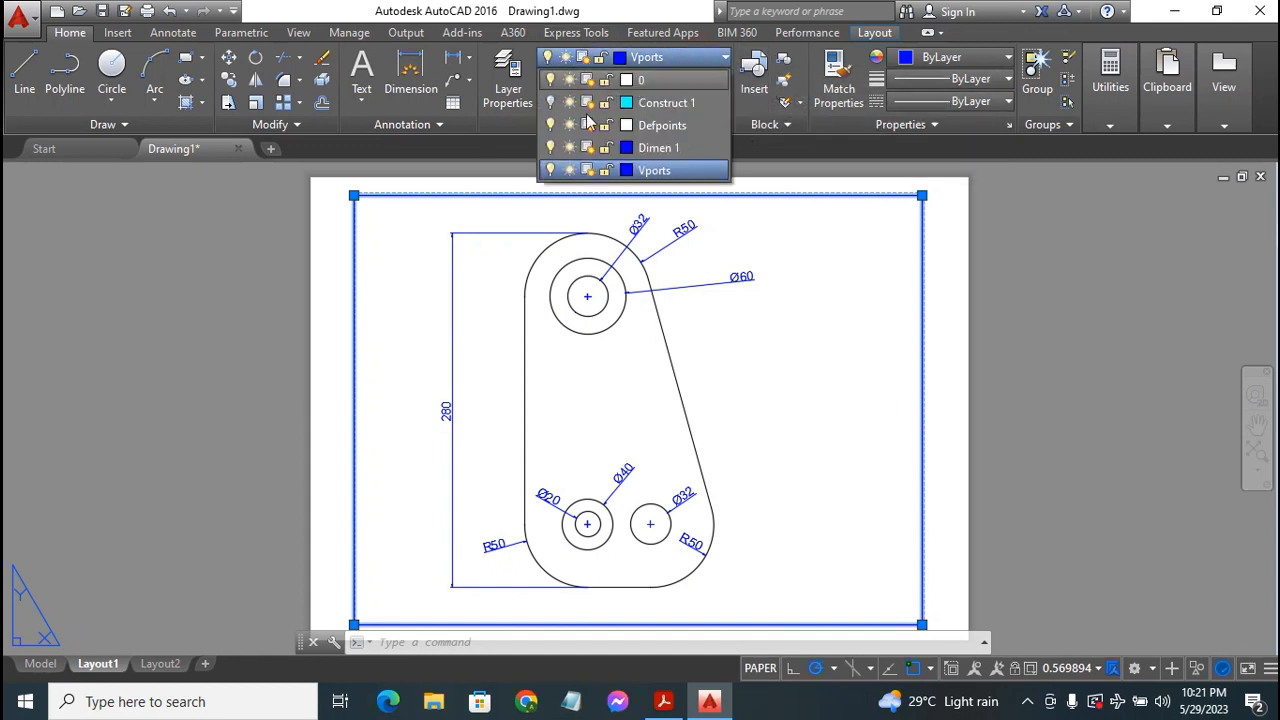
left_click(549, 170)
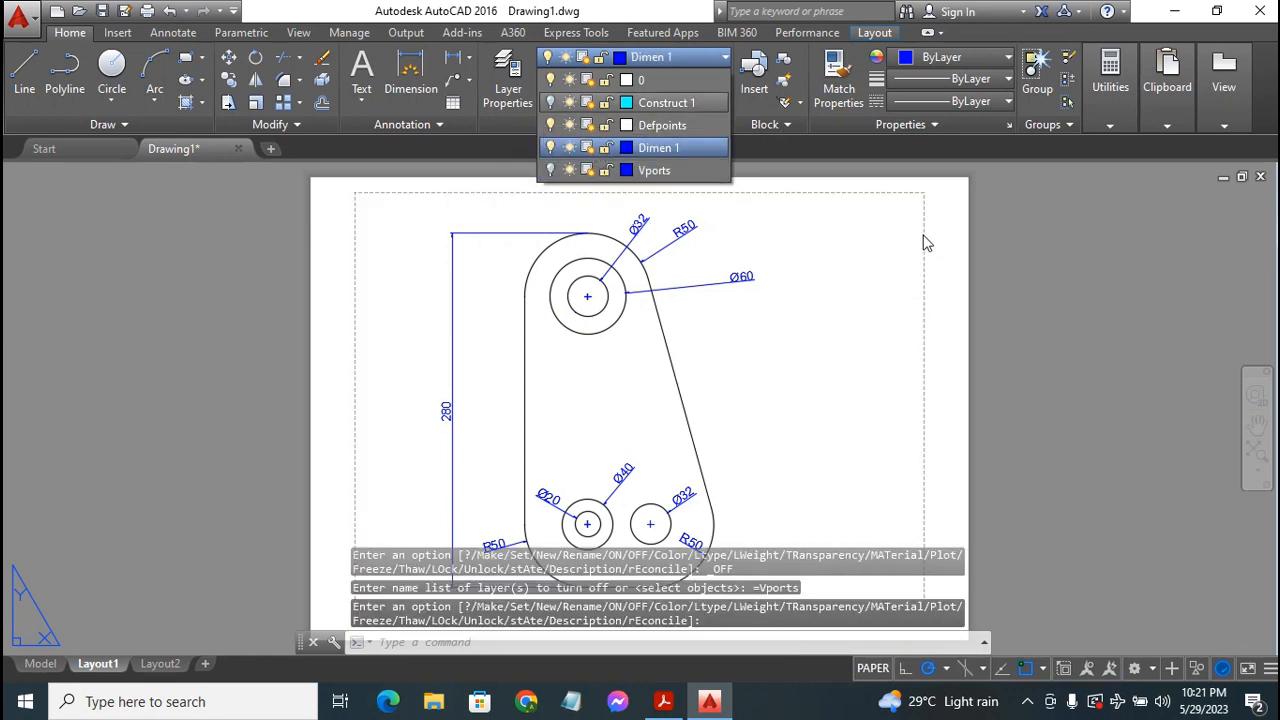
key("Escape")
key("Escape")
key("Escape")
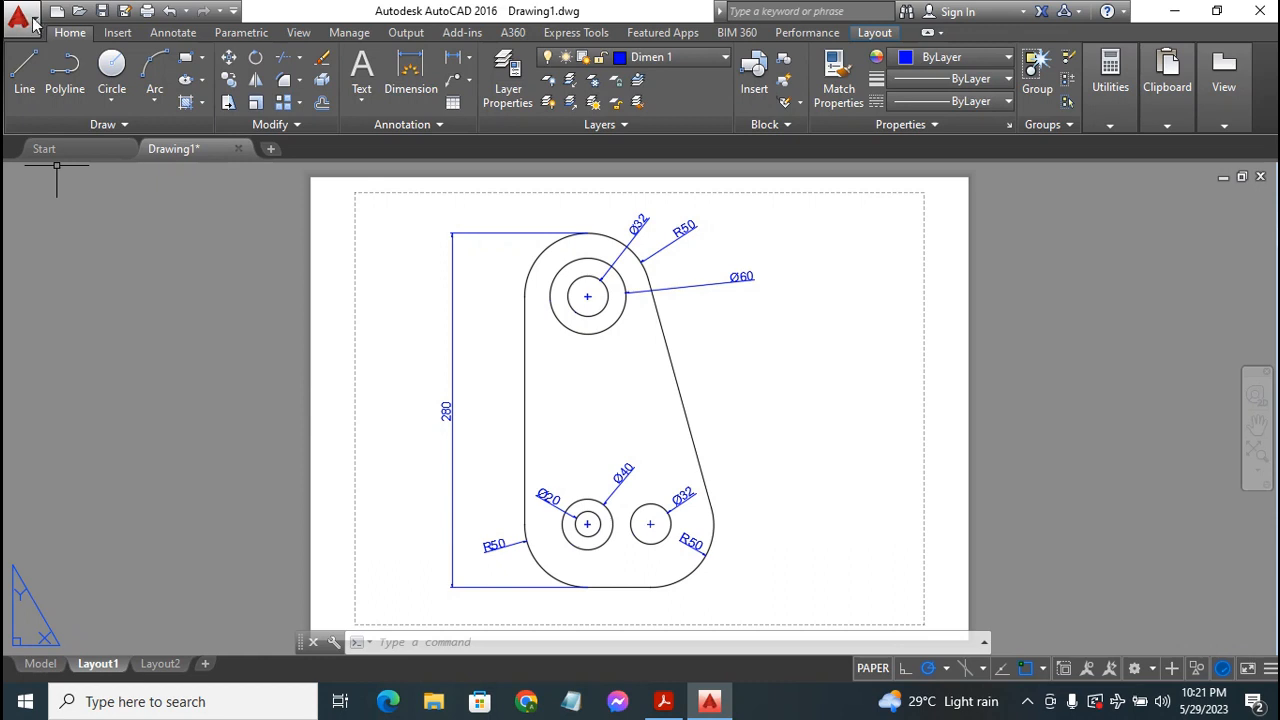
- Save the drawing under the name Exercise 12 as an AutoCAD 2013 DWG file in the Documents folder
left_click(22, 17)
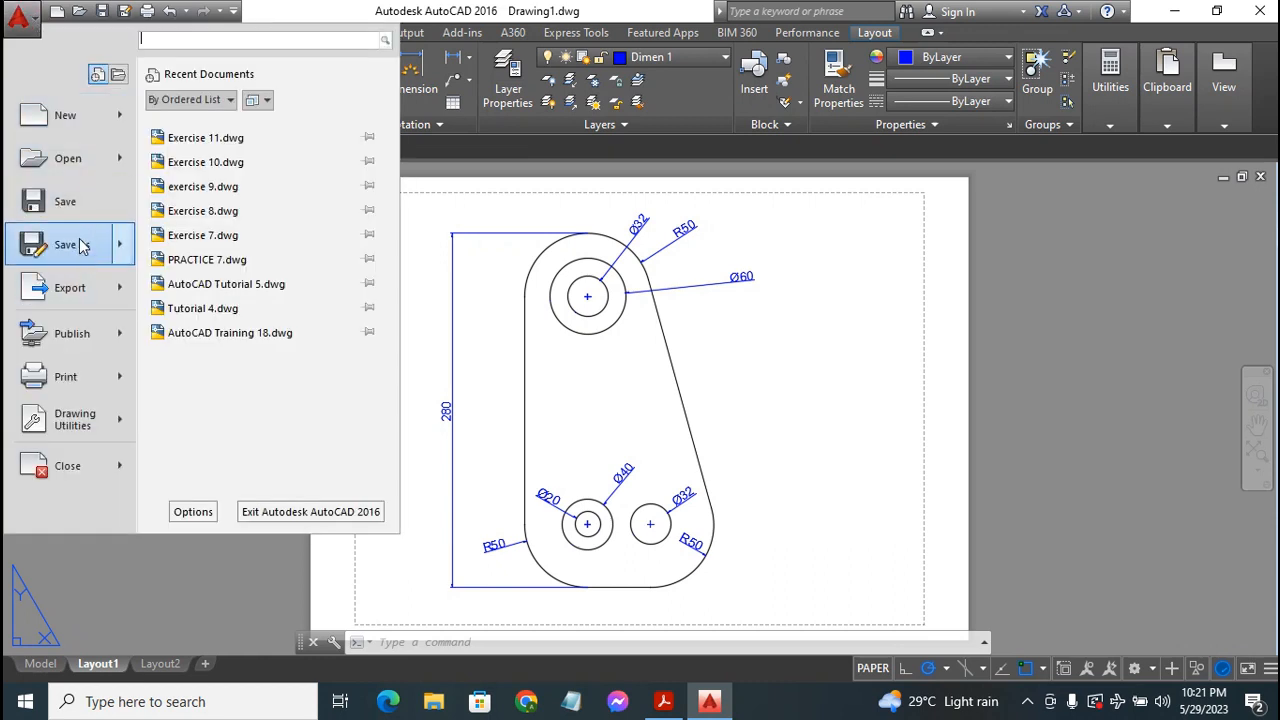
mouse_move(80, 246)
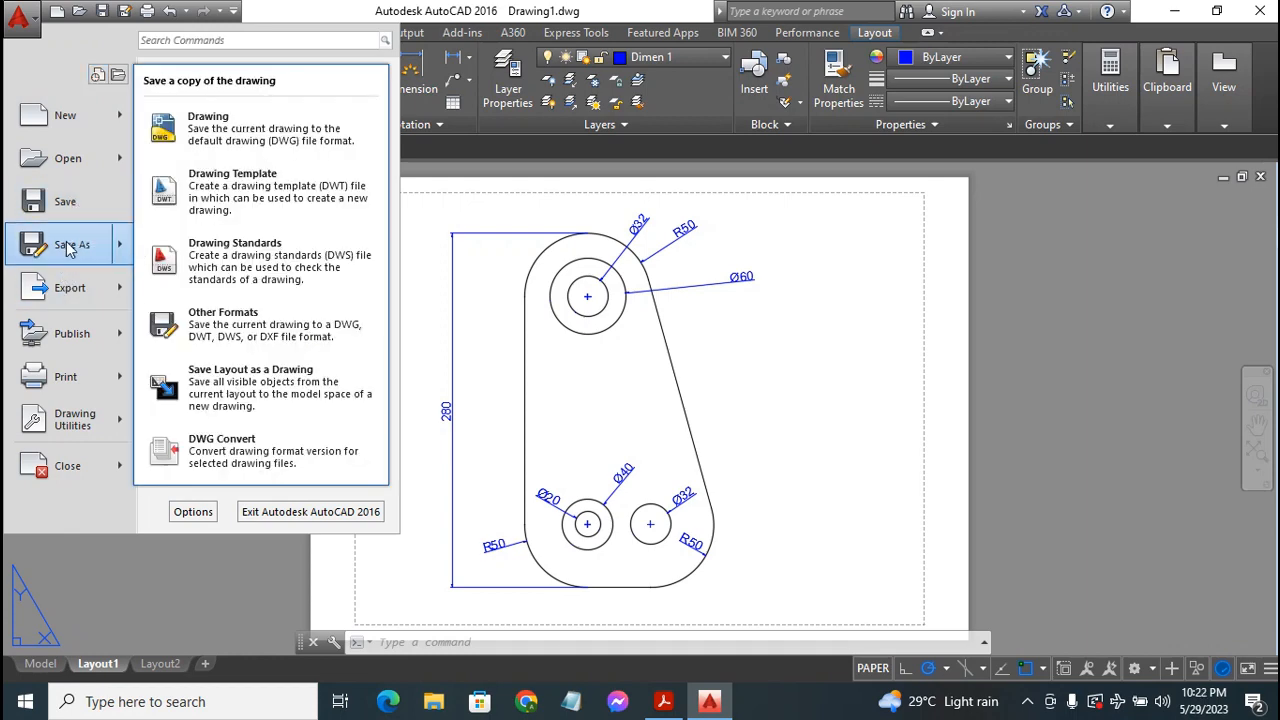
left_click(72, 246)
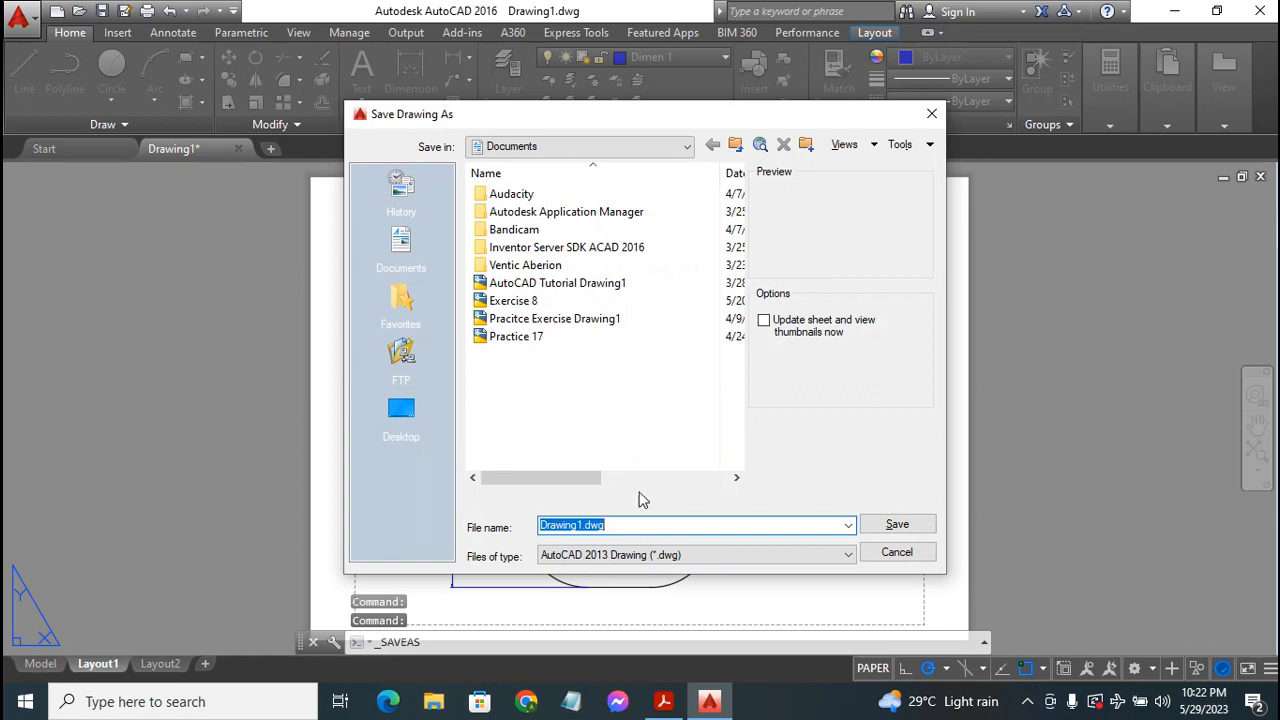
left_click(580, 525)
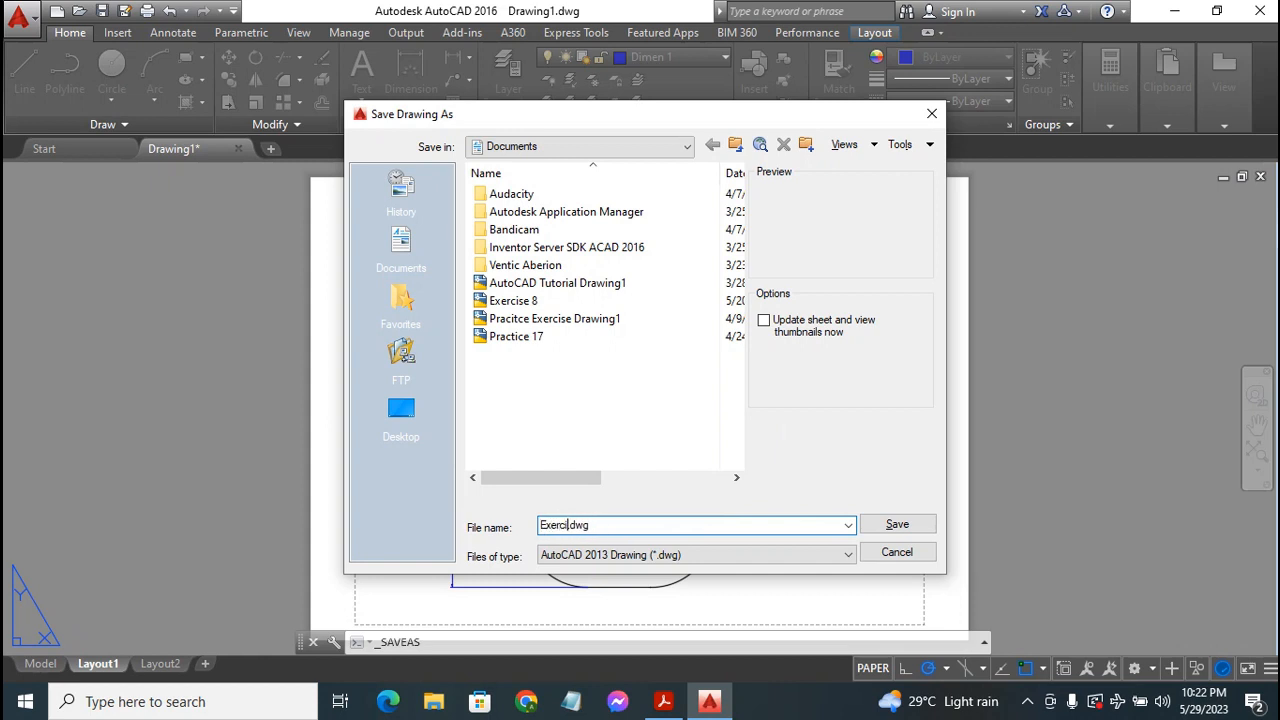
type("se 12")
left_click(897, 524)
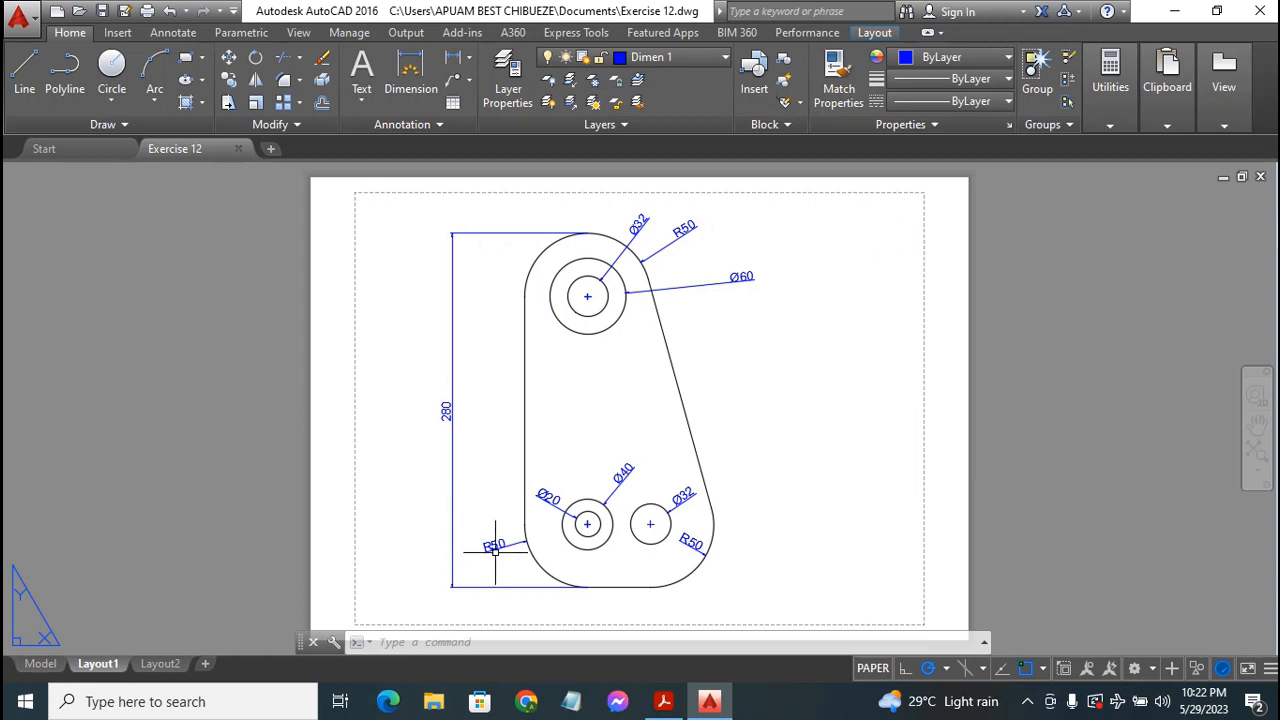
left_click(1026, 703)
left_click(1064, 625)
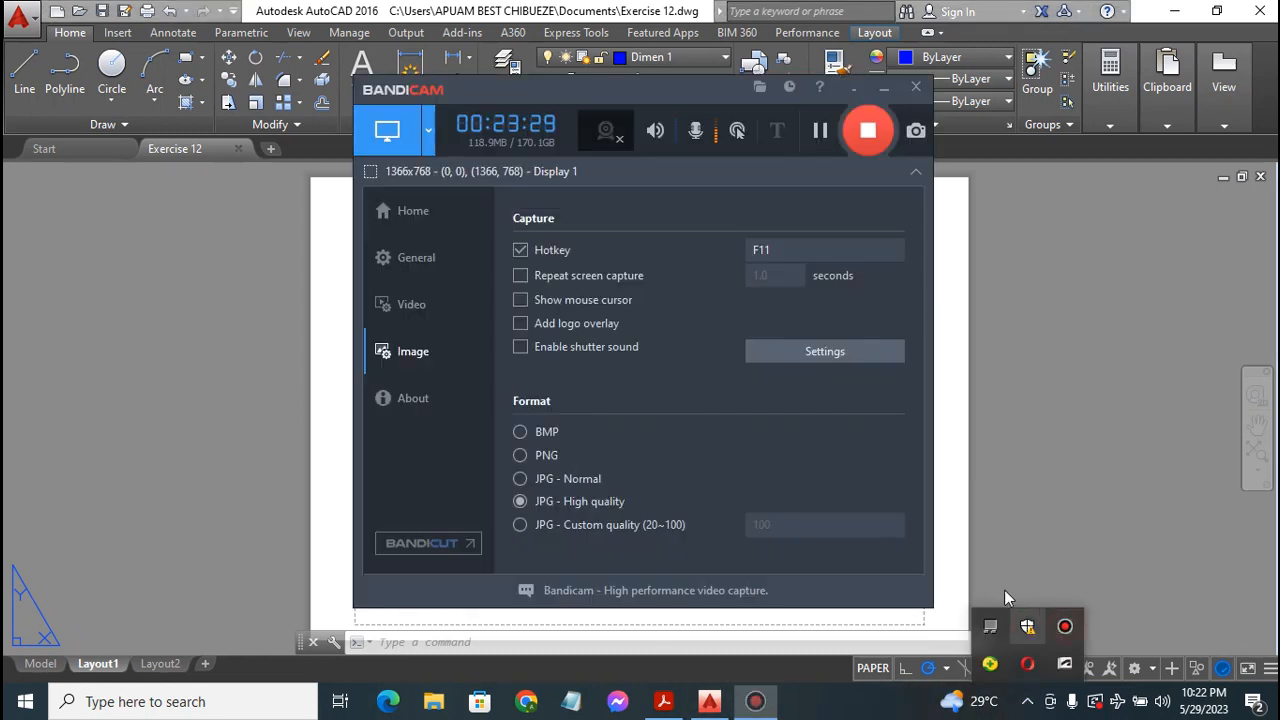